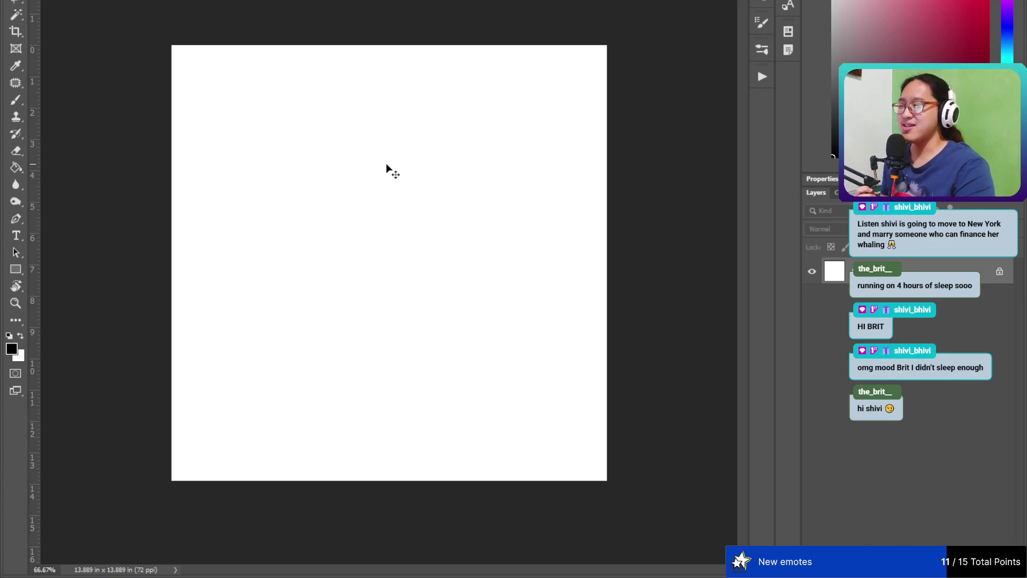
# - Replace the locked white Background layer with a new empty transparent layer
pyautogui.hotkey('ctrl', 'shift', 'alt', 'n')
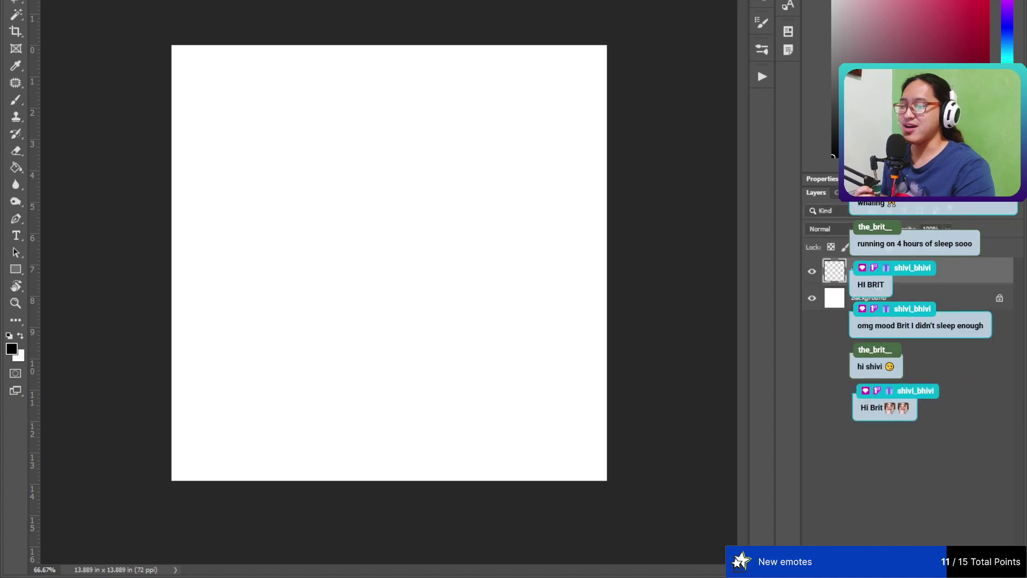
pyautogui.click(883, 298)
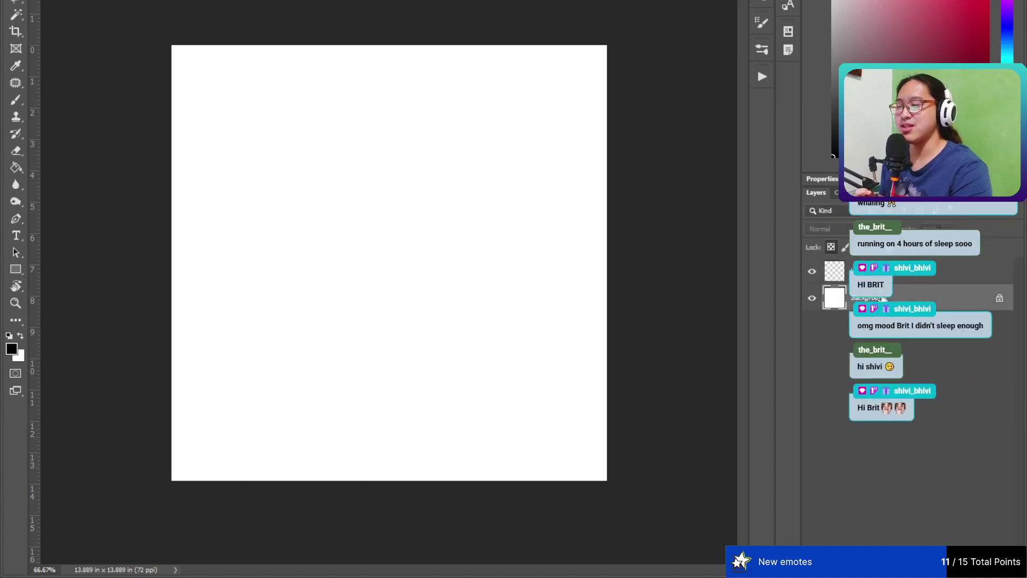
pyautogui.press('Delete')
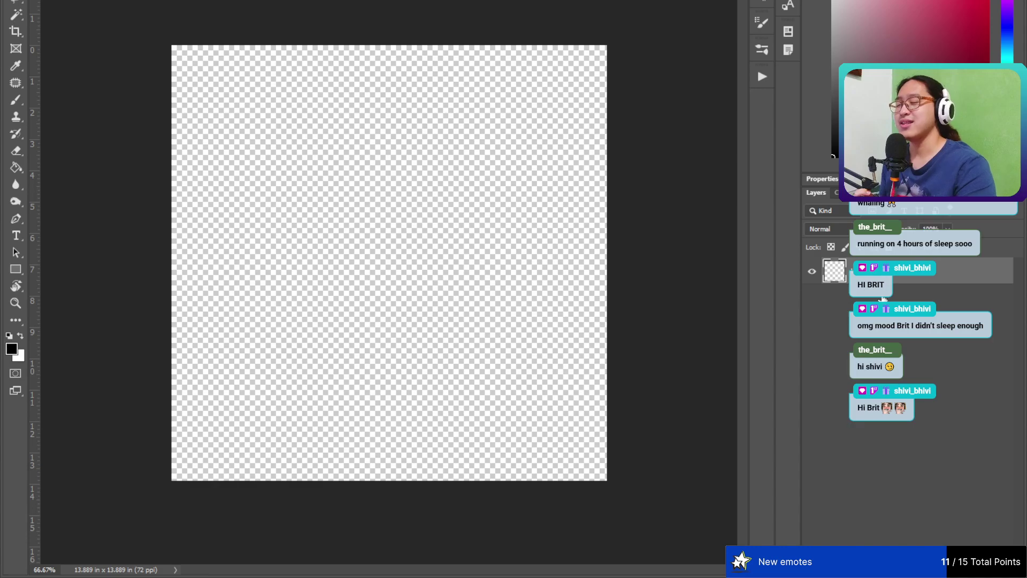
# - Add a second empty layer, place it beneath the first, and ready the Brush tool
pyautogui.click(16, 100)
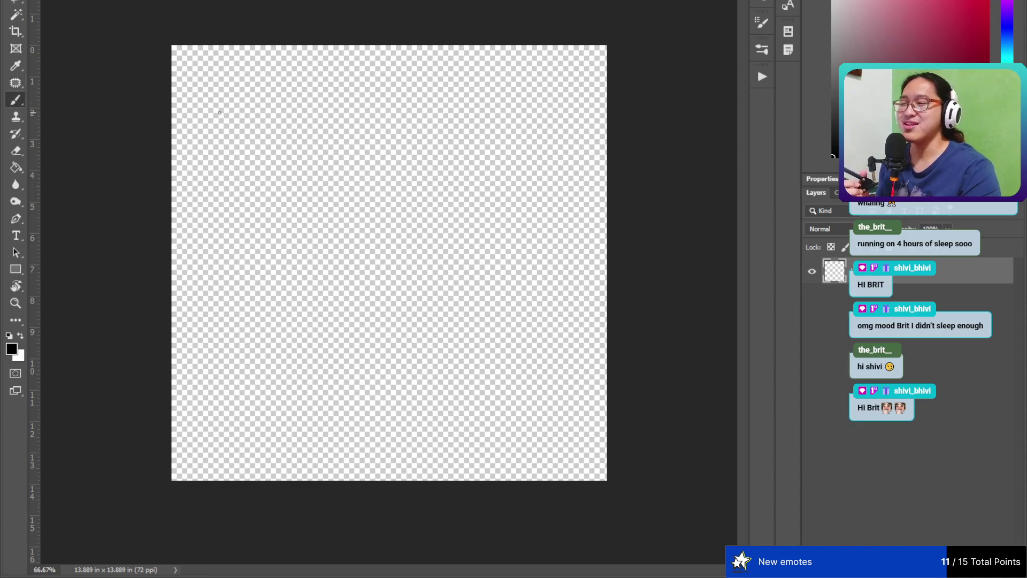
pyautogui.hotkey('ctrl', 'shift', 'alt', 'n')
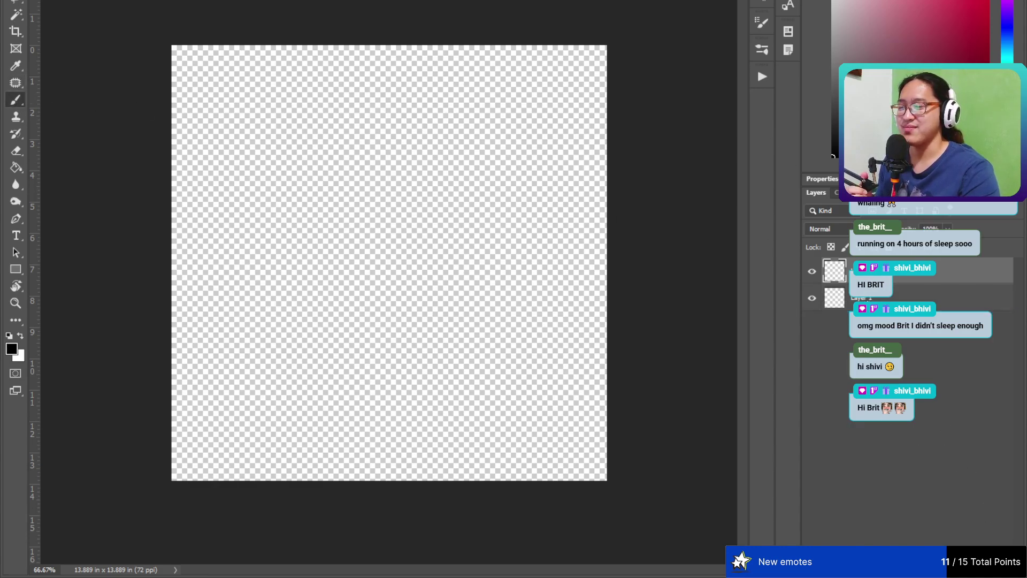
pyautogui.hotkey('ctrl', '[')
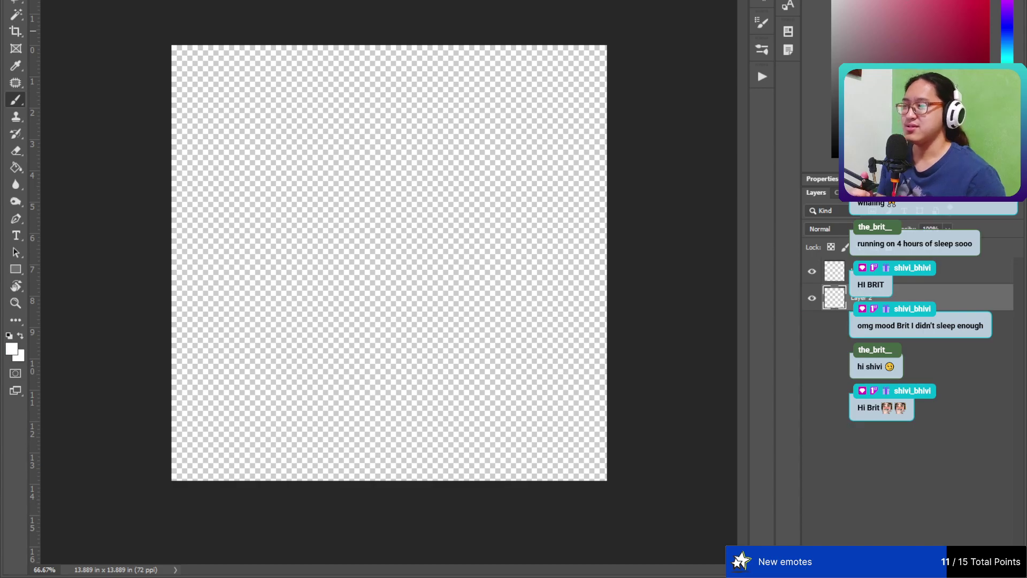
pyautogui.moveTo(476, 155); pyautogui.dragTo(447, 201)
pyautogui.moveTo(452, 89)
pyautogui.mouseDown()
pyautogui.moveTo(412, 109)
pyautogui.moveTo(396, 193)
pyautogui.moveTo(428, 217)
pyautogui.mouseUp()
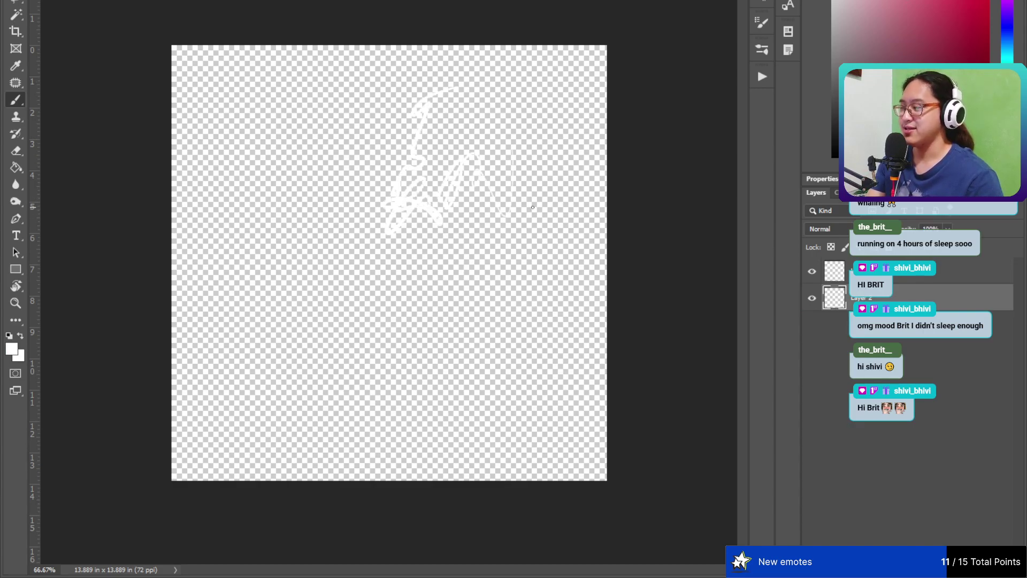
pyautogui.press('e')
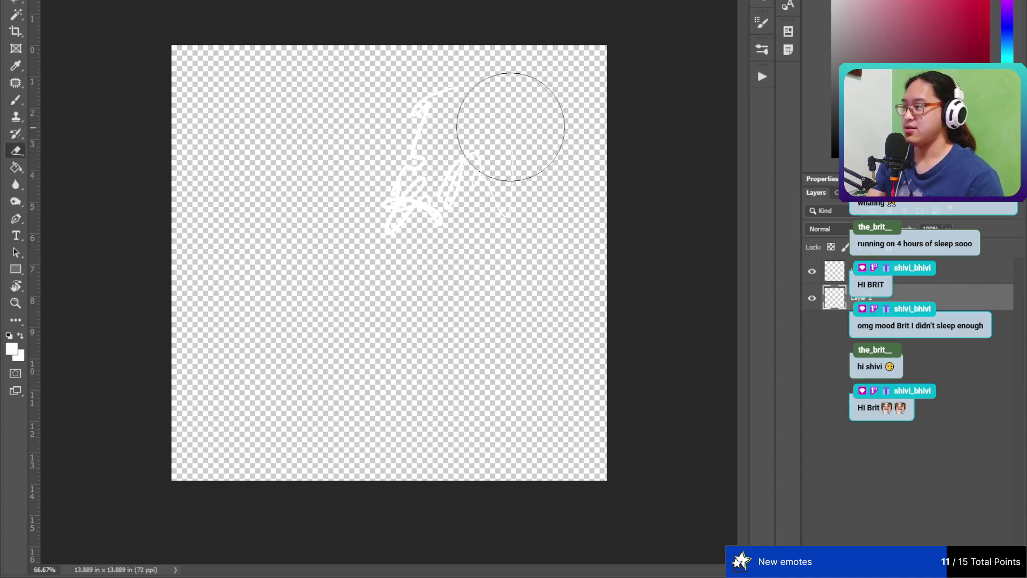
pyautogui.moveTo(520, 109); pyautogui.dragTo(495, 166)
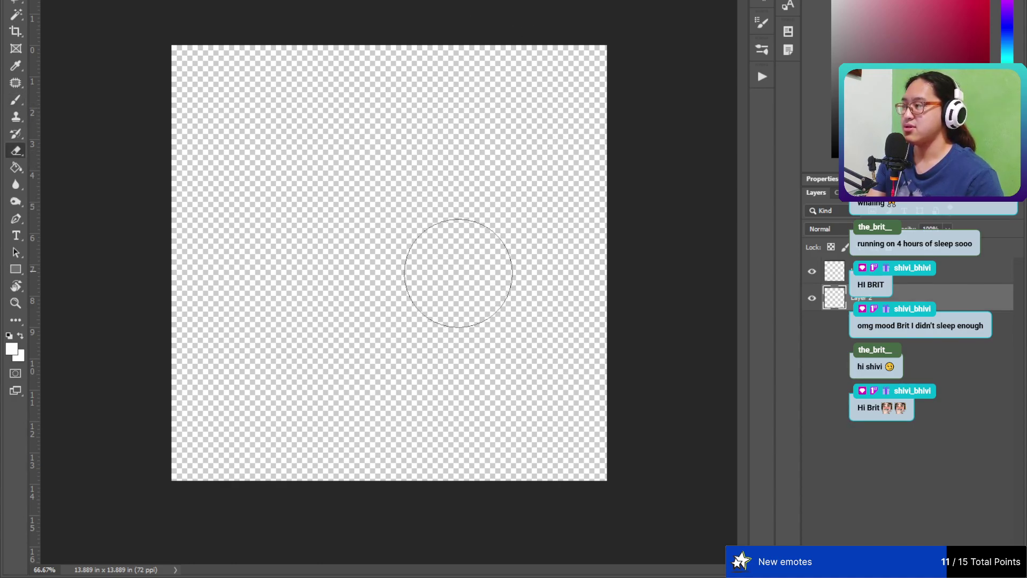
# - Fill the lower layer with white and prepare a black brush on the empty upper layer
pyautogui.press('g')
pyautogui.click(589, 377)
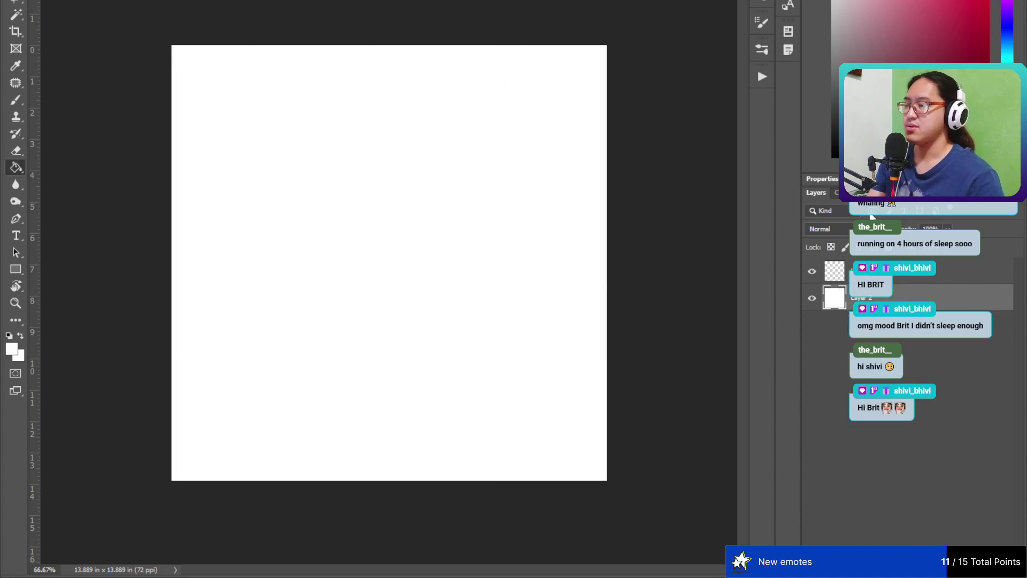
pyautogui.click(845, 277)
pyautogui.press('b')
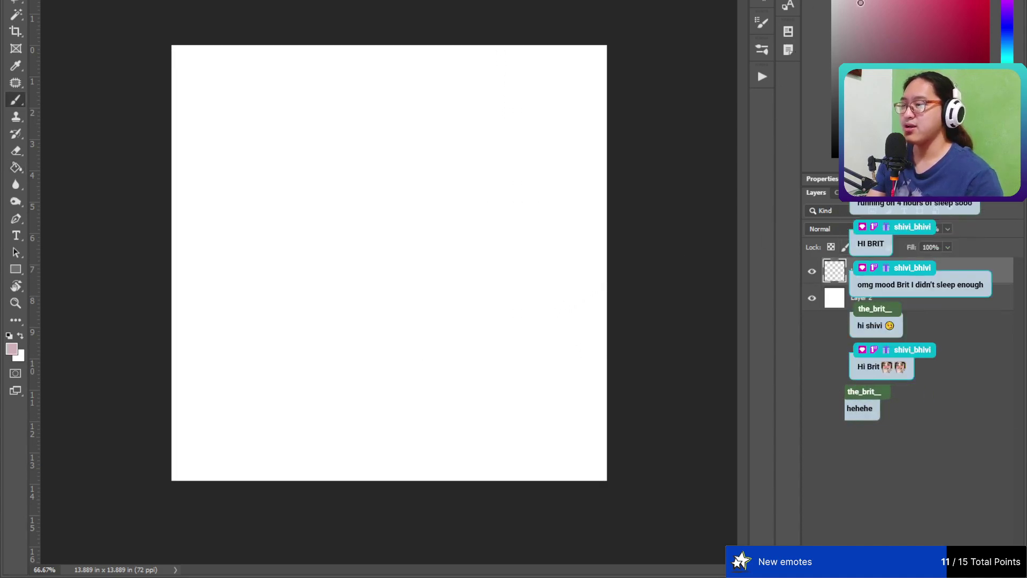
pyautogui.press('d')
# - Brush black test strokes across the upper layer and erase them all
pyautogui.moveTo(250, 177)
pyautogui.mouseDown()
pyautogui.moveTo(357, 229)
pyautogui.moveTo(377, 160)
pyautogui.moveTo(396, 146)
pyautogui.moveTo(353, 164)
pyautogui.moveTo(364, 184)
pyautogui.moveTo(436, 127)
pyautogui.mouseUp()
pyautogui.moveTo(276, 261); pyautogui.dragTo(324, 381)
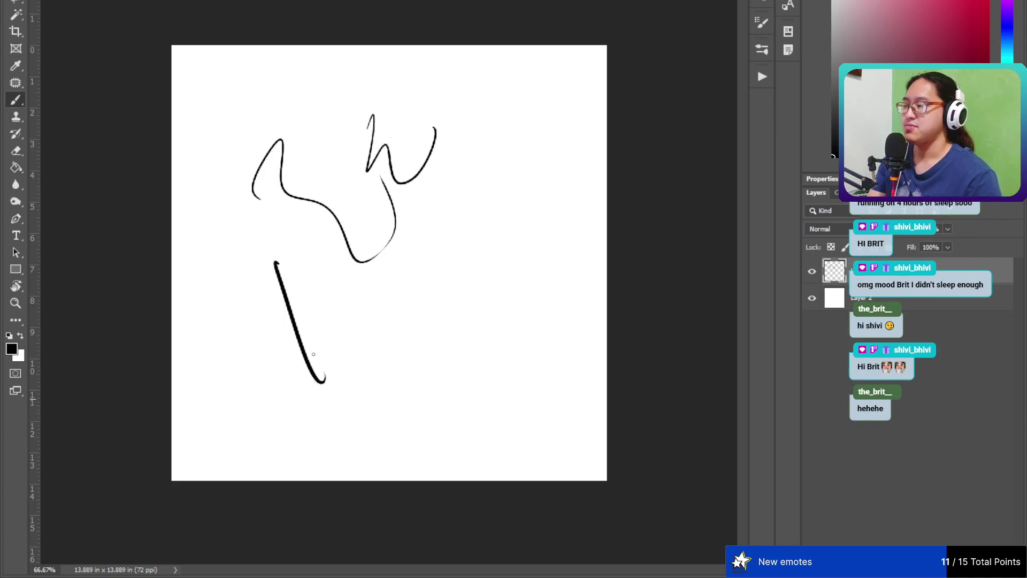
pyautogui.moveTo(250, 291)
pyautogui.mouseDown()
pyautogui.moveTo(328, 227)
pyautogui.moveTo(334, 251)
pyautogui.mouseUp()
pyautogui.moveTo(364, 275)
pyautogui.mouseDown()
pyautogui.moveTo(383, 337)
pyautogui.moveTo(335, 299)
pyautogui.mouseUp()
pyautogui.moveTo(404, 241); pyautogui.dragTo(433, 325)
pyautogui.moveTo(426, 202)
pyautogui.mouseDown()
pyautogui.moveTo(518, 282)
pyautogui.moveTo(541, 261)
pyautogui.mouseUp()
pyautogui.press('e')
pyautogui.moveTo(550, 186)
pyautogui.mouseDown()
pyautogui.moveTo(532, 274)
pyautogui.moveTo(554, 167)
pyautogui.moveTo(455, 106)
pyautogui.moveTo(338, 67)
pyautogui.moveTo(263, 67)
pyautogui.moveTo(262, 187)
pyautogui.mouseUp()
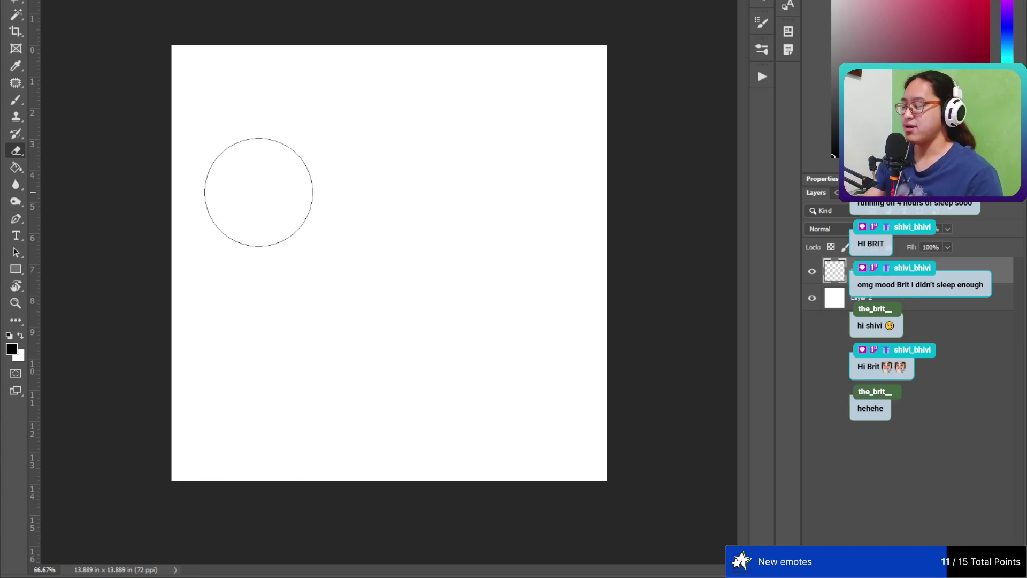
pyautogui.press('b')
pyautogui.moveTo(191, 171); pyautogui.dragTo(270, 219)
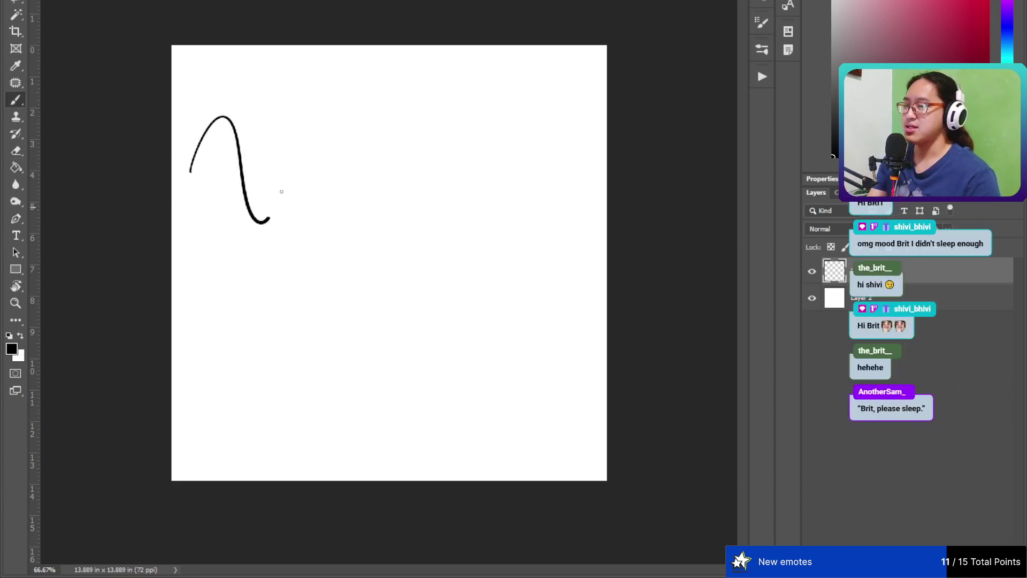
pyautogui.hotkey('ctrl', 'z')
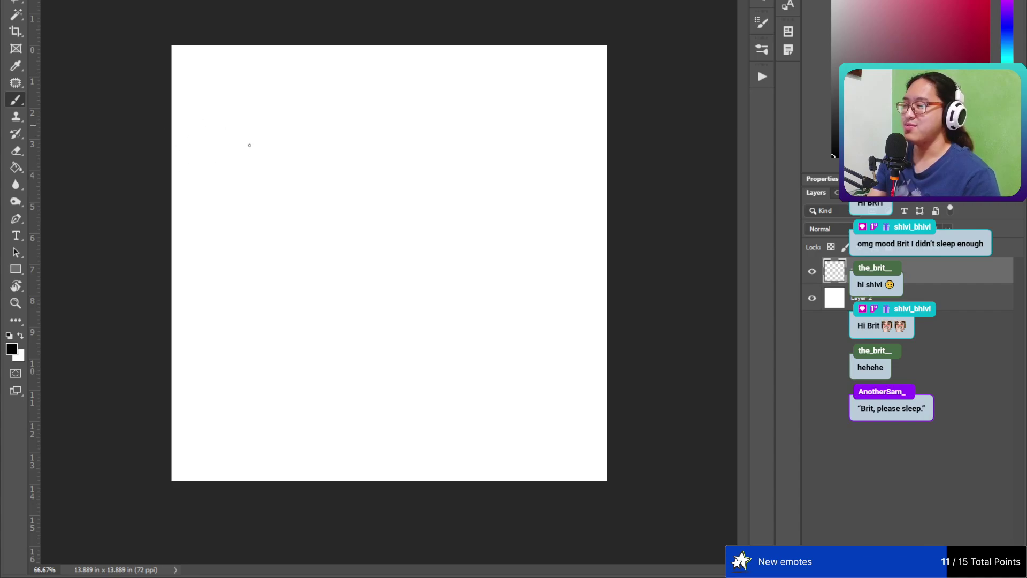
pyautogui.moveTo(174, 140); pyautogui.dragTo(232, 180)
pyautogui.hotkey('ctrl', 'z')
pyautogui.hotkey('ctrl', 'z')
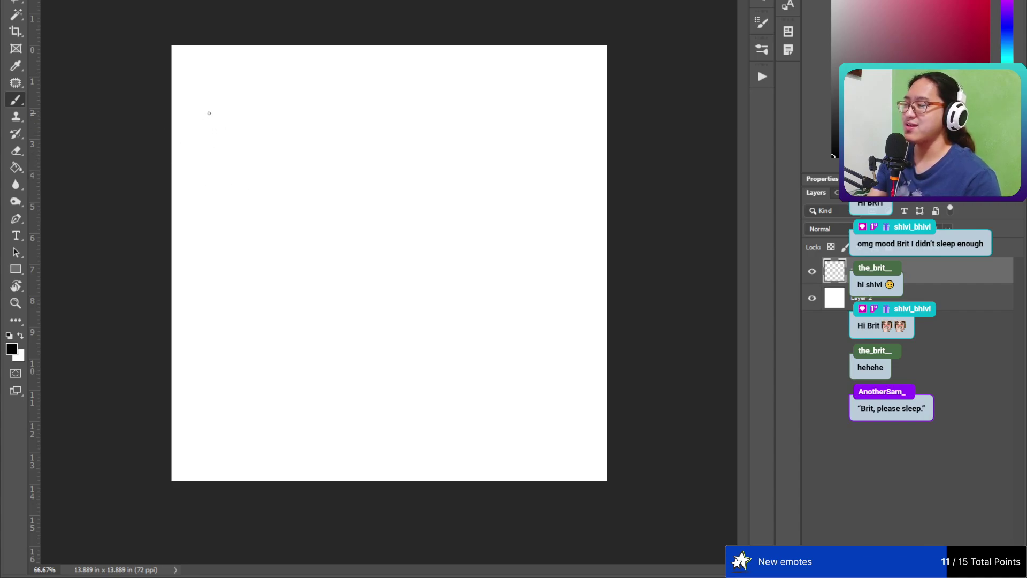
# - Handwrite the chat viewer's nickname in large black brush letters across the upper part of the canvas
pyautogui.moveTo(207, 110); pyautogui.dragTo(236, 241)
pyautogui.moveTo(193, 151)
pyautogui.mouseDown()
pyautogui.moveTo(235, 179)
pyautogui.moveTo(230, 238)
pyautogui.mouseUp()
pyautogui.moveTo(267, 158)
pyautogui.mouseDown()
pyautogui.moveTo(287, 216)
pyautogui.moveTo(321, 143)
pyautogui.moveTo(339, 195)
pyautogui.mouseUp()
pyautogui.moveTo(303, 99); pyautogui.dragTo(304, 106)
pyautogui.moveTo(342, 84); pyautogui.dragTo(372, 187)
pyautogui.moveTo(335, 150); pyautogui.dragTo(372, 113)
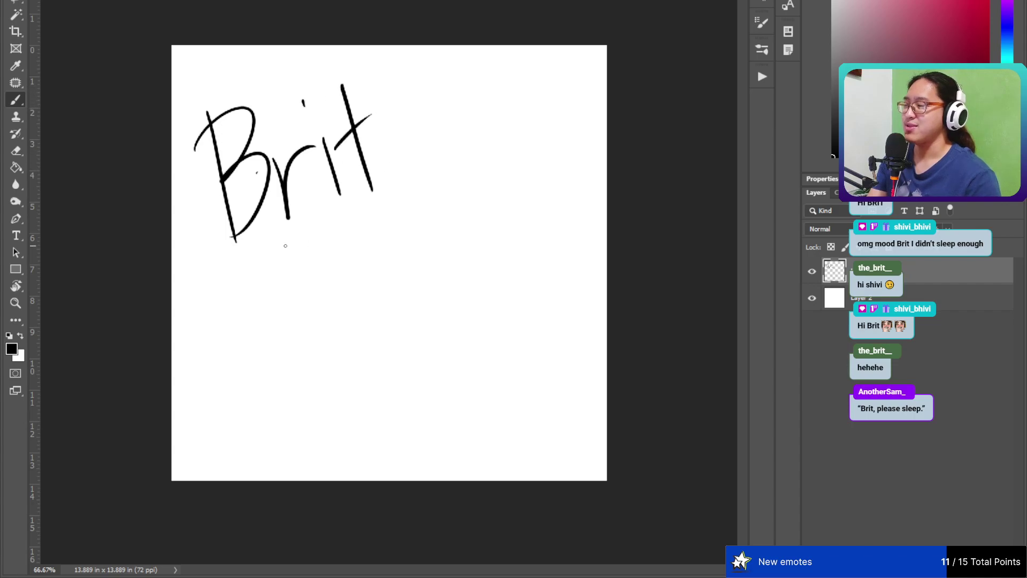
# - Handwrite "pls" in black brush strokes below the nickname
pyautogui.moveTo(286, 245); pyautogui.dragTo(310, 316)
pyautogui.moveTo(280, 247)
pyautogui.mouseDown()
pyautogui.moveTo(307, 284)
pyautogui.moveTo(303, 244)
pyautogui.mouseUp()
pyautogui.moveTo(334, 187); pyautogui.dragTo(362, 274)
pyautogui.moveTo(377, 232); pyautogui.dragTo(395, 258)
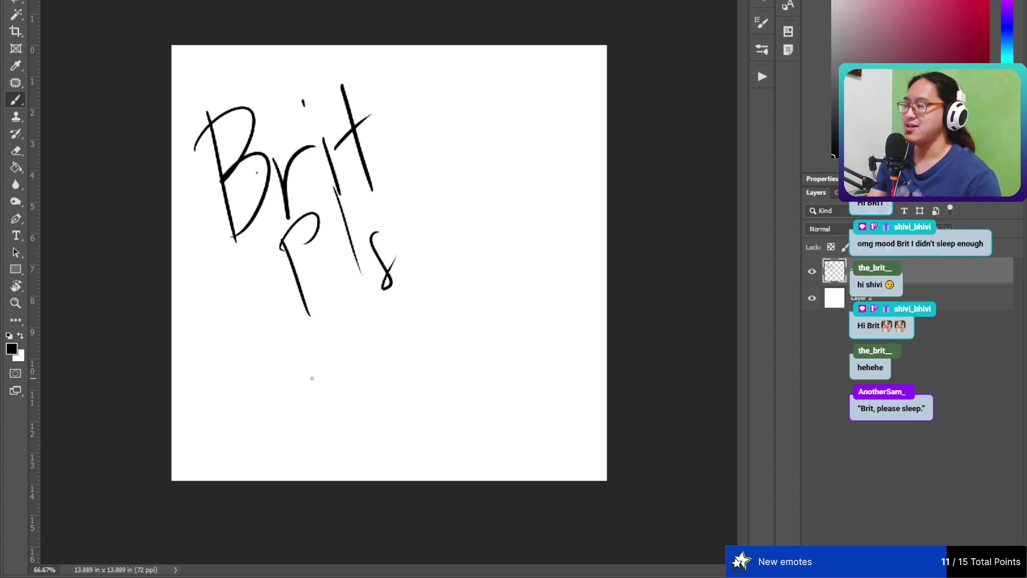
# - Handwrite "sleep" beneath "pls" and finish the message with a small heart
pyautogui.moveTo(324, 343); pyautogui.dragTo(348, 349)
pyautogui.moveTo(343, 292)
pyautogui.mouseDown()
pyautogui.moveTo(385, 343)
pyautogui.moveTo(432, 307)
pyautogui.moveTo(447, 329)
pyautogui.mouseUp()
pyautogui.moveTo(452, 302)
pyautogui.mouseDown()
pyautogui.moveTo(473, 367)
pyautogui.moveTo(481, 285)
pyautogui.mouseUp()
pyautogui.moveTo(482, 391)
pyautogui.mouseDown()
pyautogui.moveTo(500, 376)
pyautogui.moveTo(486, 394)
pyautogui.moveTo(491, 381)
pyautogui.moveTo(498, 405)
pyautogui.mouseUp()
pyautogui.hotkey('ctrl', 'z')
pyautogui.hotkey('ctrl', 'z')
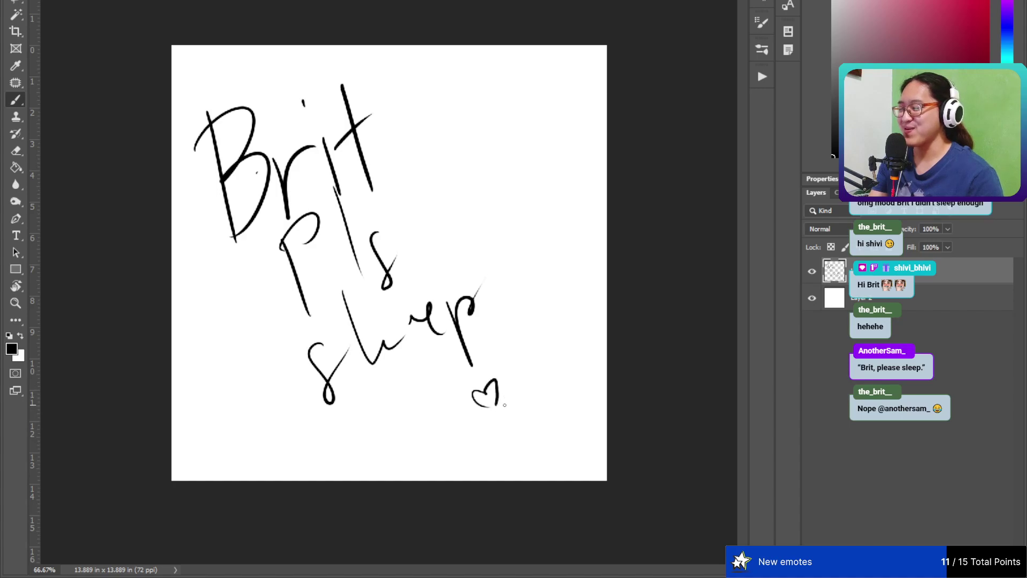
# - Clear the handwritten message and the stray test curl from the drawing layer
pyautogui.press('e')
pyautogui.moveTo(501, 311)
pyautogui.mouseDown()
pyautogui.moveTo(470, 439)
pyautogui.moveTo(487, 437)
pyautogui.moveTo(492, 232)
pyautogui.moveTo(432, 176)
pyautogui.moveTo(308, 106)
pyautogui.mouseUp()
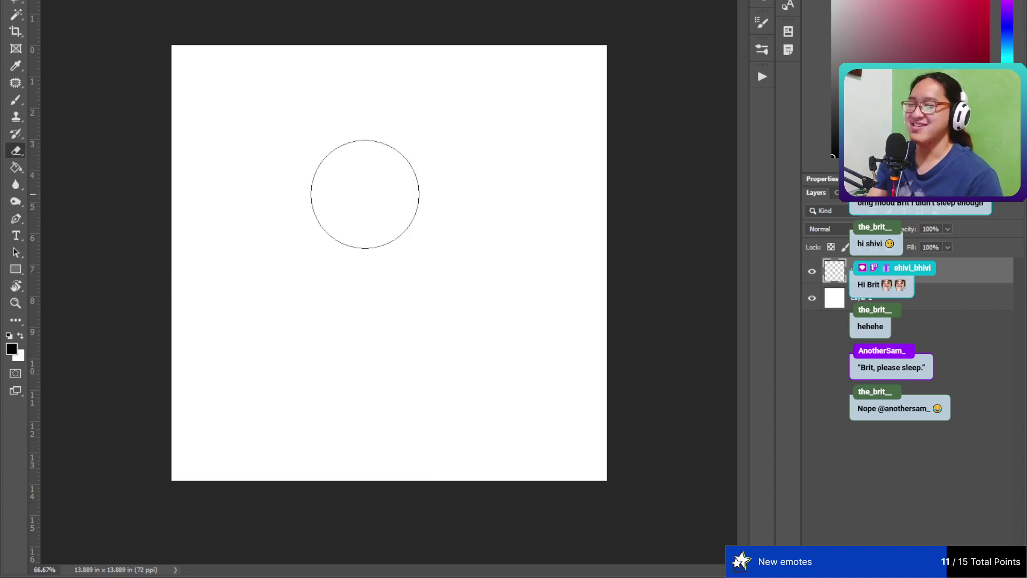
pyautogui.press('b')
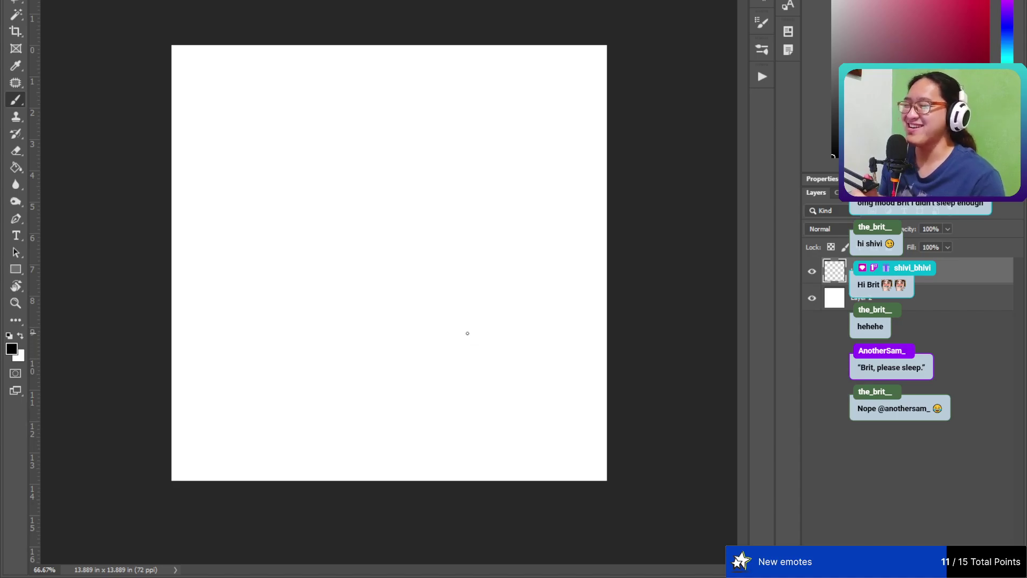
pyautogui.moveTo(415, 307); pyautogui.dragTo(421, 310)
pyautogui.moveTo(427, 282)
pyautogui.mouseDown()
pyautogui.moveTo(387, 224)
pyautogui.moveTo(356, 261)
pyautogui.mouseUp()
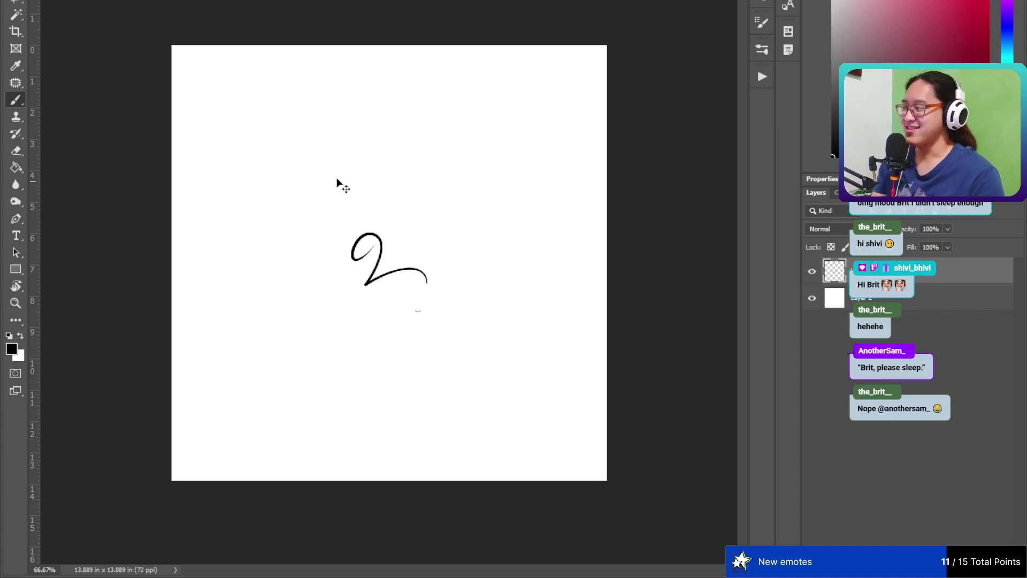
pyautogui.hotkey('ctrl', 'z')
pyautogui.press('e')
pyautogui.click(412, 310)
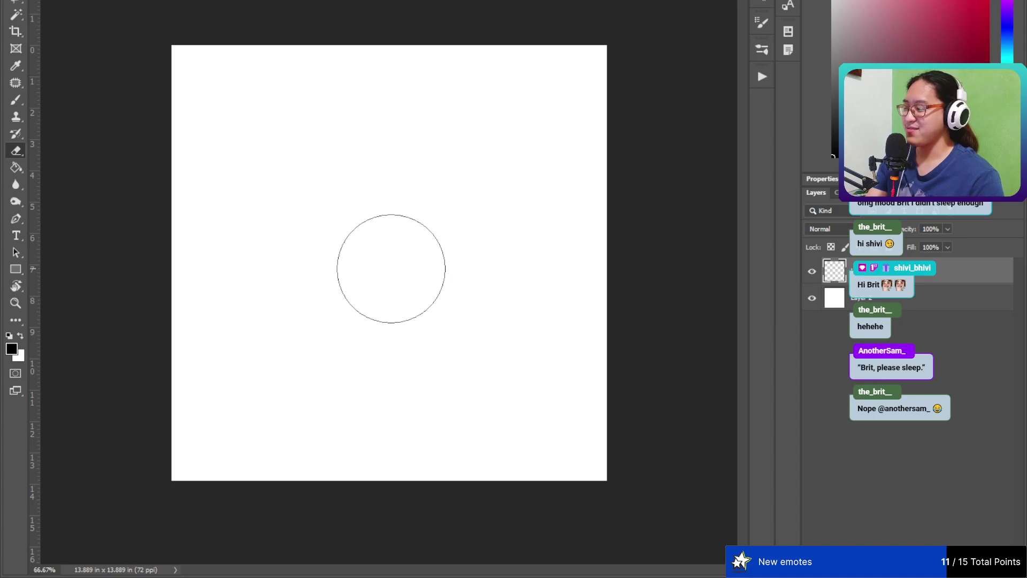
# - Sketch a tilted cylinder's left side, about 8 inches tall, and its top ellipse with light black strokes
pyautogui.press('b')
pyautogui.moveTo(298, 130)
pyautogui.mouseDown()
pyautogui.moveTo(316, 386)
pyautogui.moveTo(308, 338)
pyautogui.moveTo(313, 351)
pyautogui.mouseUp()
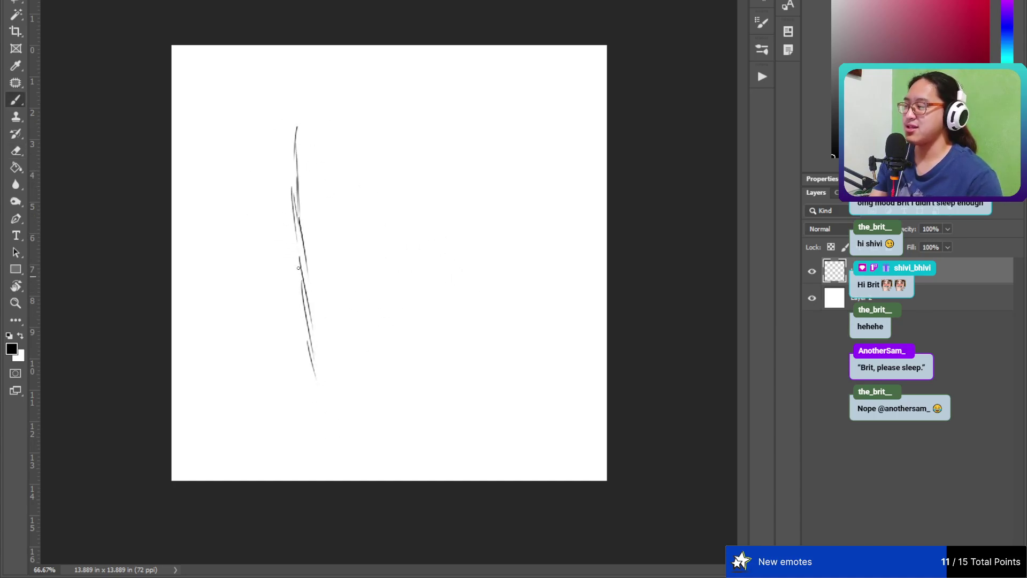
pyautogui.moveTo(295, 143)
pyautogui.mouseDown()
pyautogui.moveTo(360, 111)
pyautogui.moveTo(357, 101)
pyautogui.moveTo(382, 114)
pyautogui.mouseUp()
pyautogui.moveTo(323, 118); pyautogui.dragTo(380, 100)
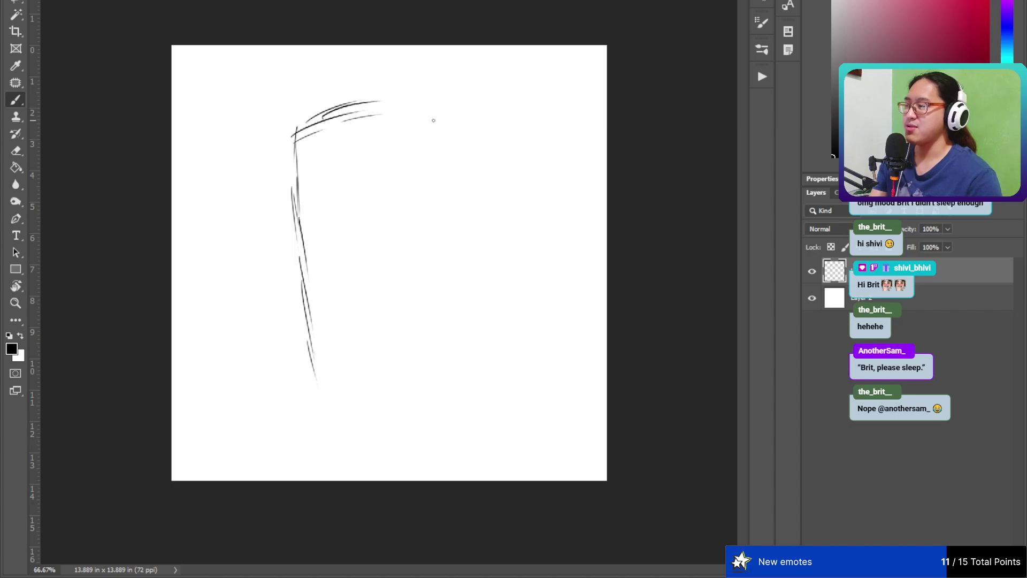
pyautogui.moveTo(313, 144); pyautogui.dragTo(364, 141)
pyautogui.moveTo(418, 96)
pyautogui.mouseDown()
pyautogui.moveTo(419, 120)
pyautogui.moveTo(352, 138)
pyautogui.moveTo(414, 126)
pyautogui.moveTo(338, 155)
pyautogui.mouseUp()
pyautogui.moveTo(430, 134)
pyautogui.mouseDown()
pyautogui.moveTo(380, 157)
pyautogui.moveTo(356, 158)
pyautogui.mouseUp()
# - Sketch the cylinder's right side with overlapping strokes running down from the top ellipse
pyautogui.moveTo(432, 103)
pyautogui.mouseDown()
pyautogui.moveTo(333, 123)
pyautogui.moveTo(443, 230)
pyautogui.mouseUp()
pyautogui.moveTo(433, 147); pyautogui.dragTo(448, 228)
pyautogui.moveTo(419, 102); pyautogui.dragTo(438, 224)
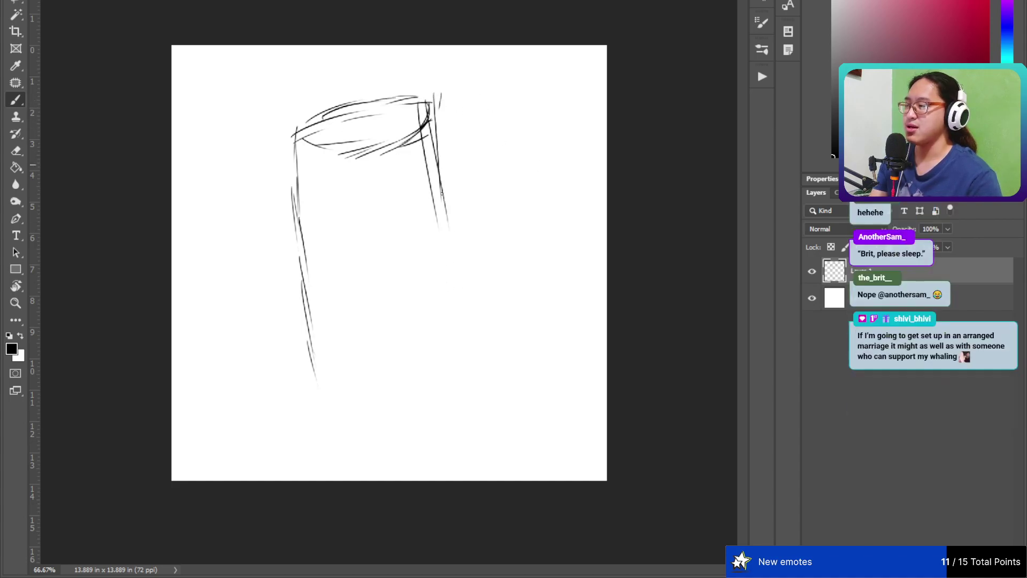
pyautogui.moveTo(431, 124); pyautogui.dragTo(464, 289)
pyautogui.moveTo(440, 161); pyautogui.dragTo(470, 334)
pyautogui.moveTo(442, 235); pyautogui.dragTo(468, 341)
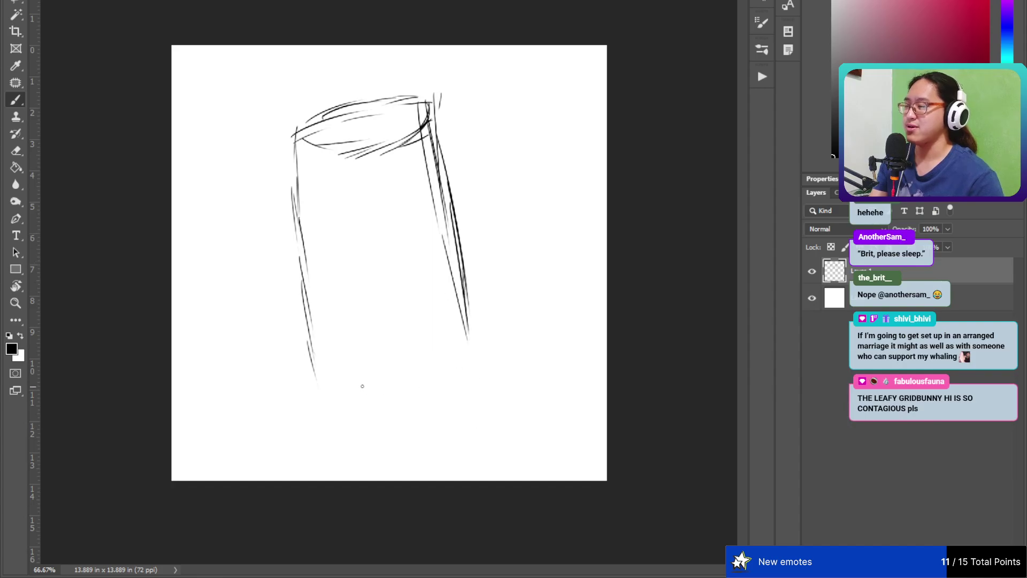
# - Sketch the cylinder's bottom ellipse and reinforce its left side with extra strokes
pyautogui.moveTo(332, 369); pyautogui.dragTo(428, 336)
pyautogui.moveTo(323, 390)
pyautogui.mouseDown()
pyautogui.moveTo(461, 350)
pyautogui.moveTo(394, 341)
pyautogui.mouseUp()
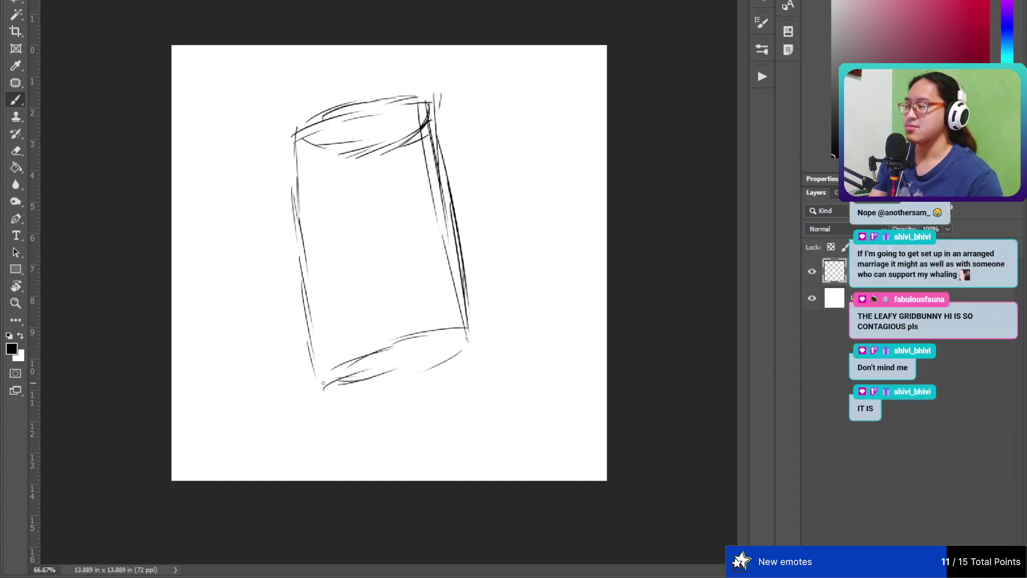
pyautogui.moveTo(295, 119); pyautogui.dragTo(319, 251)
pyautogui.moveTo(291, 160); pyautogui.dragTo(324, 329)
pyautogui.moveTo(288, 250); pyautogui.dragTo(324, 362)
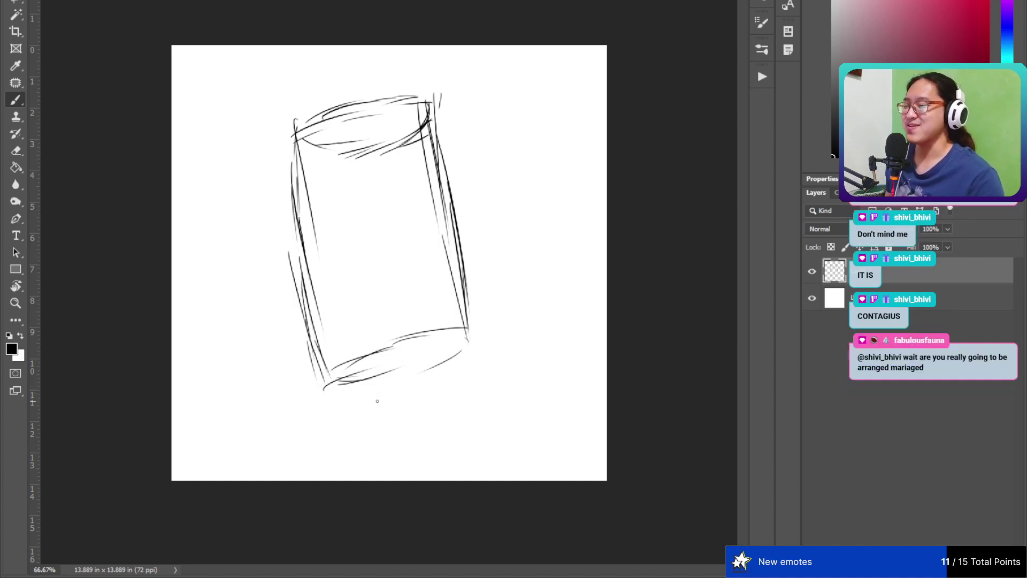
# - Erase the whole cylinder sketch from the drawing layer
pyautogui.press('e')
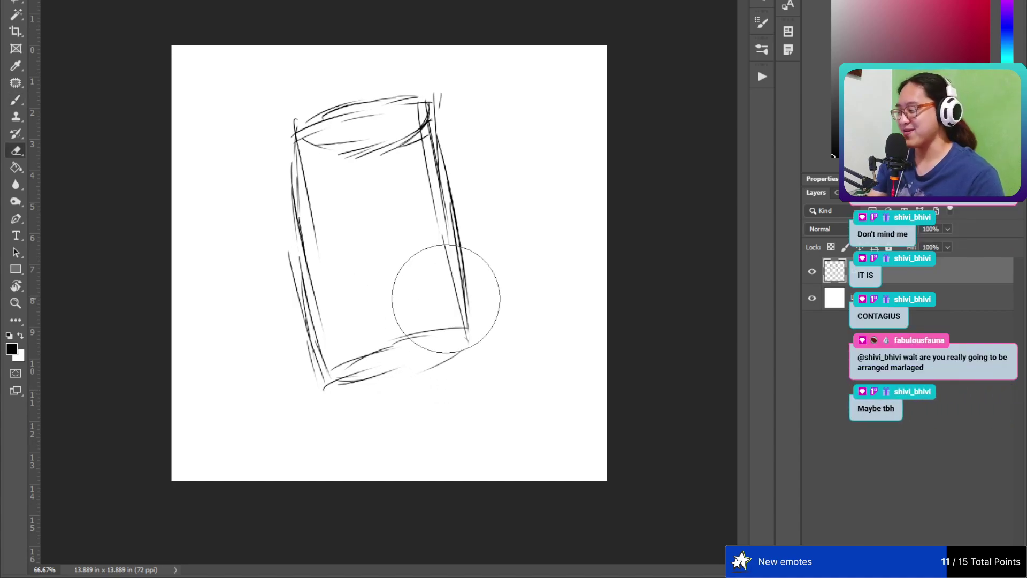
pyautogui.moveTo(444, 291)
pyautogui.mouseDown()
pyautogui.moveTo(450, 322)
pyautogui.moveTo(345, 271)
pyautogui.moveTo(271, 173)
pyautogui.moveTo(269, 212)
pyautogui.moveTo(409, 249)
pyautogui.moveTo(451, 278)
pyautogui.mouseUp()
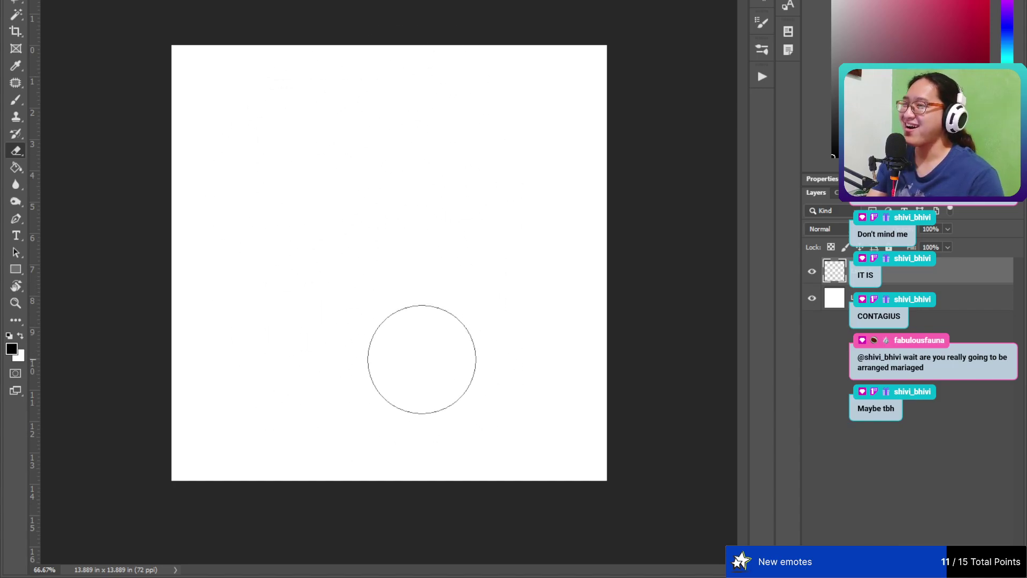
# - Sketch a larger cylinder's left side, about 12 inches tall, and its top ellipse, about 5.5 inches wide
pyautogui.press('b')
pyautogui.moveTo(279, 89); pyautogui.dragTo(297, 470)
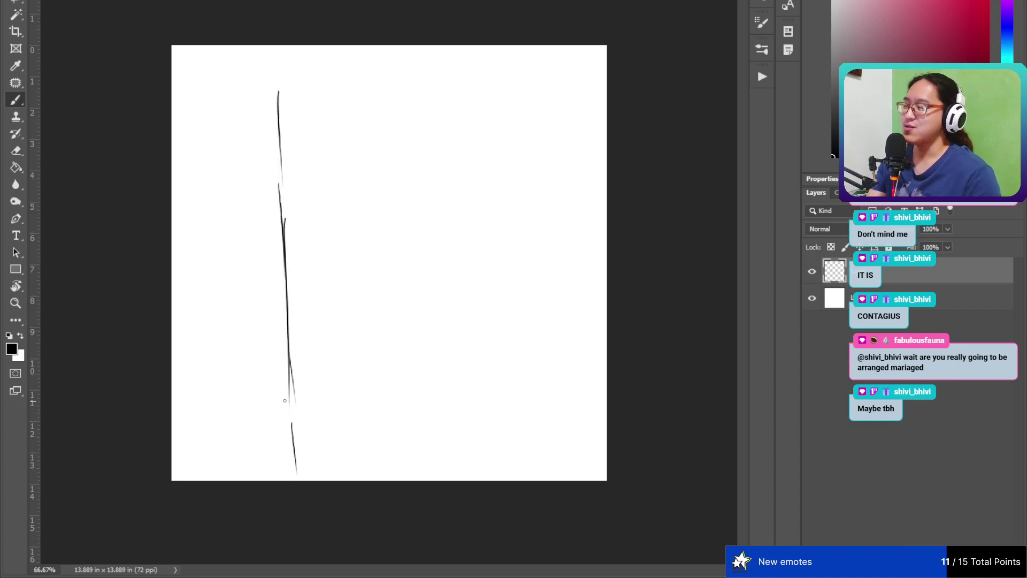
pyautogui.moveTo(282, 390); pyautogui.dragTo(293, 437)
pyautogui.moveTo(289, 369); pyautogui.dragTo(300, 434)
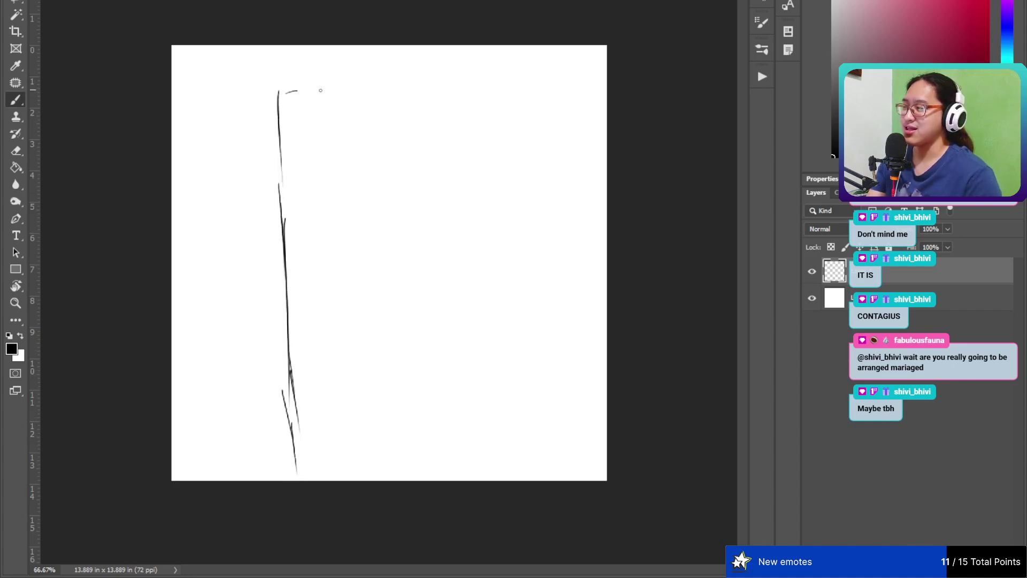
pyautogui.moveTo(271, 91)
pyautogui.mouseDown()
pyautogui.moveTo(394, 59)
pyautogui.moveTo(453, 81)
pyautogui.mouseUp()
pyautogui.moveTo(277, 94); pyautogui.dragTo(361, 109)
pyautogui.moveTo(373, 113)
pyautogui.mouseDown()
pyautogui.moveTo(449, 82)
pyautogui.moveTo(331, 115)
pyautogui.mouseUp()
# - Sketch the larger cylinder's slanted right side, about 11 inches long, and its bottom ellipse, about 6 inches wide
pyautogui.moveTo(451, 82); pyautogui.dragTo(455, 212)
pyautogui.moveTo(451, 107); pyautogui.dragTo(477, 387)
pyautogui.moveTo(472, 351); pyautogui.dragTo(486, 417)
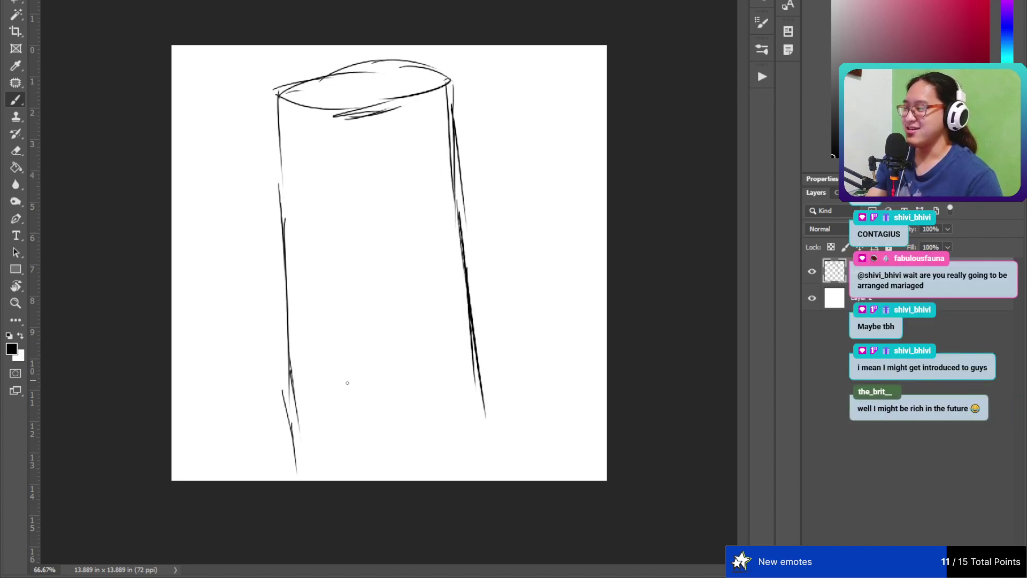
pyautogui.moveTo(304, 460); pyautogui.dragTo(460, 405)
pyautogui.moveTo(378, 455)
pyautogui.mouseDown()
pyautogui.moveTo(500, 420)
pyautogui.moveTo(317, 463)
pyautogui.mouseUp()
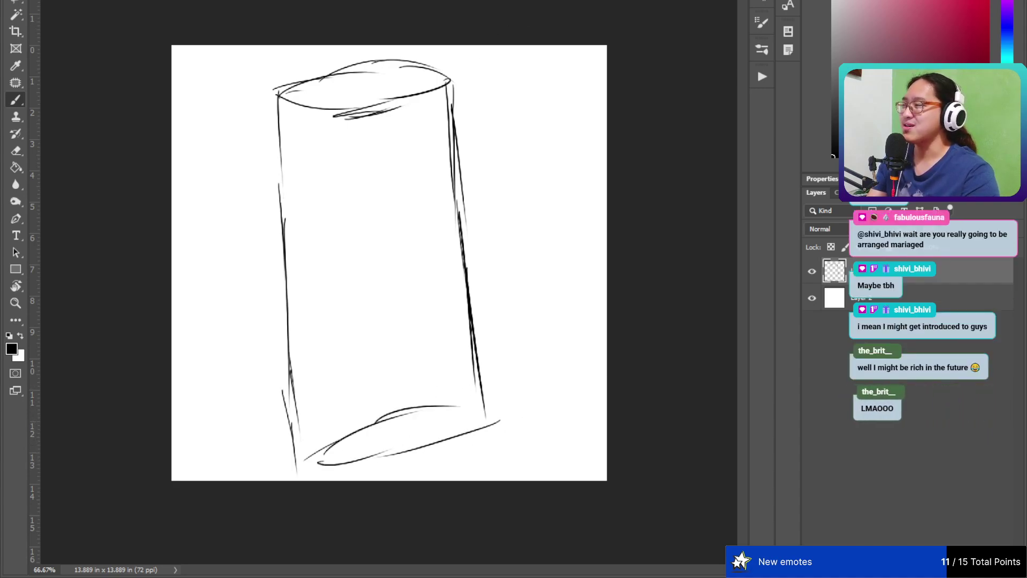
# - Erase the whole larger cylinder sketch from the drawing layer, leaving the brush ready for new strokes
pyautogui.press('e')
pyautogui.moveTo(413, 287)
pyautogui.mouseDown()
pyautogui.moveTo(551, 459)
pyautogui.moveTo(473, 101)
pyautogui.moveTo(342, 122)
pyautogui.moveTo(447, 248)
pyautogui.mouseUp()
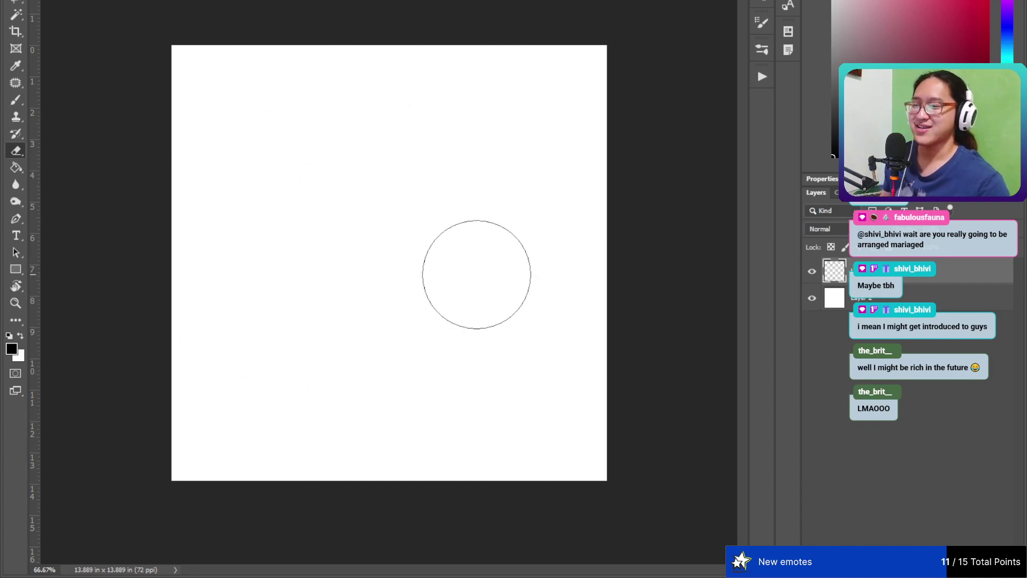
pyautogui.press('b')
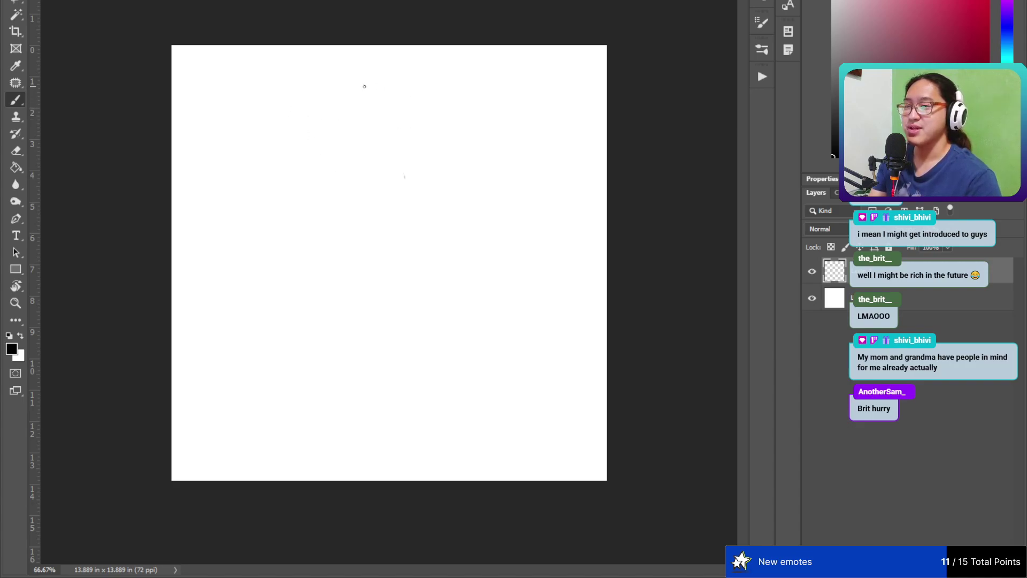
pyautogui.moveTo(361, 47)
pyautogui.mouseDown()
pyautogui.moveTo(337, 92)
pyautogui.moveTo(375, 151)
pyautogui.mouseUp()
pyautogui.hotkey('ctrl', 'z')
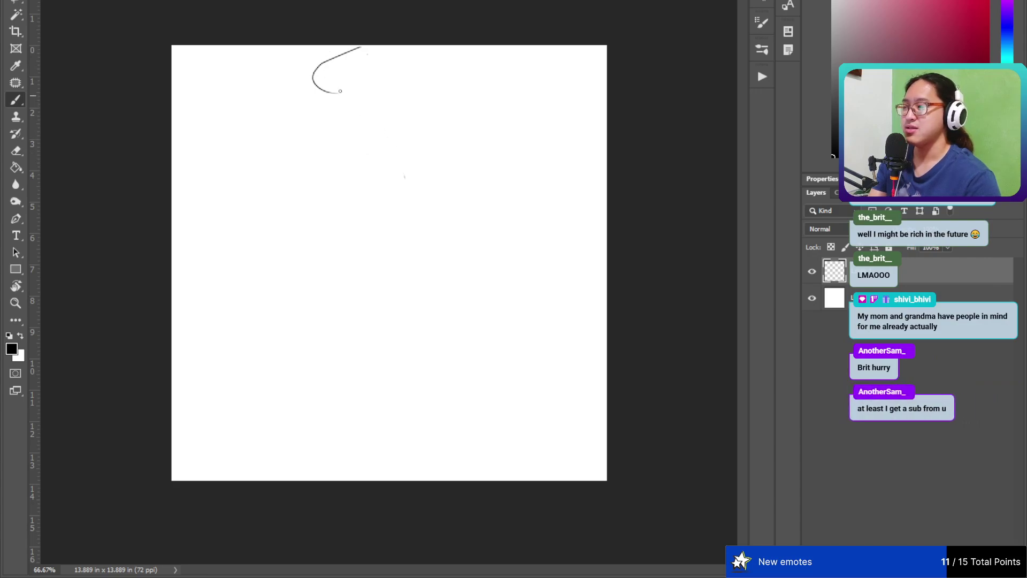
pyautogui.hotkey('ctrl', 'z')
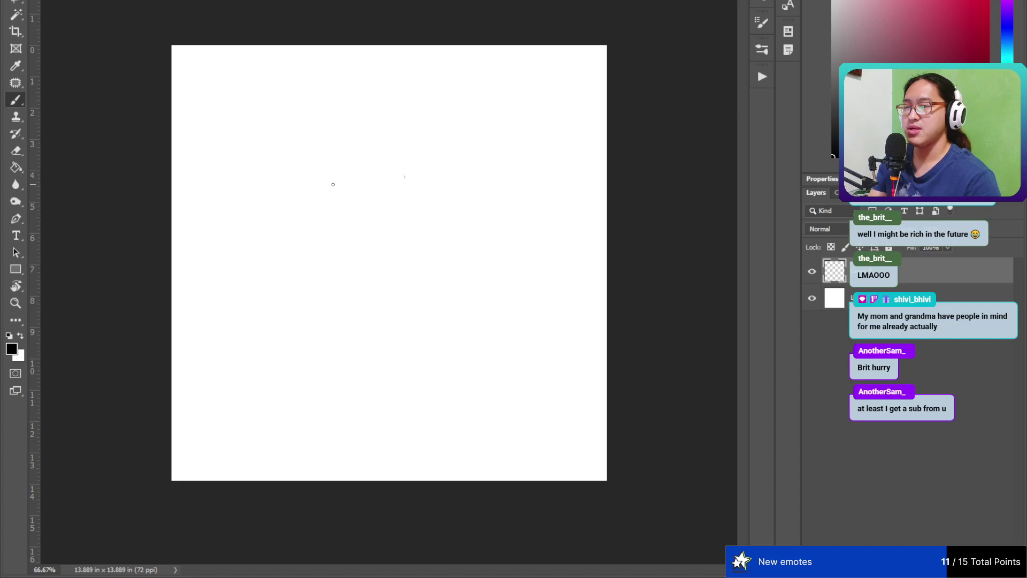
# - Sketch a slanted cylinder's top ellipse, about 3 inches wide, and its left side, about 7.5 inches long, in black
pyautogui.moveTo(341, 153)
pyautogui.mouseDown()
pyautogui.moveTo(402, 163)
pyautogui.moveTo(388, 196)
pyautogui.moveTo(334, 209)
pyautogui.moveTo(377, 200)
pyautogui.mouseUp()
pyautogui.moveTo(328, 150); pyautogui.dragTo(343, 211)
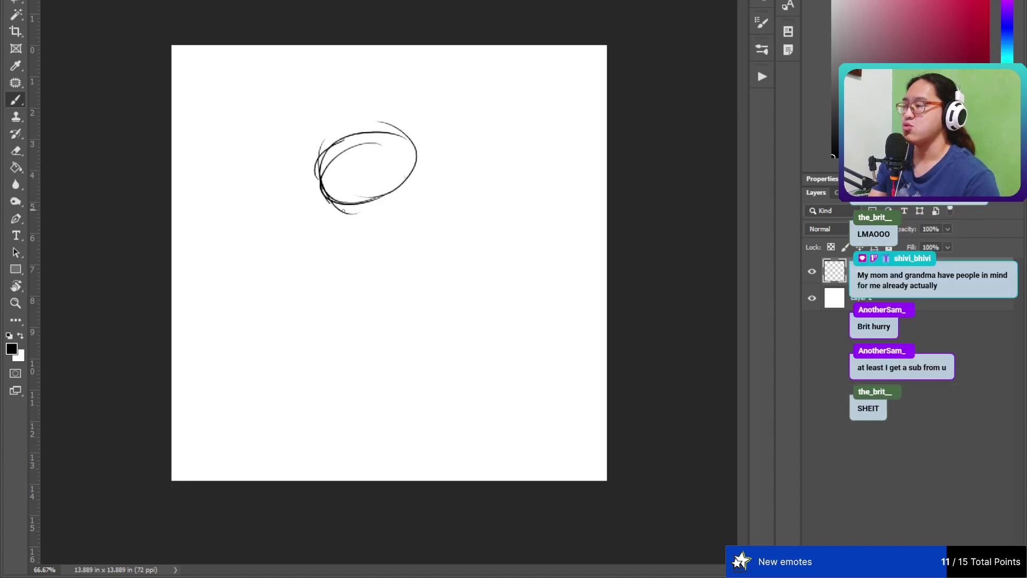
pyautogui.moveTo(415, 154)
pyautogui.mouseDown()
pyautogui.moveTo(368, 199)
pyautogui.moveTo(362, 277)
pyautogui.mouseUp()
pyautogui.moveTo(309, 177); pyautogui.dragTo(381, 390)
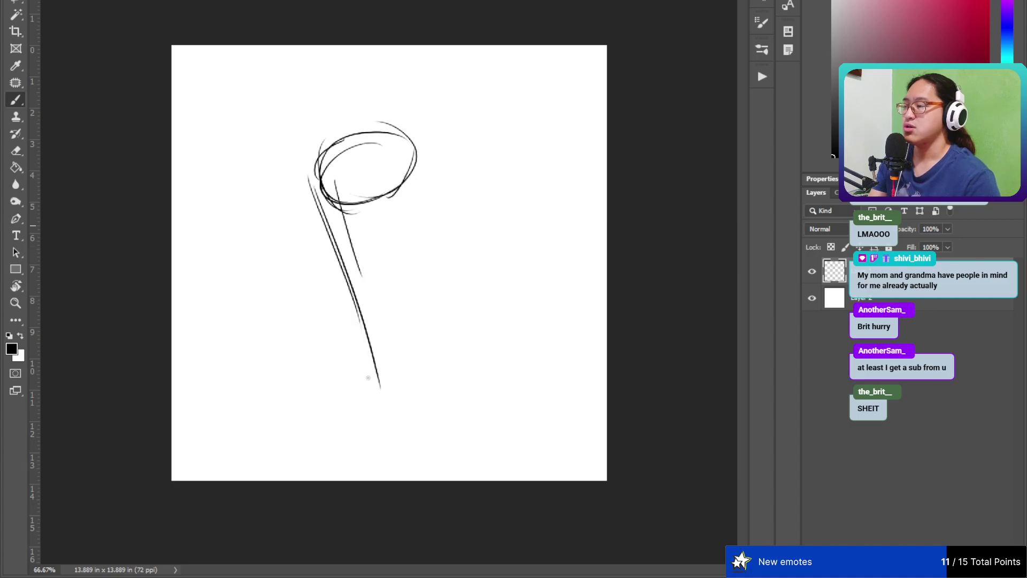
pyautogui.moveTo(318, 204); pyautogui.dragTo(387, 414)
# - Sketch the slanted cylinder's right side and close its lower end with curved strokes about 4 inches wide
pyautogui.moveTo(412, 152); pyautogui.dragTo(465, 348)
pyautogui.moveTo(414, 176)
pyautogui.mouseDown()
pyautogui.moveTo(461, 335)
pyautogui.moveTo(449, 436)
pyautogui.mouseUp()
pyautogui.moveTo(375, 369); pyautogui.dragTo(483, 391)
pyautogui.moveTo(413, 343); pyautogui.dragTo(482, 404)
pyautogui.moveTo(353, 409); pyautogui.dragTo(469, 401)
pyautogui.moveTo(426, 360)
pyautogui.mouseDown()
pyautogui.moveTo(450, 362)
pyautogui.moveTo(452, 385)
pyautogui.mouseUp()
# - Erase the slanted cylinder sketch from the drawing layer and return to the Brush tool
pyautogui.press('e')
pyautogui.moveTo(465, 286)
pyautogui.mouseDown()
pyautogui.moveTo(438, 298)
pyautogui.moveTo(406, 178)
pyautogui.mouseUp()
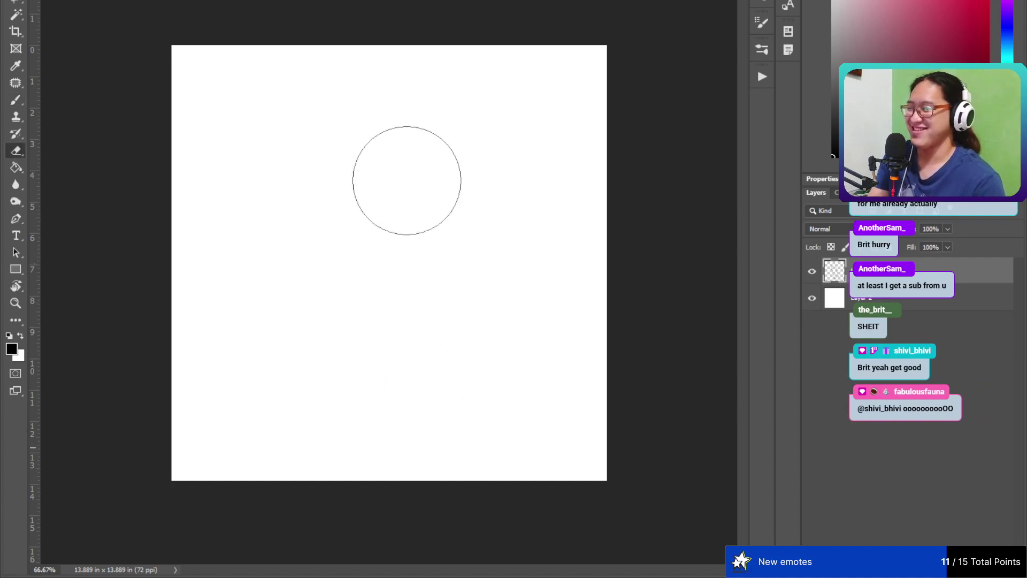
pyautogui.press('b')
pyautogui.scroll(10, 378, 268)
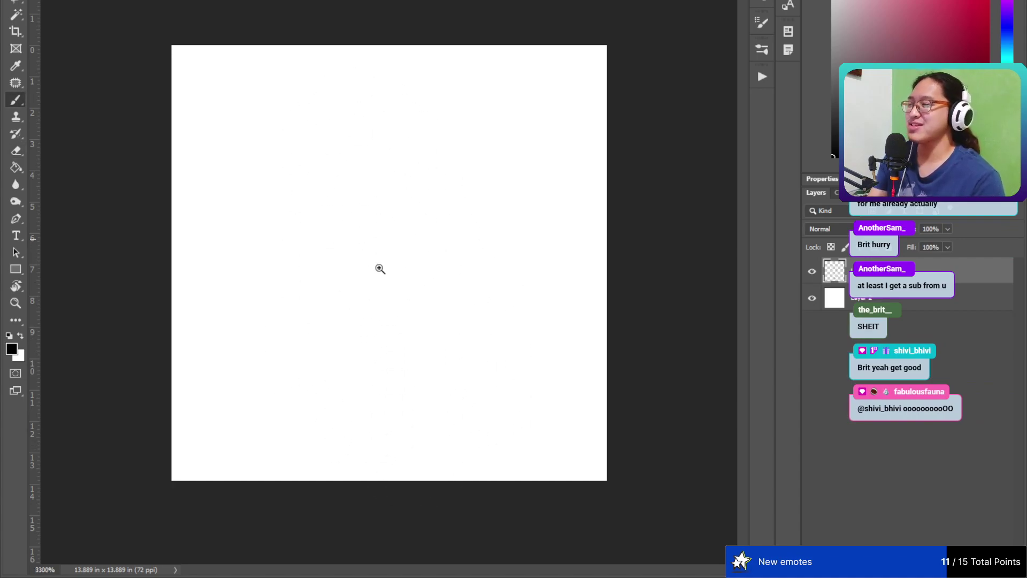
pyautogui.scroll(-4, 374, 235)
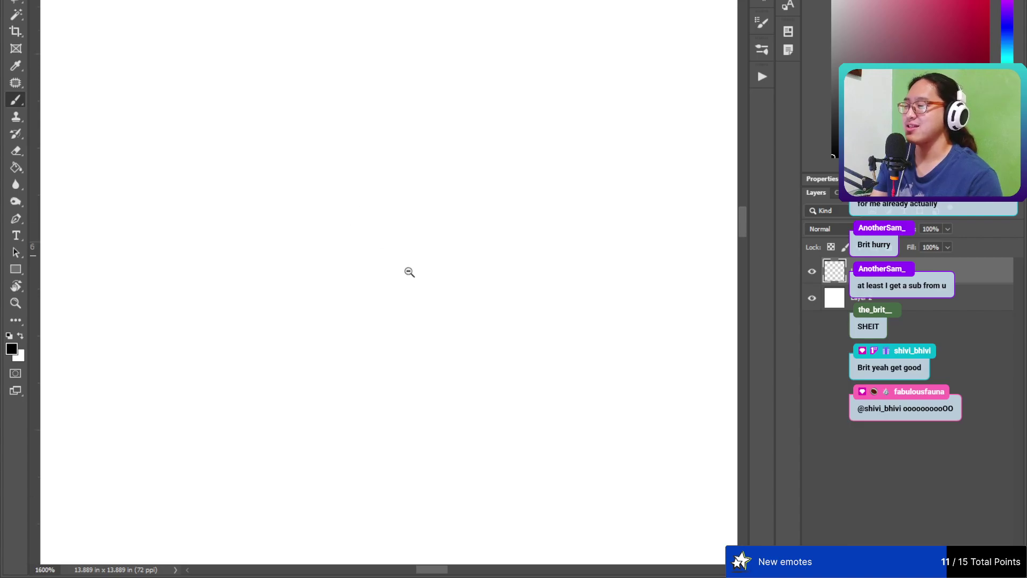
pyautogui.scroll(-5, 440, 301)
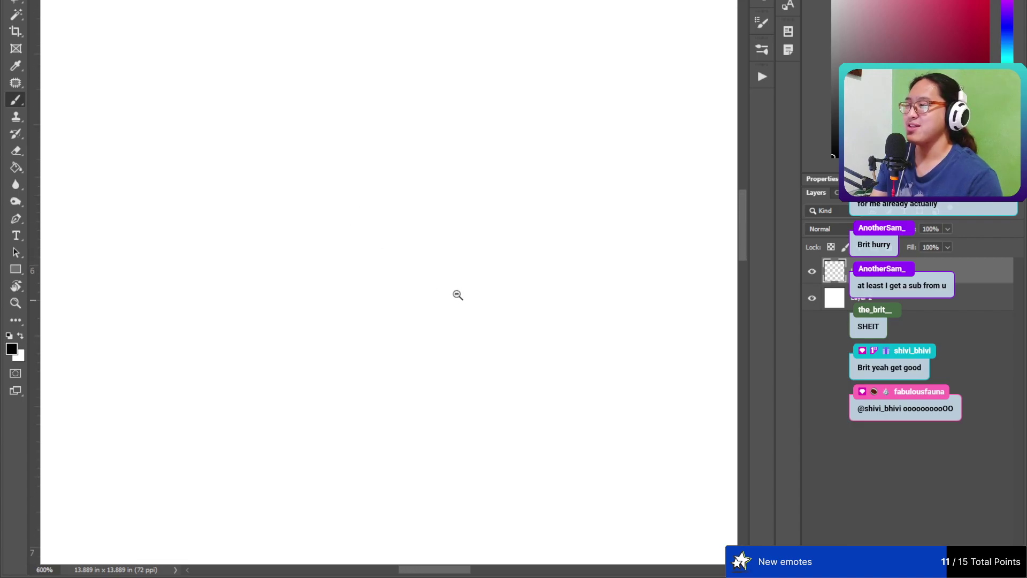
pyautogui.scroll(-3, 476, 321)
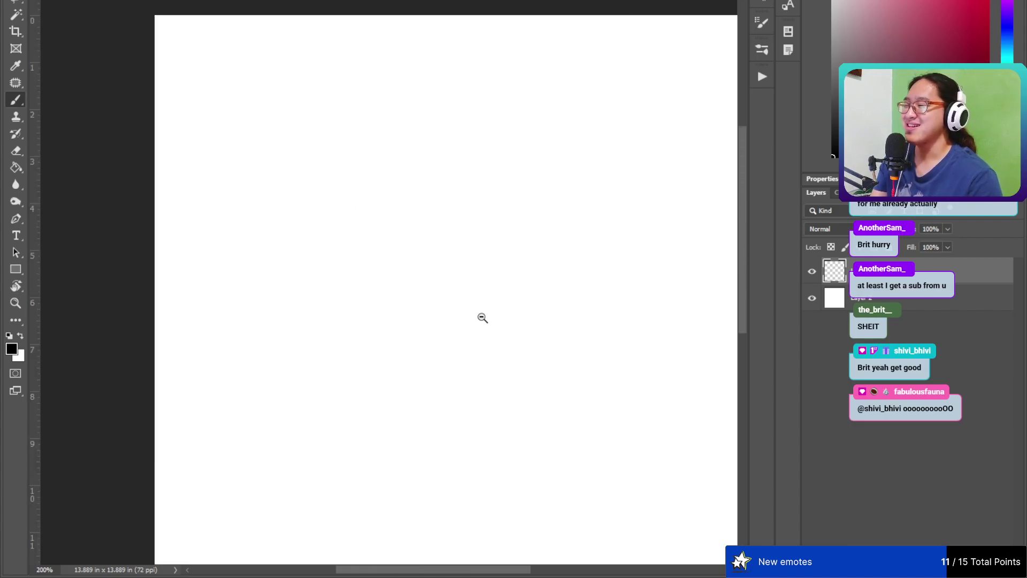
pyautogui.scroll(1, 459, 260)
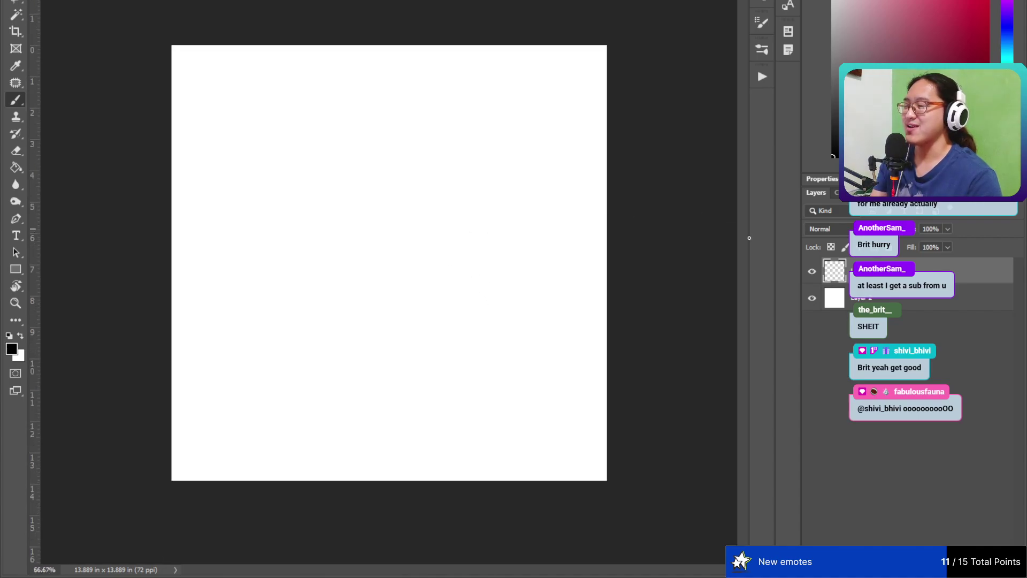
# - Fill the white background layer with dark grey using the Paint Bucket, after undoing a test stroke
pyautogui.click(861, 299)
pyautogui.click(832, 97)
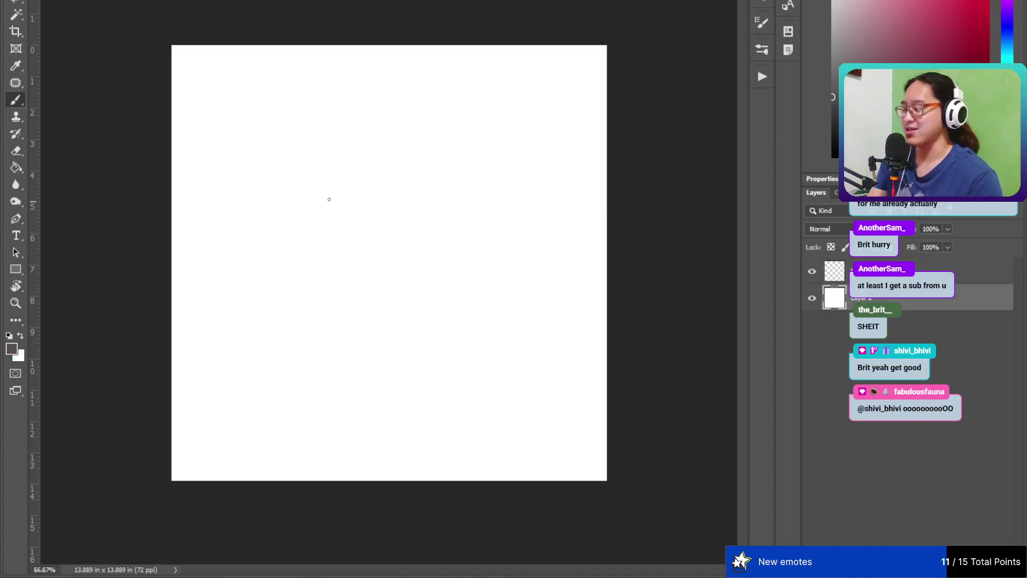
pyautogui.moveTo(182, 48); pyautogui.dragTo(356, 165)
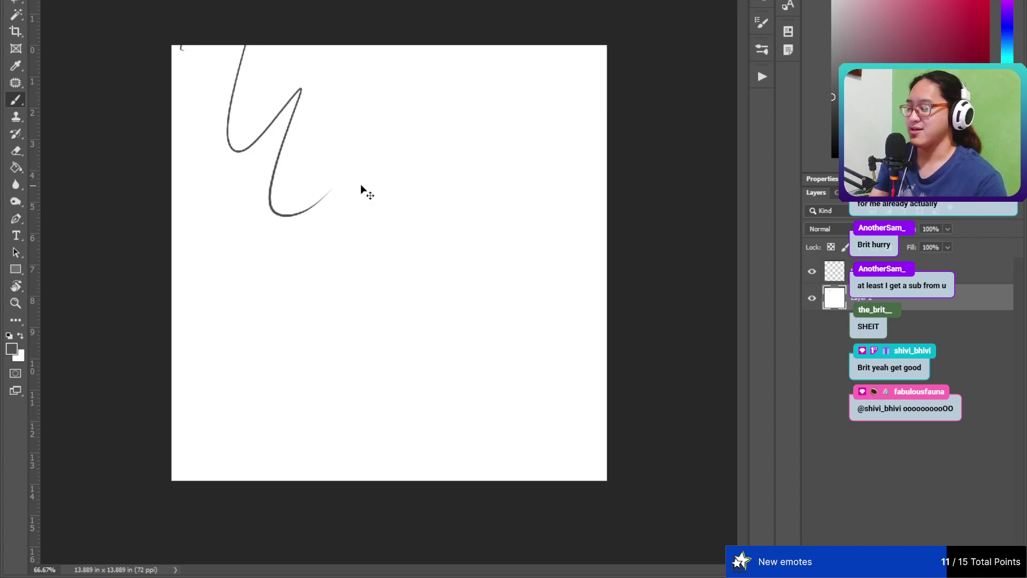
pyautogui.hotkey('ctrl', 'z')
pyautogui.press('g')
pyautogui.click(348, 177)
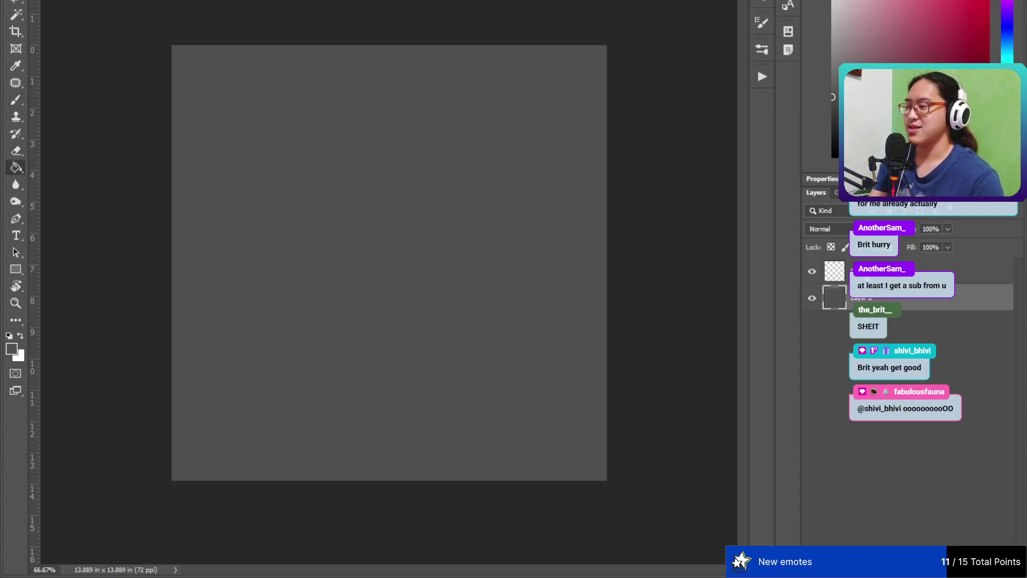
# - Make the drawing layer active again and set the Brush tool's colour back to black
pyautogui.click(850, 272)
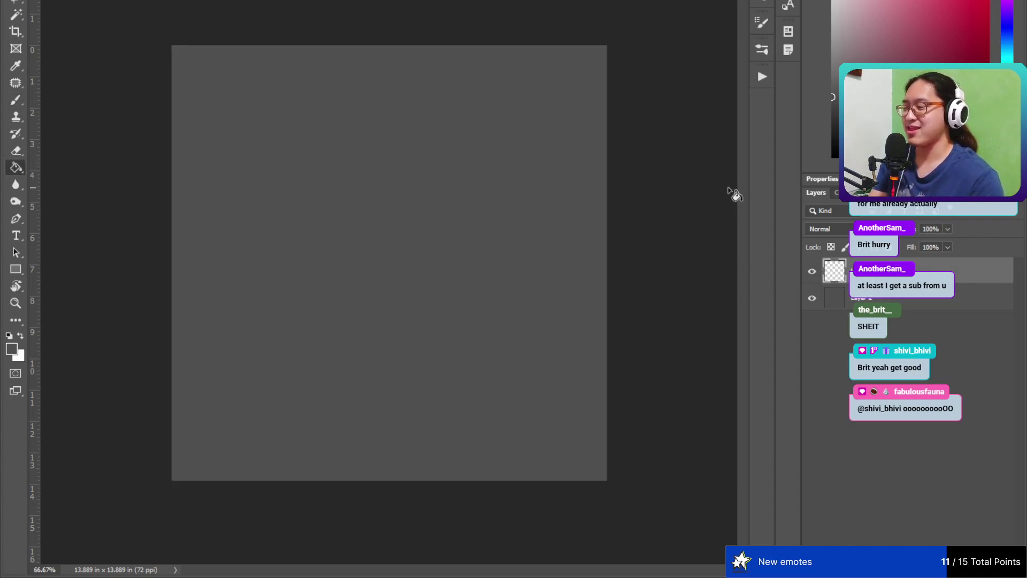
pyautogui.press('b')
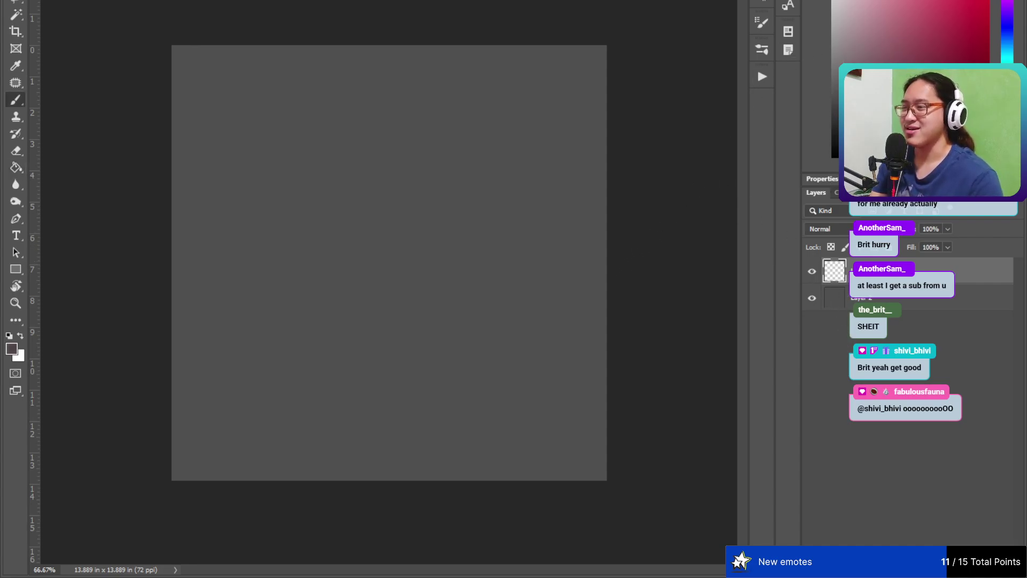
pyautogui.press('d')
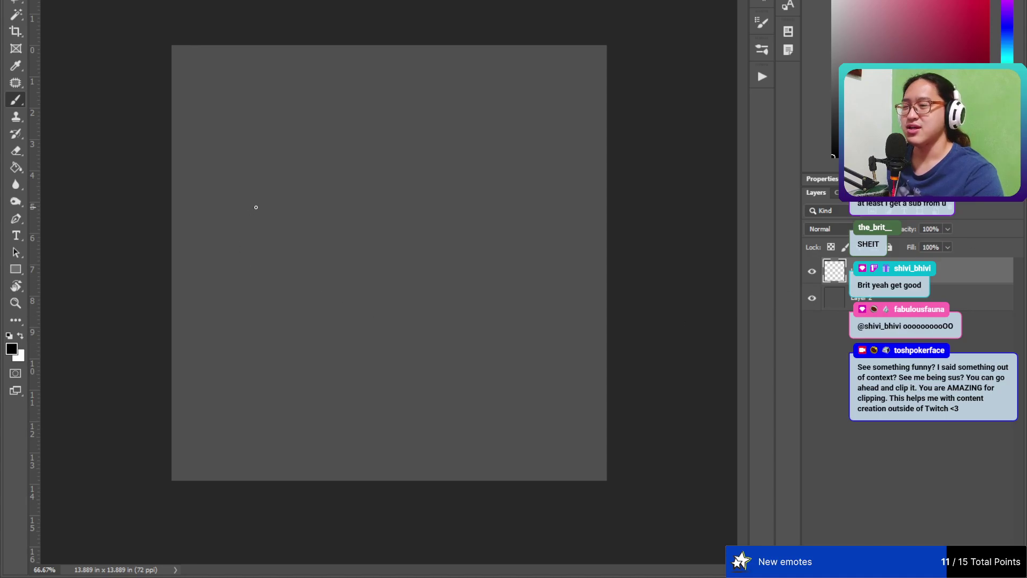
pyautogui.moveTo(278, 173)
pyautogui.mouseDown()
pyautogui.moveTo(398, 215)
pyautogui.moveTo(485, 265)
pyautogui.mouseUp()
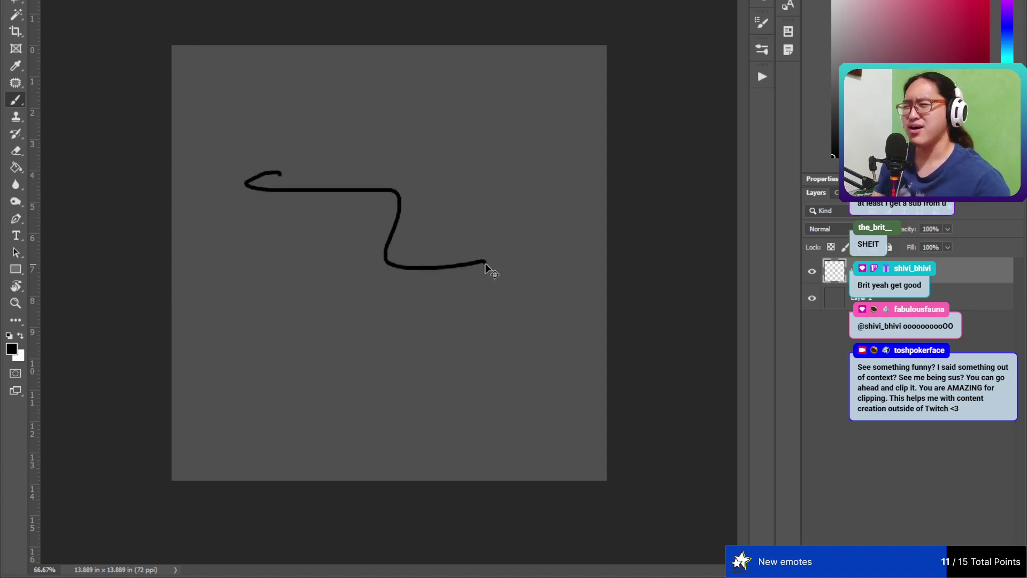
pyautogui.hotkey('ctrl', 'z')
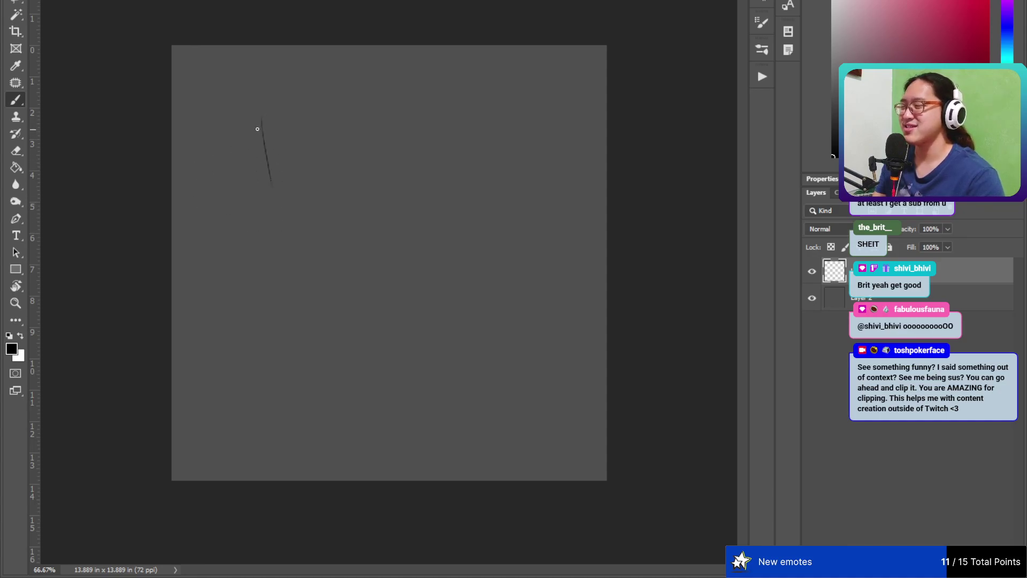
pyautogui.hotkey('ctrl', 'z')
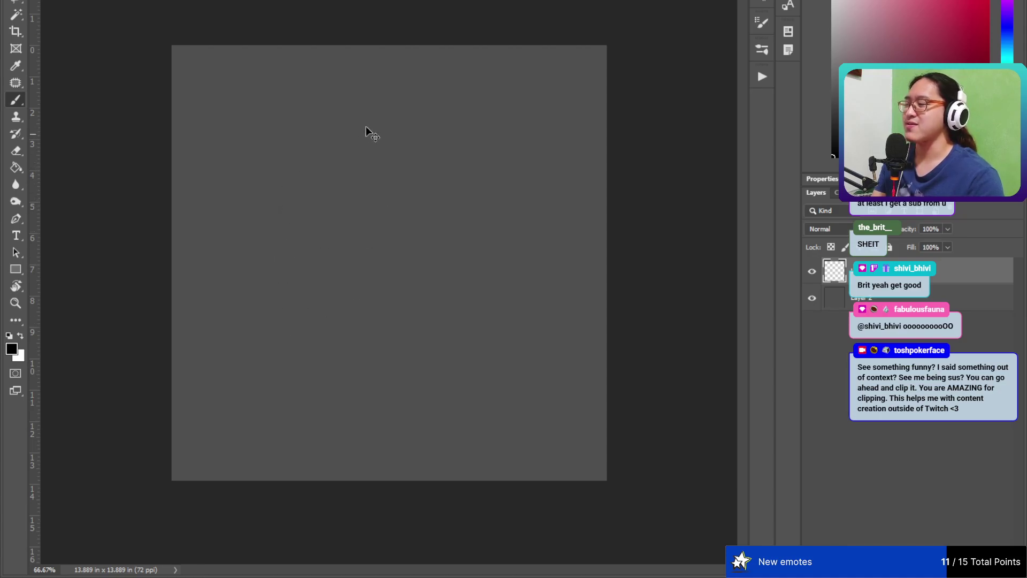
# - Sketch a slanted cylinder's top ellipse, about 3 inches wide, with its left side and the upper part of its right side
pyautogui.moveTo(339, 158)
pyautogui.mouseDown()
pyautogui.moveTo(375, 105)
pyautogui.moveTo(391, 182)
pyautogui.mouseUp()
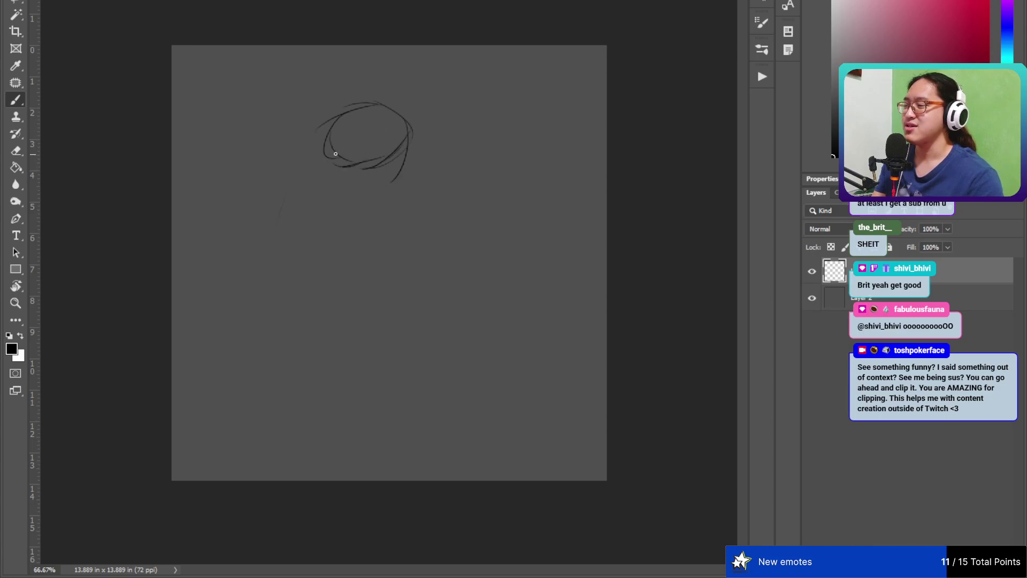
pyautogui.moveTo(325, 132)
pyautogui.mouseDown()
pyautogui.moveTo(320, 180)
pyautogui.moveTo(359, 309)
pyautogui.mouseUp()
pyautogui.moveTo(320, 187); pyautogui.dragTo(379, 377)
pyautogui.moveTo(411, 136); pyautogui.dragTo(449, 263)
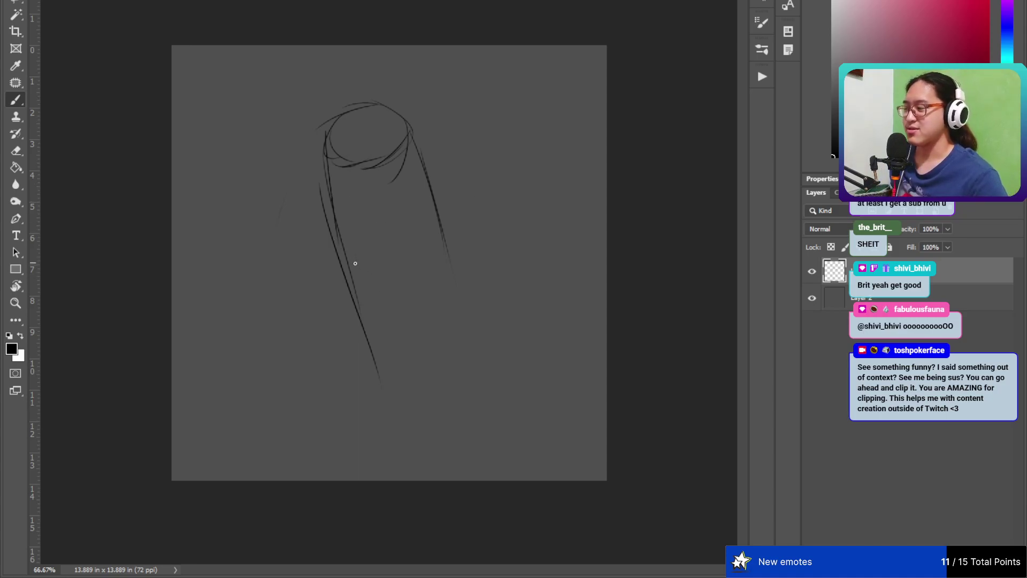
# - Divide the slanted cylinder into panels with a lengthwise line and a slanted band across its middle
pyautogui.moveTo(394, 156); pyautogui.dragTo(412, 377)
pyautogui.moveTo(395, 270); pyautogui.dragTo(456, 241)
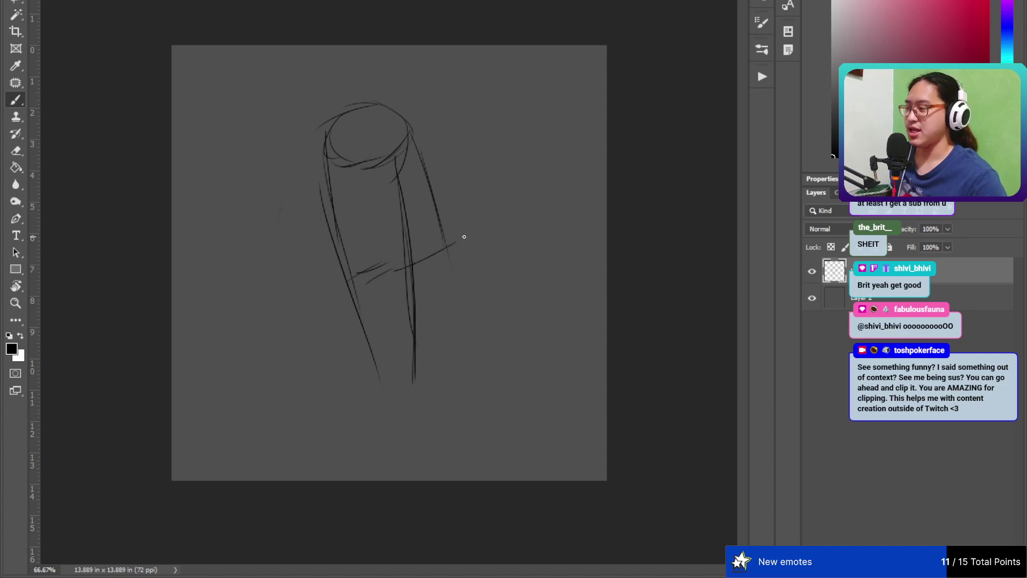
pyautogui.moveTo(369, 275)
pyautogui.mouseDown()
pyautogui.moveTo(442, 242)
pyautogui.moveTo(494, 368)
pyautogui.mouseUp()
# - Extend and reinforce the cylinder's lower right side and close its base with a curve about 4 inches wide
pyautogui.moveTo(464, 273); pyautogui.dragTo(489, 366)
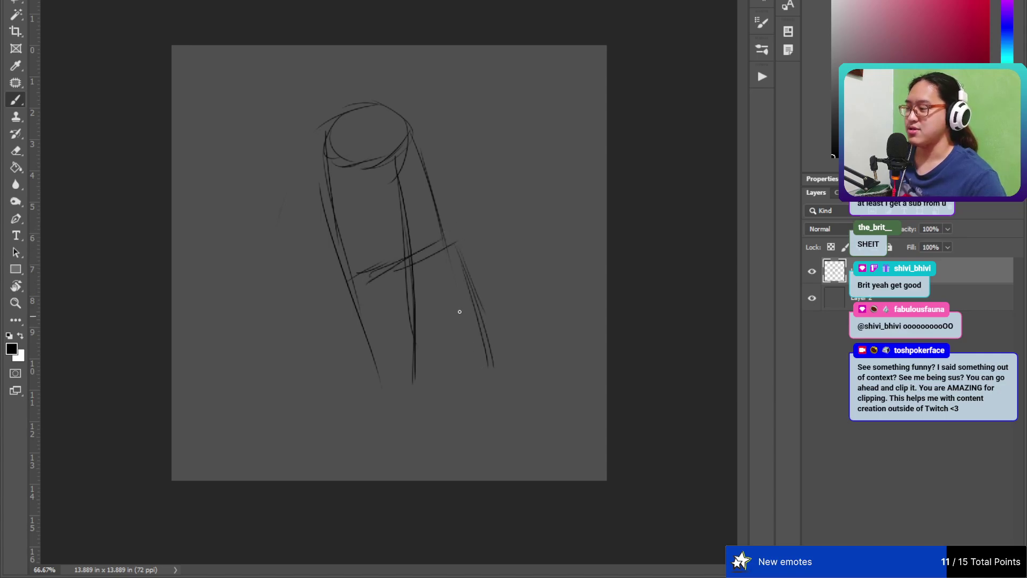
pyautogui.moveTo(435, 231); pyautogui.dragTo(493, 384)
pyautogui.moveTo(441, 254); pyautogui.dragTo(493, 400)
pyautogui.moveTo(374, 391)
pyautogui.mouseDown()
pyautogui.moveTo(464, 378)
pyautogui.moveTo(462, 359)
pyautogui.mouseUp()
pyautogui.moveTo(490, 328); pyautogui.dragTo(362, 396)
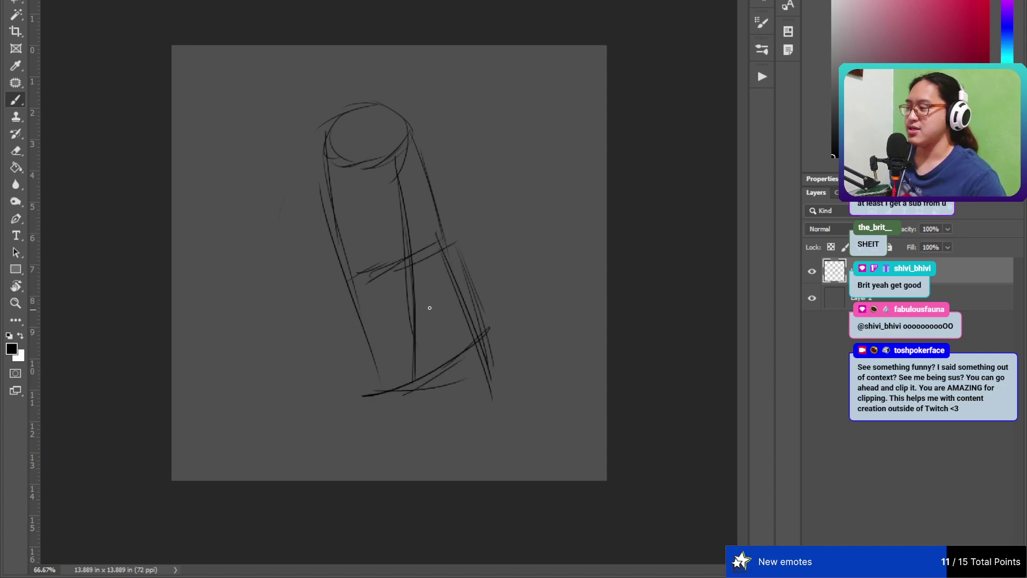
# - Scribble the cylinder's alternating panels in blue and grey, and mark its top ellipse with light grey loops
pyautogui.moveTo(331, 165); pyautogui.dragTo(366, 328)
pyautogui.moveTo(1008, 57); pyautogui.dragTo(1007, 32)
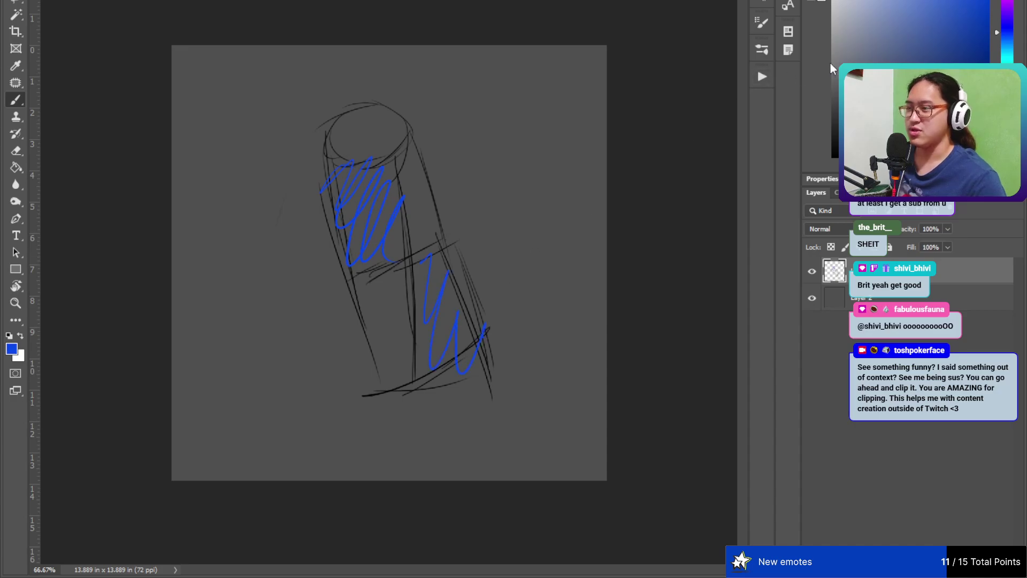
pyautogui.moveTo(870, 38); pyautogui.dragTo(826, 44)
pyautogui.moveTo(412, 141)
pyautogui.mouseDown()
pyautogui.moveTo(412, 188)
pyautogui.moveTo(437, 202)
pyautogui.moveTo(402, 309)
pyautogui.moveTo(396, 397)
pyautogui.mouseUp()
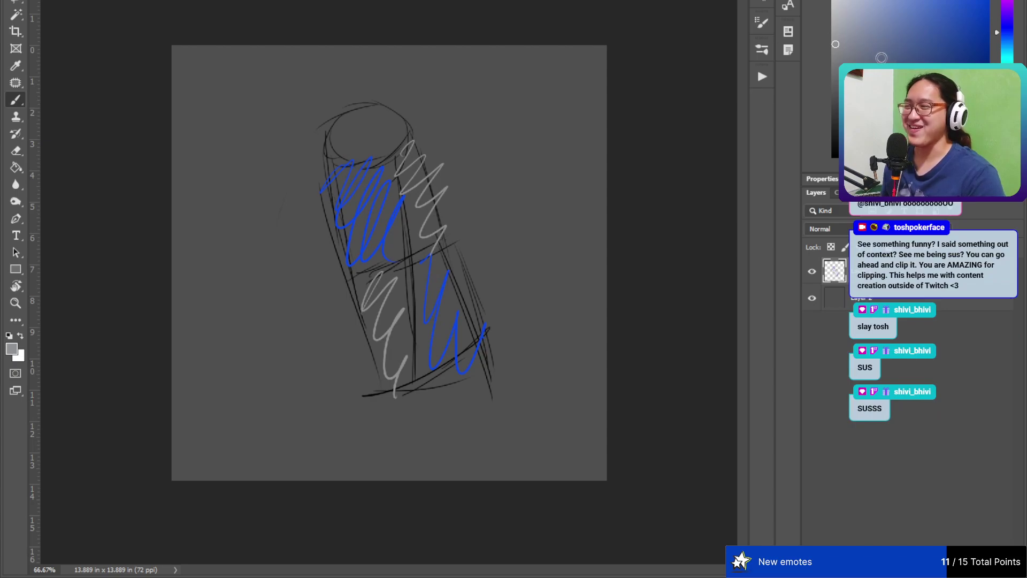
pyautogui.click(833, 3)
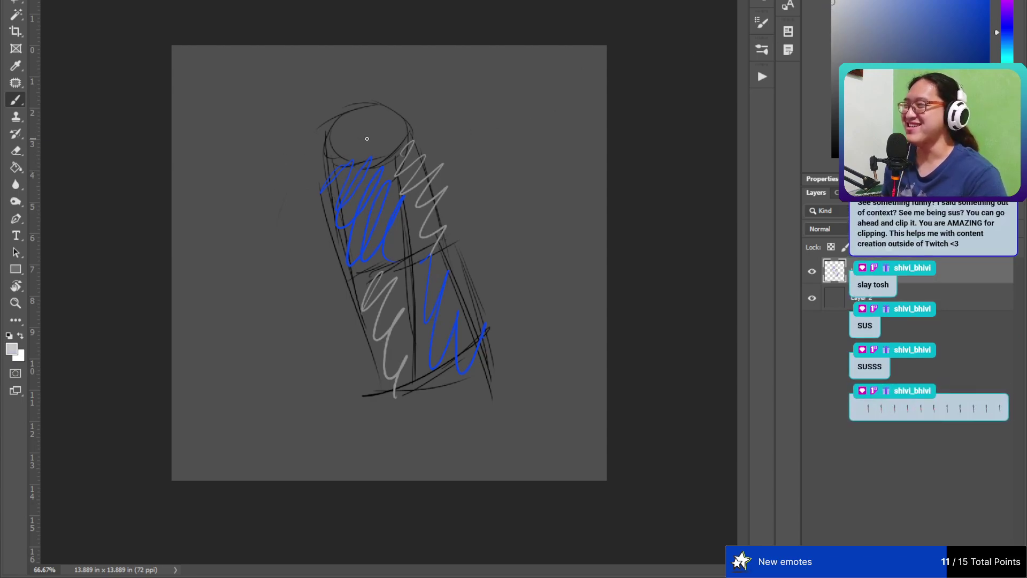
pyautogui.moveTo(374, 122)
pyautogui.mouseDown()
pyautogui.moveTo(355, 154)
pyautogui.moveTo(364, 134)
pyautogui.mouseUp()
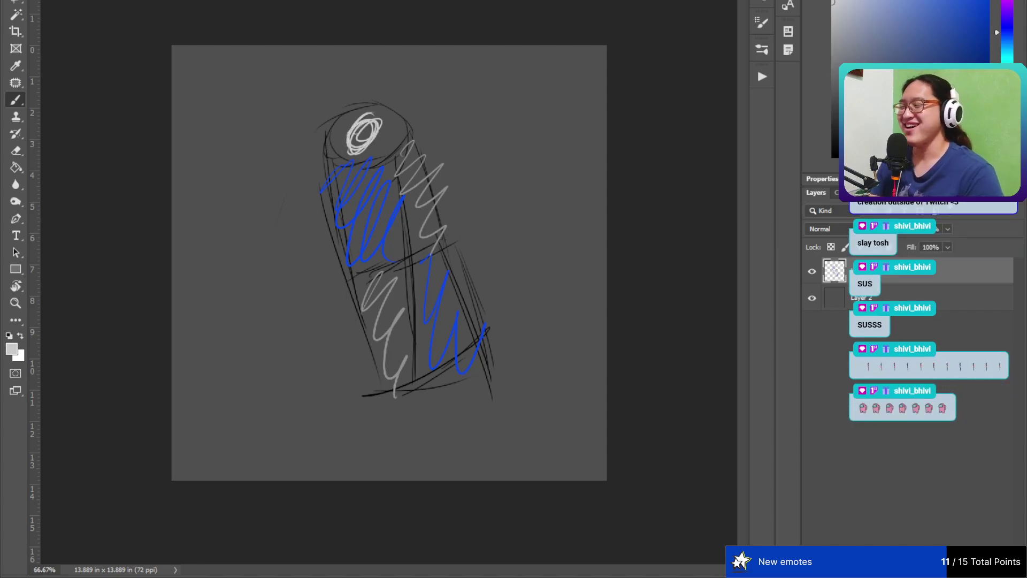
# - Reset the colours to the defaults and erase the blue-and-grey panelled cylinder from the drawing layer
pyautogui.press('d')
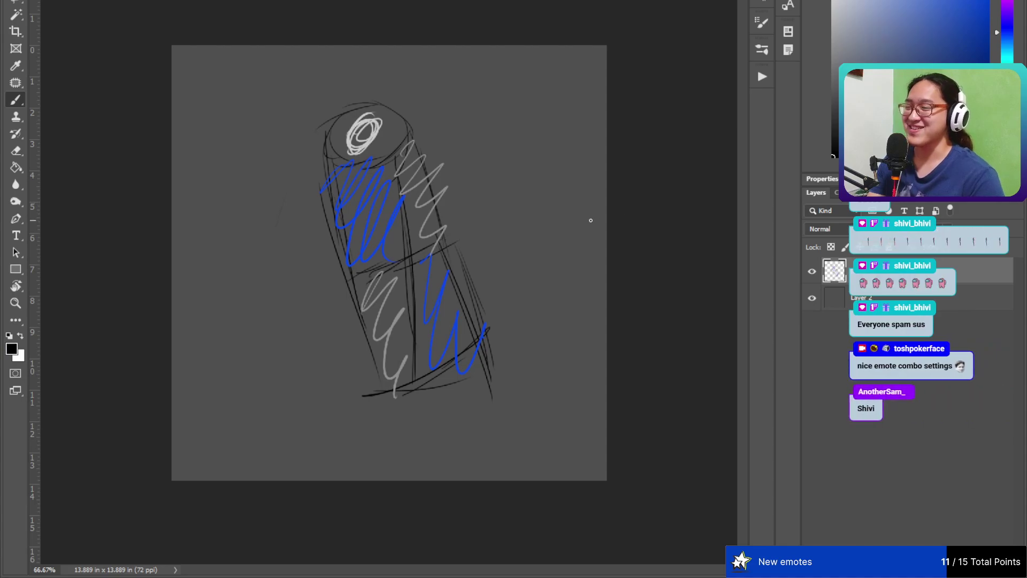
pyautogui.press('e')
pyautogui.moveTo(405, 149)
pyautogui.mouseDown()
pyautogui.moveTo(329, 229)
pyautogui.moveTo(391, 265)
pyautogui.moveTo(478, 228)
pyautogui.moveTo(483, 284)
pyautogui.mouseUp()
# - Choose brown as the brush colour and erase the leftover strokes from the drawing layer
pyautogui.moveTo(1007, 32)
pyautogui.mouseDown()
pyautogui.moveTo(1026, 5)
pyautogui.moveTo(1017, 1)
pyautogui.moveTo(1007, 107)
pyautogui.mouseUp()
pyautogui.click(922, 84)
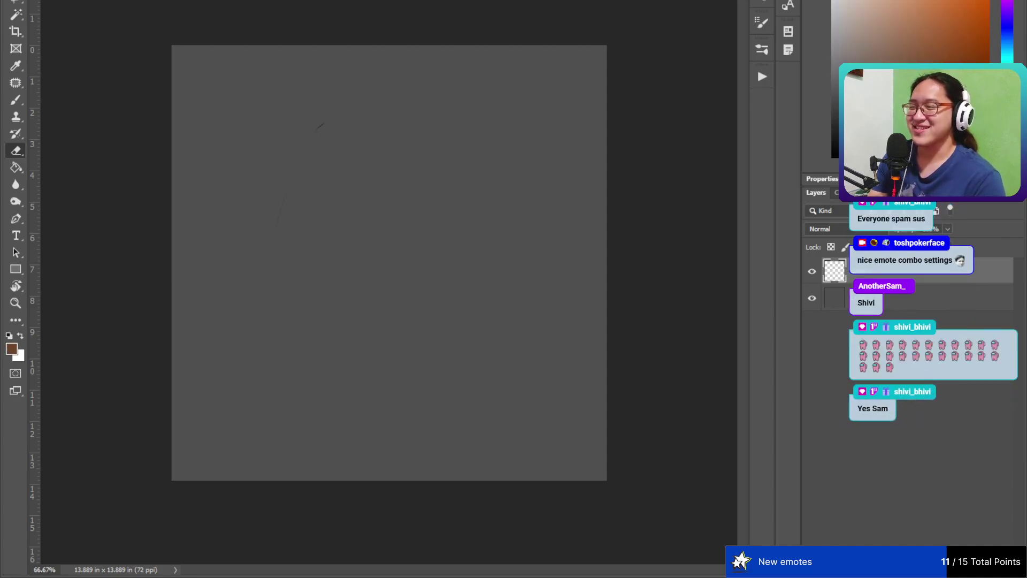
pyautogui.press('b')
pyautogui.press('e')
pyautogui.moveTo(362, 165)
pyautogui.mouseDown()
pyautogui.moveTo(334, 144)
pyautogui.moveTo(308, 177)
pyautogui.moveTo(358, 131)
pyautogui.moveTo(337, 139)
pyautogui.moveTo(432, 135)
pyautogui.moveTo(366, 199)
pyautogui.moveTo(391, 216)
pyautogui.mouseUp()
pyautogui.press('b')
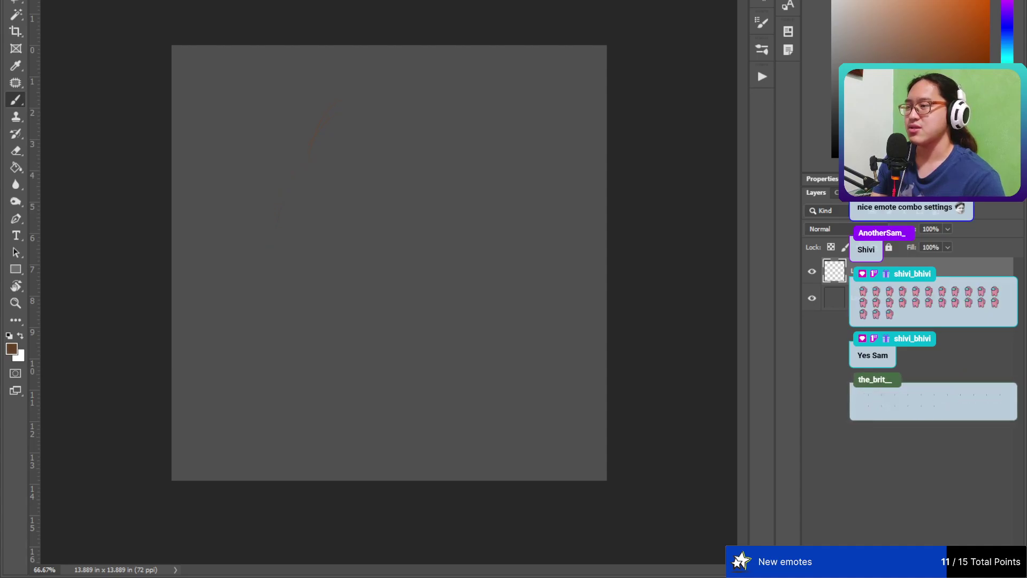
# - Sketch a large tilted oval in brown, about 7.5 inches wide and 8.5 inches tall, reinforcing its lower right edge
pyautogui.moveTo(439, 95)
pyautogui.mouseDown()
pyautogui.moveTo(336, 187)
pyautogui.moveTo(312, 239)
pyautogui.moveTo(374, 336)
pyautogui.mouseUp()
pyautogui.moveTo(444, 81)
pyautogui.mouseDown()
pyautogui.moveTo(506, 129)
pyautogui.moveTo(509, 155)
pyautogui.mouseUp()
pyautogui.moveTo(514, 193); pyautogui.dragTo(448, 293)
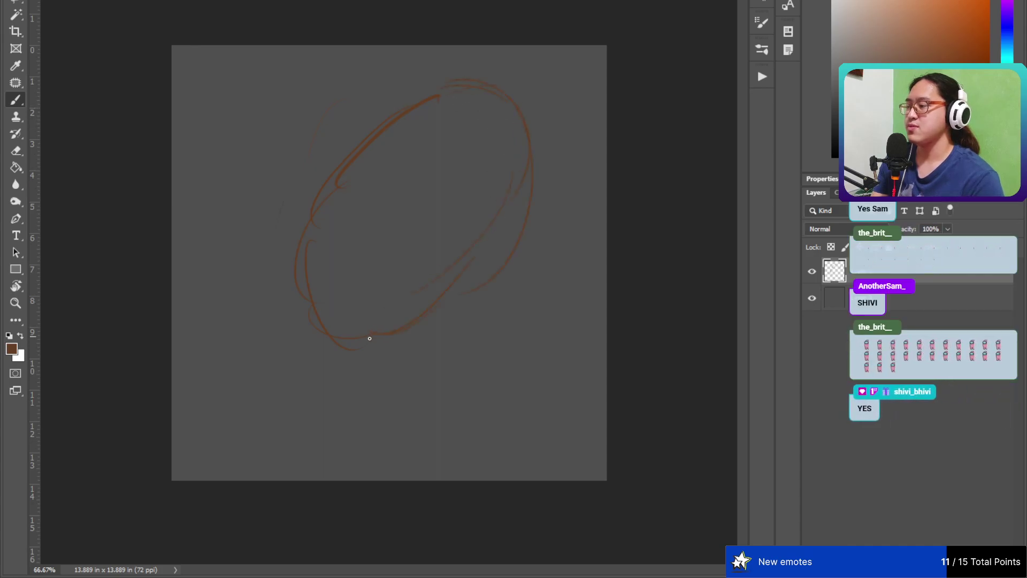
pyautogui.moveTo(528, 161)
pyautogui.mouseDown()
pyautogui.moveTo(520, 216)
pyautogui.moveTo(391, 333)
pyautogui.mouseUp()
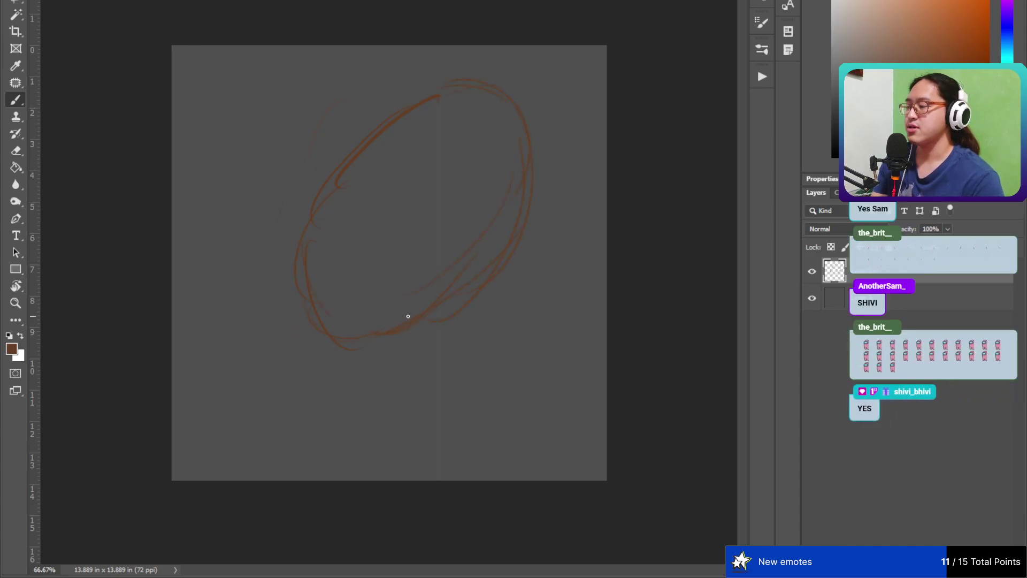
# - Reinforce the oval's lower left edge and sketch a curved crease at its centre in brown and near-black strokes
pyautogui.moveTo(305, 287)
pyautogui.mouseDown()
pyautogui.moveTo(301, 300)
pyautogui.moveTo(337, 340)
pyautogui.mouseUp()
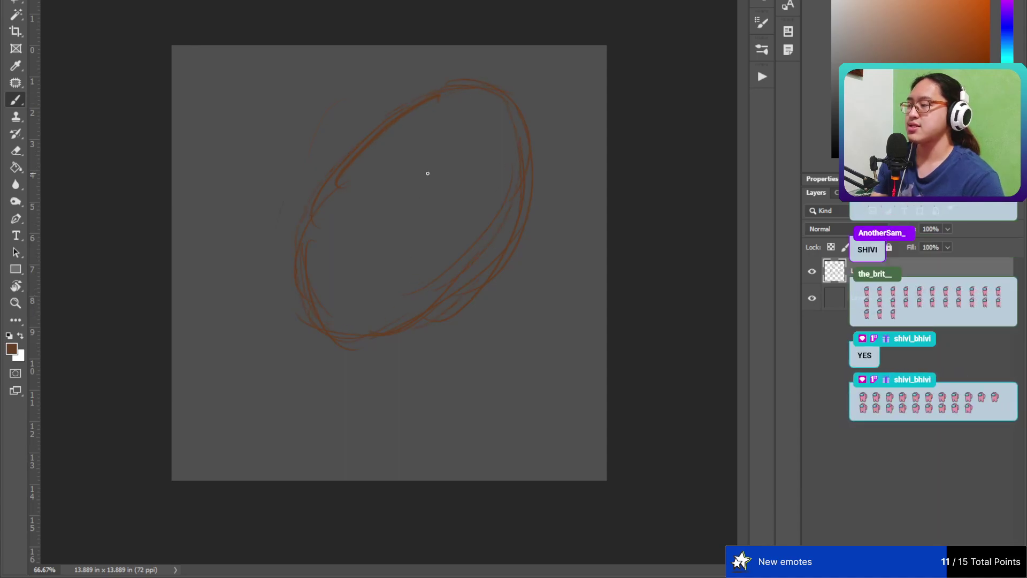
pyautogui.moveTo(428, 161); pyautogui.dragTo(368, 255)
pyautogui.moveTo(419, 195); pyautogui.dragTo(381, 243)
pyautogui.moveTo(435, 160)
pyautogui.mouseDown()
pyautogui.moveTo(374, 235)
pyautogui.moveTo(429, 175)
pyautogui.moveTo(383, 263)
pyautogui.moveTo(397, 259)
pyautogui.mouseUp()
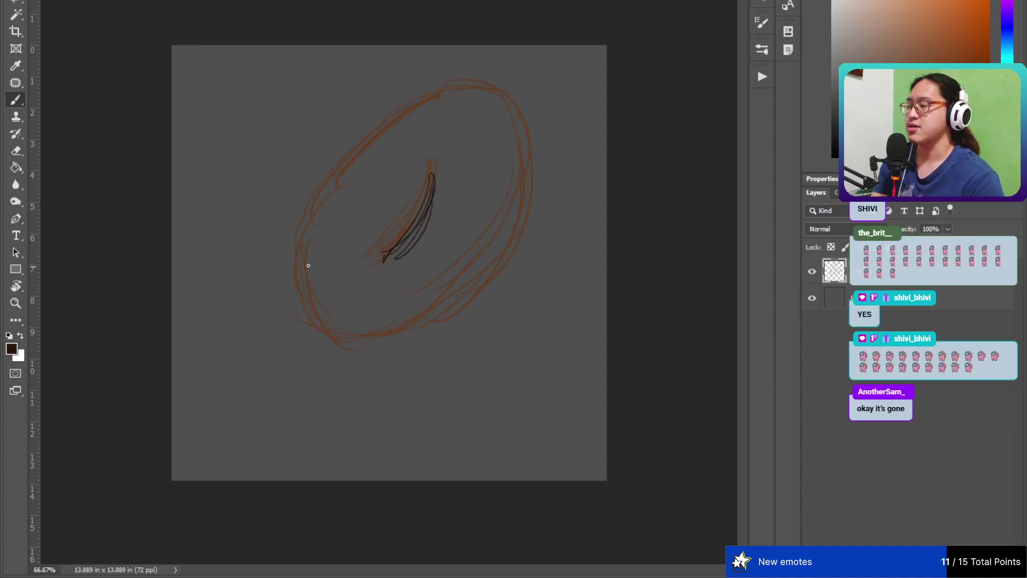
# - Trace the oval's outline with thin near-black brown strokes, going over both long sides and the lower end several times
pyautogui.moveTo(304, 246); pyautogui.dragTo(360, 321)
pyautogui.moveTo(484, 100)
pyautogui.mouseDown()
pyautogui.moveTo(425, 115)
pyautogui.moveTo(344, 203)
pyautogui.moveTo(319, 267)
pyautogui.moveTo(367, 339)
pyautogui.mouseUp()
pyautogui.moveTo(428, 300); pyautogui.dragTo(502, 210)
pyautogui.moveTo(495, 97); pyautogui.dragTo(509, 214)
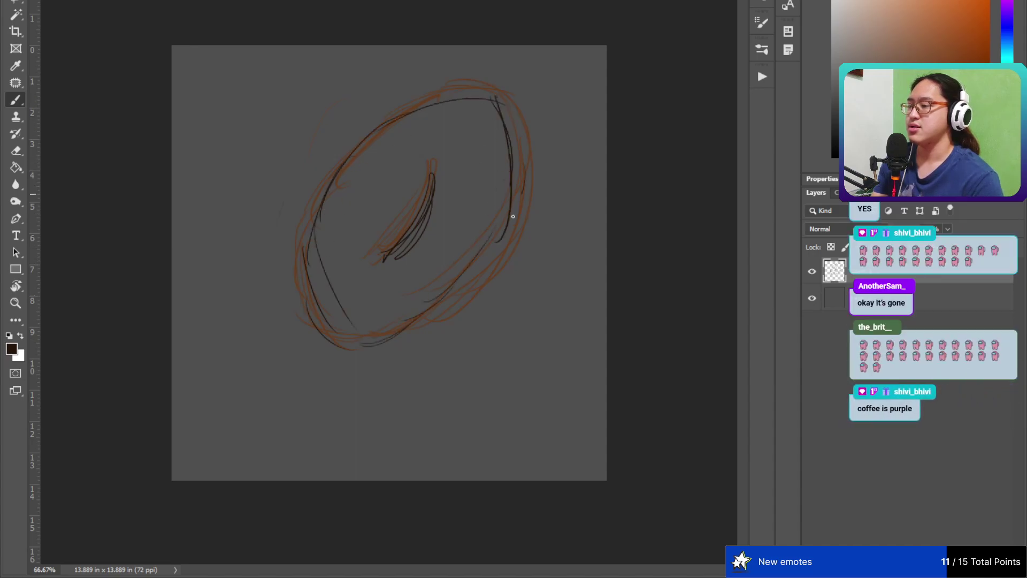
pyautogui.moveTo(490, 259)
pyautogui.mouseDown()
pyautogui.moveTo(380, 348)
pyautogui.moveTo(327, 339)
pyautogui.mouseUp()
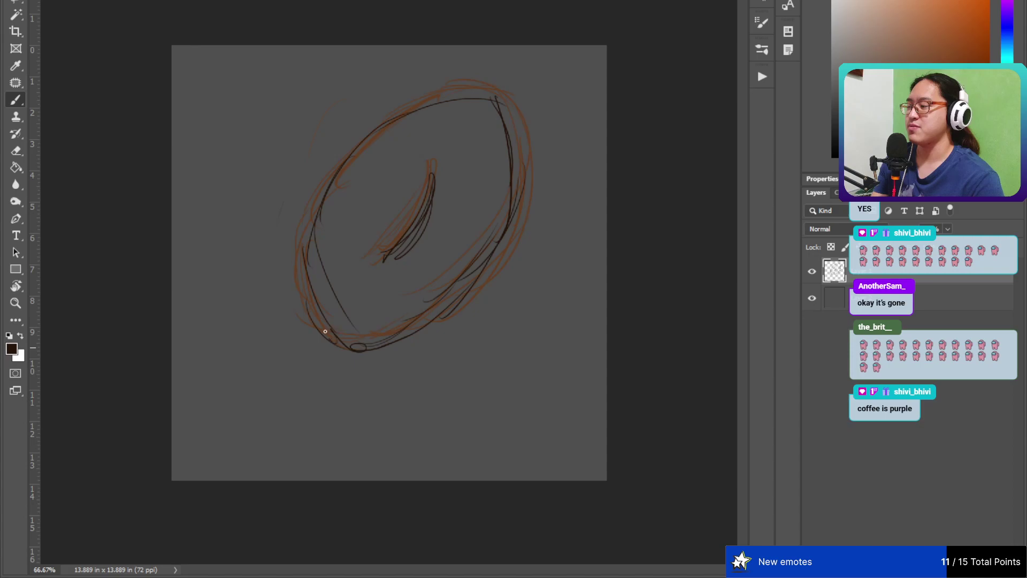
pyautogui.moveTo(321, 203); pyautogui.dragTo(350, 152)
pyautogui.moveTo(433, 100)
pyautogui.mouseDown()
pyautogui.moveTo(395, 127)
pyautogui.moveTo(344, 223)
pyautogui.moveTo(324, 246)
pyautogui.mouseUp()
pyautogui.moveTo(362, 327); pyautogui.dragTo(415, 296)
pyautogui.moveTo(499, 123); pyautogui.dragTo(508, 256)
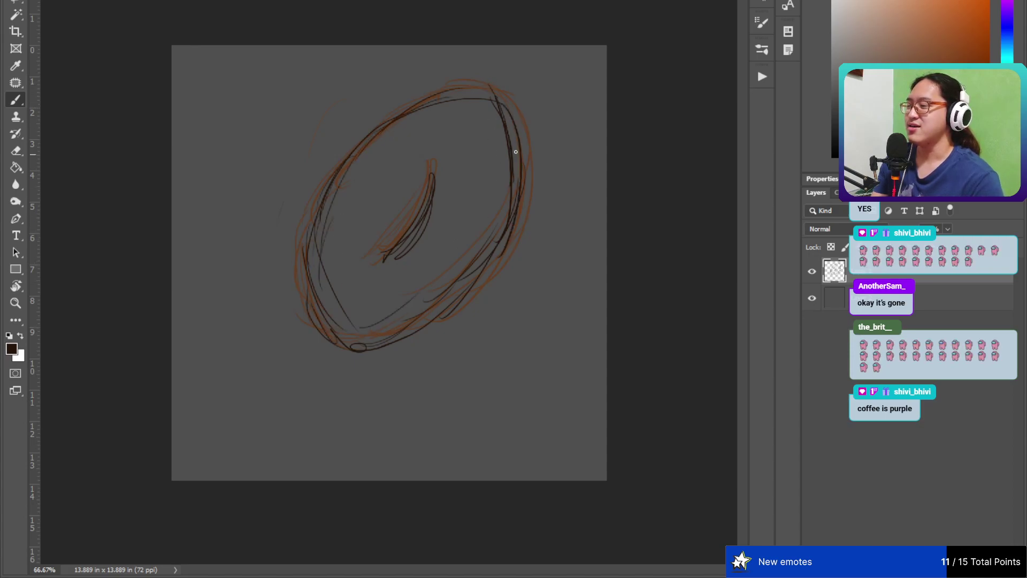
pyautogui.moveTo(514, 152)
pyautogui.mouseDown()
pyautogui.moveTo(474, 238)
pyautogui.moveTo(523, 247)
pyautogui.mouseUp()
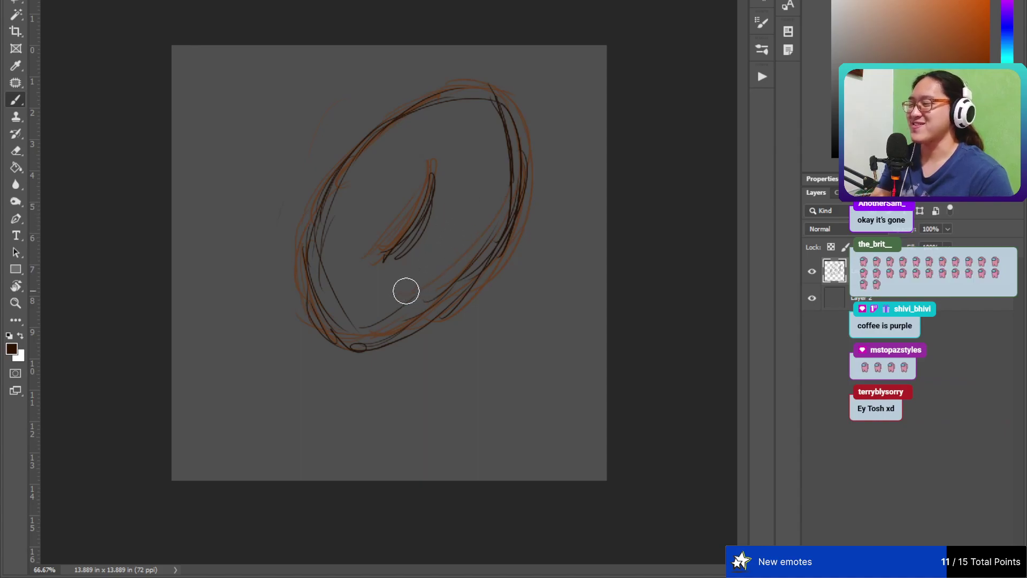
# - Enlarge the brush, thicken the oval's outline in dark brown, and fill its interior with the same colour
pyautogui.moveTo(402, 292)
pyautogui.mouseDown()
pyautogui.moveTo(463, 206)
pyautogui.moveTo(399, 316)
pyautogui.mouseUp()
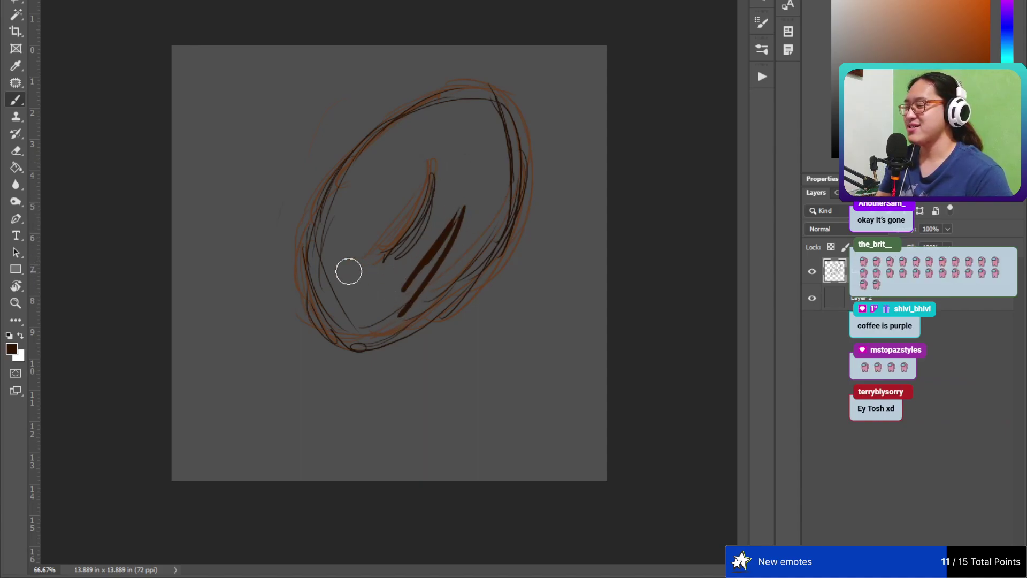
pyautogui.moveTo(333, 188)
pyautogui.mouseDown()
pyautogui.moveTo(303, 239)
pyautogui.moveTo(306, 320)
pyautogui.moveTo(355, 324)
pyautogui.moveTo(353, 311)
pyautogui.moveTo(498, 231)
pyautogui.mouseUp()
pyautogui.moveTo(309, 224)
pyautogui.mouseDown()
pyautogui.moveTo(454, 114)
pyautogui.moveTo(510, 110)
pyautogui.moveTo(479, 257)
pyautogui.moveTo(491, 264)
pyautogui.moveTo(353, 329)
pyautogui.mouseUp()
pyautogui.moveTo(312, 255)
pyautogui.mouseDown()
pyautogui.moveTo(364, 269)
pyautogui.moveTo(400, 323)
pyautogui.mouseUp()
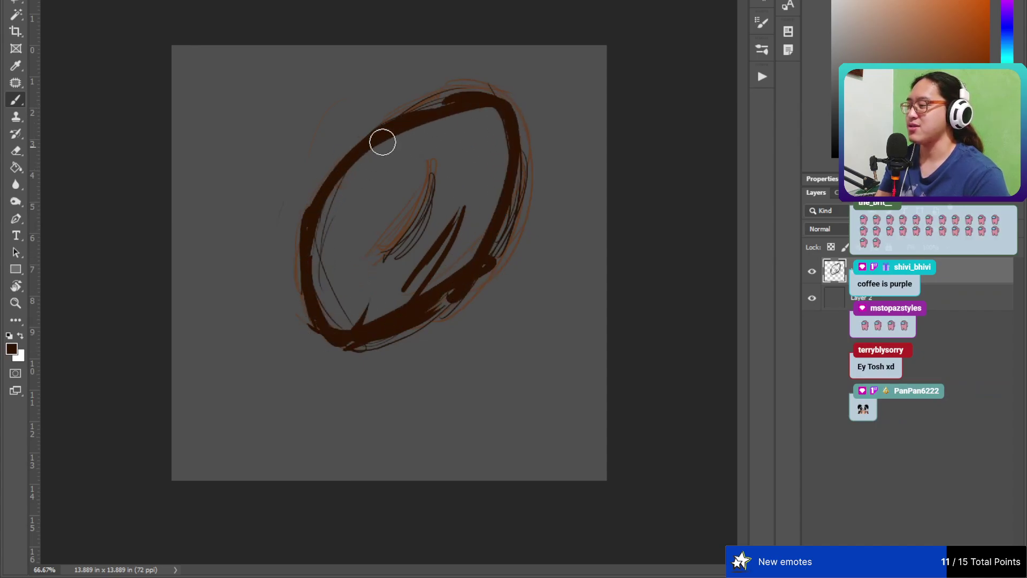
pyautogui.moveTo(380, 143)
pyautogui.mouseDown()
pyautogui.moveTo(425, 109)
pyautogui.moveTo(455, 139)
pyautogui.moveTo(452, 277)
pyautogui.moveTo(483, 251)
pyautogui.moveTo(464, 265)
pyautogui.moveTo(337, 283)
pyautogui.moveTo(356, 320)
pyautogui.moveTo(435, 130)
pyautogui.moveTo(468, 92)
pyautogui.moveTo(415, 160)
pyautogui.moveTo(473, 204)
pyautogui.mouseUp()
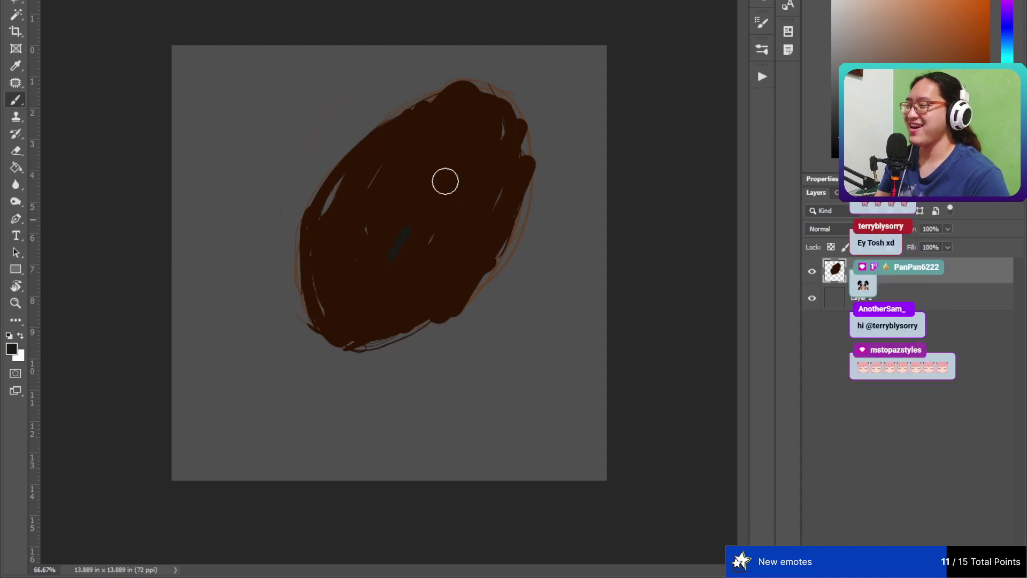
# - Paint a near-black crease in the middle of the brown bean and shade its lower right edge in darker tones
pyautogui.moveTo(444, 179)
pyautogui.mouseDown()
pyautogui.moveTo(429, 186)
pyautogui.moveTo(444, 194)
pyautogui.moveTo(378, 236)
pyautogui.mouseUp()
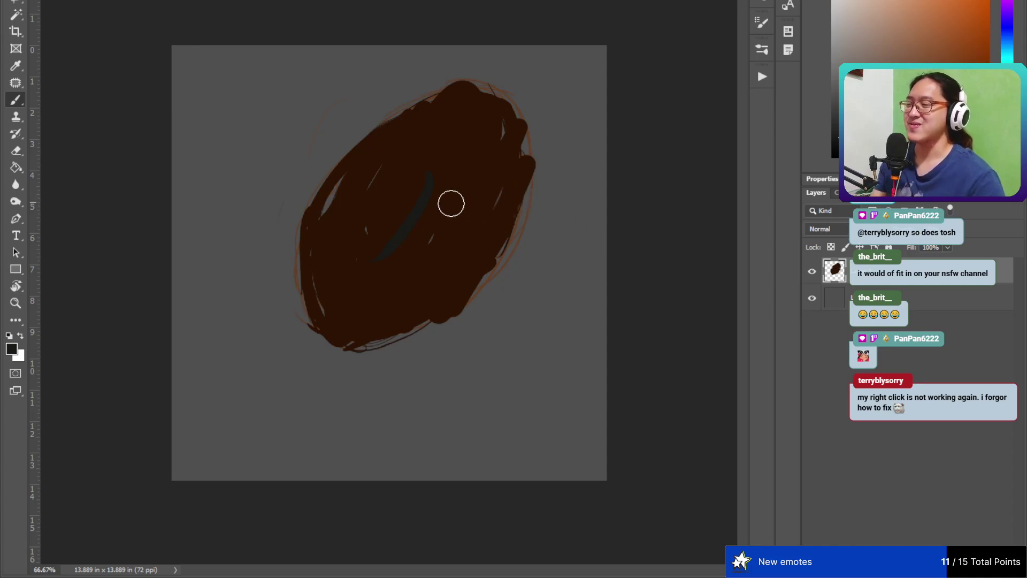
pyautogui.moveTo(528, 177)
pyautogui.mouseDown()
pyautogui.moveTo(484, 266)
pyautogui.moveTo(423, 327)
pyautogui.mouseUp()
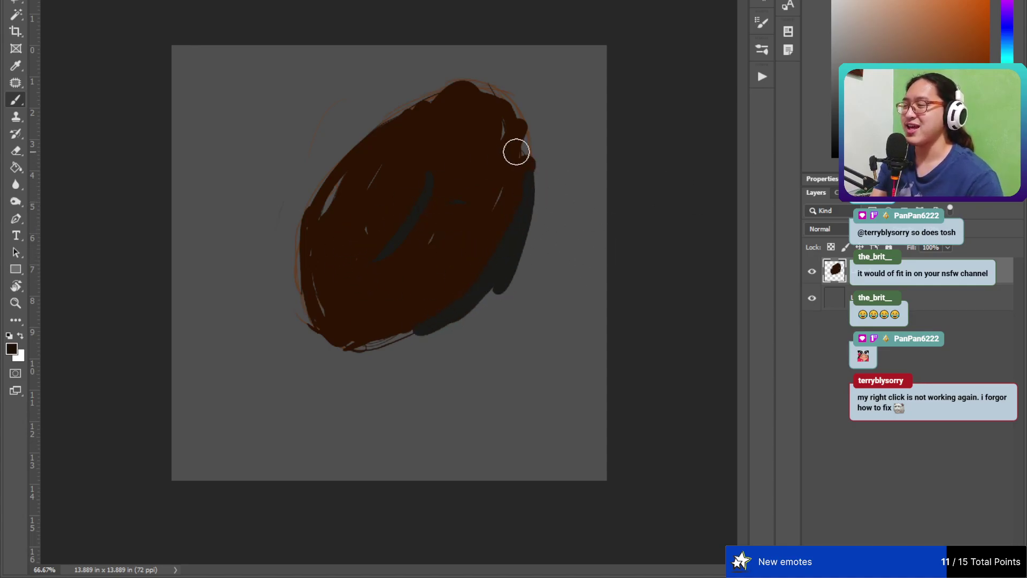
pyautogui.moveTo(495, 72)
pyautogui.mouseDown()
pyautogui.moveTo(496, 214)
pyautogui.moveTo(526, 202)
pyautogui.moveTo(465, 287)
pyautogui.moveTo(389, 340)
pyautogui.moveTo(483, 284)
pyautogui.moveTo(337, 337)
pyautogui.mouseUp()
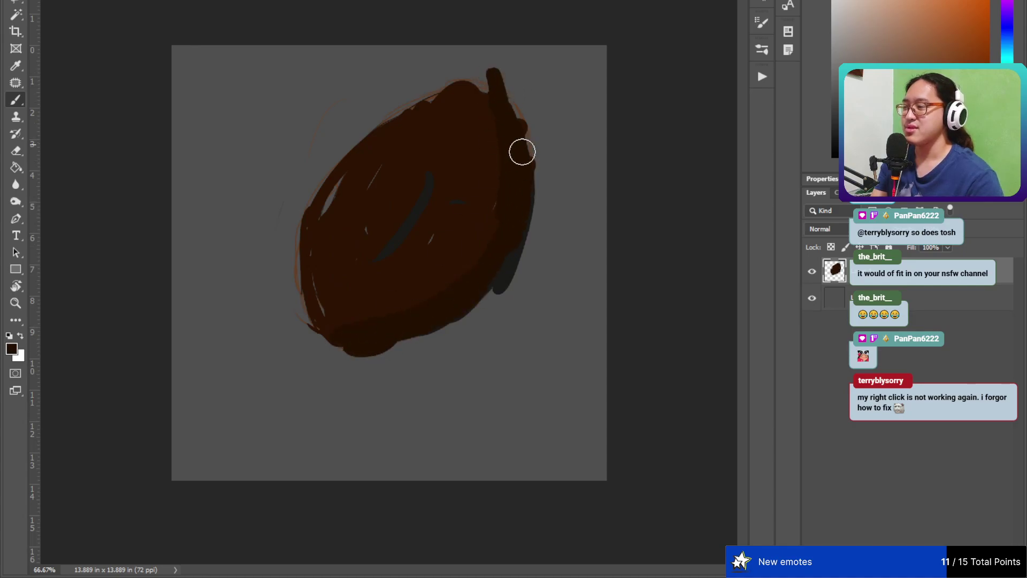
pyautogui.moveTo(497, 291); pyautogui.dragTo(473, 270)
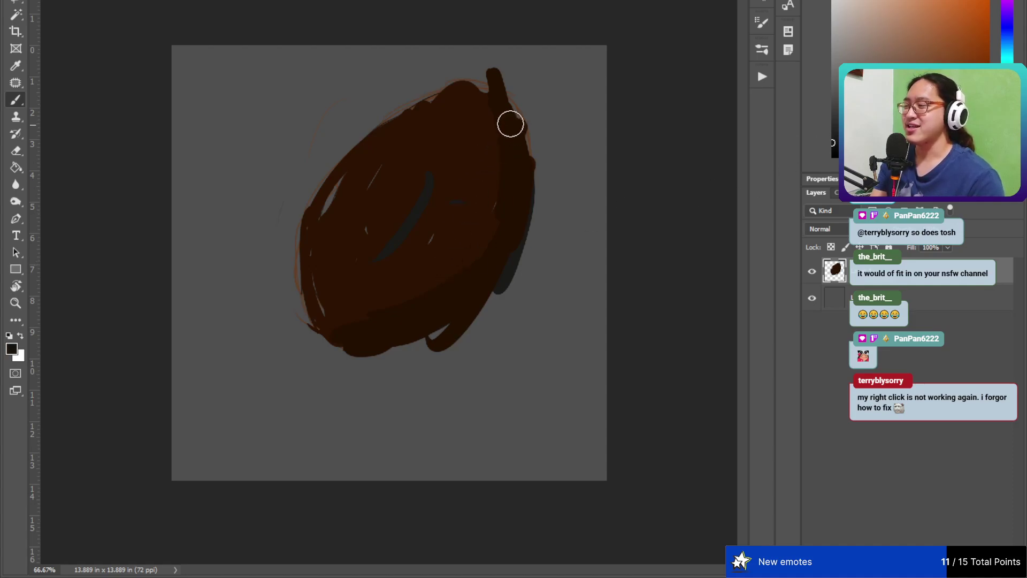
pyautogui.moveTo(508, 122)
pyautogui.mouseDown()
pyautogui.moveTo(525, 171)
pyautogui.moveTo(483, 308)
pyautogui.mouseUp()
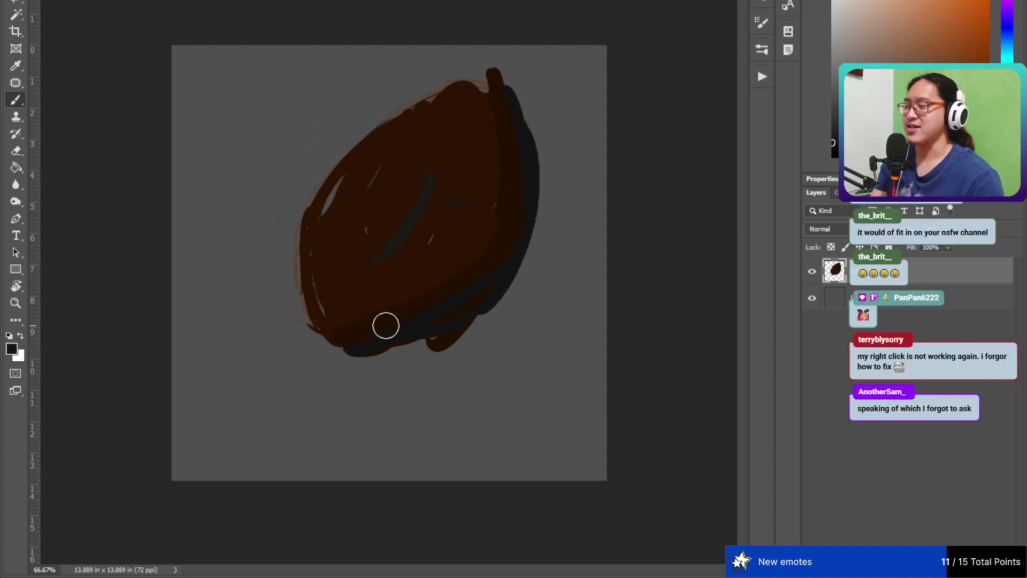
# - Erase the entire filled bean from the drawing layer with a larger eraser and choose a dark brown brush colour
pyautogui.press('e')
pyautogui.press(']')
pyautogui.press(']')
pyautogui.press(']')
pyautogui.press(']')
pyautogui.press(']')
pyautogui.moveTo(471, 112)
pyautogui.mouseDown()
pyautogui.moveTo(400, 246)
pyautogui.moveTo(535, 202)
pyautogui.moveTo(415, 210)
pyautogui.mouseUp()
pyautogui.press('b')
pyautogui.click(910, 134)
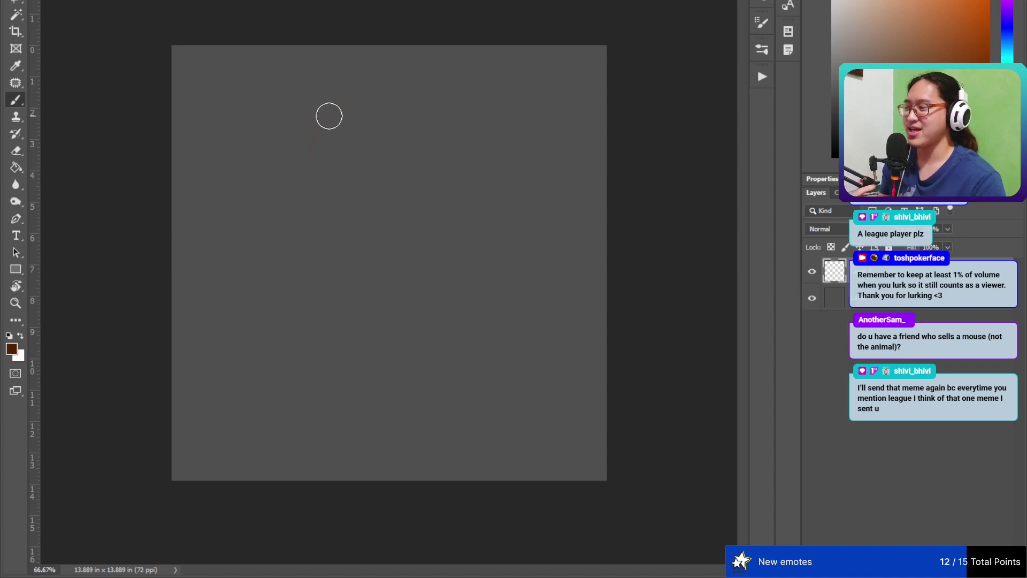
pyautogui.press('e')
pyautogui.press('b')
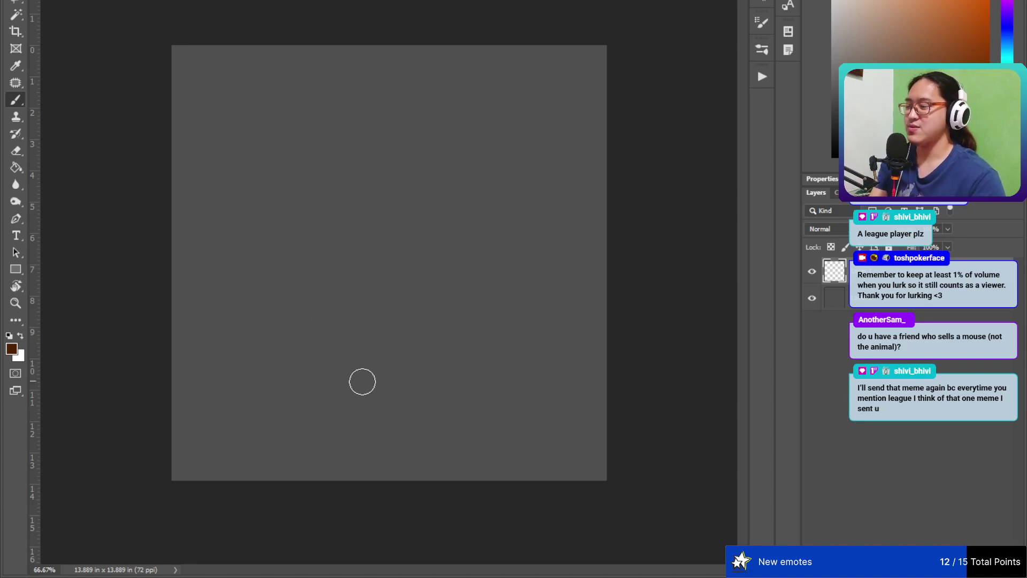
pyautogui.moveTo(313, 133); pyautogui.dragTo(292, 235)
pyautogui.moveTo(289, 188); pyautogui.dragTo(295, 318)
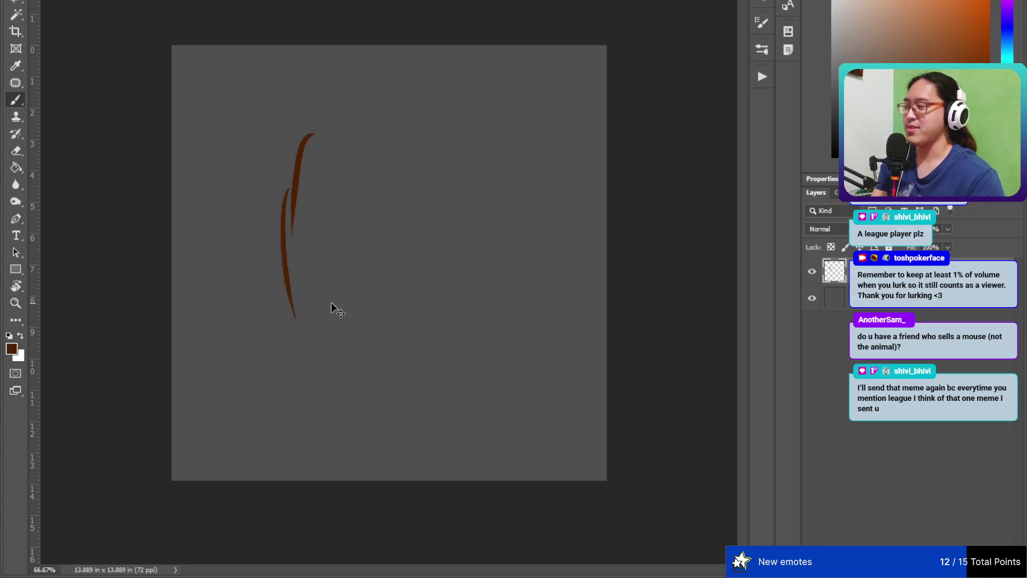
pyautogui.hotkey('ctrl', 'z')
pyautogui.hotkey('ctrl', 'z')
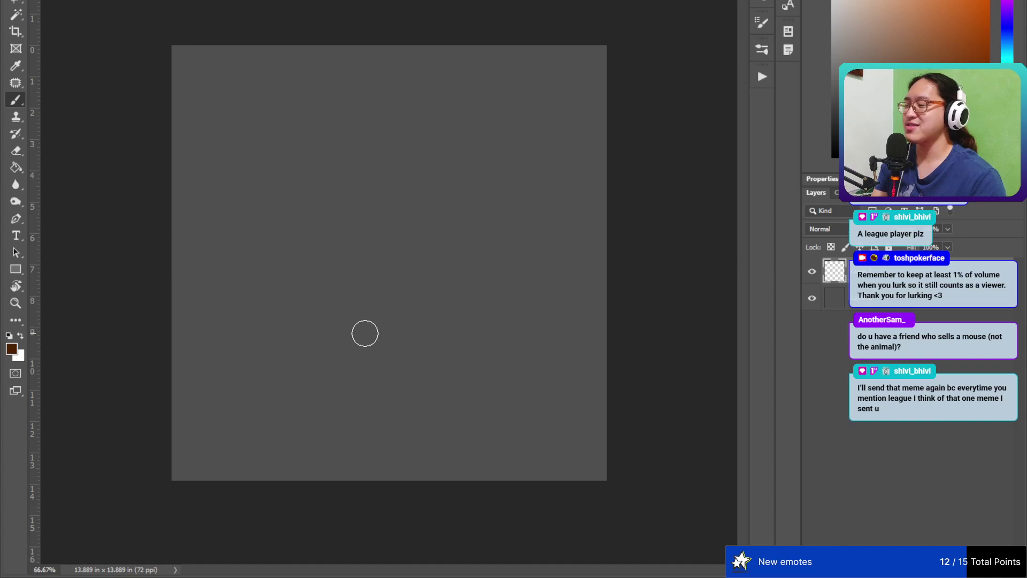
pyautogui.moveTo(307, 347); pyautogui.dragTo(463, 263)
pyautogui.hotkey('ctrl', 'z')
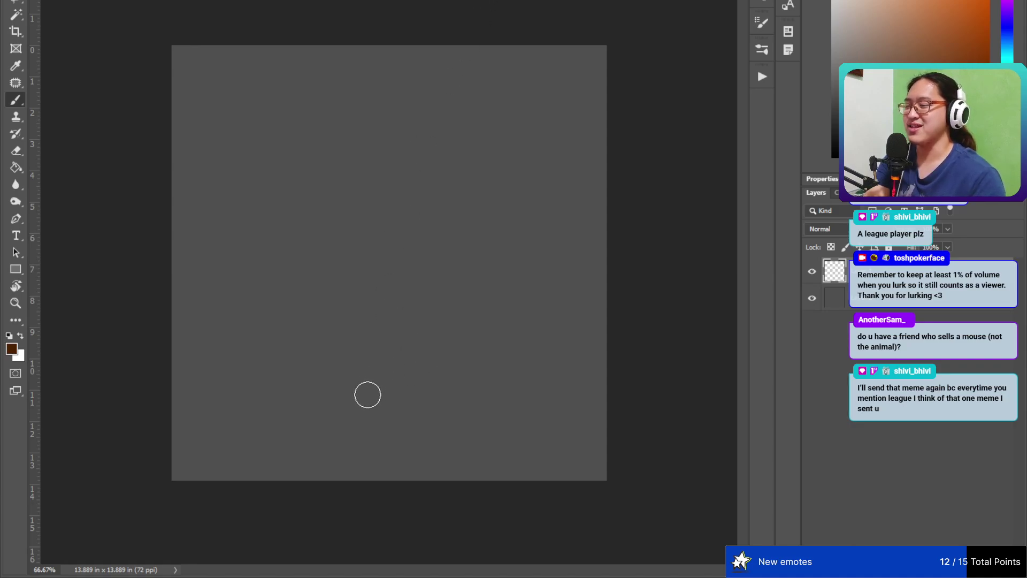
pyautogui.moveTo(367, 394)
pyautogui.mouseDown()
pyautogui.moveTo(457, 297)
pyautogui.moveTo(366, 387)
pyautogui.moveTo(450, 311)
pyautogui.moveTo(378, 380)
pyautogui.mouseUp()
pyautogui.moveTo(460, 225); pyautogui.dragTo(457, 259)
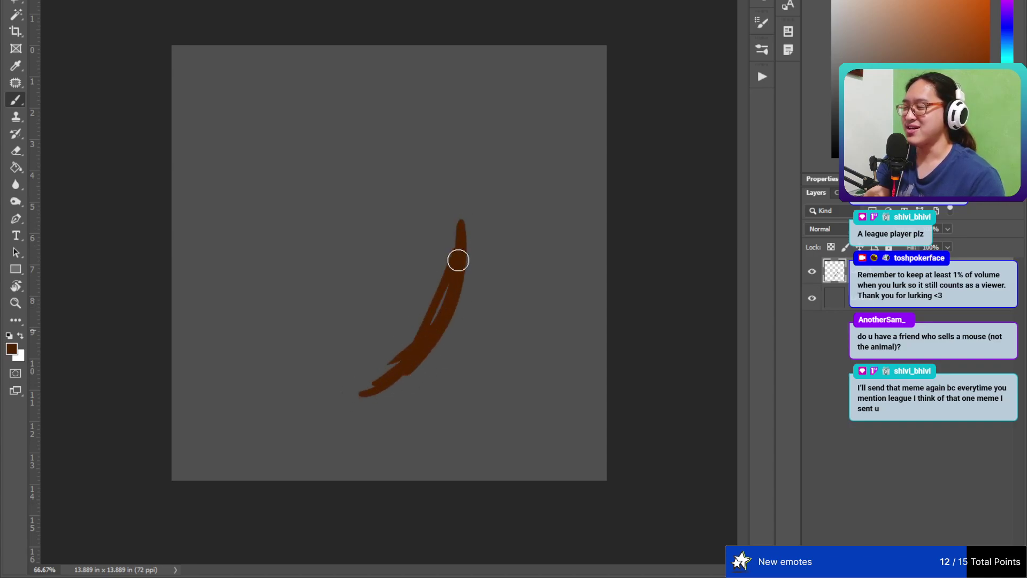
pyautogui.press('e')
pyautogui.moveTo(470, 206); pyautogui.dragTo(392, 361)
pyautogui.press('b')
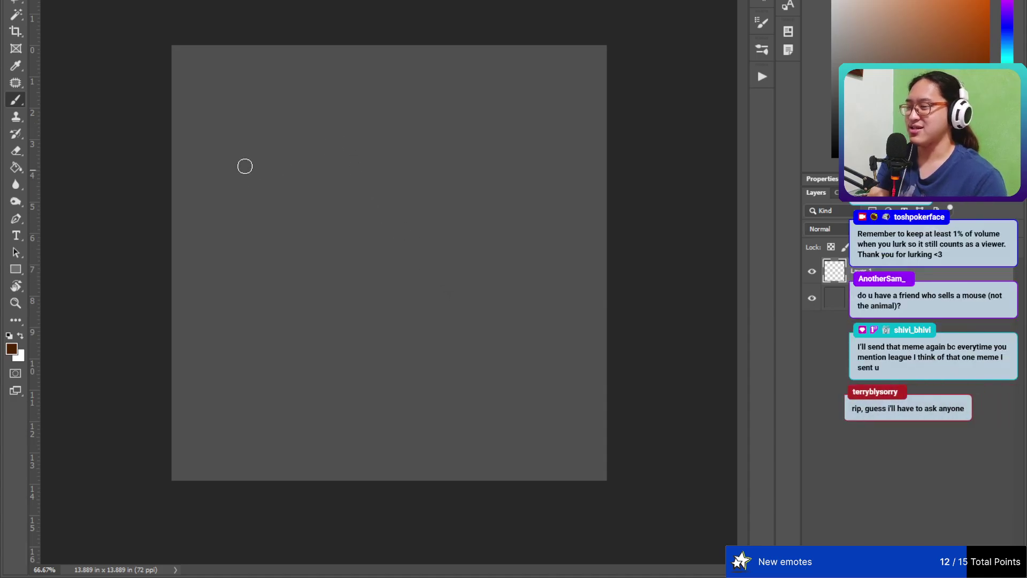
# - Sketch the left side, top and right side of a tilted dark brown oval, about 7 inches wide and 10 inches tall
pyautogui.moveTo(351, 148)
pyautogui.mouseDown()
pyautogui.moveTo(306, 208)
pyautogui.moveTo(297, 268)
pyautogui.moveTo(321, 329)
pyautogui.mouseUp()
pyautogui.moveTo(332, 334); pyautogui.dragTo(311, 340)
pyautogui.moveTo(315, 182)
pyautogui.mouseDown()
pyautogui.moveTo(420, 100)
pyautogui.moveTo(374, 132)
pyautogui.mouseUp()
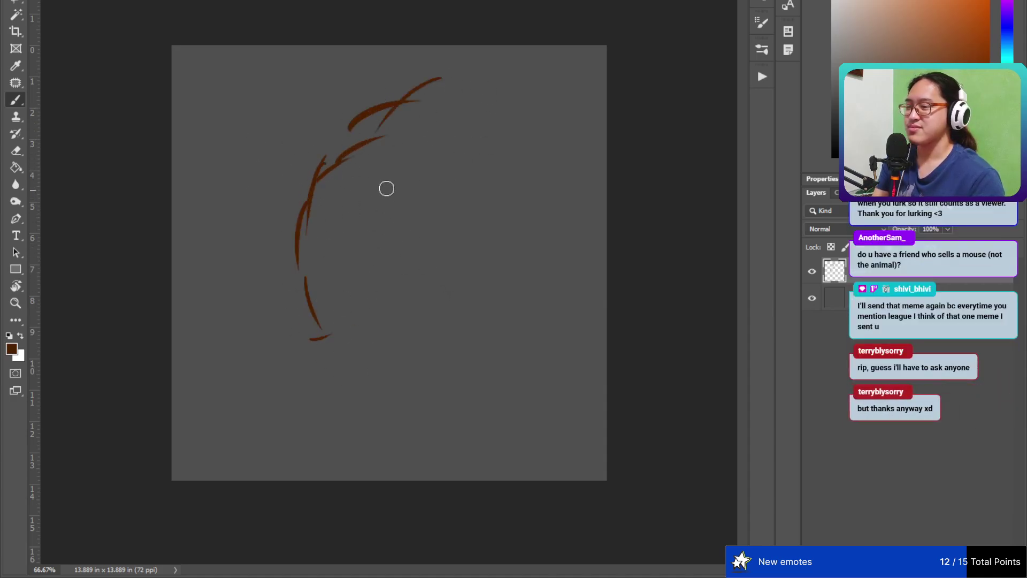
pyautogui.moveTo(279, 286); pyautogui.dragTo(292, 324)
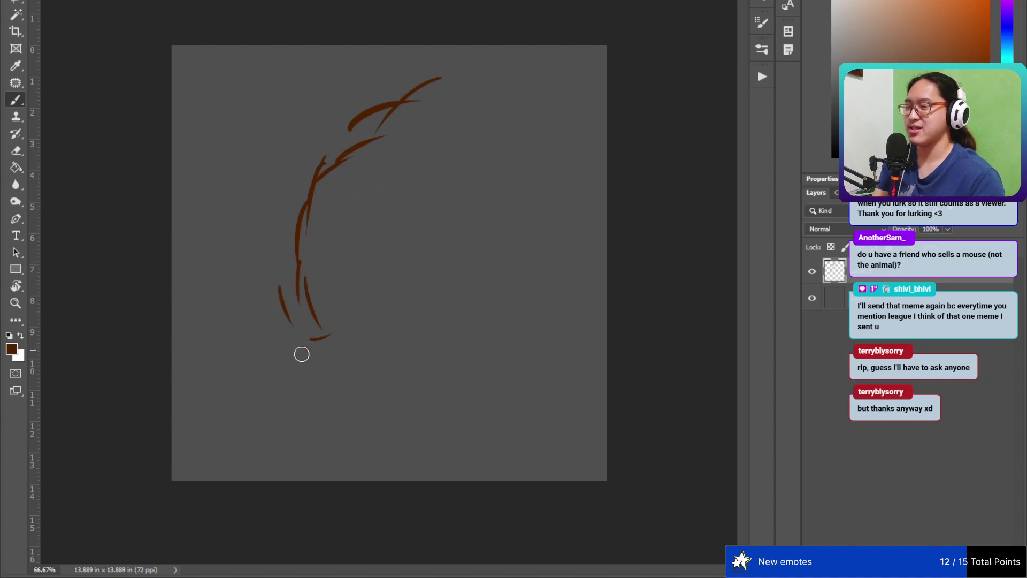
pyautogui.moveTo(301, 362); pyautogui.dragTo(332, 373)
pyautogui.moveTo(440, 90)
pyautogui.mouseDown()
pyautogui.moveTo(393, 113)
pyautogui.moveTo(478, 100)
pyautogui.mouseUp()
pyautogui.moveTo(428, 73); pyautogui.dragTo(454, 316)
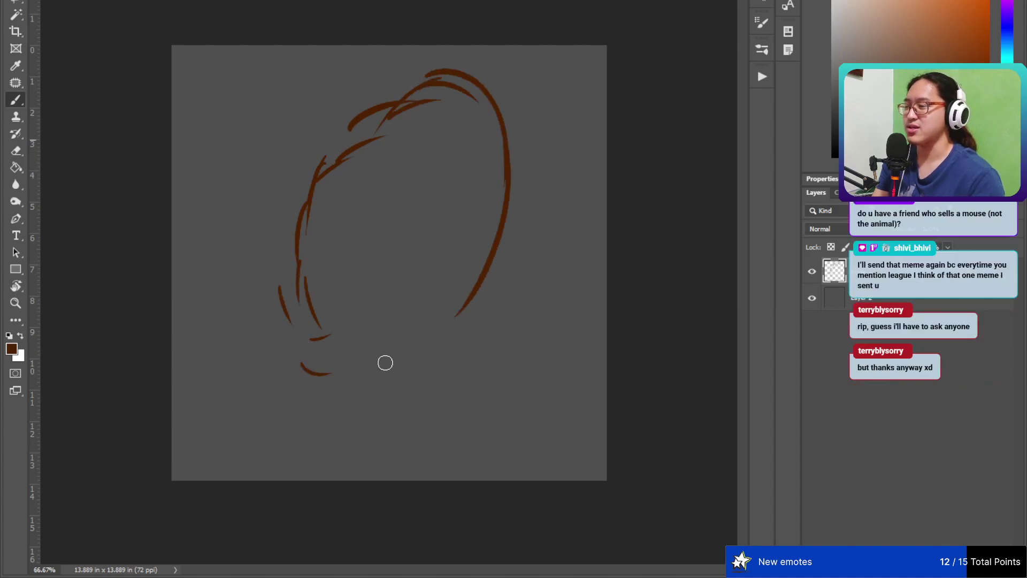
# - Close and reinforce the oval's outline along its lower and left edges, and scribble a zigzag crease down its interior
pyautogui.moveTo(348, 365); pyautogui.dragTo(404, 338)
pyautogui.moveTo(487, 236); pyautogui.dragTo(421, 321)
pyautogui.moveTo(335, 360); pyautogui.dragTo(377, 342)
pyautogui.moveTo(459, 281); pyautogui.dragTo(412, 319)
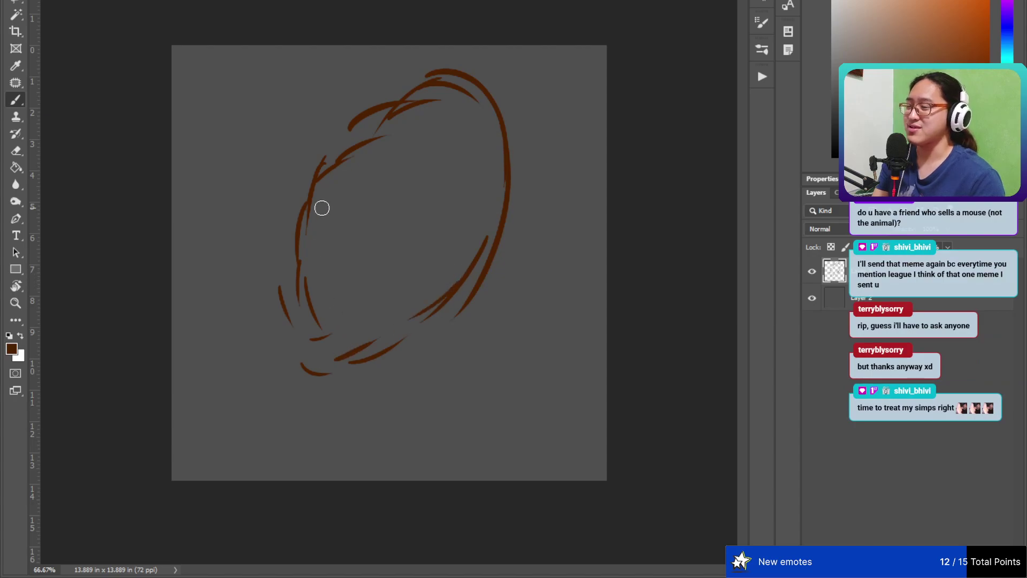
pyautogui.moveTo(448, 63)
pyautogui.mouseDown()
pyautogui.moveTo(334, 146)
pyautogui.moveTo(309, 270)
pyautogui.mouseUp()
pyautogui.moveTo(313, 324); pyautogui.dragTo(414, 315)
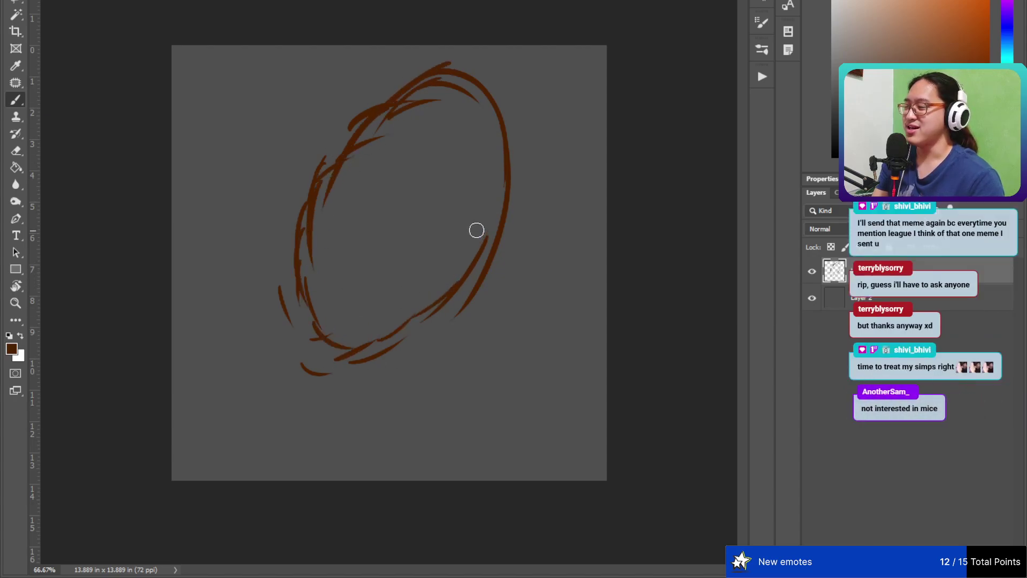
pyautogui.moveTo(483, 223); pyautogui.dragTo(400, 319)
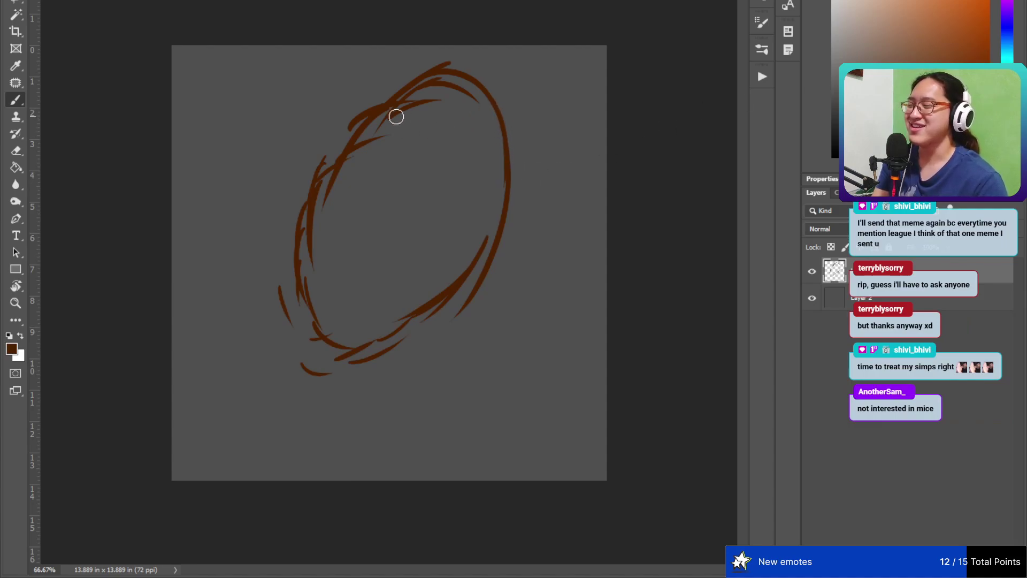
pyautogui.moveTo(396, 110)
pyautogui.mouseDown()
pyautogui.moveTo(446, 116)
pyautogui.moveTo(457, 182)
pyautogui.moveTo(440, 300)
pyautogui.mouseUp()
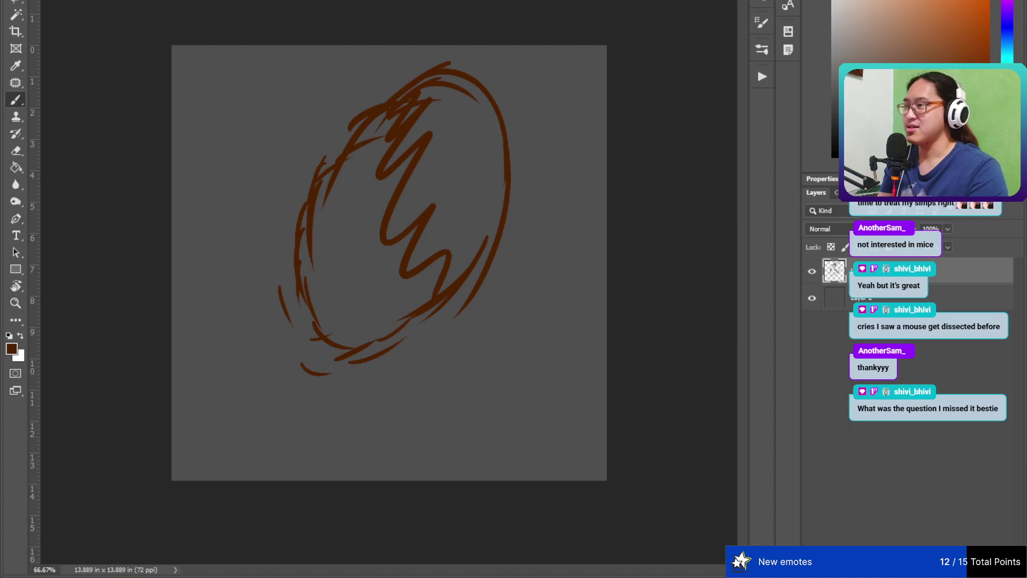
# - Paste the coffee bean reference image, scale it down, and position it so the whole bean lies within the canvas
pyautogui.hotkey('ctrl', 'v')
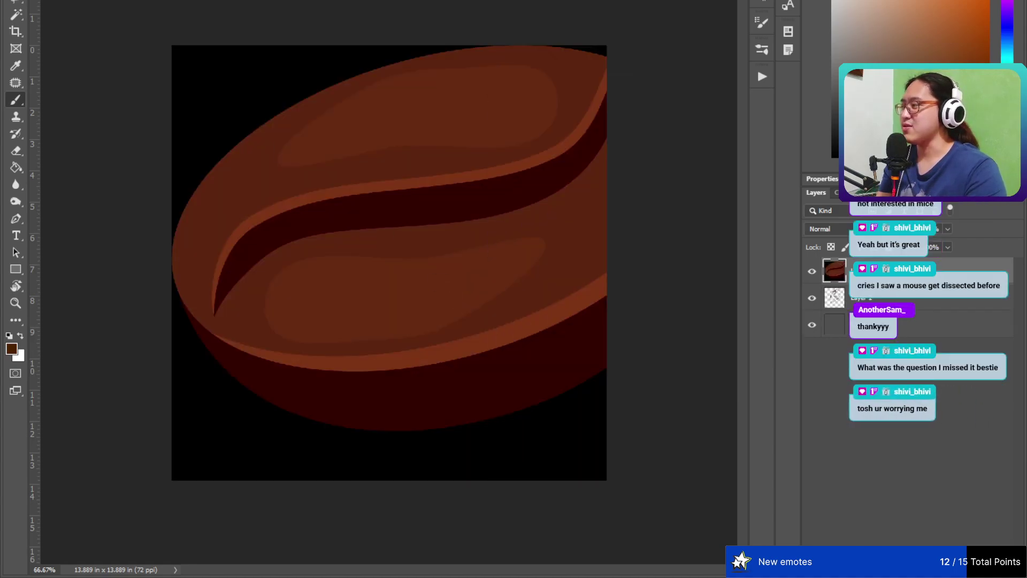
pyautogui.moveTo(480, 279); pyautogui.dragTo(435, 298)
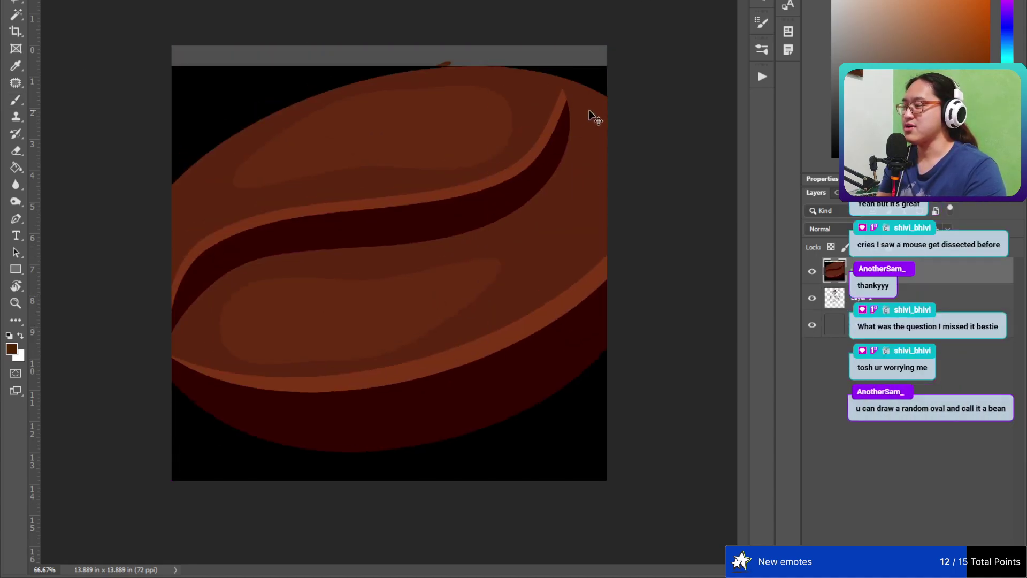
pyautogui.hotkey('ctrl', 't')
pyautogui.moveTo(458, 153); pyautogui.dragTo(463, 406)
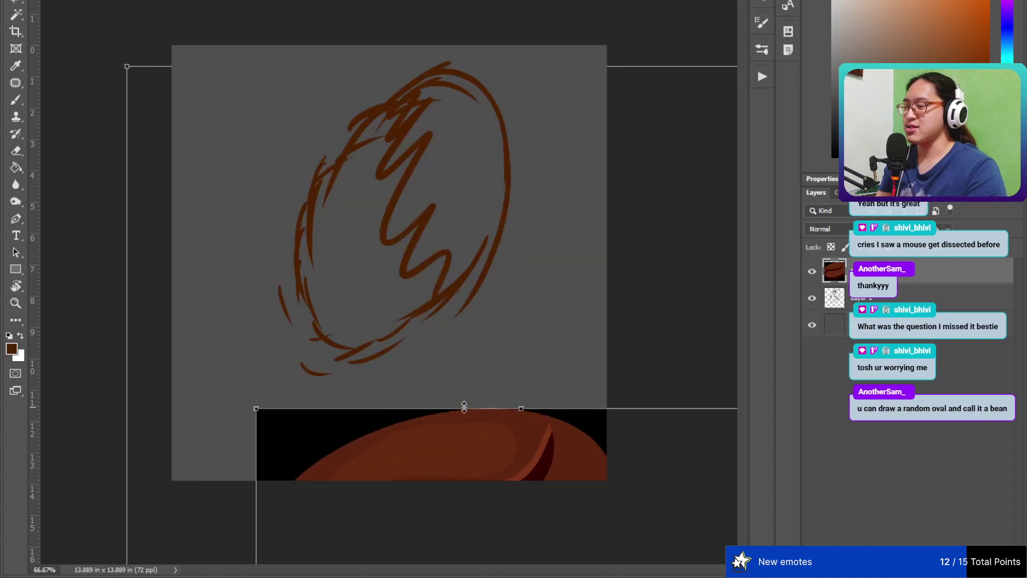
pyautogui.moveTo(511, 488); pyautogui.dragTo(445, 181)
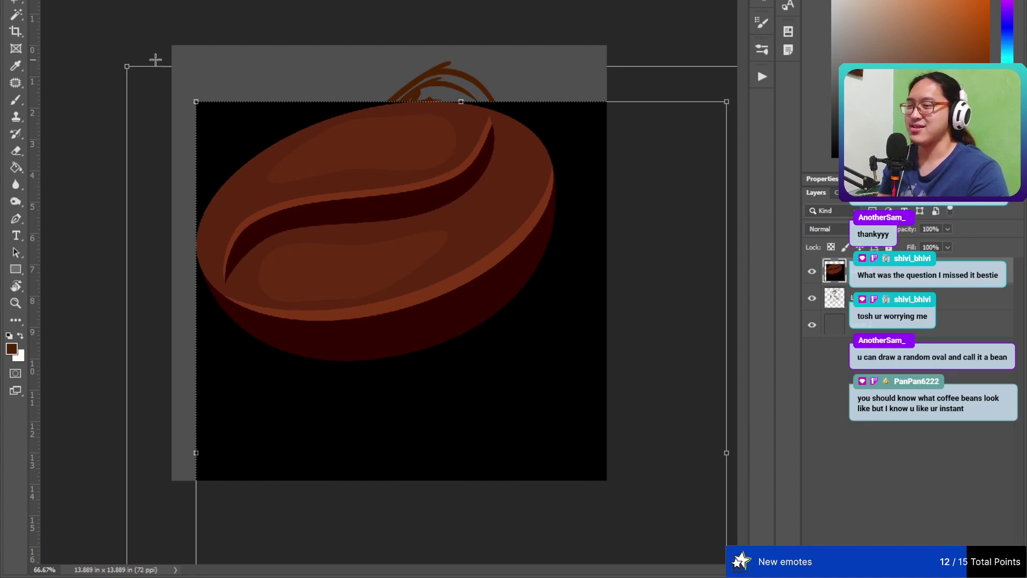
# - Copy a rectangular area around the coffee bean to a new layer and delete the full reference image layer
pyautogui.moveTo(160, 61); pyautogui.dragTo(570, 329)
pyautogui.hotkey('ctrl', 'j')
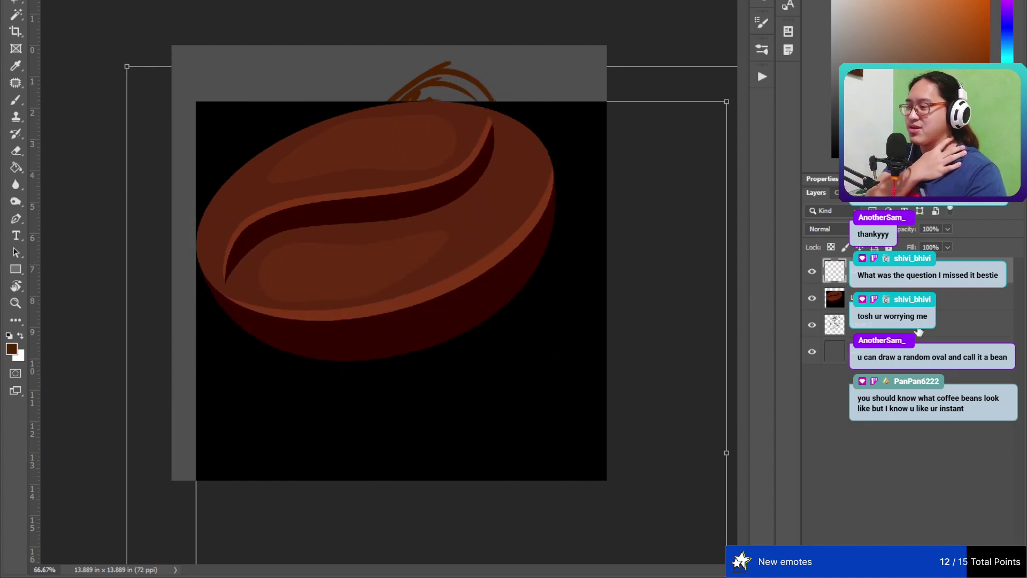
pyautogui.press('Delete')
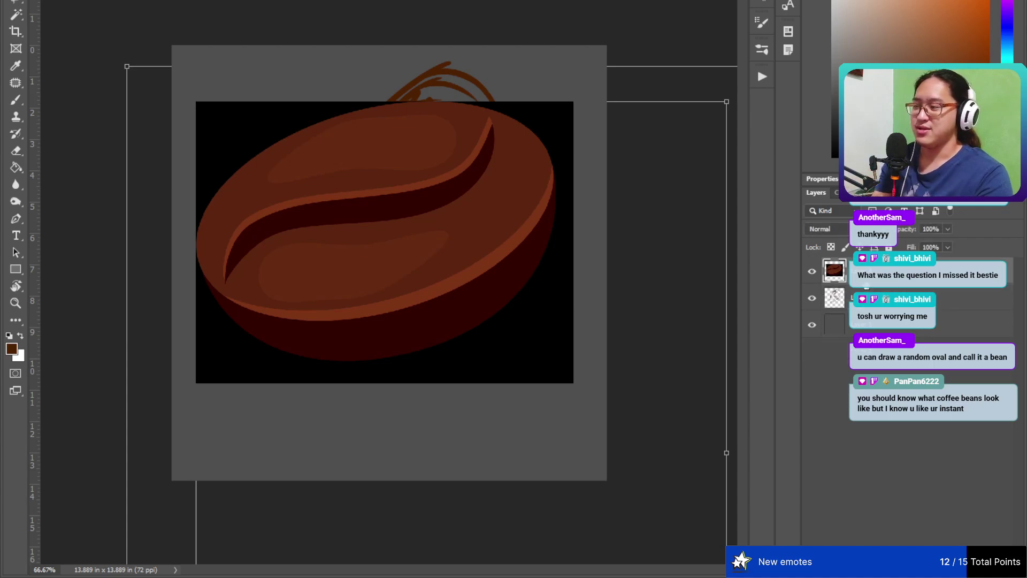
# - Set the coffee bean reference layer's blend mode to Screen and place it beneath the sketch layer
pyautogui.hotkey('shift', '+')
pyautogui.hotkey('shift', '+')
pyautogui.hotkey('shift', '+')
pyautogui.hotkey('shift', '+')
pyautogui.hotkey('shift', '+')
pyautogui.hotkey('shift', '+')
pyautogui.hotkey('shift', '+')
pyautogui.hotkey('shift', '+')
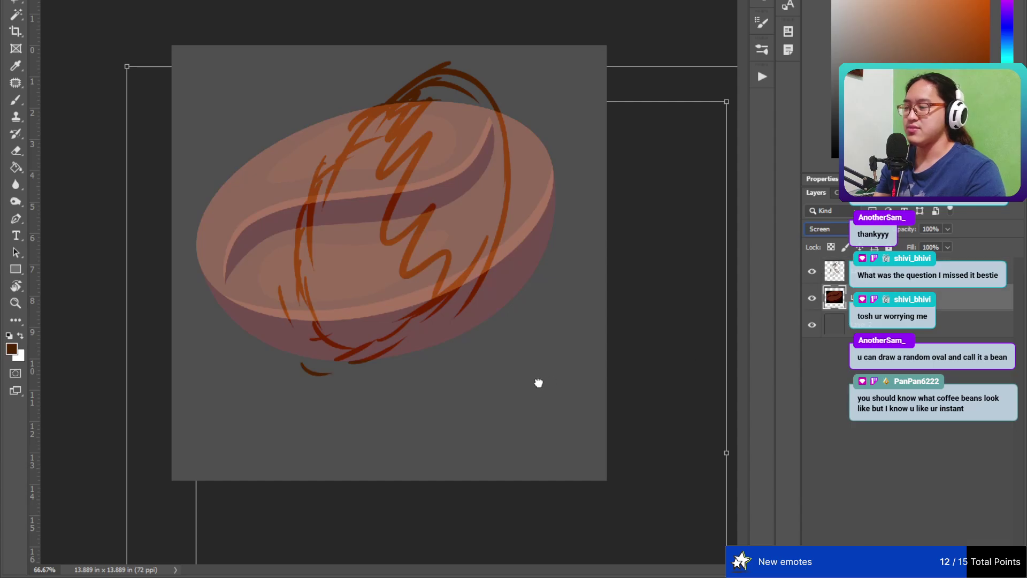
# - Clear the old oval sketch from its layer, and rotate the coffee bean reference counter-clockwise to a steeper diagonal, centred on the canvas
pyautogui.moveTo(867, 298); pyautogui.dragTo(867, 265)
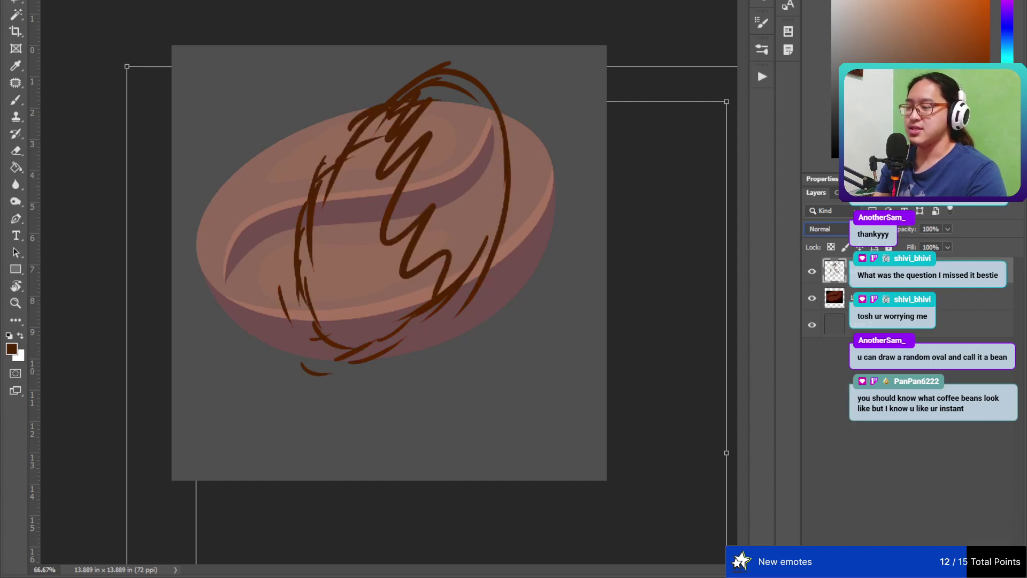
pyautogui.press('Delete')
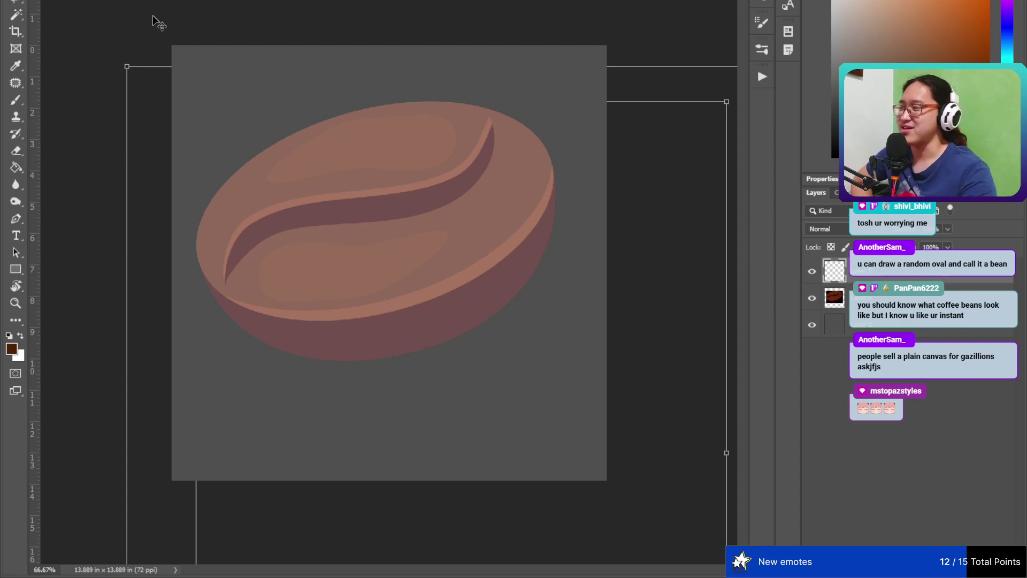
pyautogui.click(883, 298)
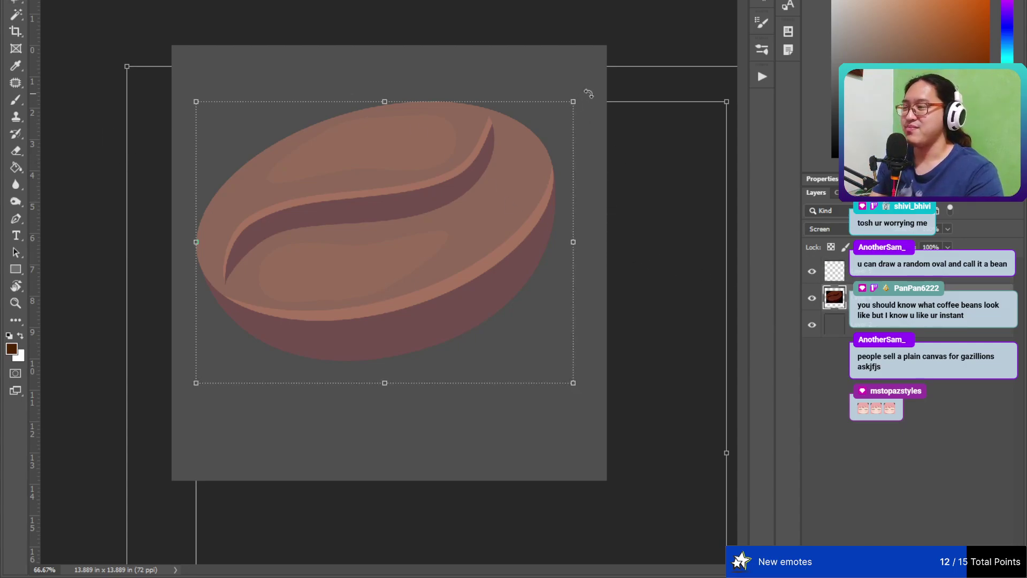
pyautogui.moveTo(598, 95); pyautogui.dragTo(582, 171)
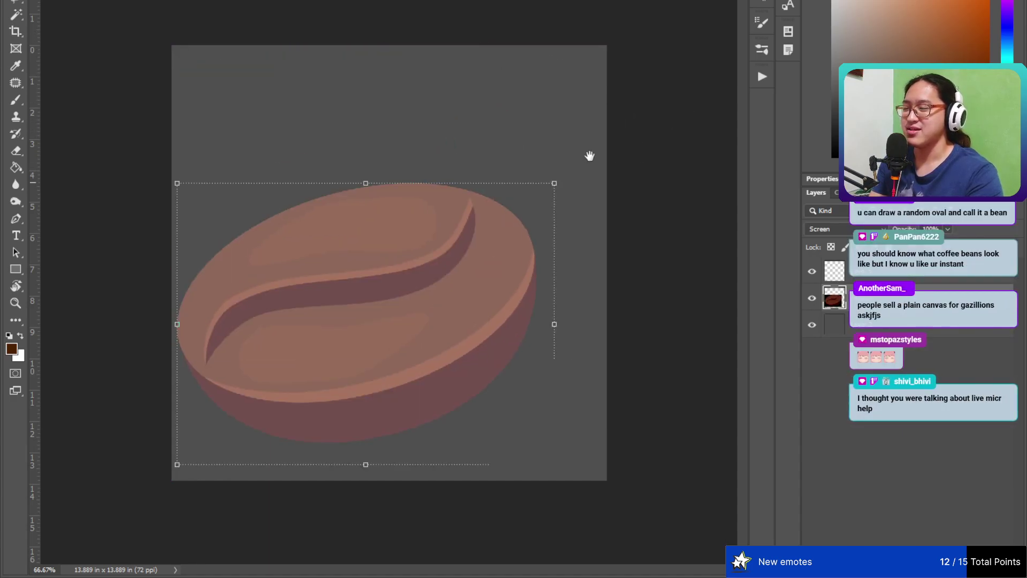
pyautogui.moveTo(568, 178); pyautogui.dragTo(465, 101)
pyautogui.moveTo(412, 301); pyautogui.dragTo(451, 229)
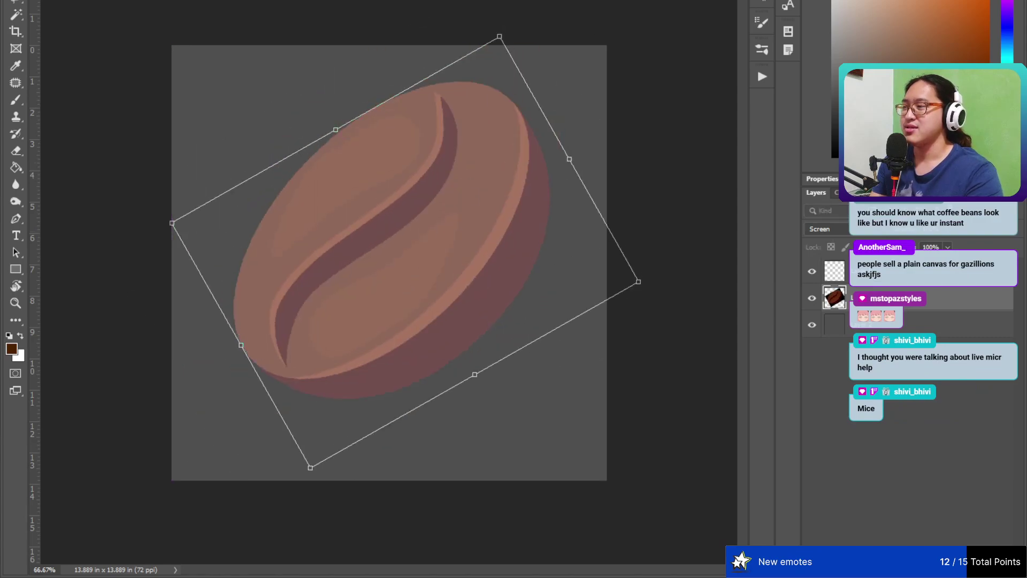
# - Try tracing the bean's central S-shaped crease in brown on the sketch layer, and erase the strokes
pyautogui.click(836, 271)
pyautogui.press('b')
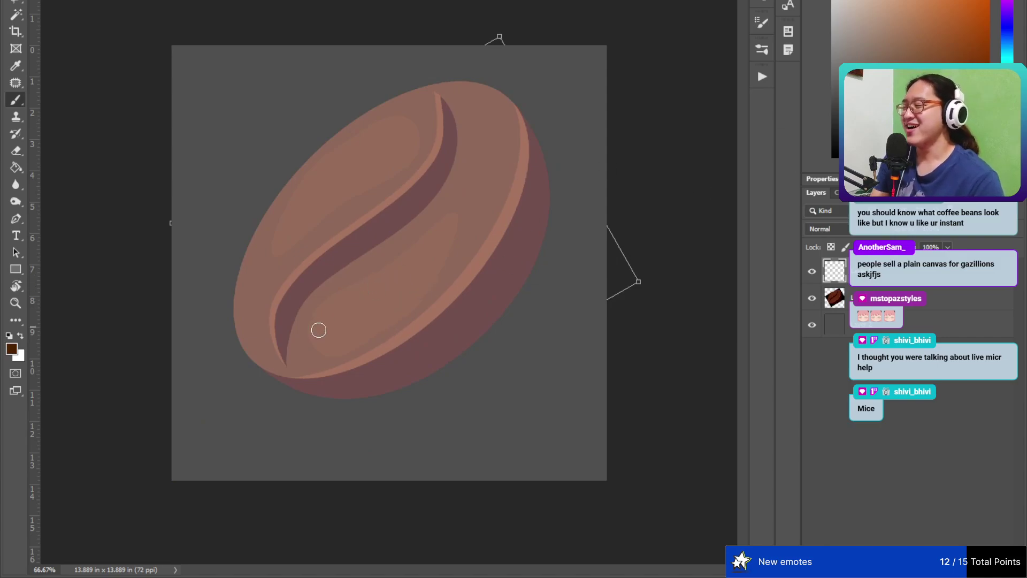
pyautogui.moveTo(273, 354)
pyautogui.mouseDown()
pyautogui.moveTo(298, 305)
pyautogui.moveTo(385, 217)
pyautogui.mouseUp()
pyautogui.moveTo(433, 96)
pyautogui.mouseDown()
pyautogui.moveTo(455, 182)
pyautogui.moveTo(440, 98)
pyautogui.moveTo(448, 154)
pyautogui.moveTo(371, 235)
pyautogui.mouseUp()
pyautogui.moveTo(436, 173); pyautogui.dragTo(374, 236)
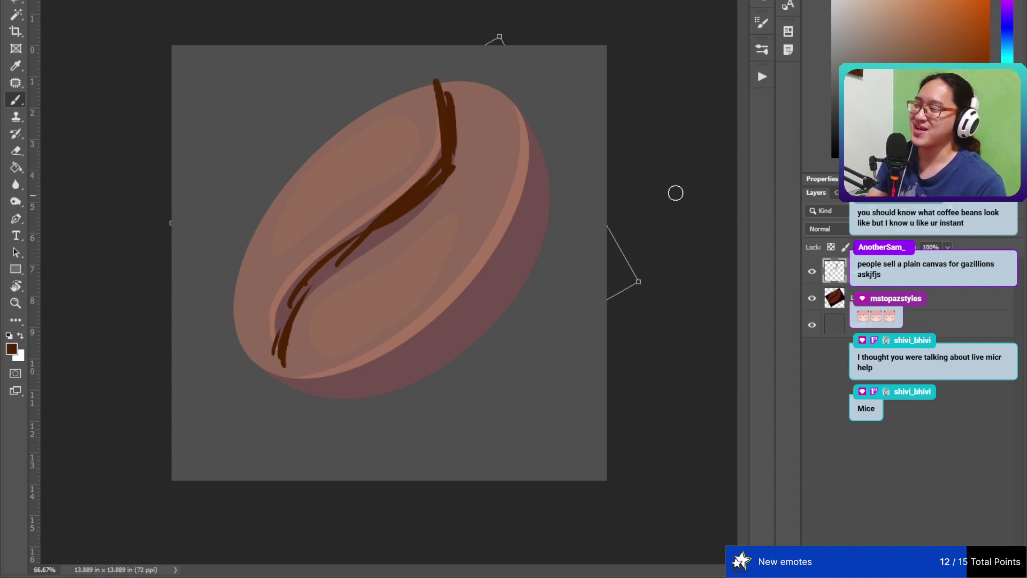
pyautogui.press('e')
pyautogui.moveTo(436, 126)
pyautogui.mouseDown()
pyautogui.moveTo(322, 246)
pyautogui.moveTo(394, 217)
pyautogui.mouseUp()
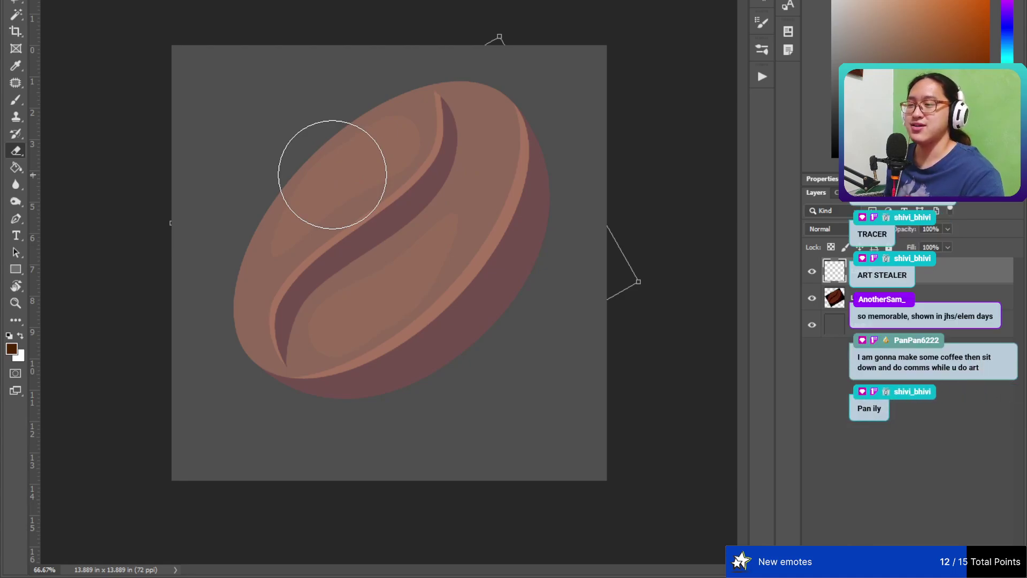
# - Enlarge the coffee bean reference to nearly fill the canvas, shift it slightly up, and return to the sketch layer with the Brush
pyautogui.click(931, 298)
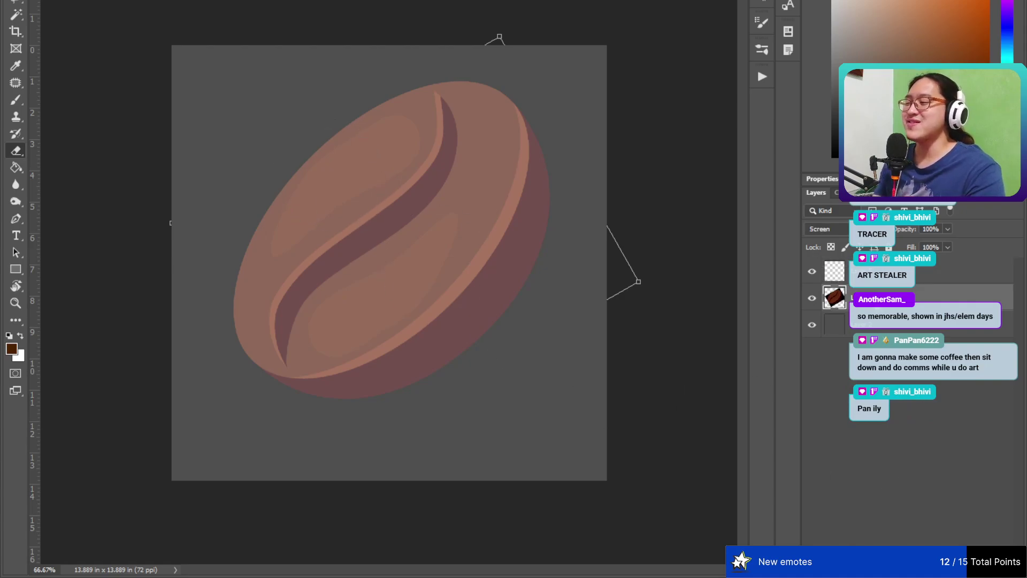
pyautogui.hotkey('ctrl', 't')
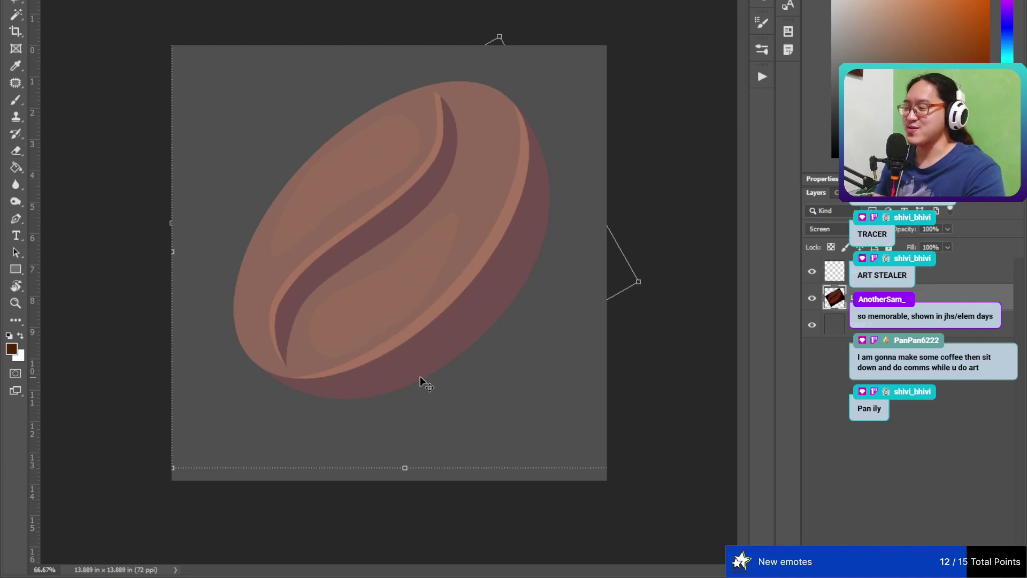
pyautogui.moveTo(405, 468); pyautogui.dragTo(408, 560)
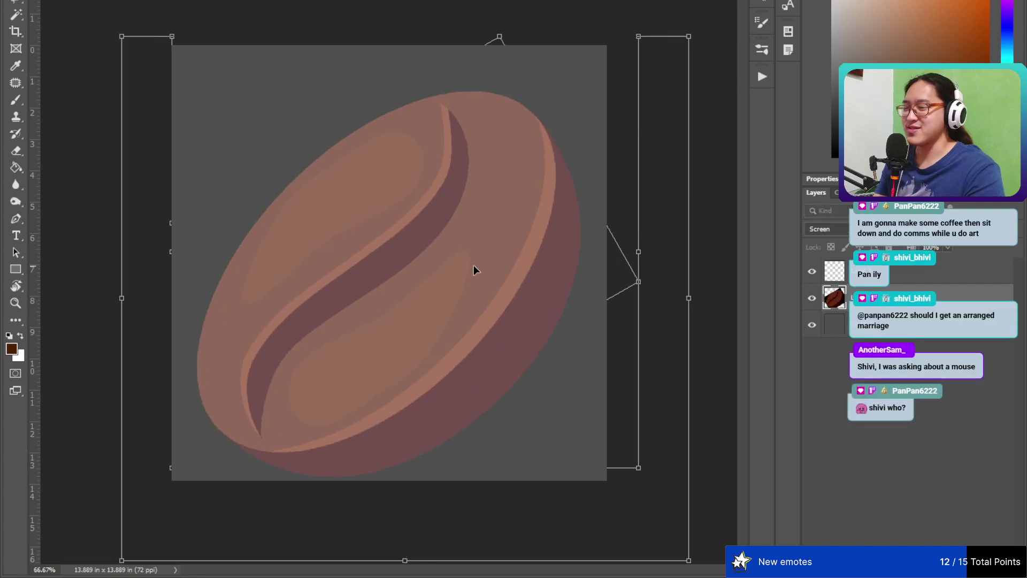
pyautogui.moveTo(473, 265); pyautogui.dragTo(471, 245)
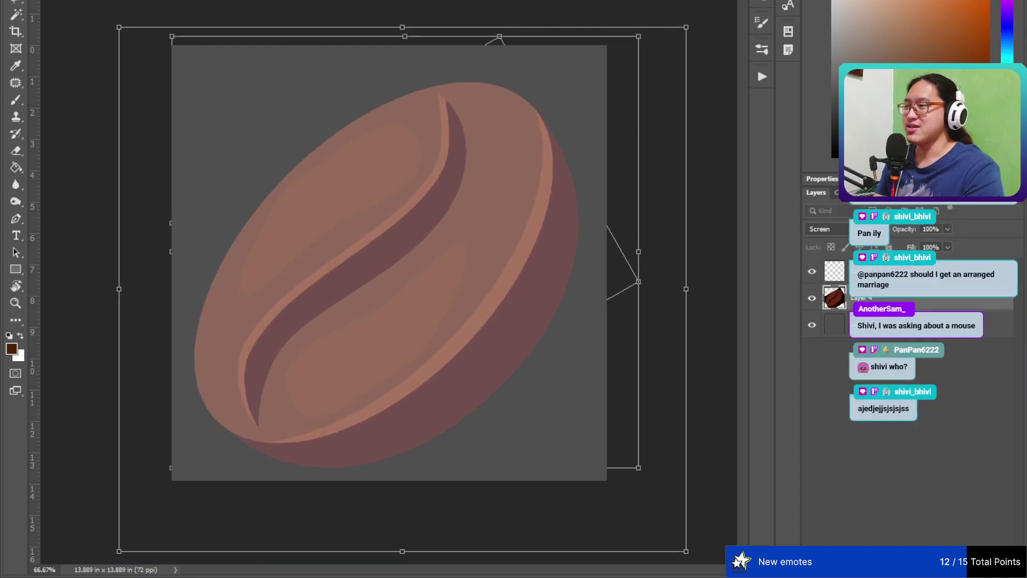
pyautogui.click(931, 272)
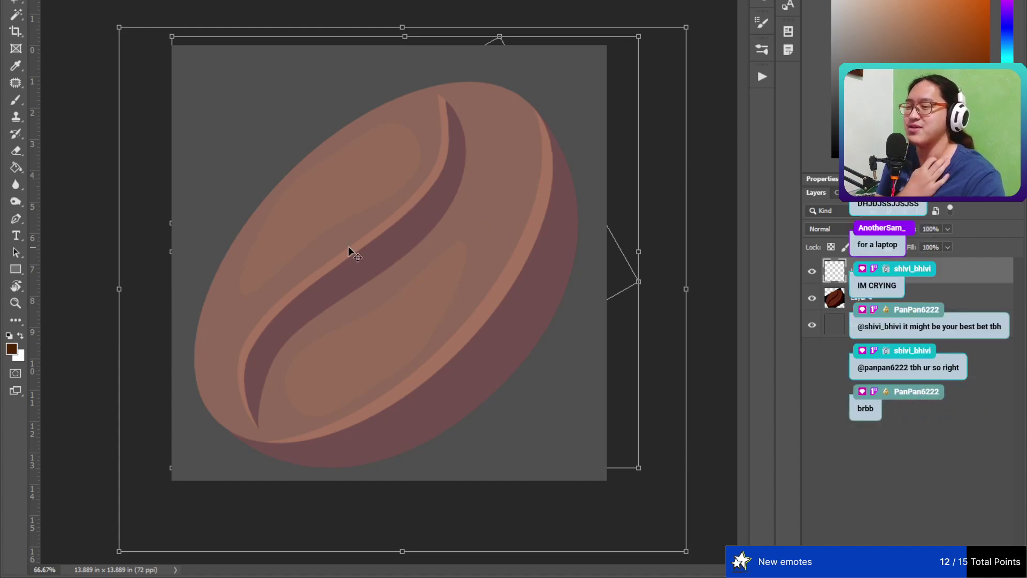
pyautogui.press('b')
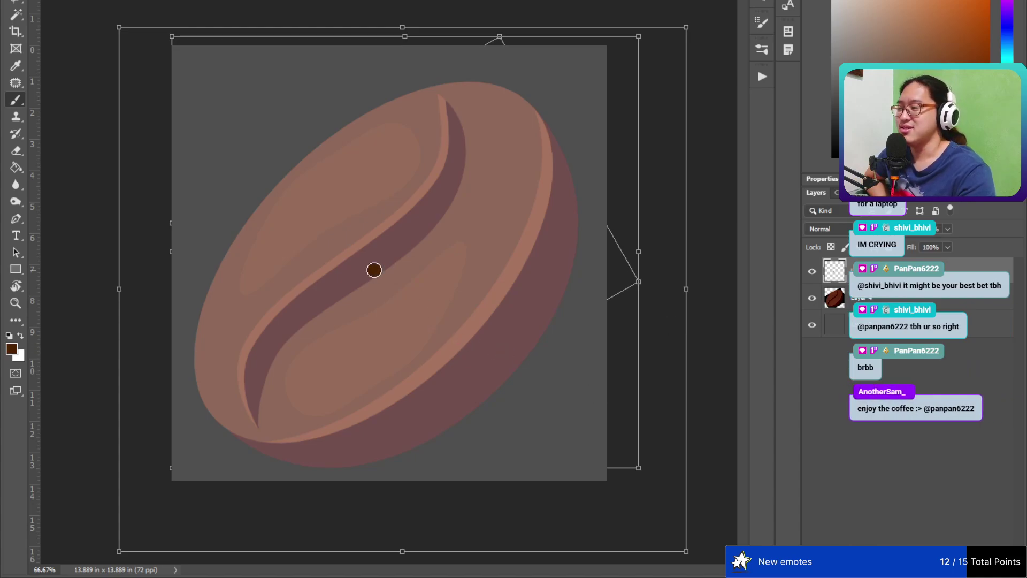
pyautogui.hotkey('ctrl', 'z')
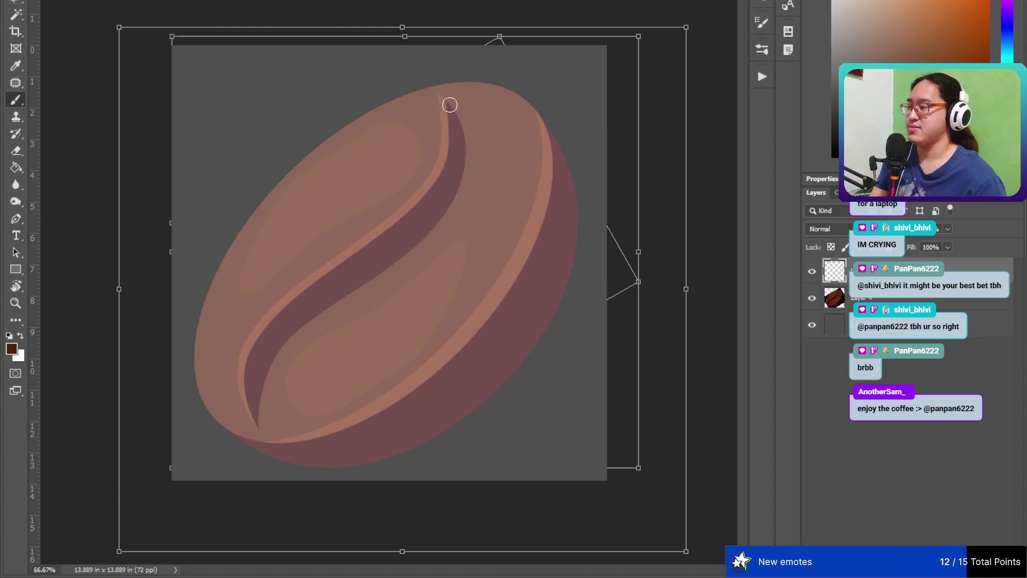
pyautogui.moveTo(445, 104); pyautogui.dragTo(463, 172)
pyautogui.moveTo(445, 105); pyautogui.dragTo(464, 187)
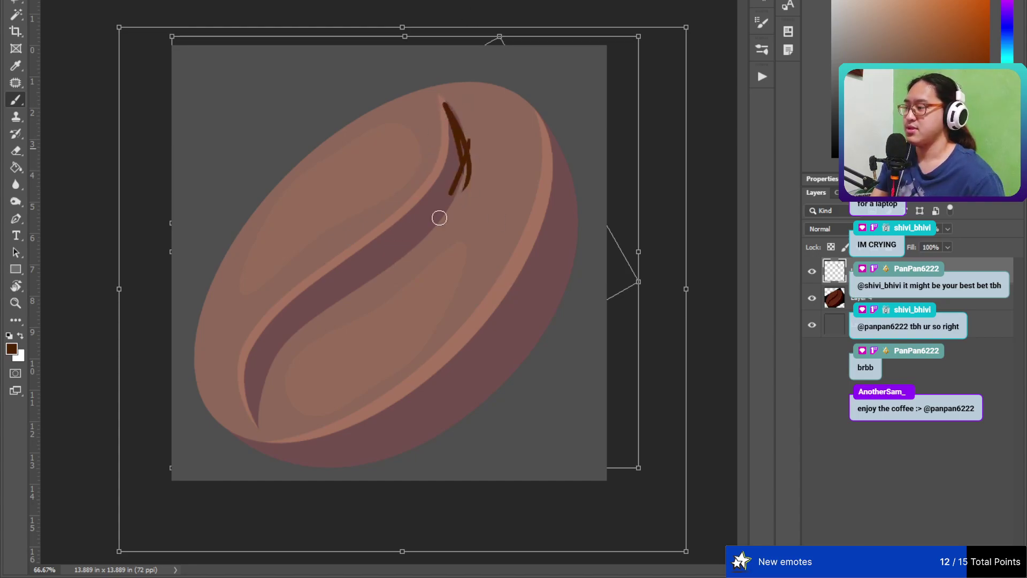
pyautogui.hotkey('ctrl', 'z')
pyautogui.hotkey('ctrl', 'z')
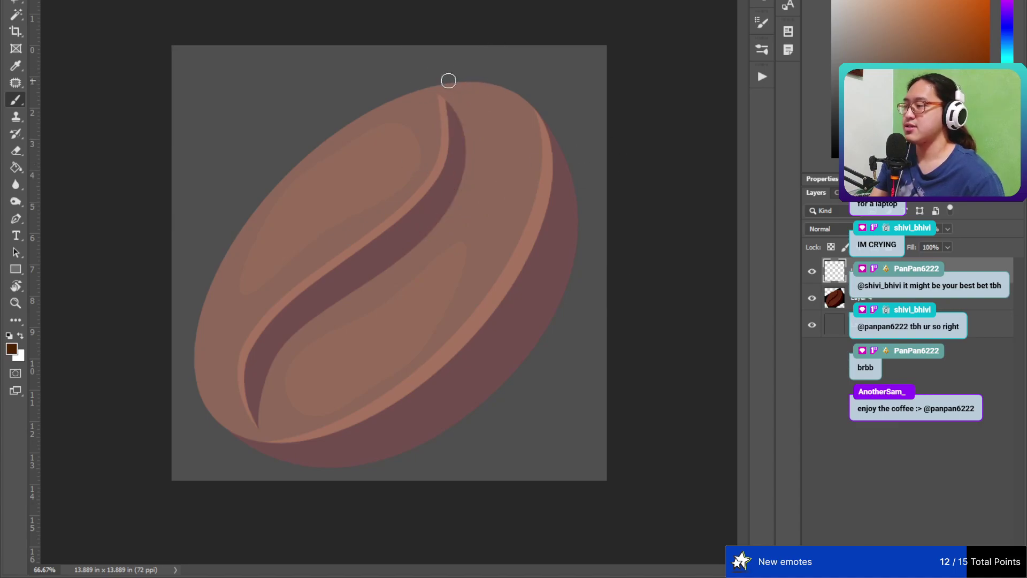
# - Trace the oval outline of the bean's flat top face with loose brown strokes all the way around
pyautogui.moveTo(443, 82); pyautogui.dragTo(317, 119)
pyautogui.moveTo(384, 101); pyautogui.dragTo(283, 174)
pyautogui.moveTo(342, 128)
pyautogui.mouseDown()
pyautogui.moveTo(222, 295)
pyautogui.moveTo(220, 265)
pyautogui.moveTo(206, 324)
pyautogui.mouseUp()
pyautogui.moveTo(217, 276)
pyautogui.mouseDown()
pyautogui.moveTo(206, 362)
pyautogui.moveTo(231, 403)
pyautogui.moveTo(319, 418)
pyautogui.moveTo(421, 355)
pyautogui.mouseUp()
pyautogui.moveTo(374, 399); pyautogui.dragTo(461, 338)
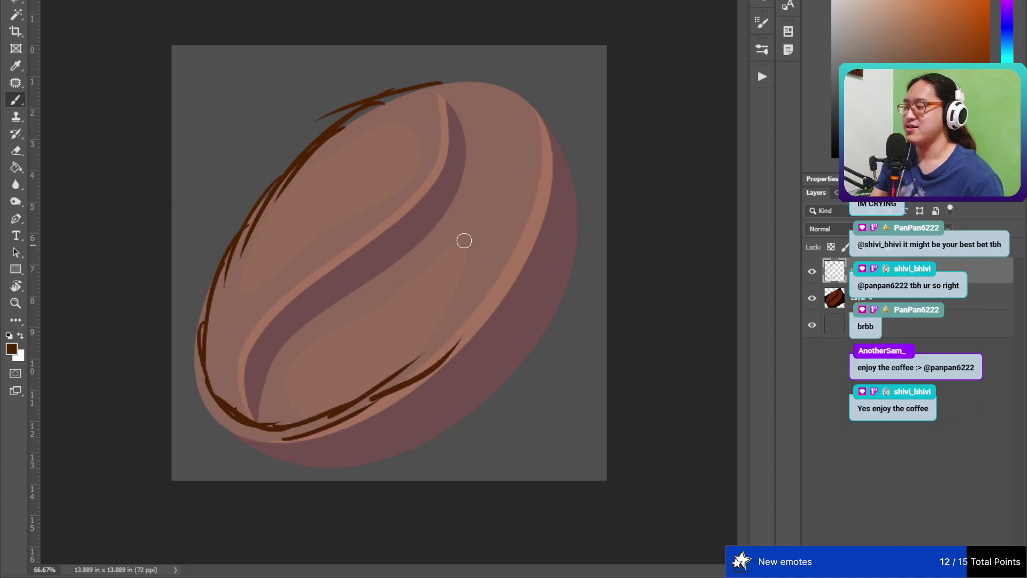
pyautogui.moveTo(419, 98); pyautogui.dragTo(529, 114)
pyautogui.moveTo(505, 79)
pyautogui.mouseDown()
pyautogui.moveTo(536, 106)
pyautogui.moveTo(432, 357)
pyautogui.moveTo(479, 316)
pyautogui.mouseUp()
pyautogui.moveTo(546, 131); pyautogui.dragTo(512, 246)
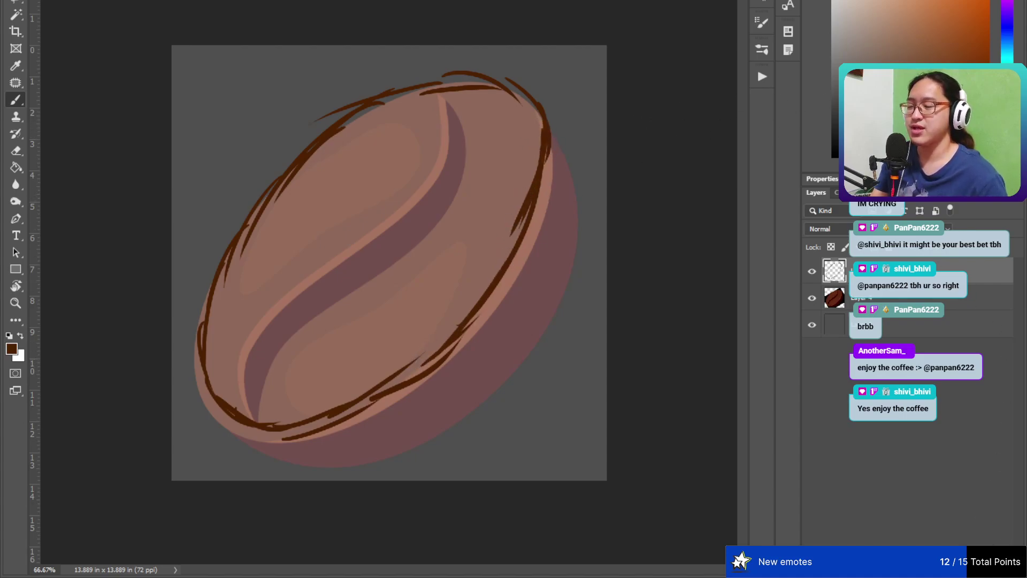
# - On a new layer, paint three round colour swatches with a large brush: medium brown, dark brown and near-black
pyautogui.hotkey('ctrl', 'shift', 'alt', 'n')
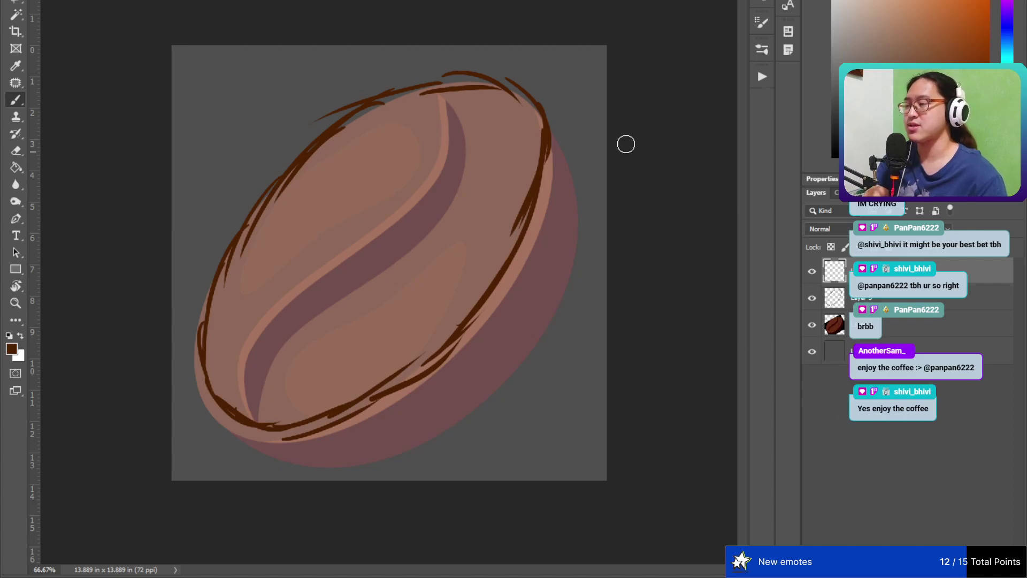
pyautogui.press(']')
pyautogui.press(']')
pyautogui.press(']')
pyautogui.press(']')
pyautogui.press(']')
pyautogui.click(257, 119)
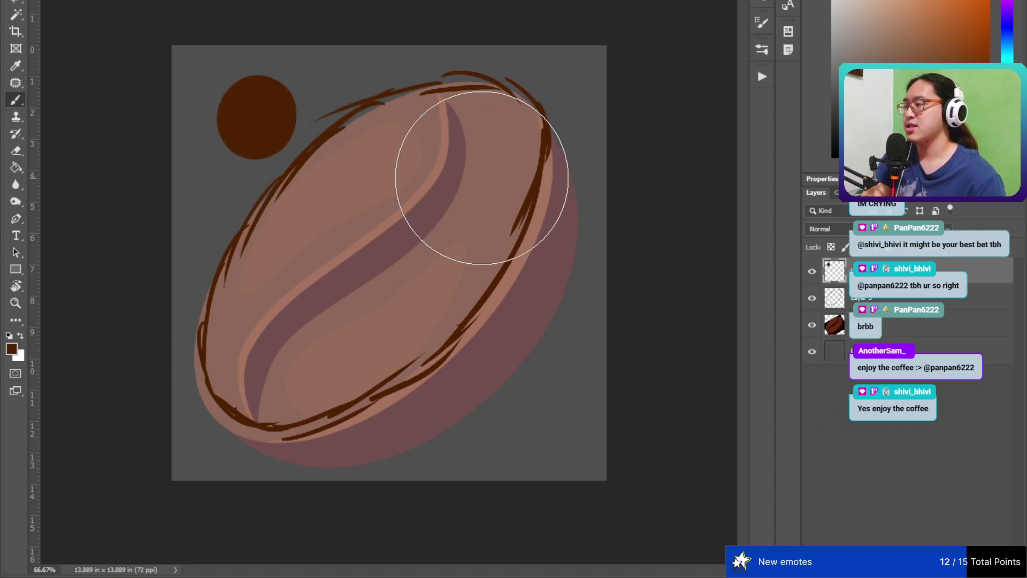
pyautogui.click(952, 145)
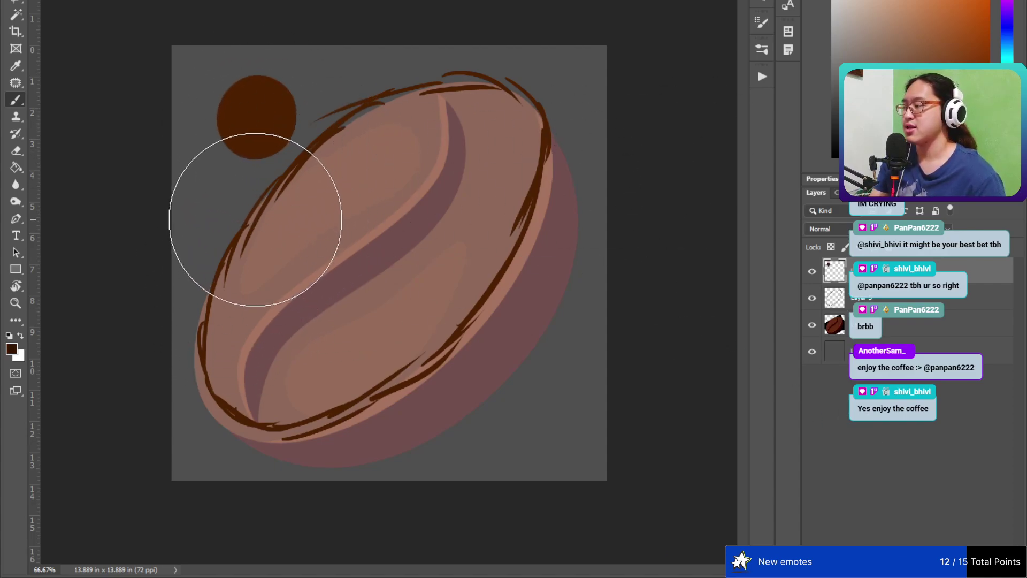
pyautogui.click(259, 218)
pyautogui.click(262, 216)
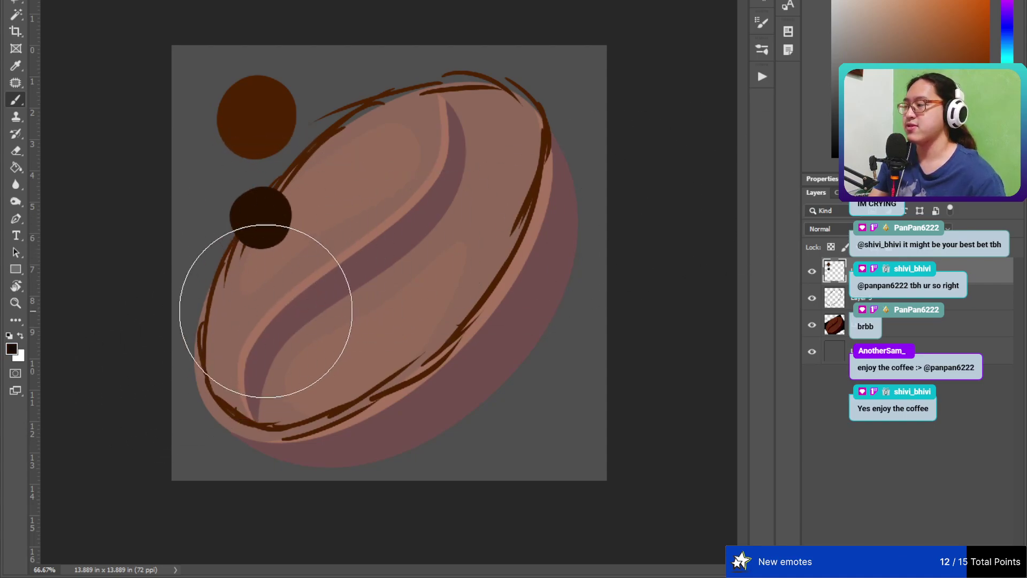
pyautogui.click(264, 306)
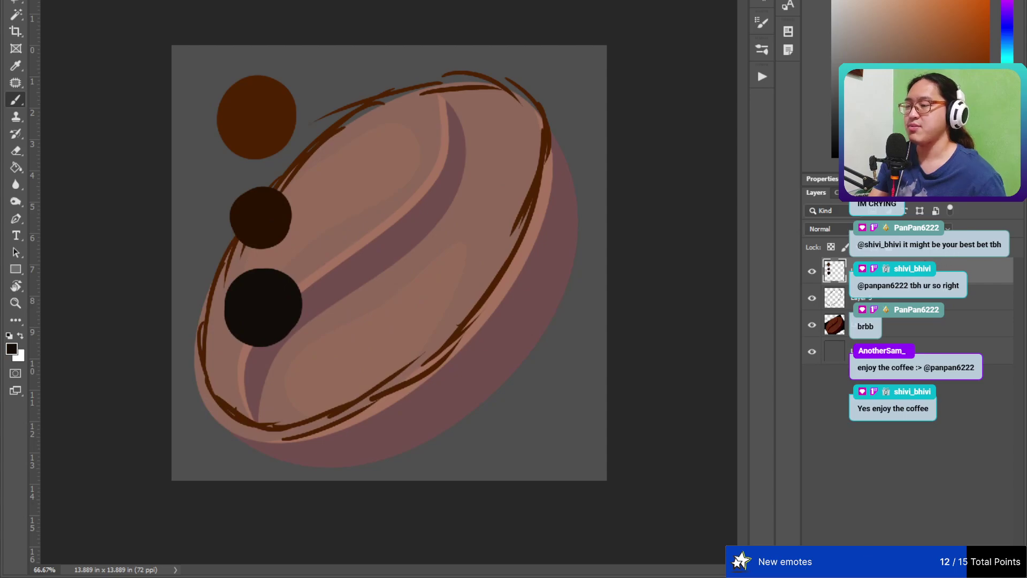
# - Scale the three colour swatches down to about half size and place them in the canvas's upper-right corner
pyautogui.press('v')
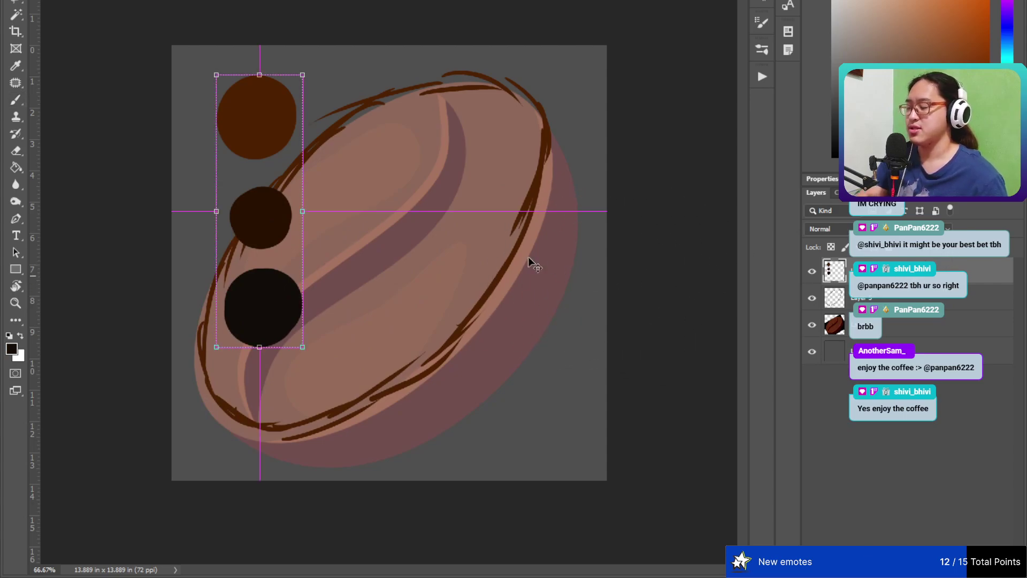
pyautogui.moveTo(303, 348); pyautogui.dragTo(587, 166)
pyautogui.press('Return')
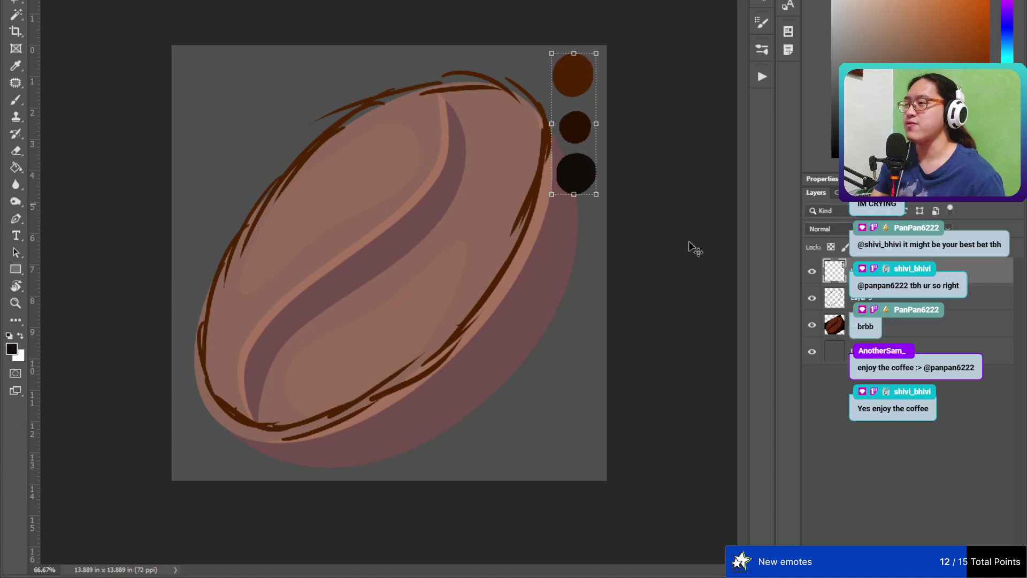
# - On the outline layer, sketch the outer edge of the bean's thick lower-right side with a small brush in the dark brown swatch colour
pyautogui.click(834, 298)
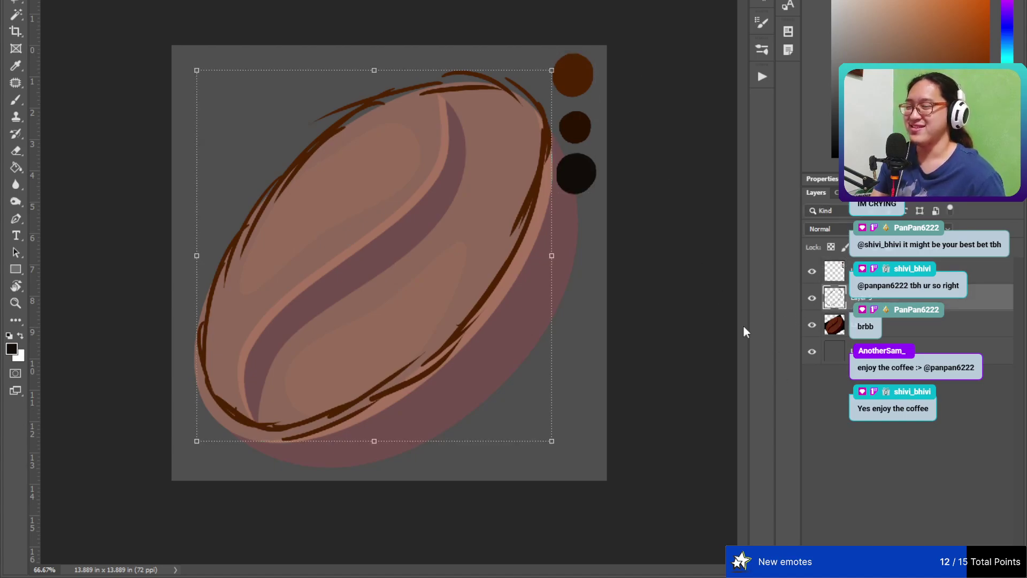
pyautogui.press('b')
pyautogui.keyDown('alt'); pyautogui.click(577, 77); pyautogui.keyUp('alt')
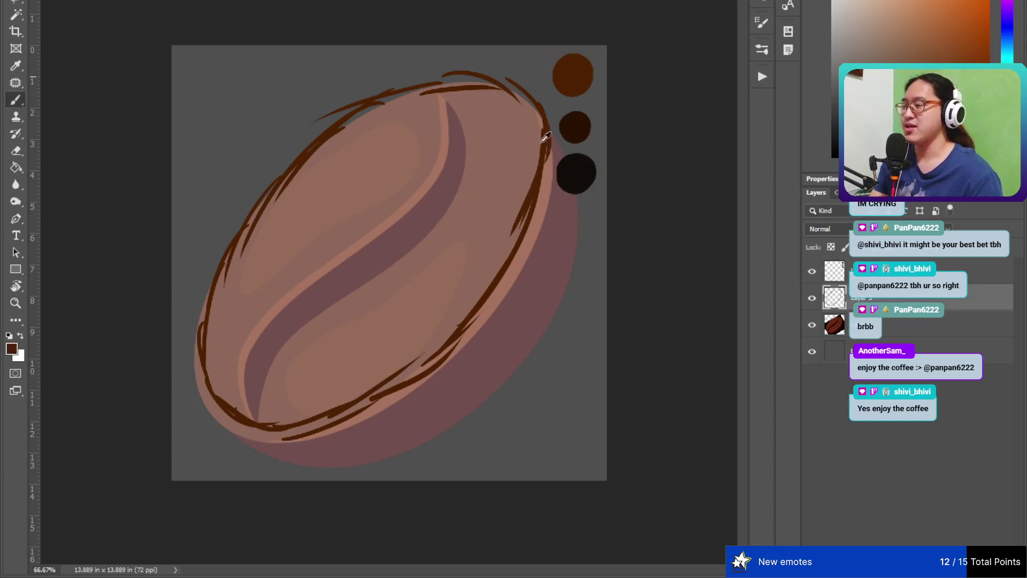
pyautogui.press('[')
pyautogui.press('[')
pyautogui.press('[')
pyautogui.press('[')
pyautogui.press('[')
pyautogui.press('[')
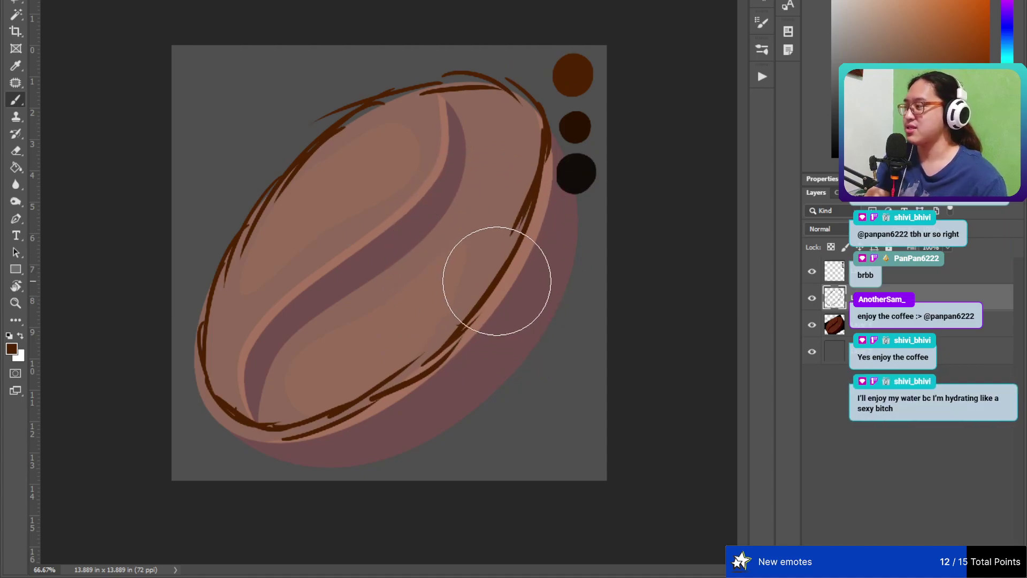
pyautogui.press('[')
pyautogui.press('[')
pyautogui.press('[')
pyautogui.press('[')
pyautogui.press('[')
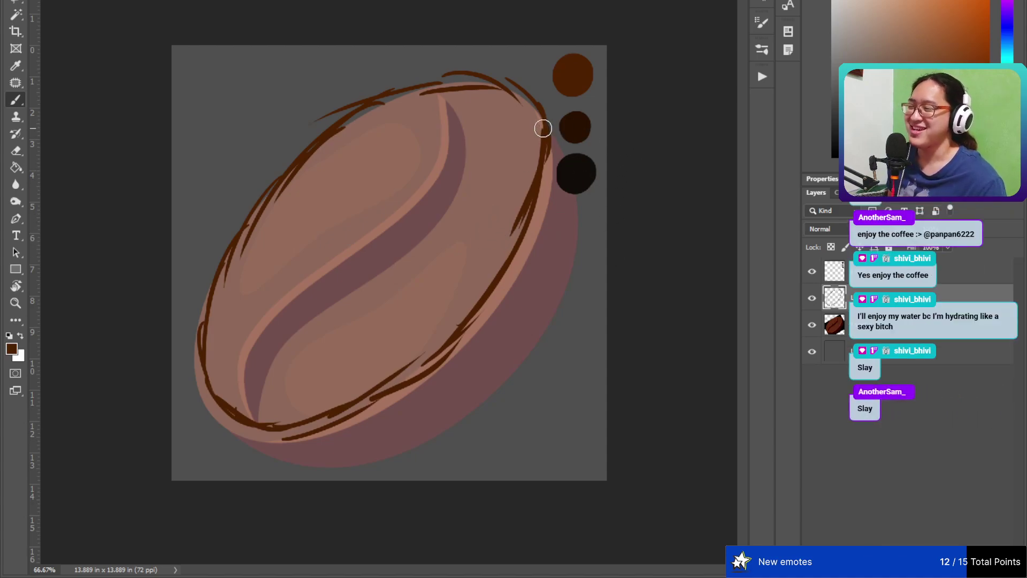
pyautogui.keyDown('alt'); pyautogui.click(575, 128); pyautogui.keyUp('alt')
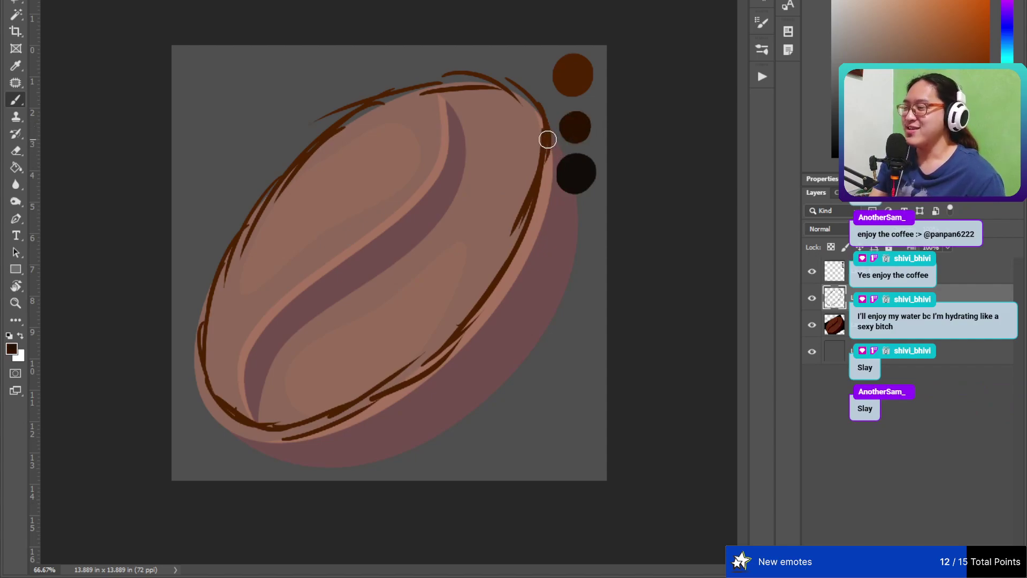
pyautogui.moveTo(547, 140)
pyautogui.mouseDown()
pyautogui.moveTo(569, 214)
pyautogui.moveTo(556, 321)
pyautogui.mouseUp()
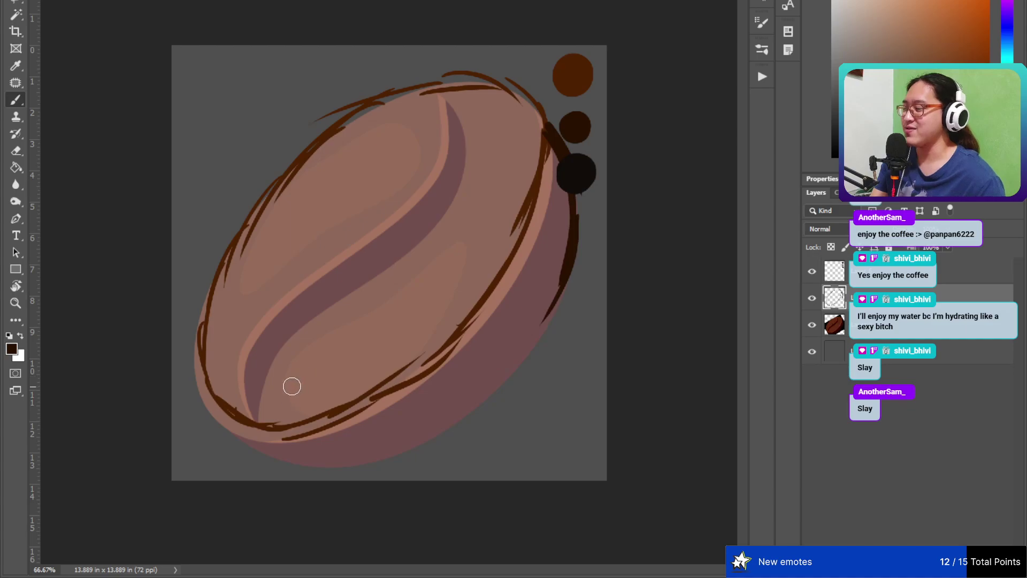
pyautogui.moveTo(231, 415)
pyautogui.mouseDown()
pyautogui.moveTo(279, 446)
pyautogui.moveTo(257, 430)
pyautogui.moveTo(360, 469)
pyautogui.moveTo(434, 429)
pyautogui.moveTo(490, 374)
pyautogui.moveTo(460, 413)
pyautogui.moveTo(544, 298)
pyautogui.moveTo(477, 401)
pyautogui.moveTo(546, 285)
pyautogui.moveTo(562, 280)
pyautogui.moveTo(496, 388)
pyautogui.mouseUp()
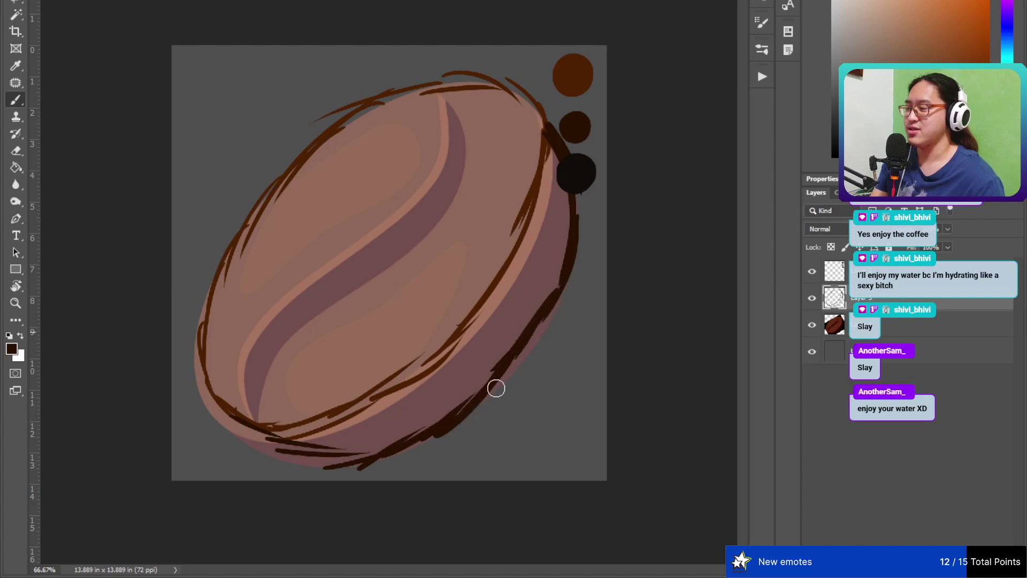
# - Reinforce the top face's lower-right rim with darker strokes from the bean's bottom end up to its upper-right corner
pyautogui.moveTo(553, 149); pyautogui.dragTo(490, 295)
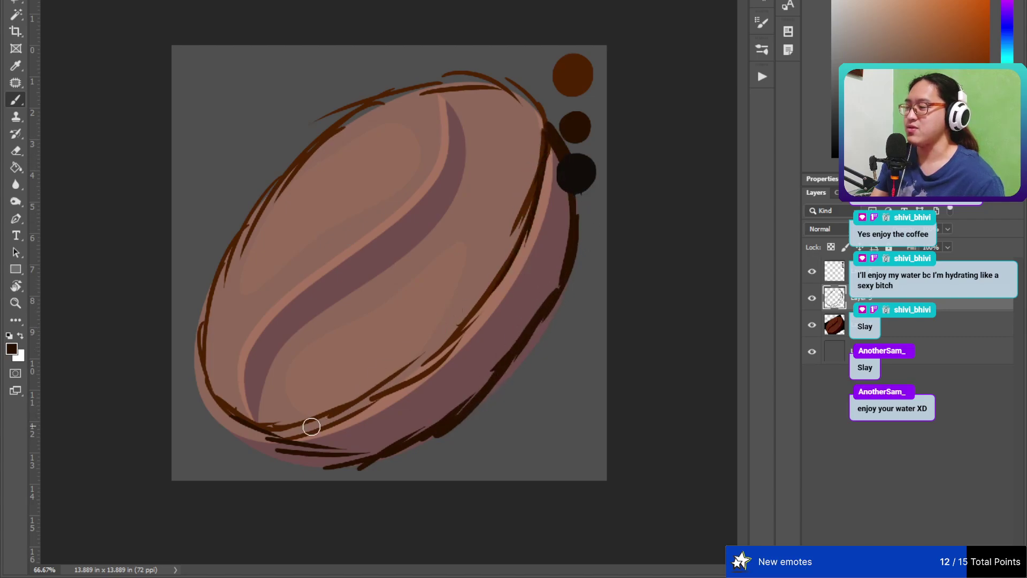
pyautogui.moveTo(273, 428)
pyautogui.mouseDown()
pyautogui.moveTo(304, 432)
pyautogui.moveTo(441, 360)
pyautogui.moveTo(377, 400)
pyautogui.moveTo(427, 359)
pyautogui.moveTo(518, 231)
pyautogui.moveTo(481, 297)
pyautogui.moveTo(466, 315)
pyautogui.moveTo(549, 152)
pyautogui.mouseUp()
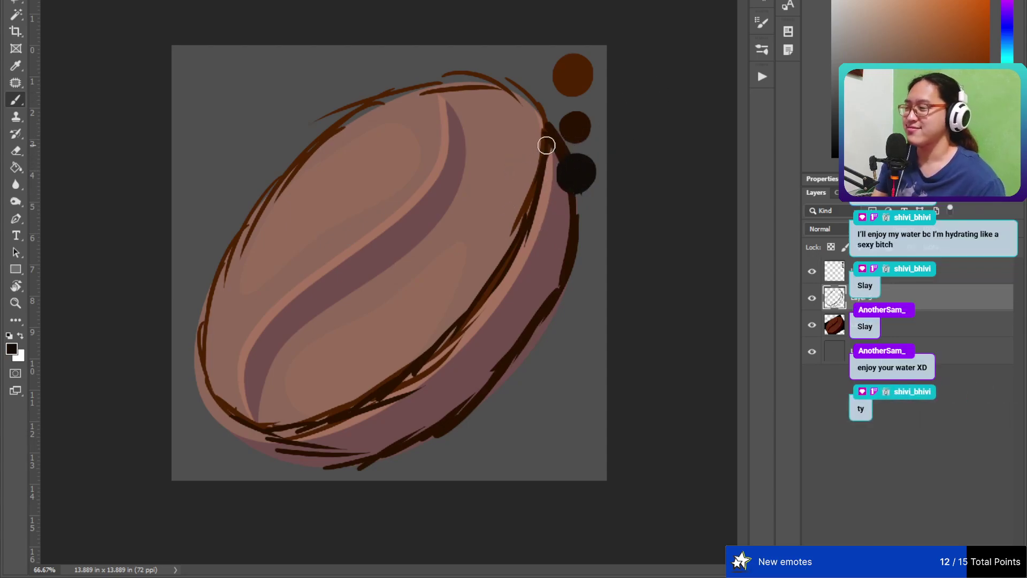
# - Add near-black hatching below the bean rim's upper-right corner and short strokes at the lower end of the centre crease
pyautogui.moveTo(548, 142); pyautogui.dragTo(543, 218)
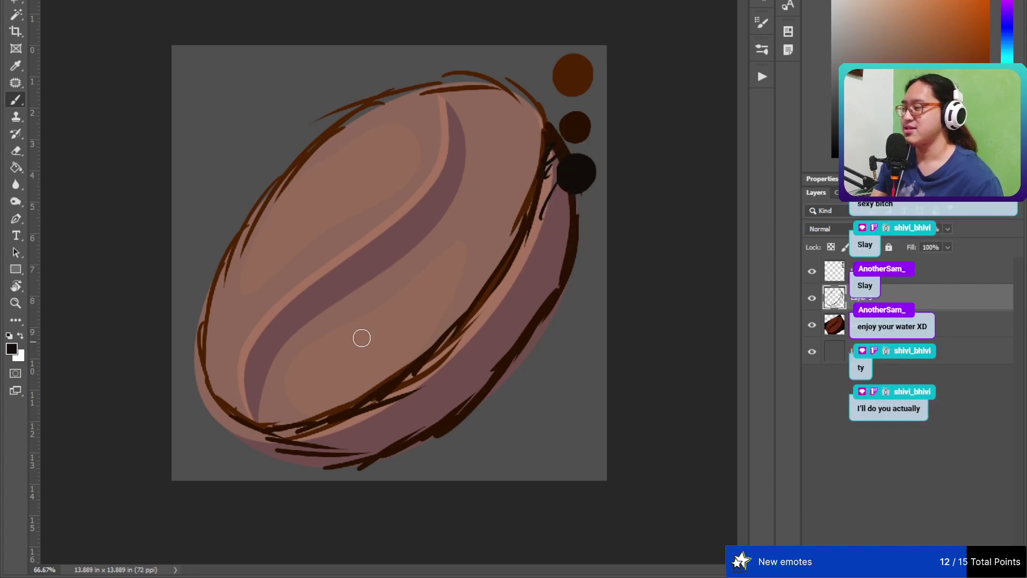
pyautogui.moveTo(270, 321); pyautogui.dragTo(260, 399)
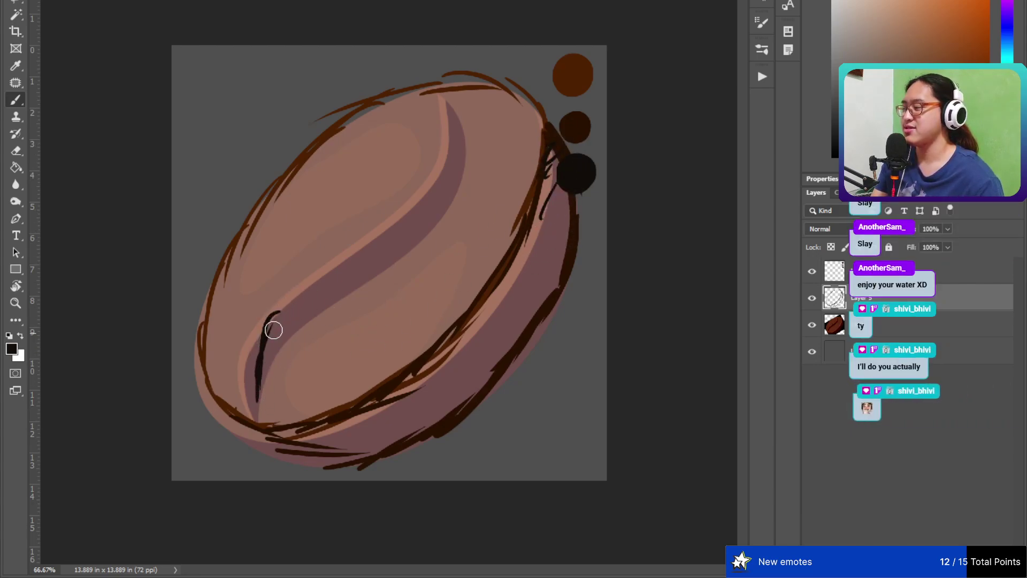
pyautogui.moveTo(270, 328); pyautogui.dragTo(281, 315)
pyautogui.hotkey('ctrl', 'z')
pyautogui.hotkey('ctrl', 'z')
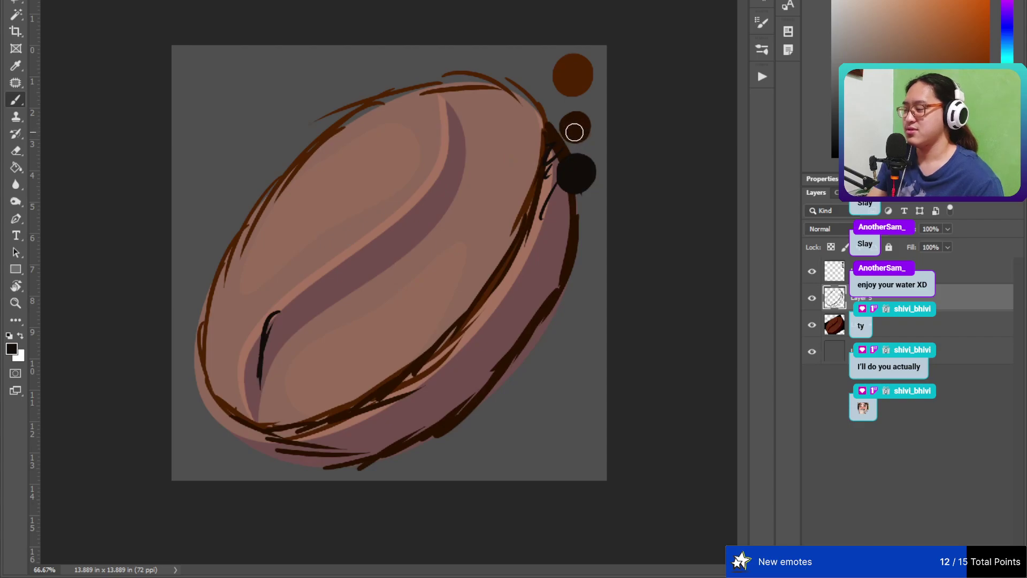
# - Sketch the bean's S-shaped centre crease with dark brown strokes, using the colour sampled from the dark brown swatch
pyautogui.keyDown('alt'); pyautogui.click(584, 125); pyautogui.keyUp('alt')
pyautogui.moveTo(452, 107)
pyautogui.mouseDown()
pyautogui.moveTo(442, 212)
pyautogui.moveTo(316, 311)
pyautogui.moveTo(264, 401)
pyautogui.moveTo(271, 336)
pyautogui.moveTo(266, 361)
pyautogui.moveTo(426, 215)
pyautogui.mouseUp()
pyautogui.moveTo(442, 107)
pyautogui.mouseDown()
pyautogui.moveTo(458, 127)
pyautogui.moveTo(442, 168)
pyautogui.mouseUp()
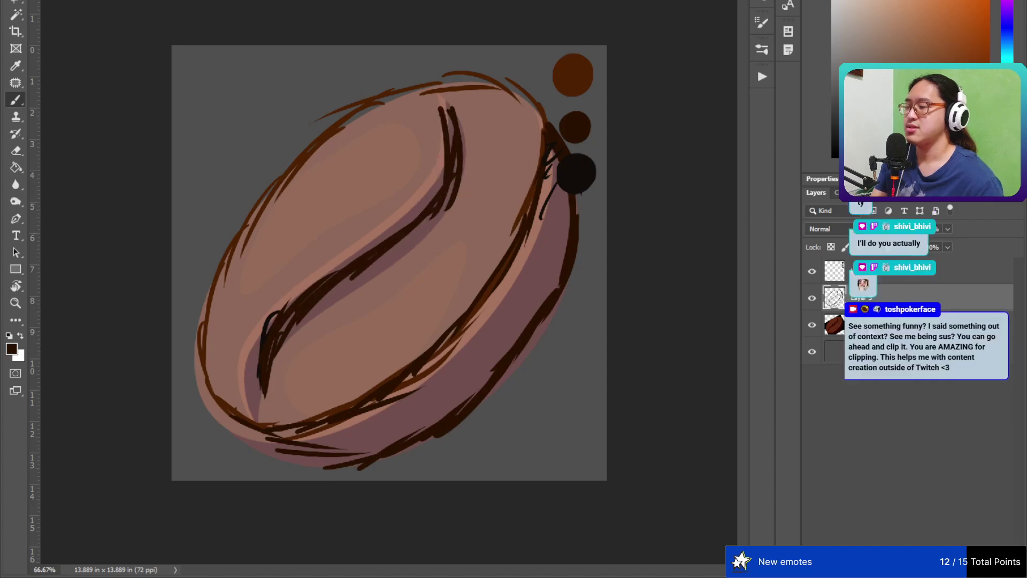
# - With the coffee bean reference hidden, add a layer above the sketch and reduce the sketch layer's opacity
pyautogui.click(812, 326)
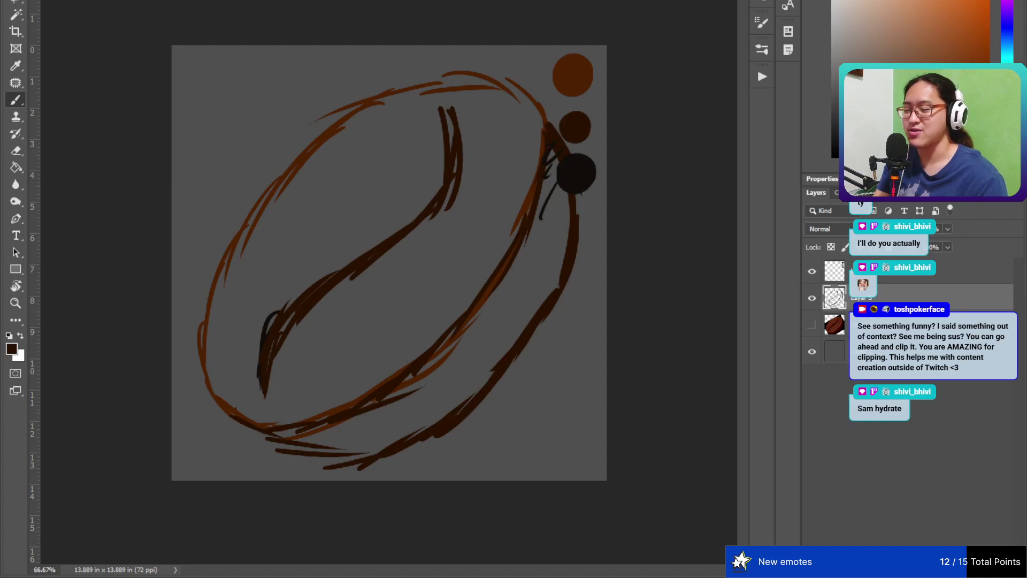
pyautogui.hotkey('ctrl', 'shift', 'alt', 'n')
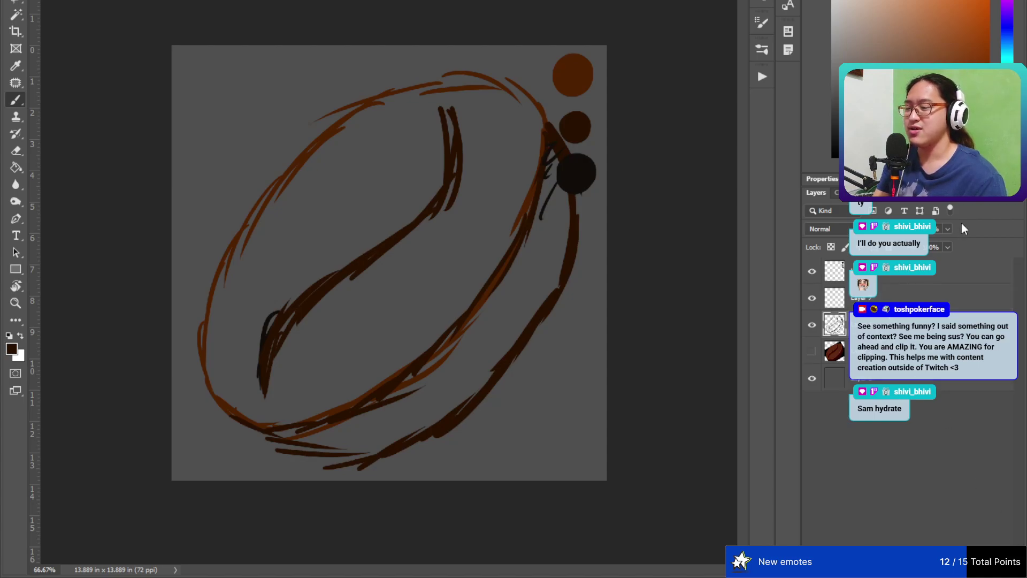
pyautogui.moveTo(948, 247); pyautogui.dragTo(931, 256)
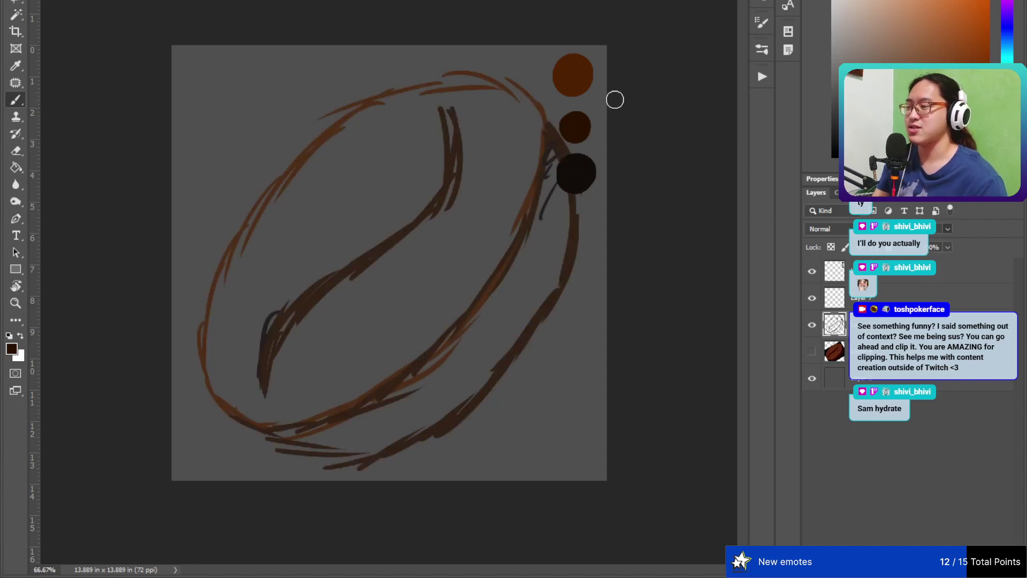
# - Try to trace the upper-left edge of the bean sketch with single smooth medium brown strokes
pyautogui.keyDown('alt'); pyautogui.click(585, 63); pyautogui.keyUp('alt')
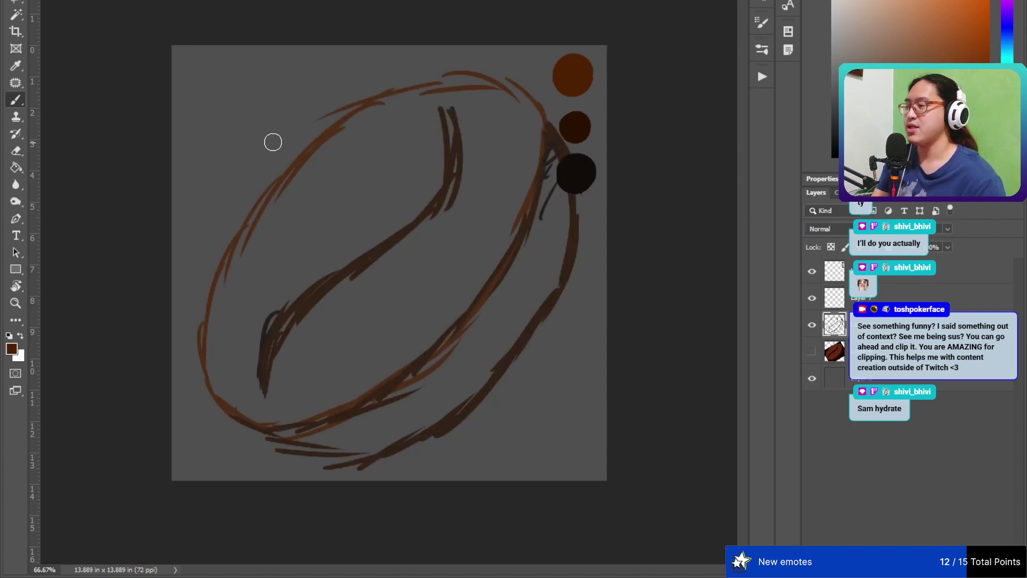
pyautogui.moveTo(329, 122); pyautogui.dragTo(264, 206)
pyautogui.hotkey('ctrl', 'z')
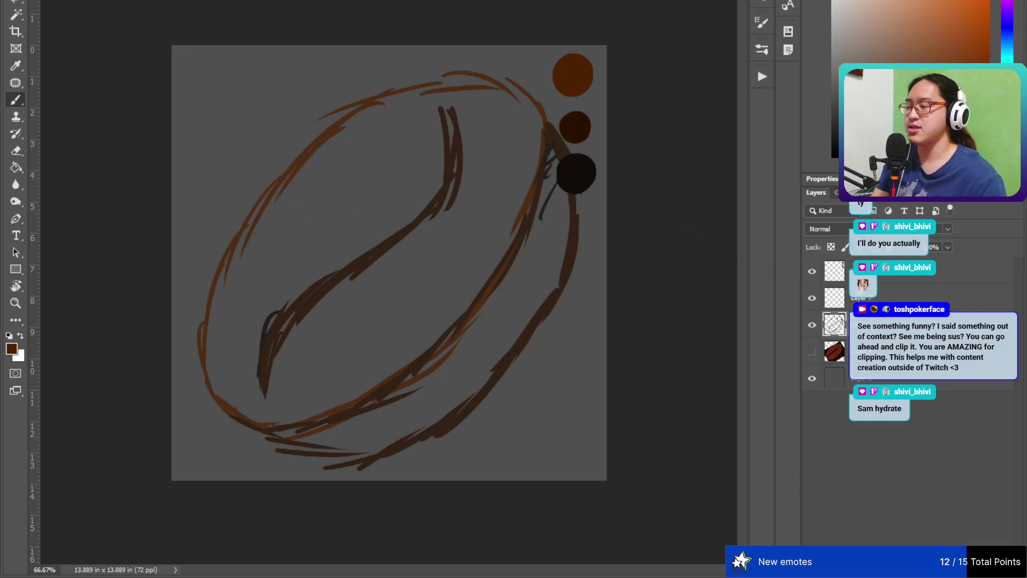
pyautogui.click(853, 298)
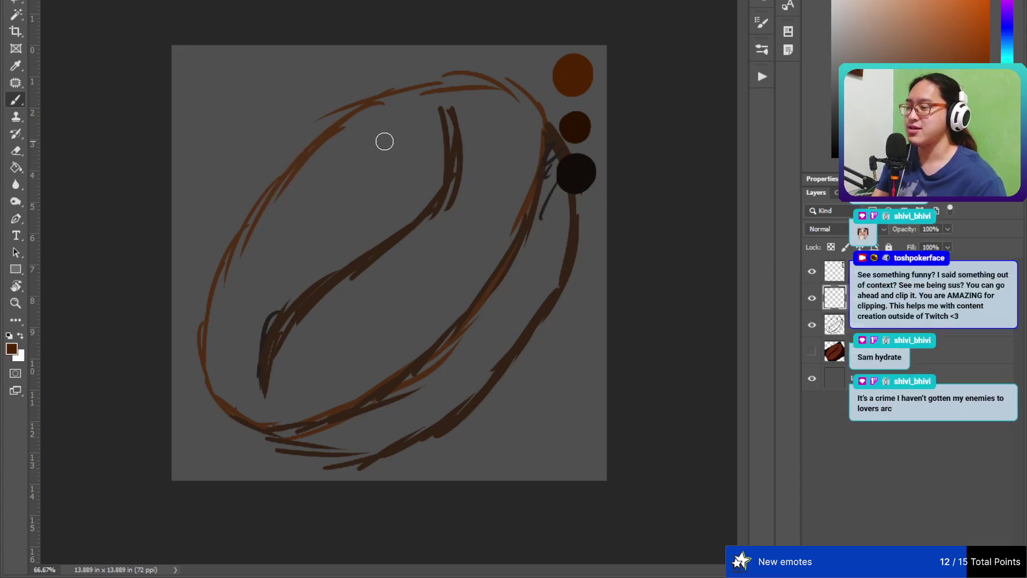
pyautogui.moveTo(349, 108)
pyautogui.mouseDown()
pyautogui.moveTo(276, 194)
pyautogui.moveTo(249, 284)
pyautogui.mouseUp()
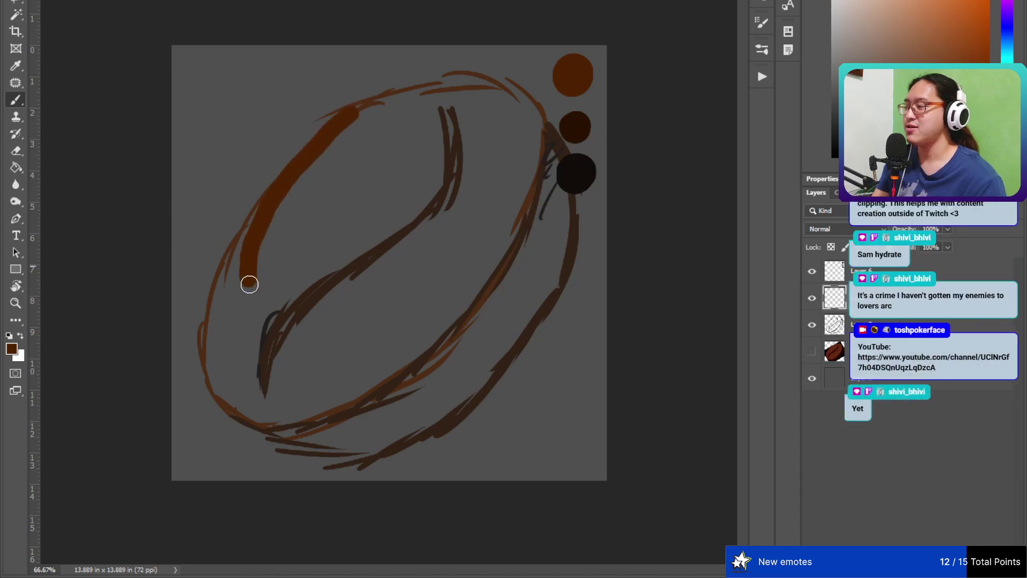
pyautogui.hotkey('ctrl', 'z')
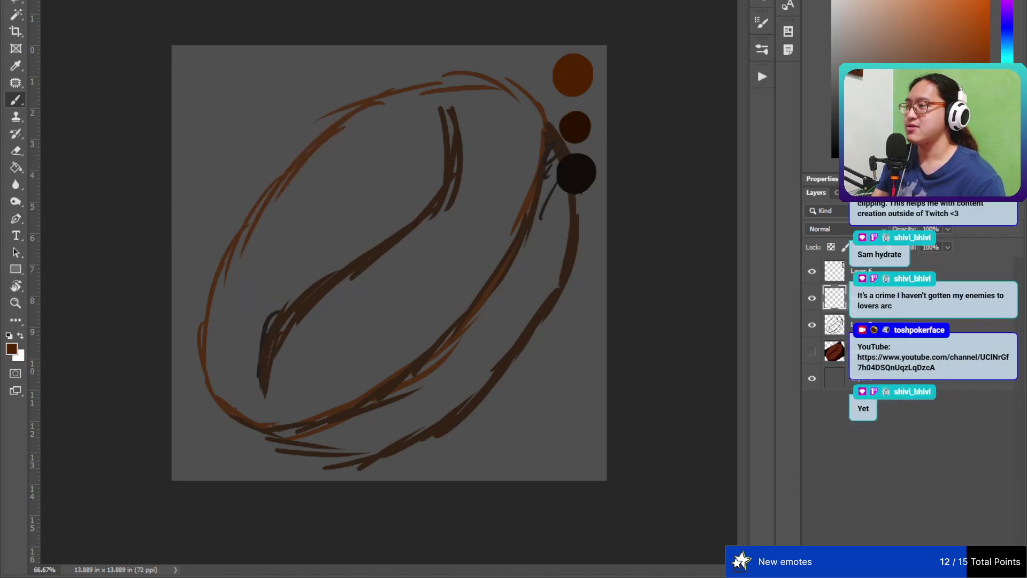
pyautogui.moveTo(303, 146)
pyautogui.mouseDown()
pyautogui.moveTo(271, 186)
pyautogui.moveTo(246, 252)
pyautogui.mouseUp()
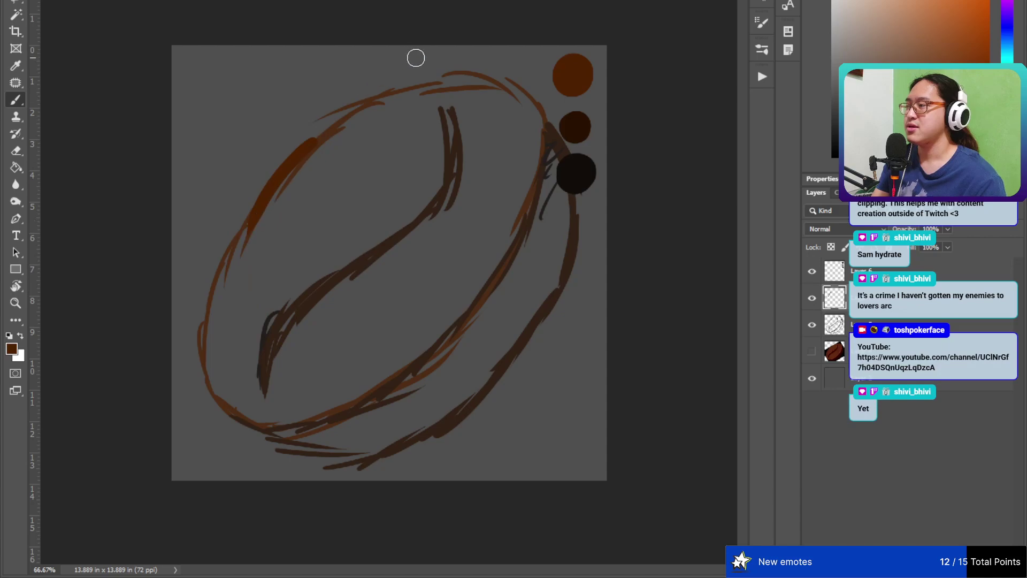
pyautogui.hotkey('ctrl', 'z')
pyautogui.moveTo(338, 128)
pyautogui.mouseDown()
pyautogui.moveTo(243, 264)
pyautogui.moveTo(270, 408)
pyautogui.moveTo(366, 374)
pyautogui.mouseUp()
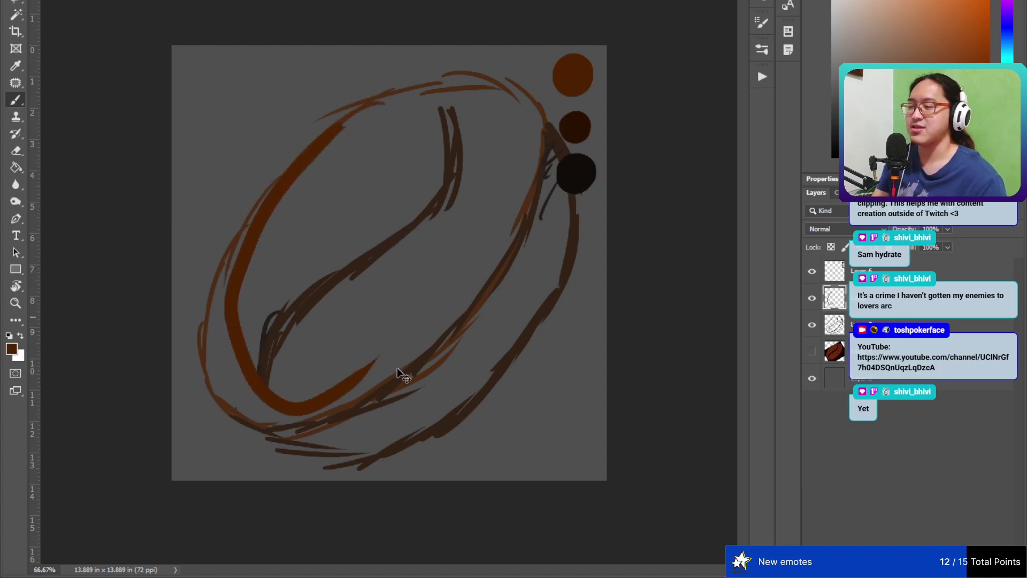
pyautogui.hotkey('ctrl', 'z')
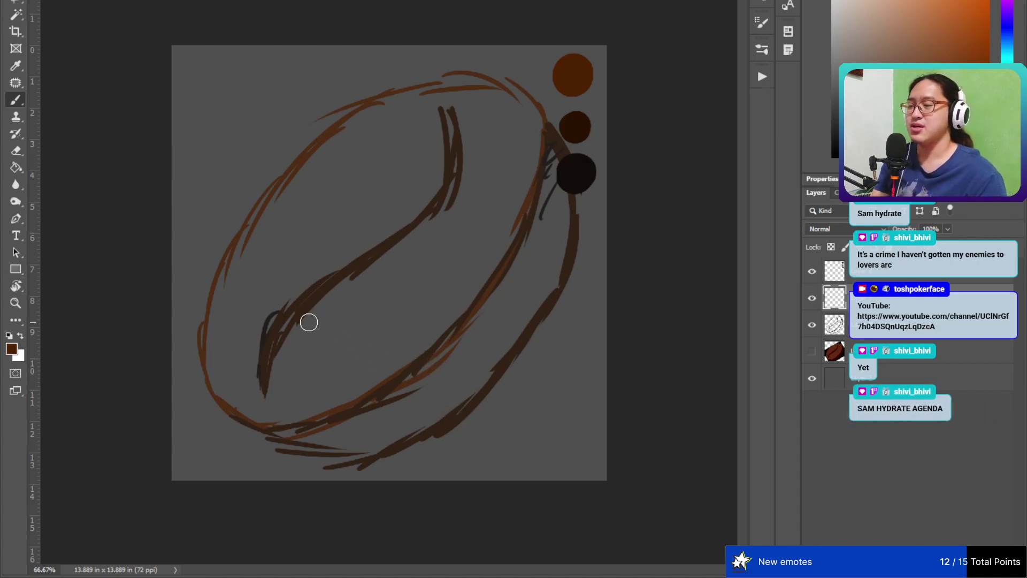
# - Try to retrace the bean's left side down to its bottom end in medium brown at 100% zoom
pyautogui.moveTo(300, 286)
pyautogui.mouseDown()
pyautogui.moveTo(342, 280)
pyautogui.moveTo(339, 234)
pyautogui.moveTo(424, 204)
pyautogui.moveTo(321, 287)
pyautogui.moveTo(321, 252)
pyautogui.moveTo(381, 271)
pyautogui.mouseUp()
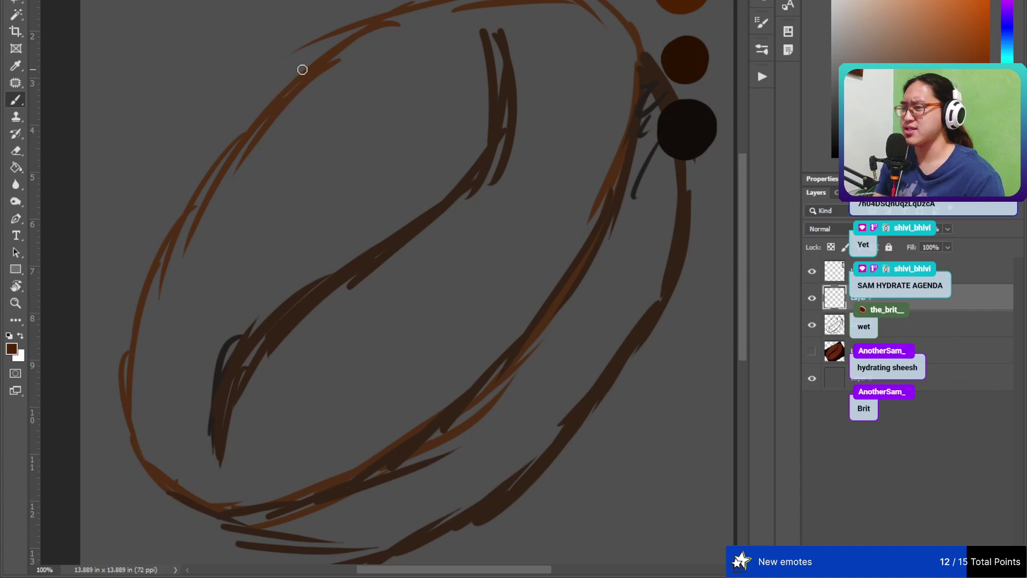
pyautogui.moveTo(300, 92)
pyautogui.mouseDown()
pyautogui.moveTo(226, 151)
pyautogui.moveTo(155, 270)
pyautogui.moveTo(144, 364)
pyautogui.moveTo(146, 351)
pyautogui.moveTo(137, 355)
pyautogui.moveTo(325, 103)
pyautogui.mouseUp()
pyautogui.press('e')
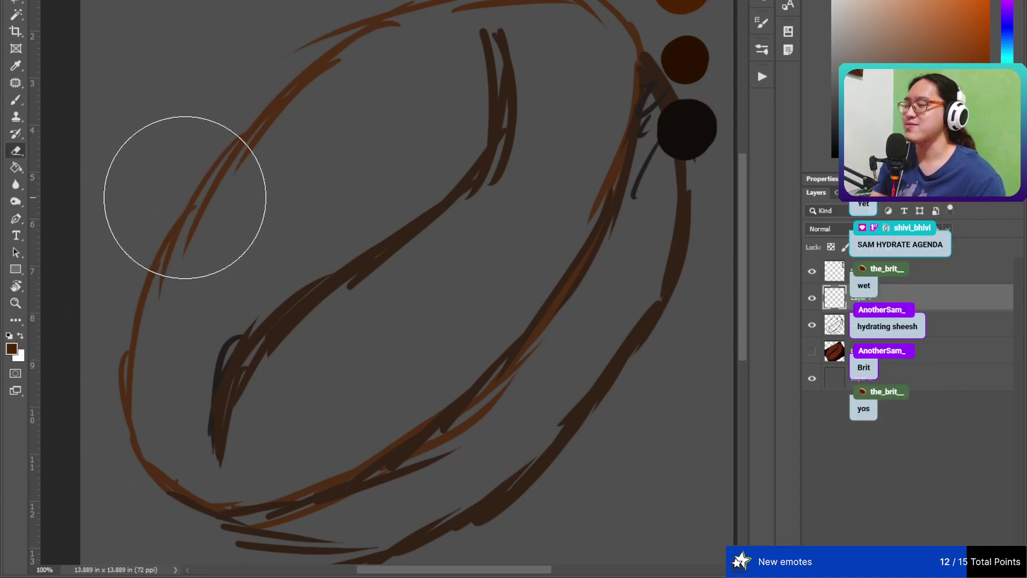
pyautogui.press('b')
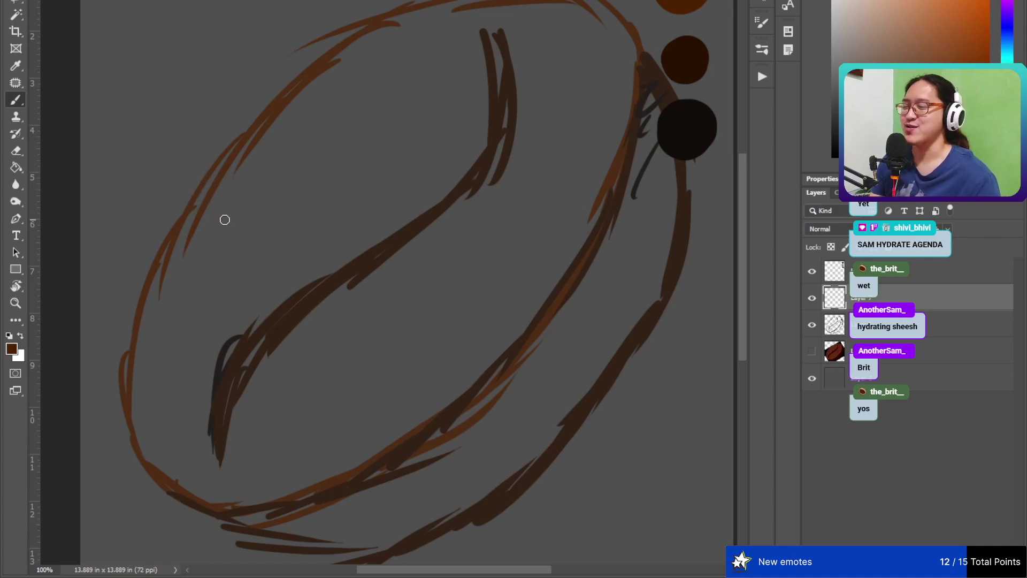
pyautogui.moveTo(307, 71); pyautogui.dragTo(193, 185)
pyautogui.moveTo(224, 140)
pyautogui.mouseDown()
pyautogui.moveTo(198, 174)
pyautogui.moveTo(133, 332)
pyautogui.moveTo(131, 404)
pyautogui.moveTo(170, 490)
pyautogui.moveTo(276, 505)
pyautogui.mouseUp()
pyautogui.hotkey('ctrl', 'z')
pyautogui.press('e')
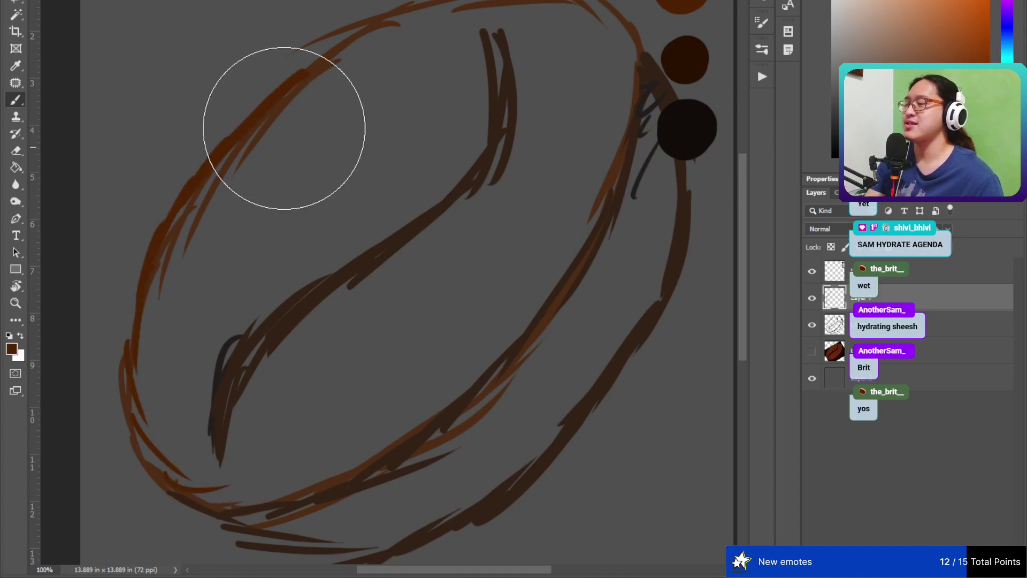
pyautogui.hotkey('ctrl', 'z')
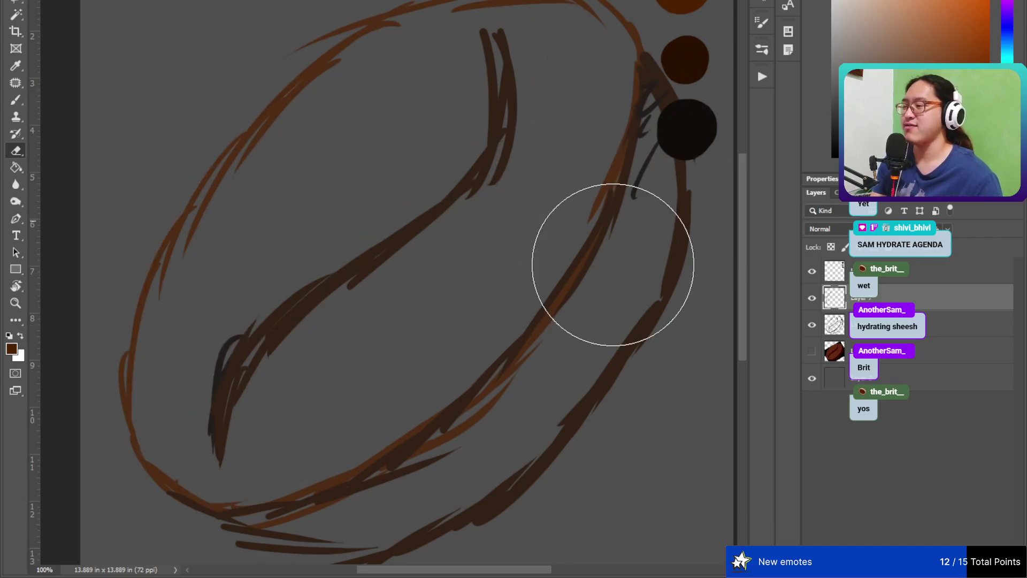
# - Group the swatch, line, sketch and reference layers, and add a new layer above the group with the group hidden
pyautogui.click(856, 351)
pyautogui.hotkey('shift', 'alt', '.')
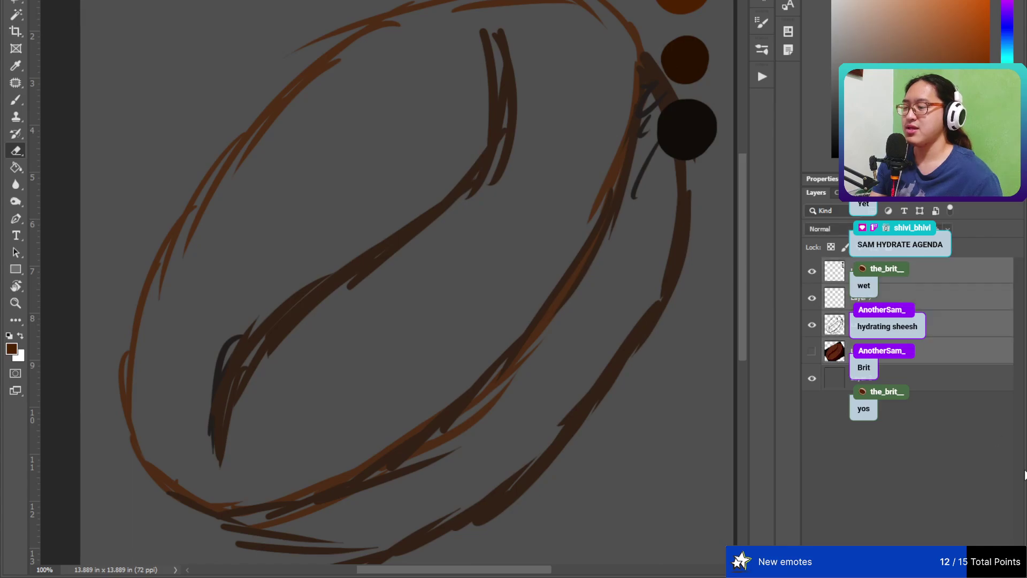
pyautogui.hotkey('ctrl', 'g')
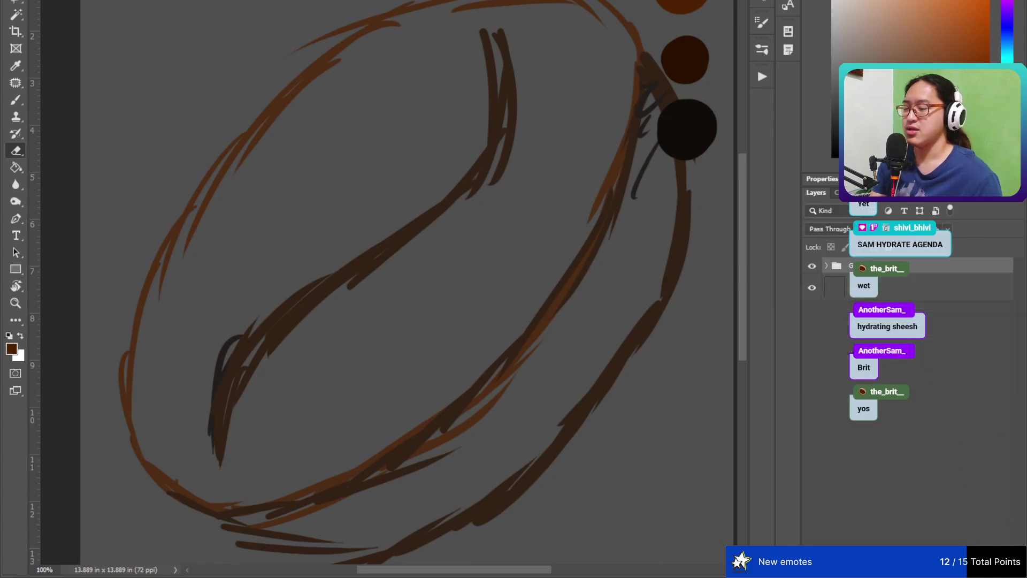
pyautogui.hotkey('ctrl', 'shift', 'alt', 'n')
pyautogui.click(812, 292)
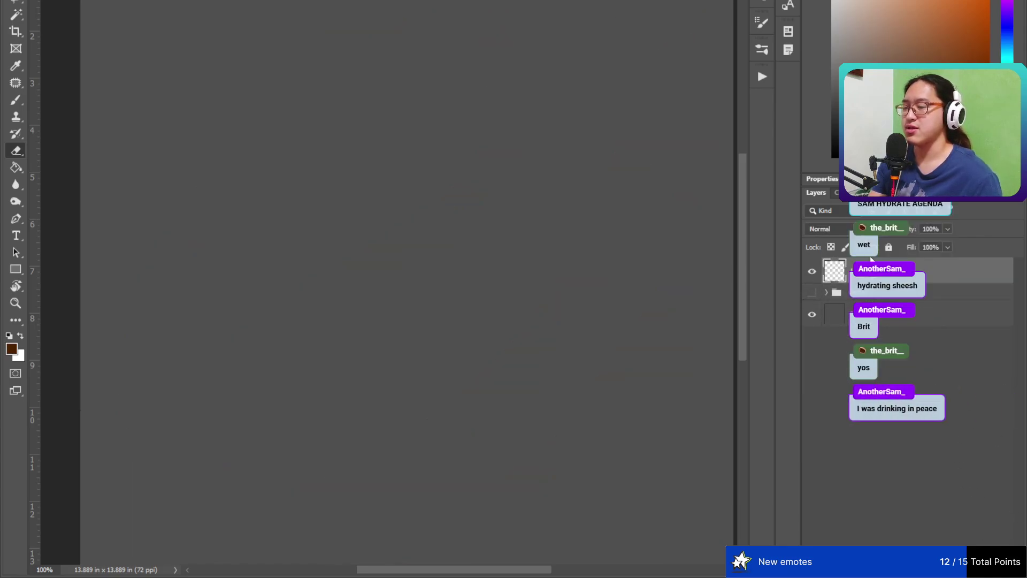
# - Draw a short vertical black test stroke on the empty new layer and erase it
pyautogui.press('b')
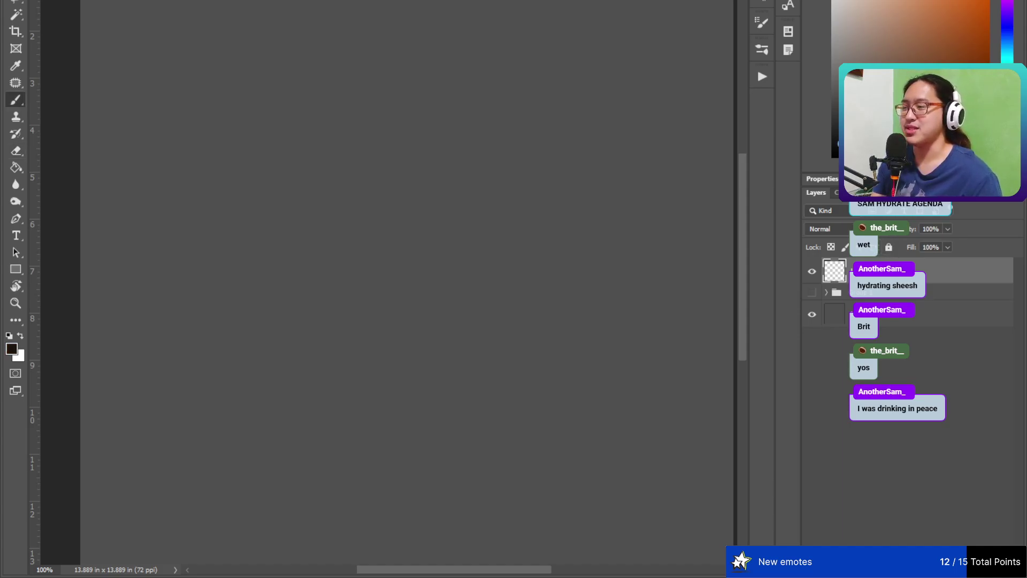
pyautogui.press('d')
pyautogui.hotkey('ctrl', '-')
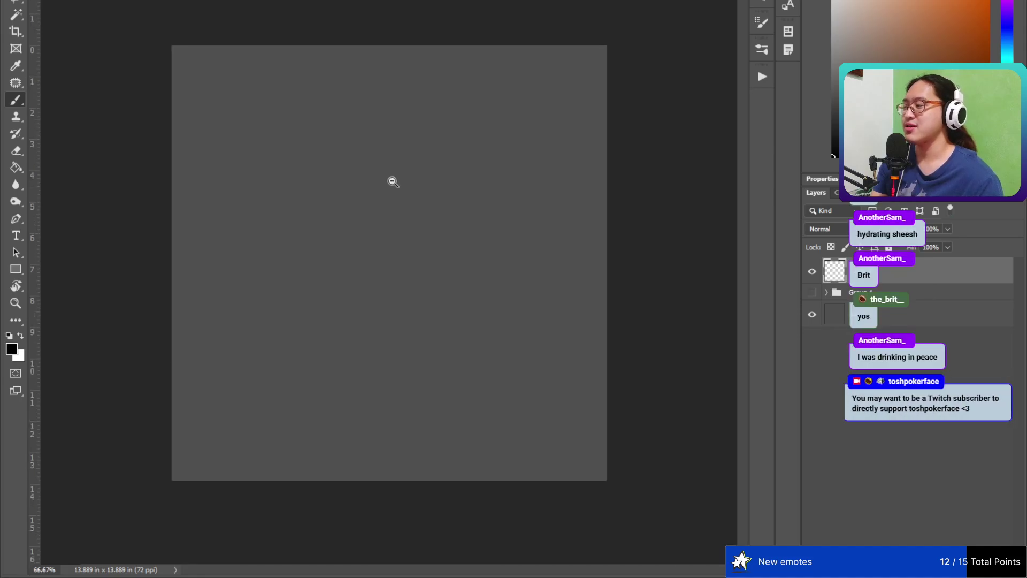
pyautogui.keyDown('ctrl'); pyautogui.click(410, 155); pyautogui.keyUp('ctrl')
pyautogui.keyDown('ctrl'); pyautogui.keyDown('alt'); pyautogui.click(400, 156); pyautogui.keyUp('alt'); pyautogui.keyUp('ctrl')
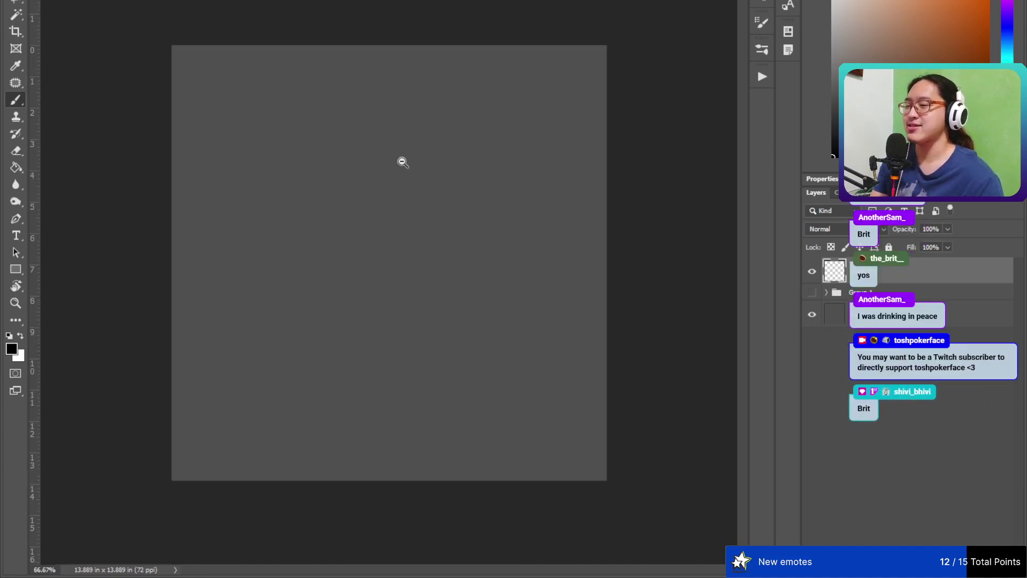
pyautogui.moveTo(302, 160); pyautogui.dragTo(301, 195)
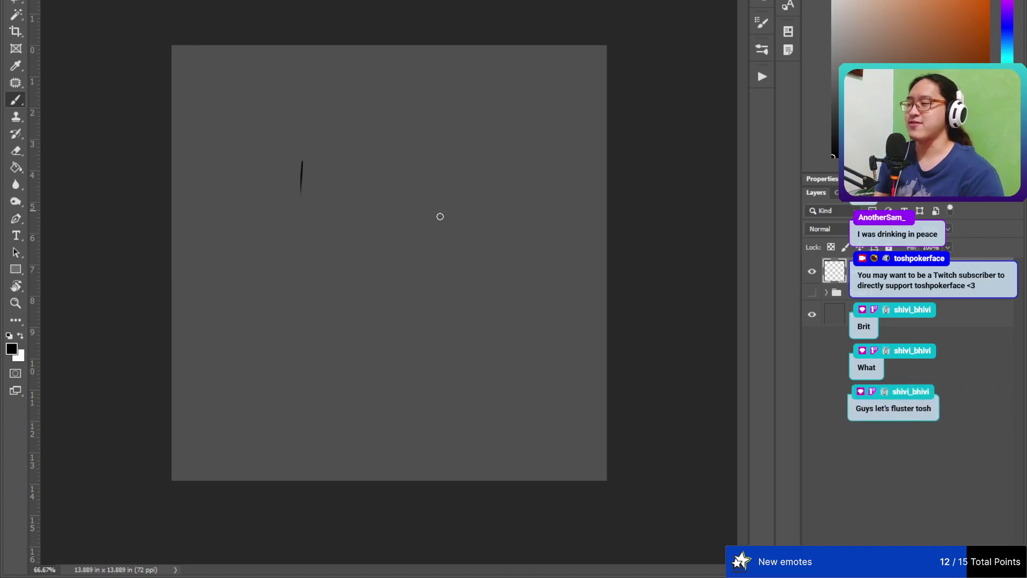
pyautogui.press('e')
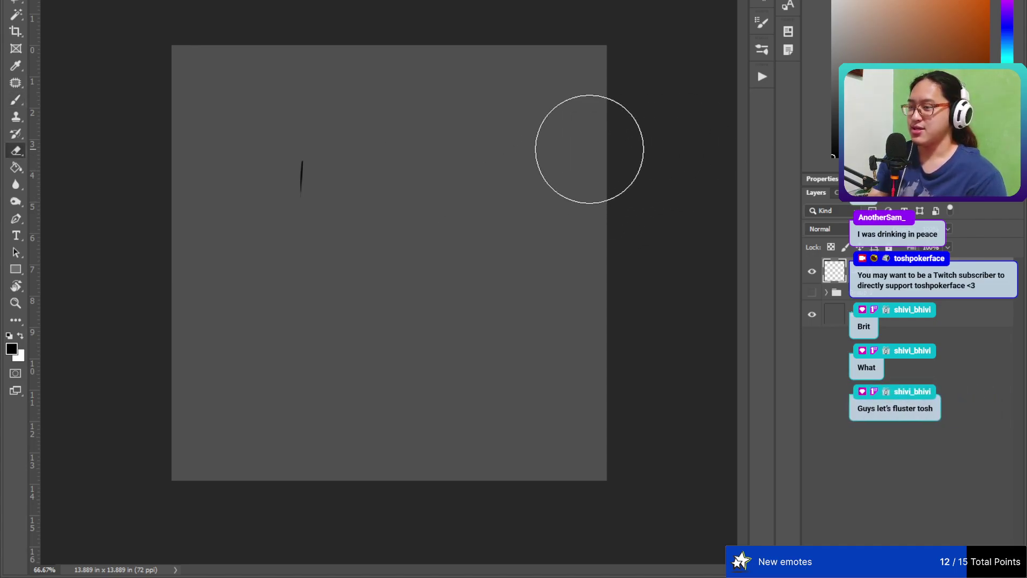
pyautogui.moveTo(312, 160)
pyautogui.mouseDown()
pyautogui.moveTo(288, 172)
pyautogui.moveTo(317, 238)
pyautogui.mouseUp()
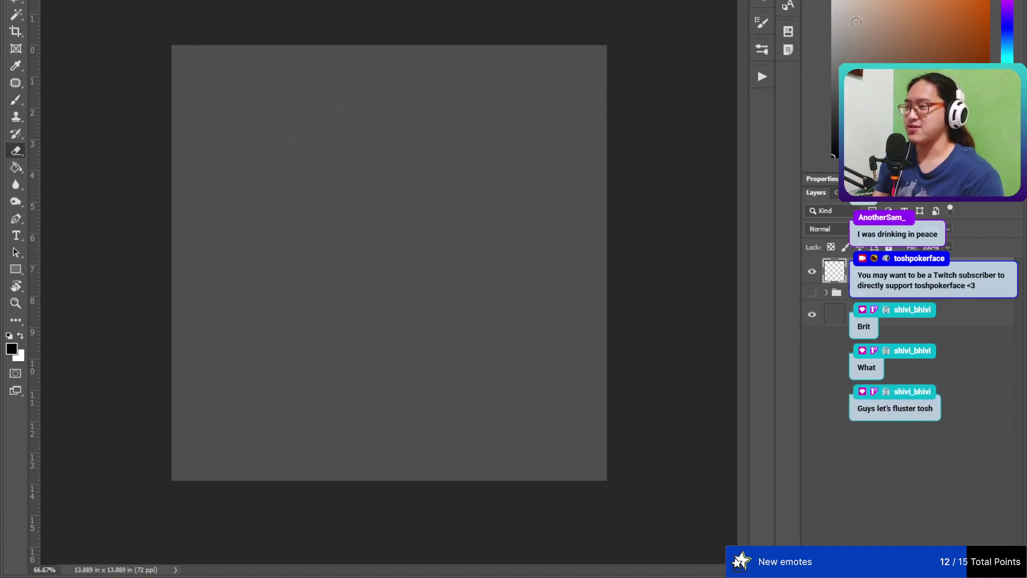
# - Sketch a few light grey test strokes near the canvas's upper edge and erase them
pyautogui.click(833, 3)
pyautogui.press('b')
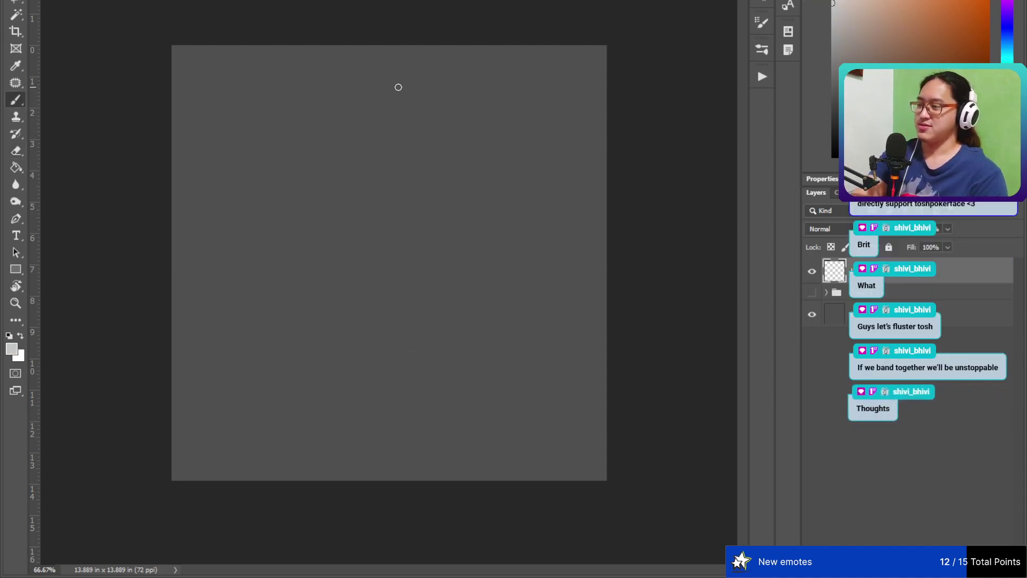
pyautogui.moveTo(462, 82)
pyautogui.mouseDown()
pyautogui.moveTo(511, 94)
pyautogui.moveTo(479, 75)
pyautogui.moveTo(524, 92)
pyautogui.mouseUp()
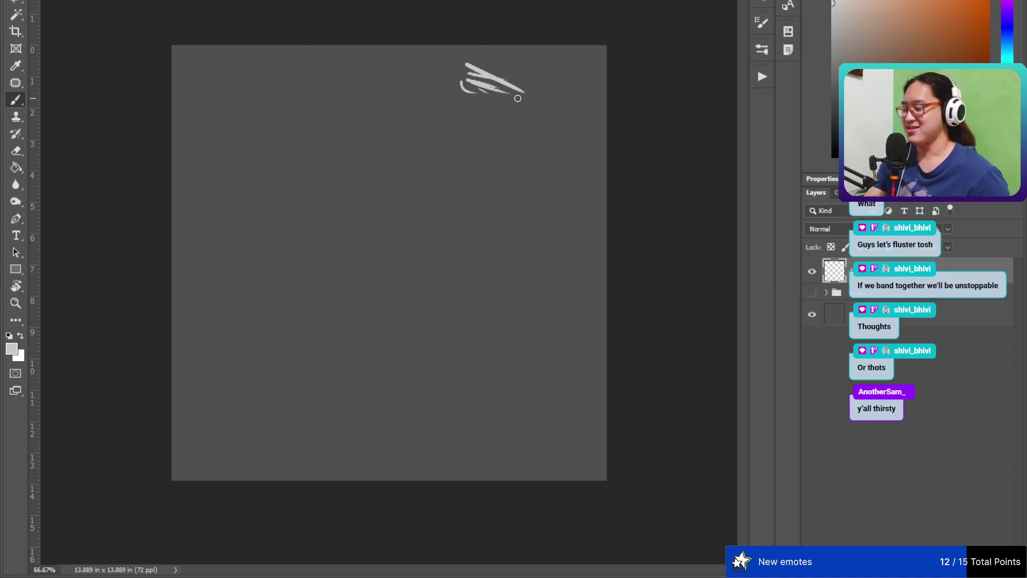
pyautogui.press('e')
pyautogui.moveTo(501, 97)
pyautogui.mouseDown()
pyautogui.moveTo(459, 116)
pyautogui.moveTo(502, 142)
pyautogui.mouseUp()
pyautogui.press('b')
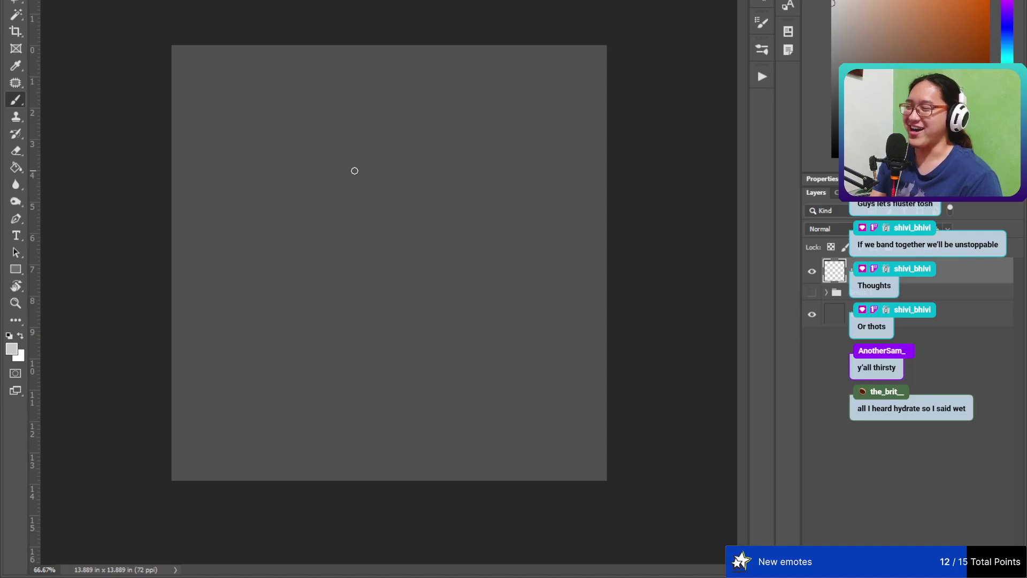
# - Set the brush colour to blue-violet and try a short diagonal stroke in the canvas's upper-right area
pyautogui.click(1018, 24)
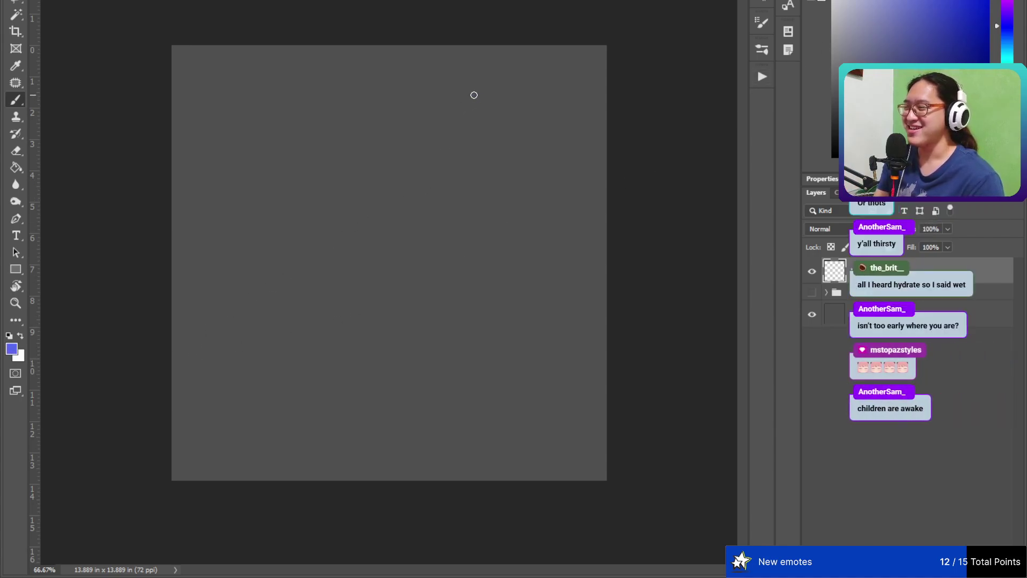
pyautogui.moveTo(473, 95); pyautogui.dragTo(497, 124)
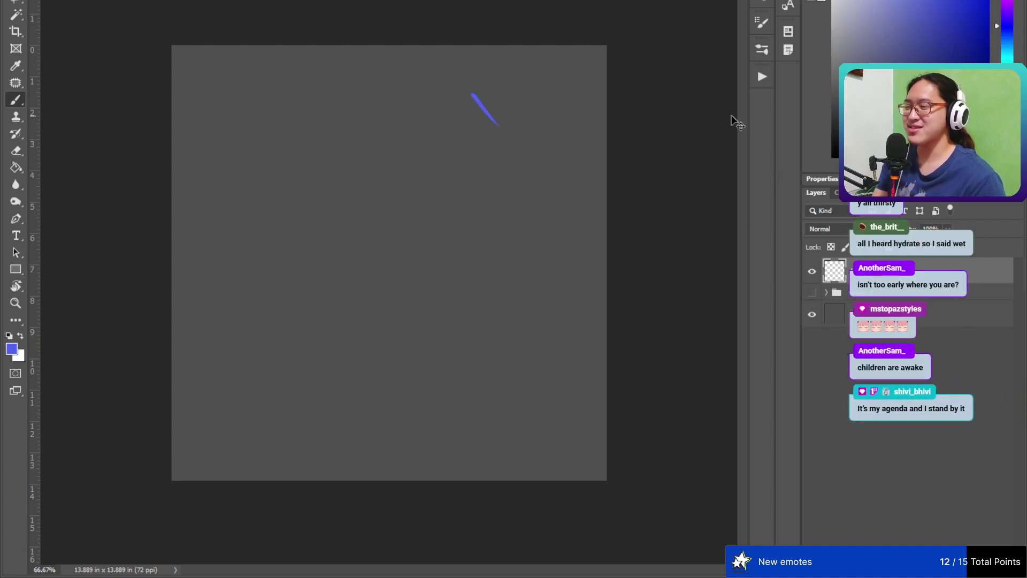
pyautogui.hotkey('ctrl', 'z')
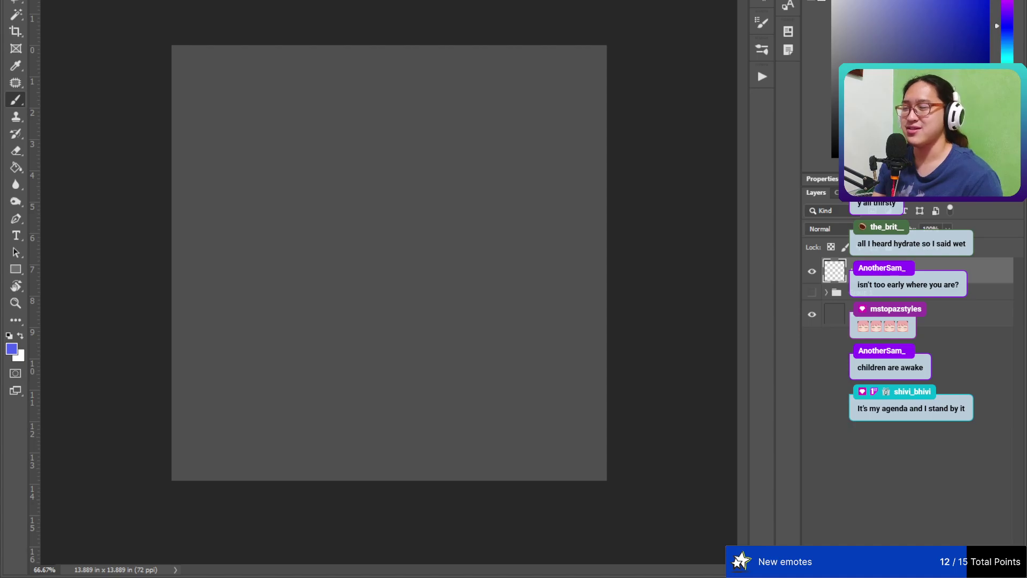
# - Set the brush colour to pink, draw a short vertical test stroke, switch to a stronger red, and erase the stroke
pyautogui.click(1007, 3)
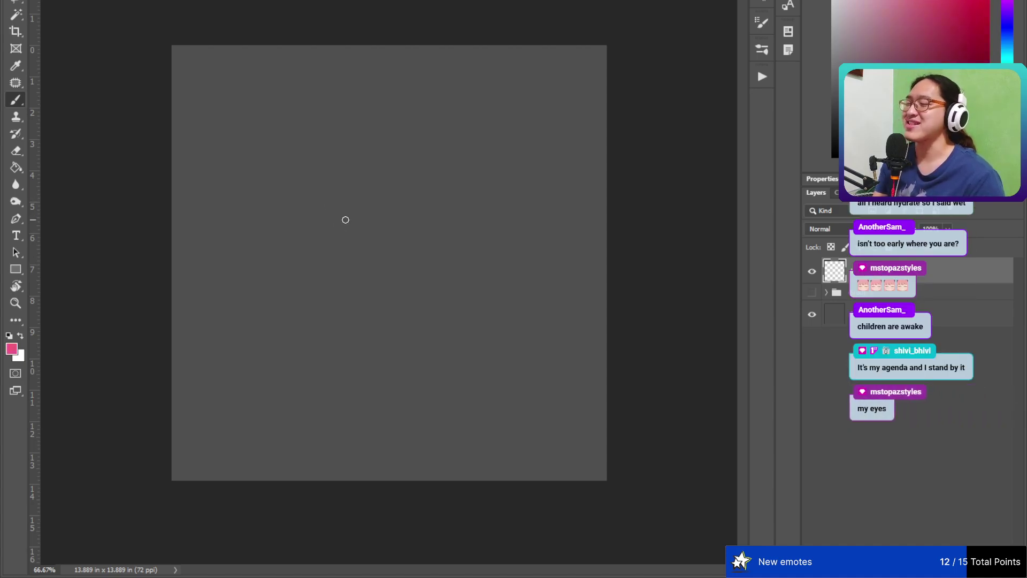
pyautogui.moveTo(345, 140); pyautogui.dragTo(346, 121)
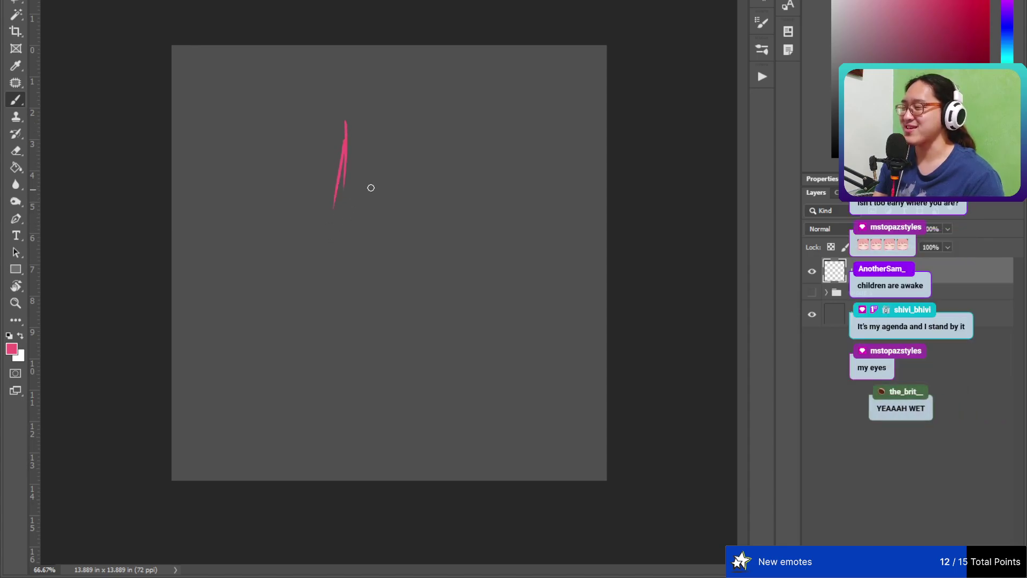
pyautogui.click(985, 5)
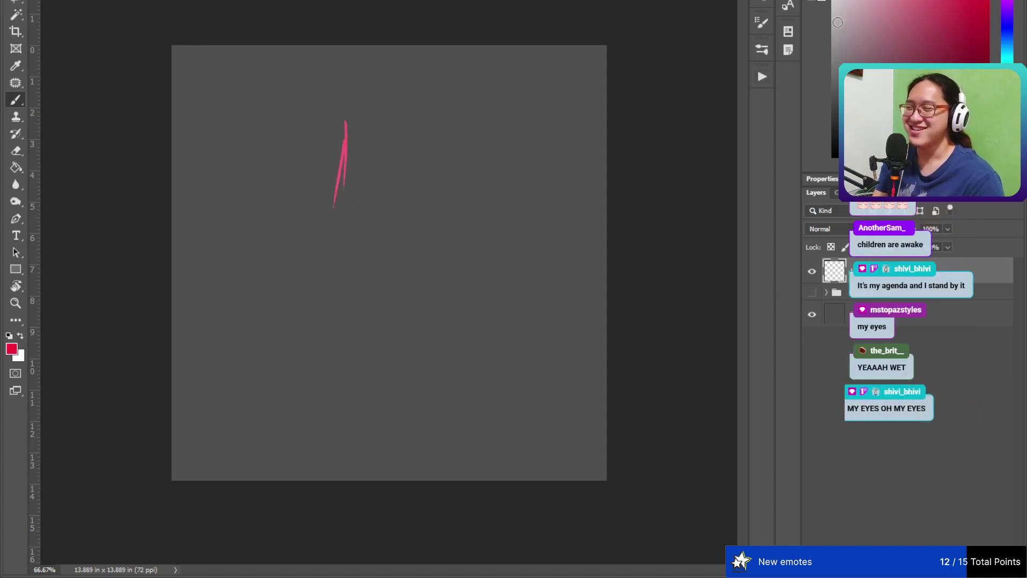
pyautogui.press('e')
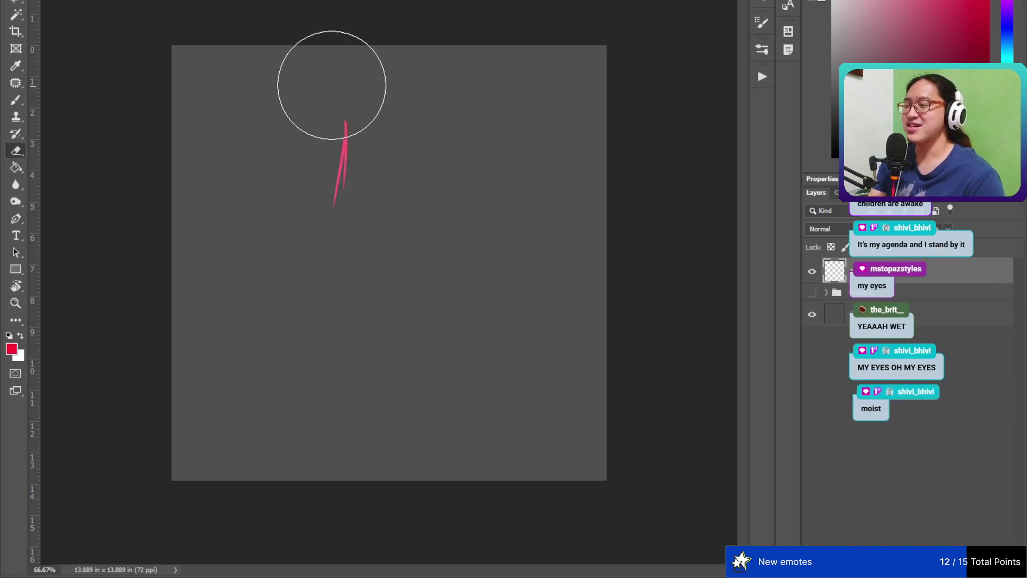
pyautogui.moveTo(316, 85); pyautogui.dragTo(355, 85)
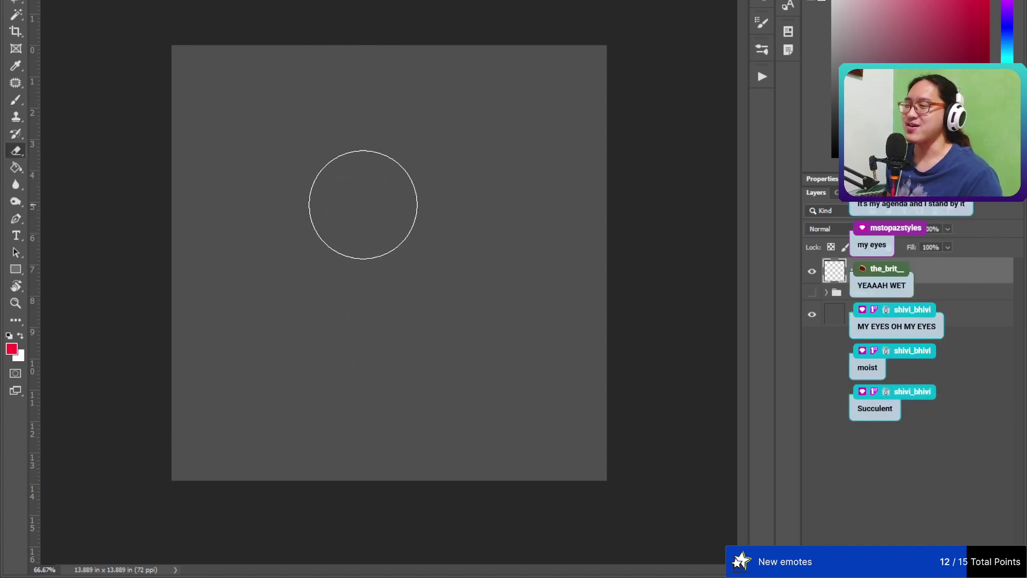
# - Draw two short parallel vertical red strokes in the canvas's upper area and erase them
pyautogui.press('b')
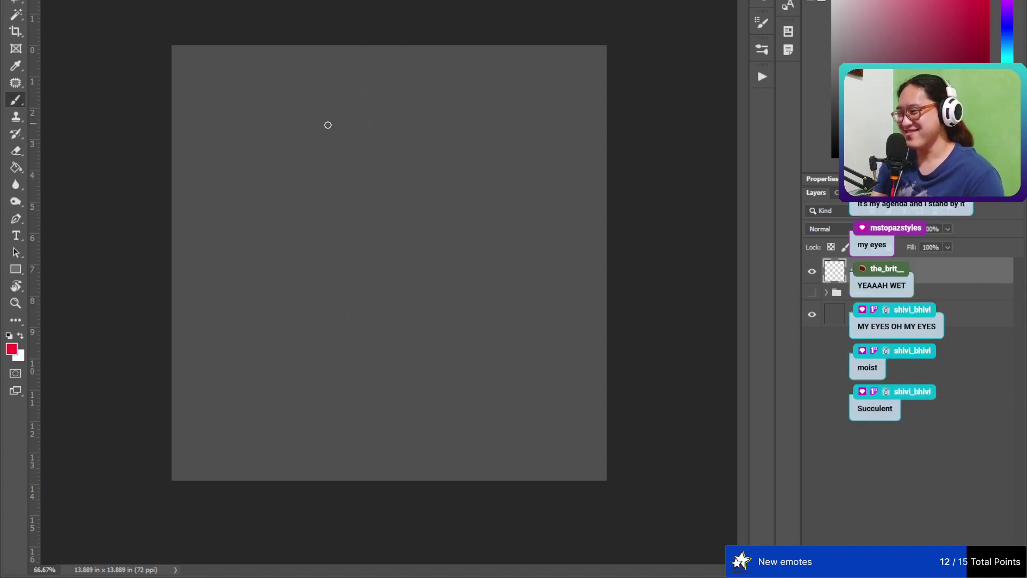
pyautogui.moveTo(332, 112); pyautogui.dragTo(339, 189)
pyautogui.moveTo(348, 105); pyautogui.dragTo(350, 160)
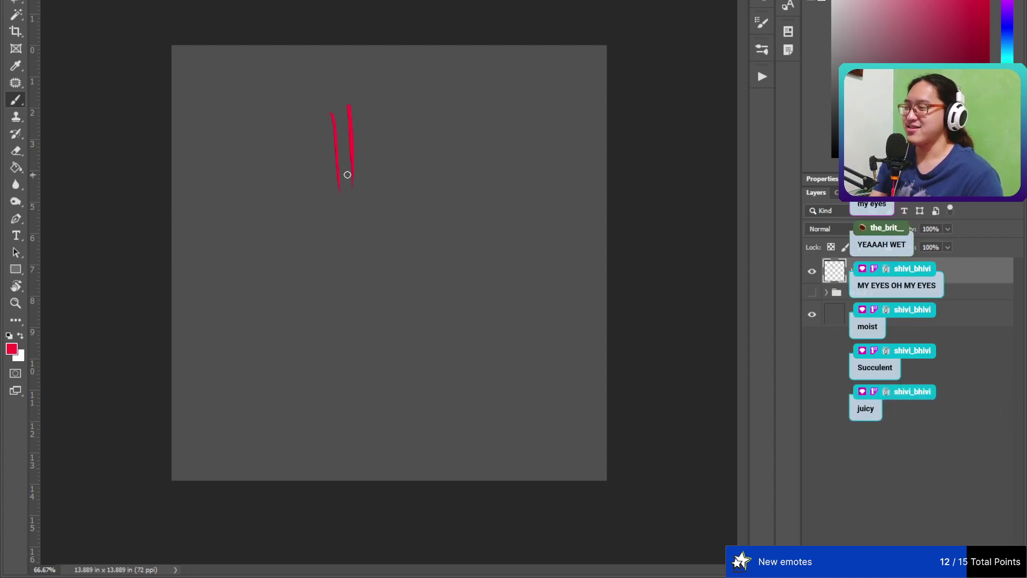
pyautogui.press('e')
pyautogui.moveTo(376, 80); pyautogui.dragTo(360, 150)
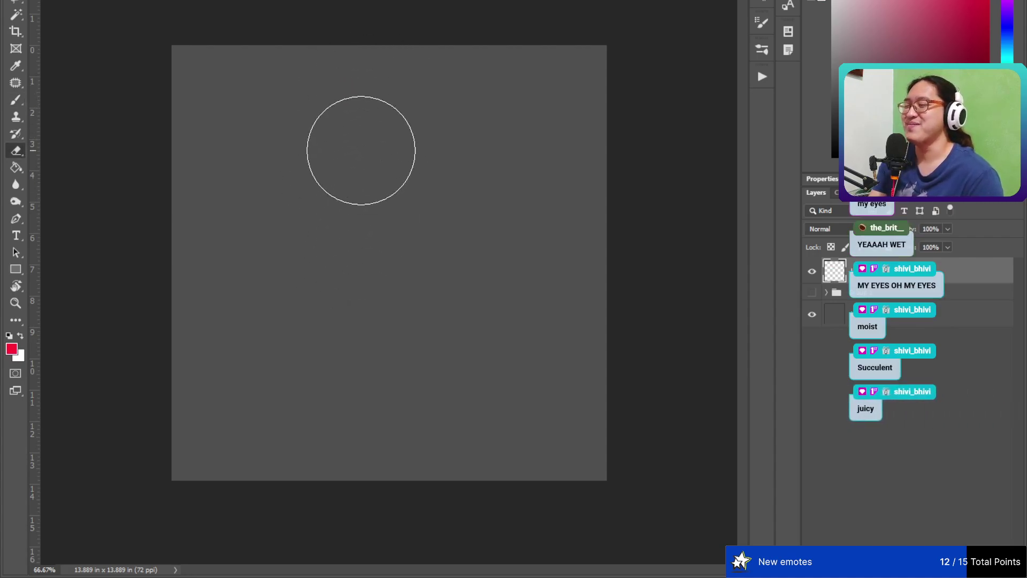
# - Sketch a red bottle outline with a narrow neck, rounded shoulders, long sides and a lobed base in the canvas's centre
pyautogui.press('b')
pyautogui.moveTo(343, 96); pyautogui.dragTo(347, 190)
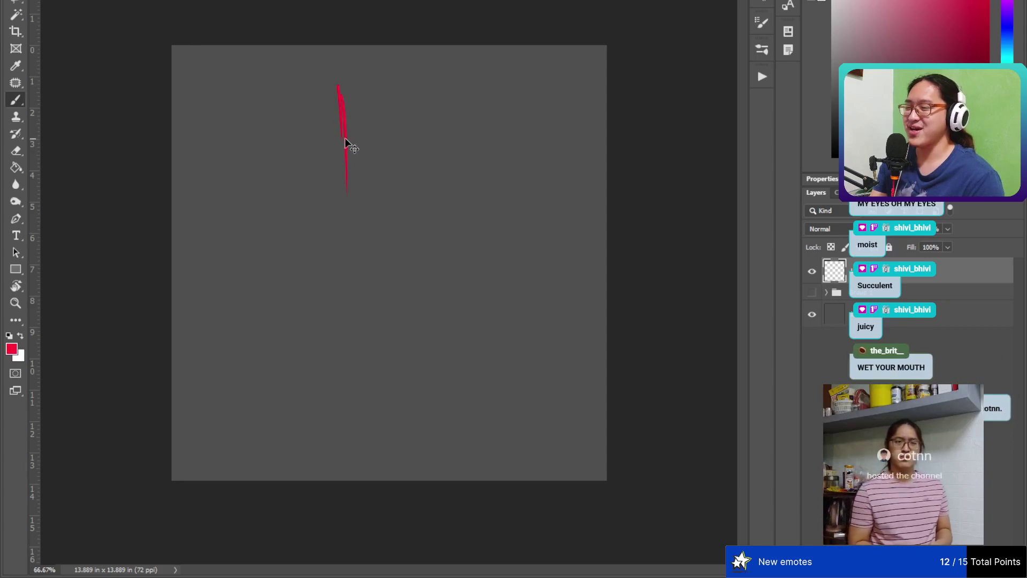
pyautogui.moveTo(346, 144); pyautogui.dragTo(299, 276)
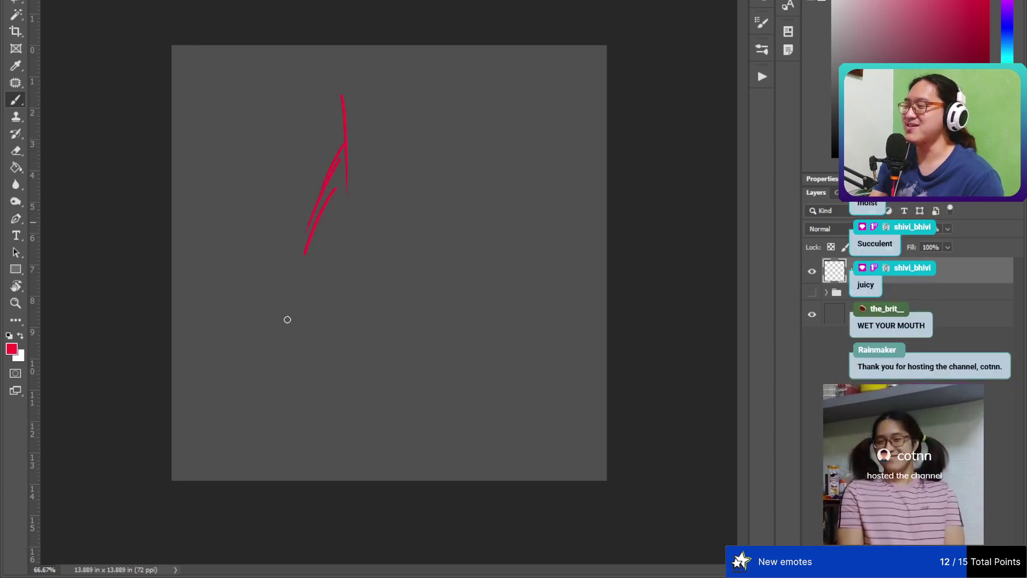
pyautogui.moveTo(319, 218)
pyautogui.mouseDown()
pyautogui.moveTo(329, 395)
pyautogui.moveTo(372, 429)
pyautogui.moveTo(354, 406)
pyautogui.moveTo(360, 433)
pyautogui.moveTo(366, 404)
pyautogui.moveTo(373, 411)
pyautogui.moveTo(383, 394)
pyautogui.moveTo(403, 420)
pyautogui.mouseUp()
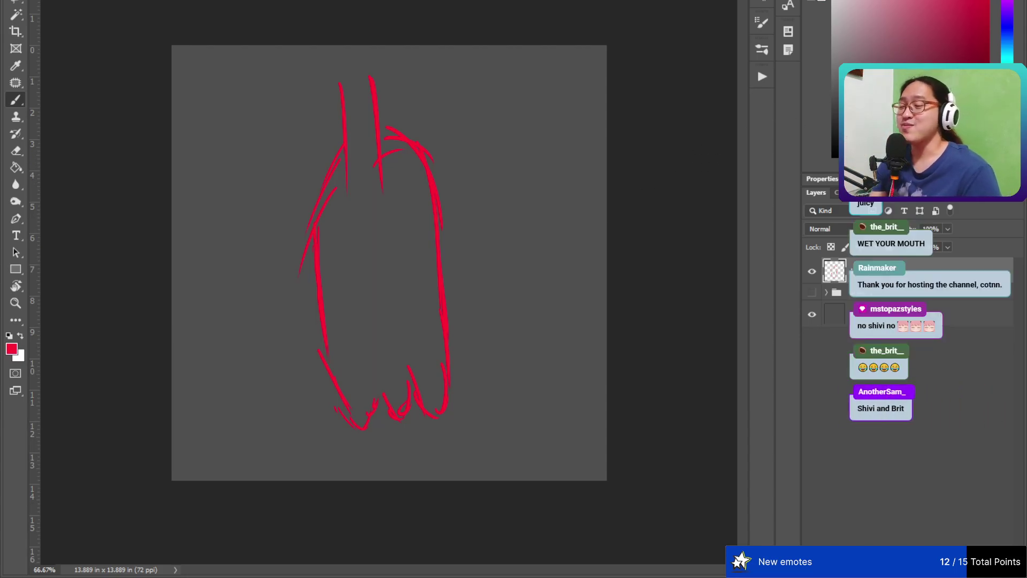
# - Reset the brush colour to black, draw label lines across the bottle's body, and add a filled oval at its mouth
pyautogui.press('d')
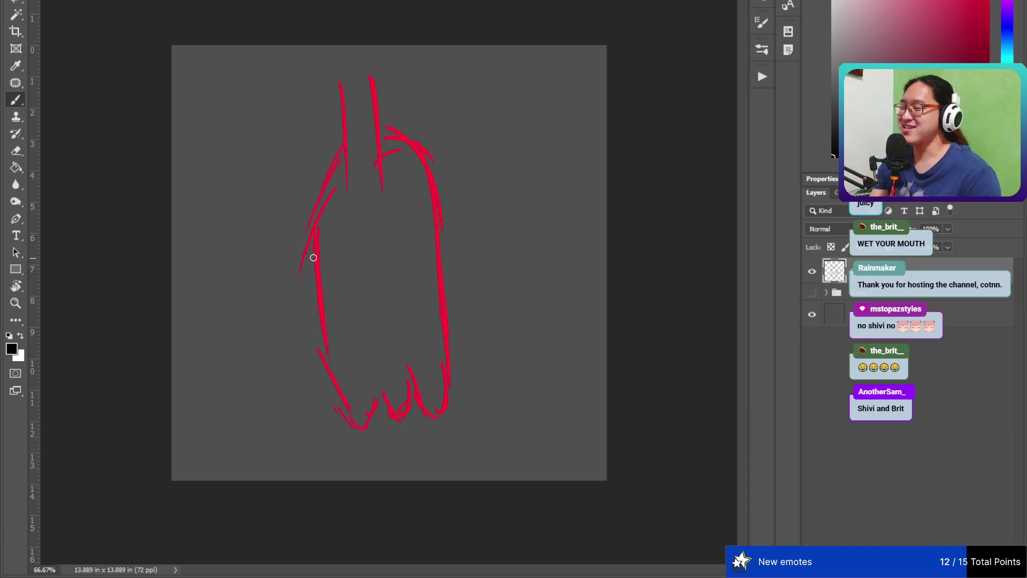
pyautogui.moveTo(313, 258); pyautogui.dragTo(436, 216)
pyautogui.moveTo(322, 300); pyautogui.dragTo(385, 300)
pyautogui.moveTo(346, 316); pyautogui.dragTo(411, 290)
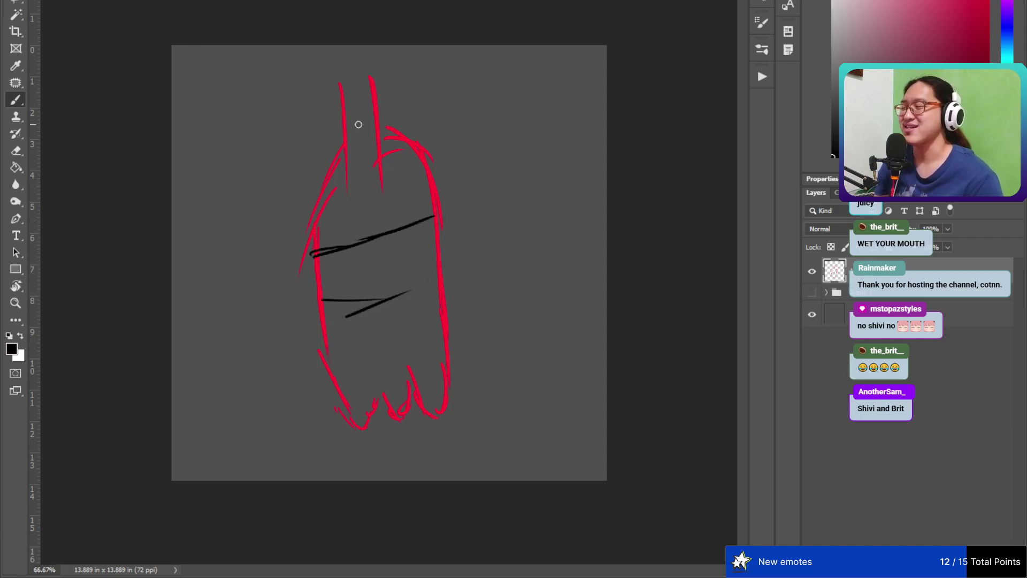
pyautogui.moveTo(370, 70)
pyautogui.mouseDown()
pyautogui.moveTo(327, 93)
pyautogui.moveTo(344, 98)
pyautogui.moveTo(359, 80)
pyautogui.mouseUp()
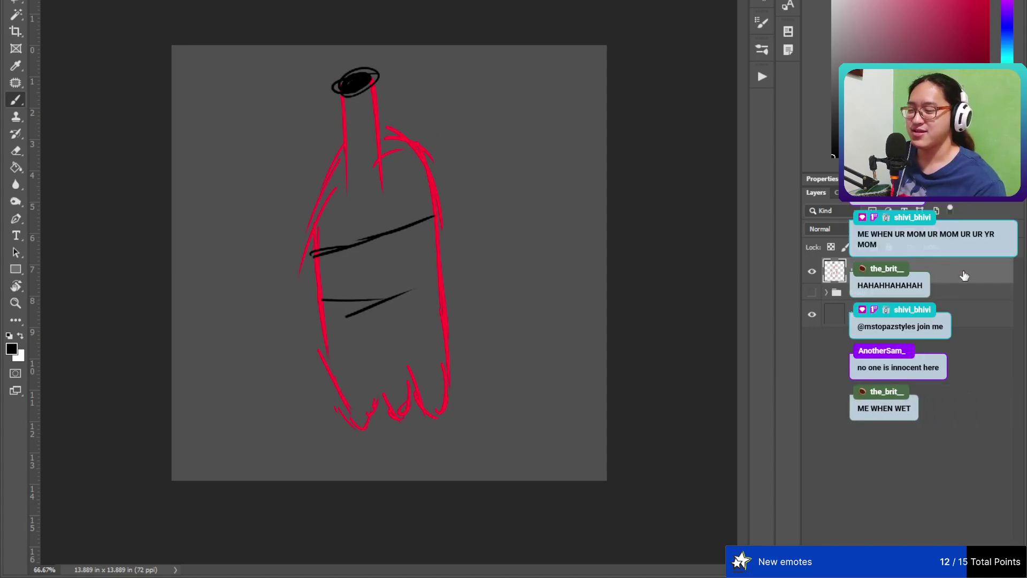
# - Add a new layer above the bottle sketch and hide the bottle layer
pyautogui.hotkey('ctrl', 'shift', 'alt', 'n')
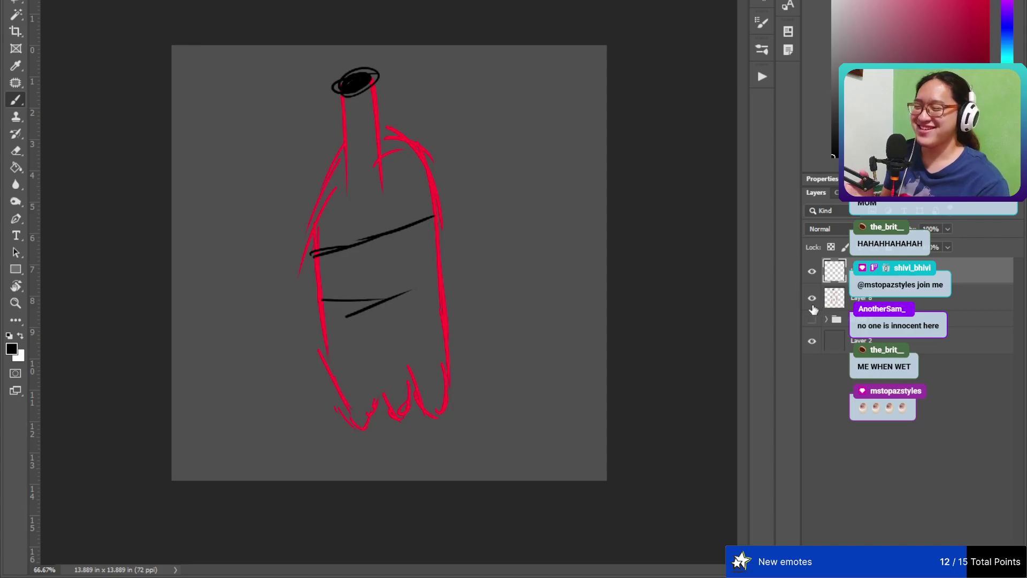
pyautogui.moveTo(812, 298); pyautogui.dragTo(812, 319)
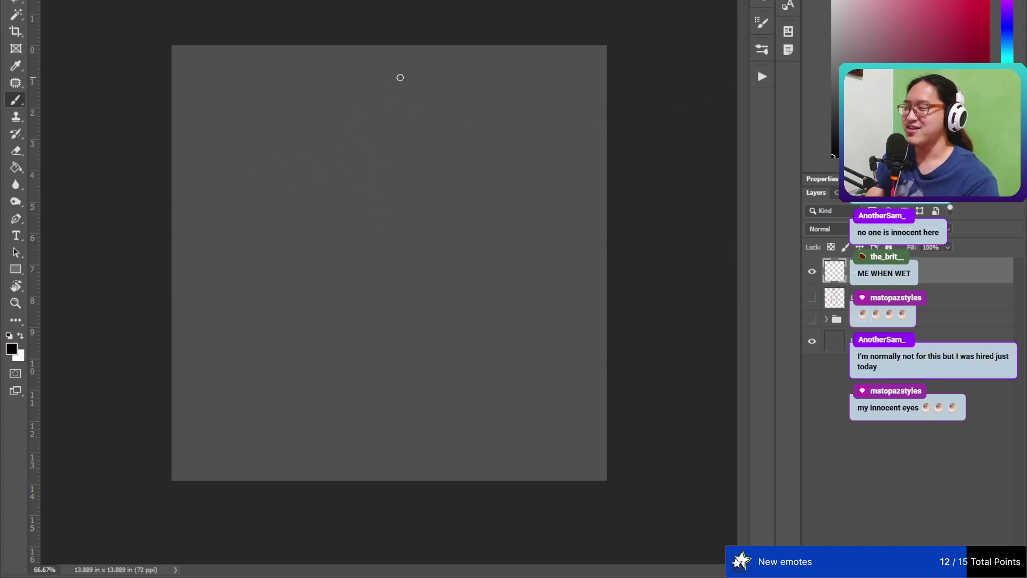
# - Try short black curves and a thin diagonal stroke in the canvas's upper area, and clear them
pyautogui.moveTo(400, 78); pyautogui.dragTo(362, 89)
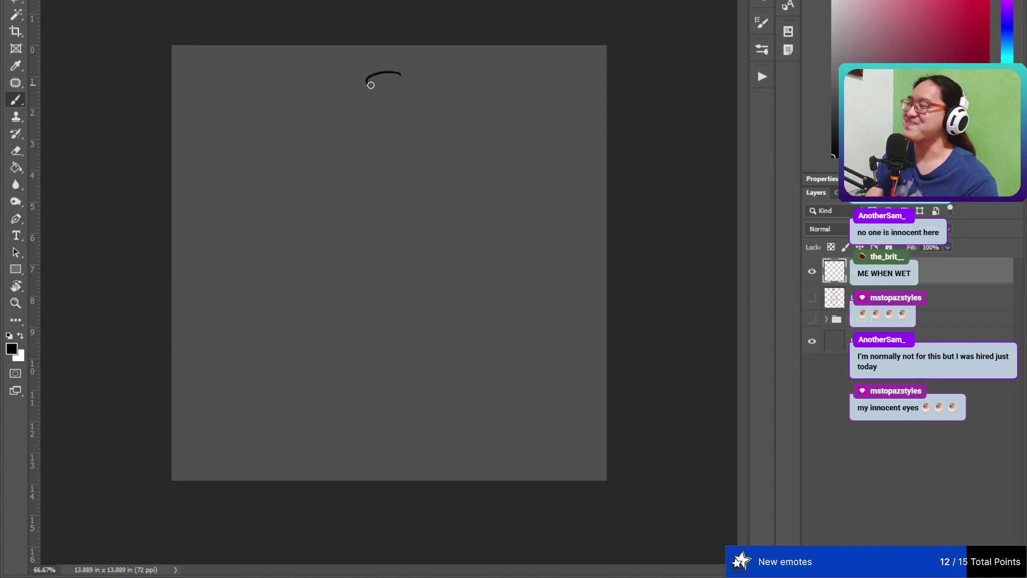
pyautogui.moveTo(402, 75)
pyautogui.mouseDown()
pyautogui.moveTo(373, 88)
pyautogui.moveTo(394, 67)
pyautogui.moveTo(383, 89)
pyautogui.moveTo(394, 79)
pyautogui.moveTo(399, 90)
pyautogui.moveTo(413, 76)
pyautogui.moveTo(366, 96)
pyautogui.moveTo(402, 114)
pyautogui.mouseUp()
pyautogui.press('e')
pyautogui.press('b')
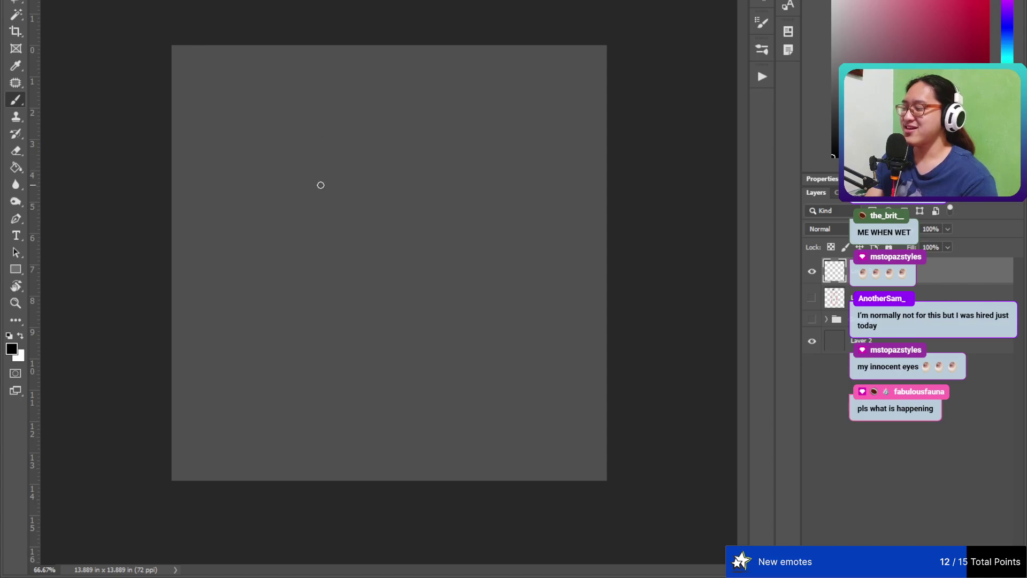
pyautogui.moveTo(319, 204)
pyautogui.mouseDown()
pyautogui.moveTo(361, 115)
pyautogui.moveTo(330, 199)
pyautogui.mouseUp()
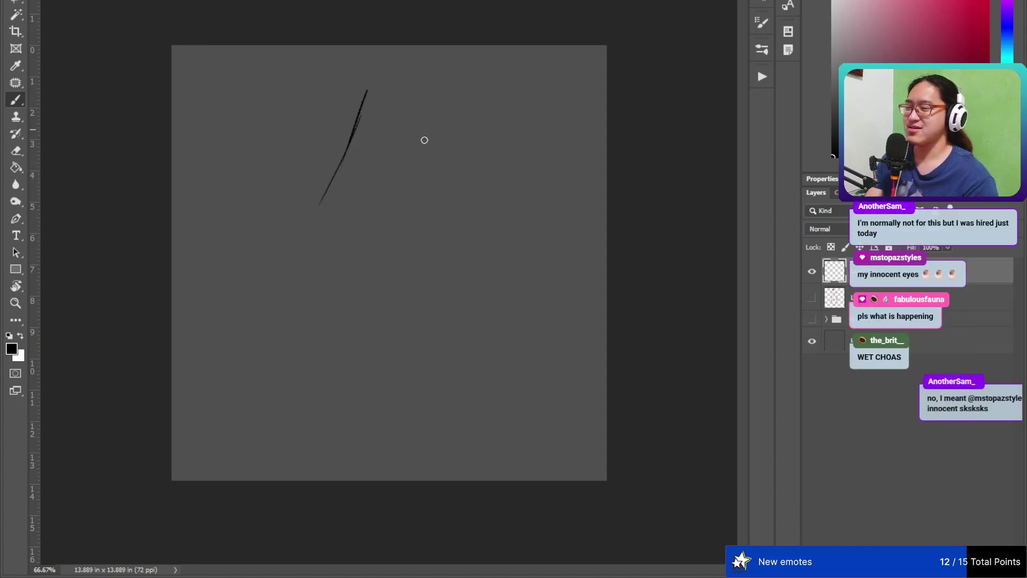
pyautogui.hotkey('ctrl', 'z')
pyautogui.hotkey('ctrl', 'z')
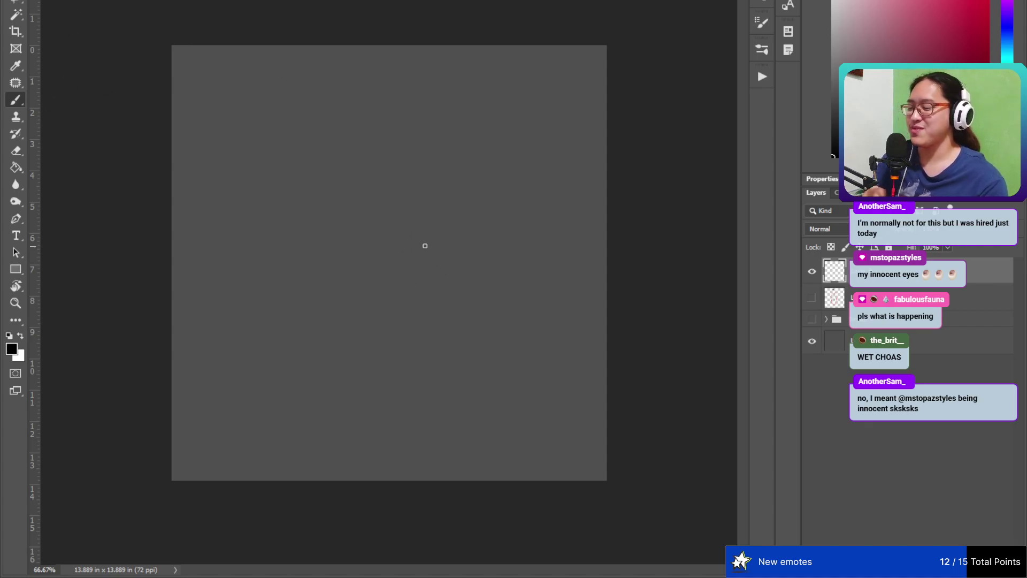
# - Set the brush colour to crimson, scribble soft zigzag strokes in the canvas's upper area, and erase them
pyautogui.click(927, 20)
pyautogui.moveTo(338, 99)
pyautogui.mouseDown()
pyautogui.moveTo(351, 72)
pyautogui.moveTo(353, 144)
pyautogui.moveTo(447, 59)
pyautogui.moveTo(488, 113)
pyautogui.moveTo(479, 124)
pyautogui.mouseUp()
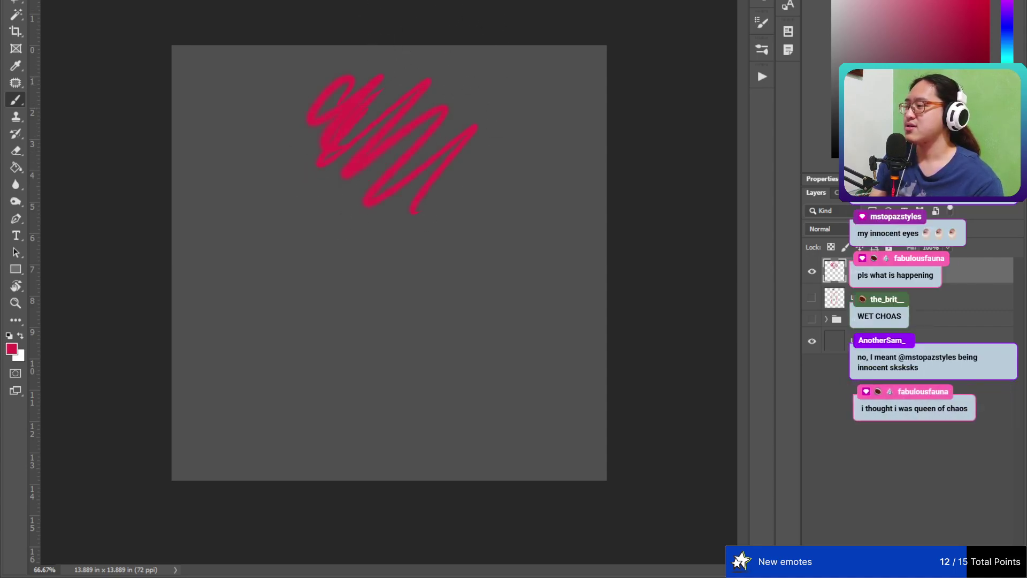
pyautogui.moveTo(322, 47); pyautogui.dragTo(270, 115)
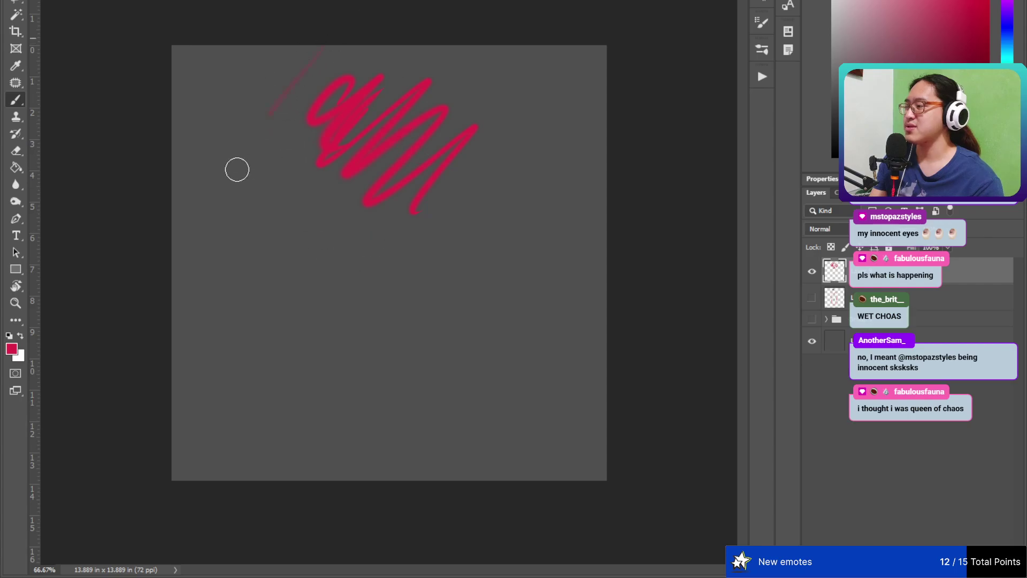
pyautogui.press('e')
pyautogui.moveTo(447, 69)
pyautogui.mouseDown()
pyautogui.moveTo(264, 114)
pyautogui.moveTo(287, 218)
pyautogui.mouseUp()
pyautogui.press('b')
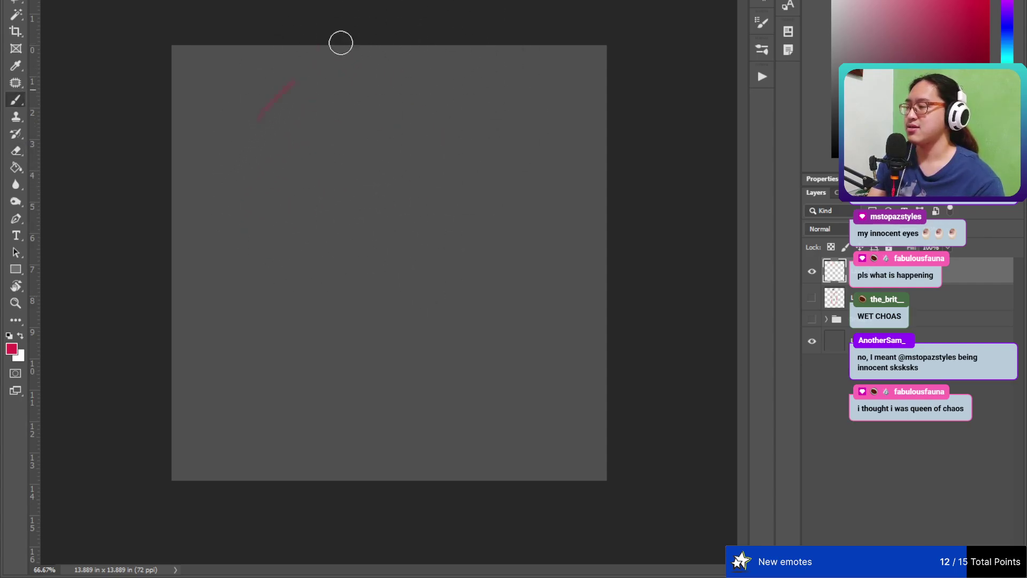
# - Scribble a large soft crimson patch, overlay it with blue zigzag strokes to blend the colours, and erase everything
pyautogui.moveTo(341, 42)
pyautogui.mouseDown()
pyautogui.moveTo(376, 37)
pyautogui.moveTo(303, 135)
pyautogui.moveTo(224, 287)
pyautogui.moveTo(235, 253)
pyautogui.moveTo(231, 357)
pyautogui.moveTo(244, 387)
pyautogui.moveTo(390, 332)
pyautogui.moveTo(425, 366)
pyautogui.moveTo(505, 328)
pyautogui.mouseUp()
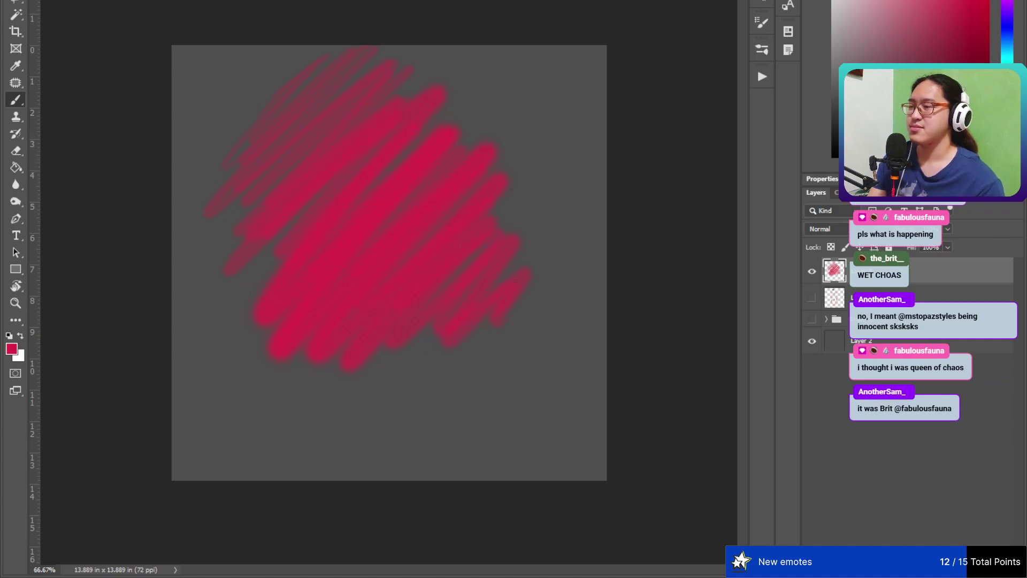
pyautogui.moveTo(1008, 59); pyautogui.dragTo(1007, 37)
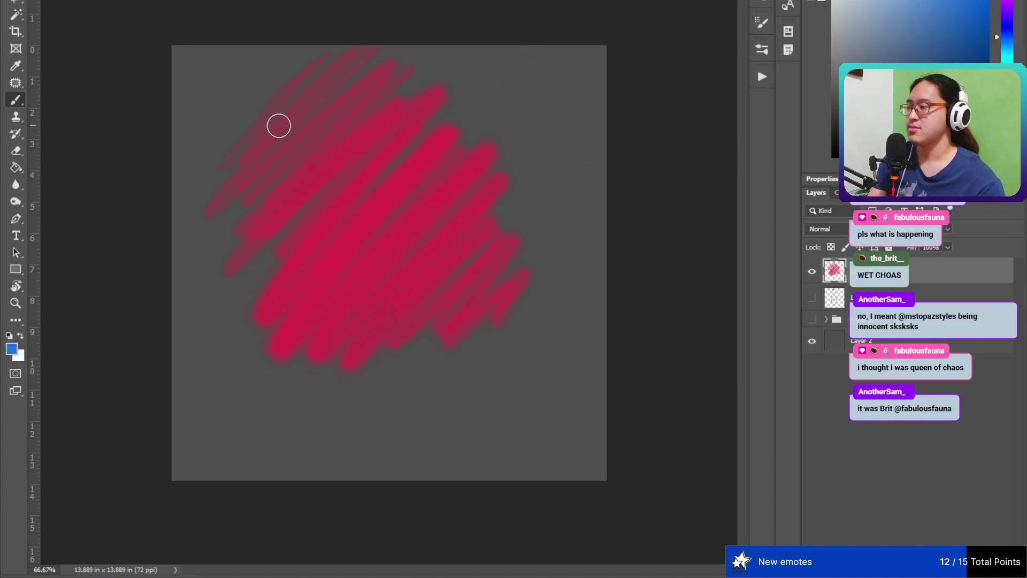
pyautogui.moveTo(279, 126)
pyautogui.mouseDown()
pyautogui.moveTo(352, 60)
pyautogui.moveTo(388, 62)
pyautogui.moveTo(387, 100)
pyautogui.moveTo(423, 109)
pyautogui.moveTo(438, 131)
pyautogui.moveTo(489, 261)
pyautogui.moveTo(476, 334)
pyautogui.mouseUp()
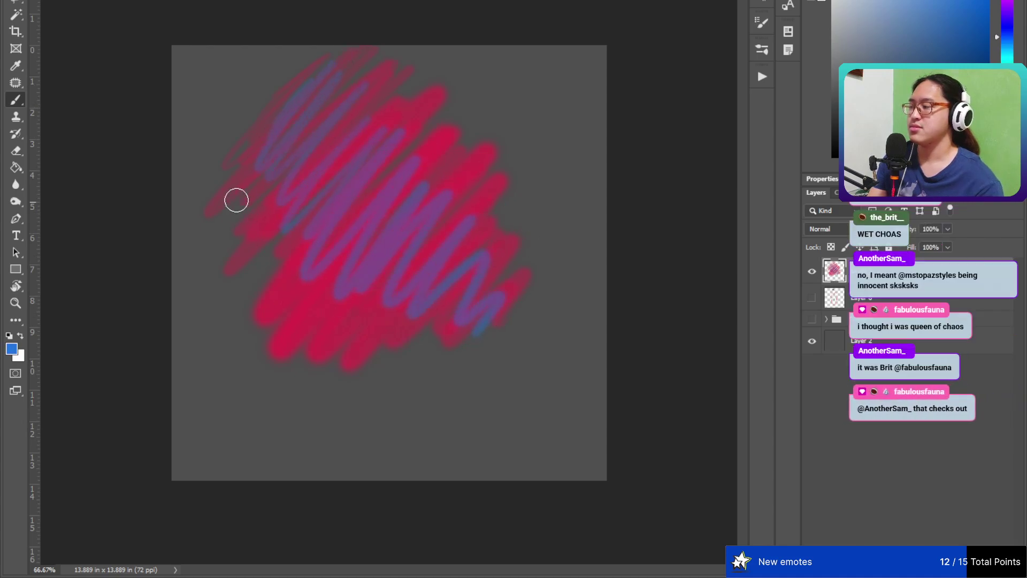
pyautogui.moveTo(245, 181)
pyautogui.mouseDown()
pyautogui.moveTo(367, 142)
pyautogui.moveTo(343, 195)
pyautogui.moveTo(371, 207)
pyautogui.moveTo(496, 163)
pyautogui.moveTo(525, 196)
pyautogui.moveTo(520, 287)
pyautogui.mouseUp()
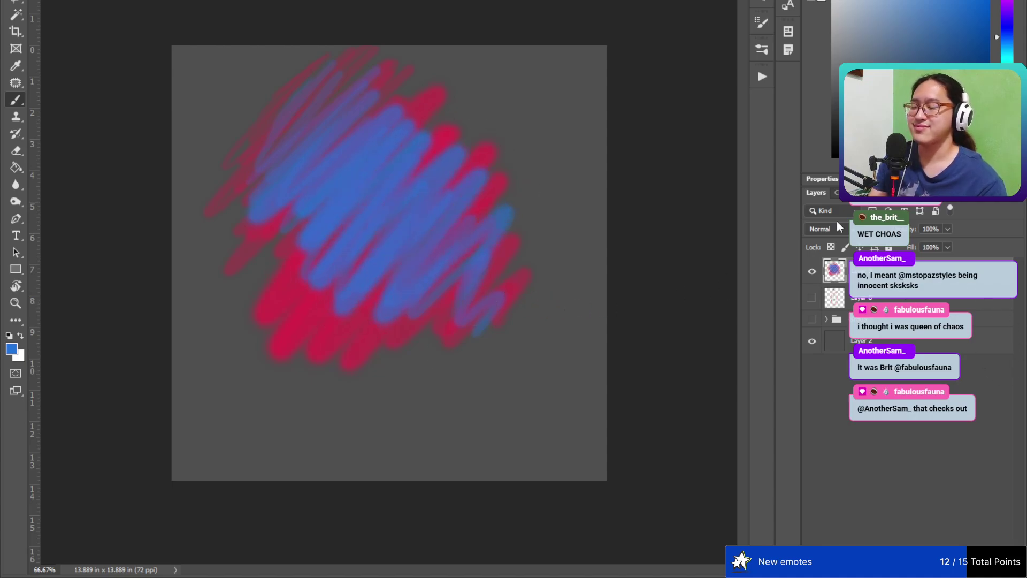
pyautogui.press('e')
pyautogui.moveTo(516, 166)
pyautogui.mouseDown()
pyautogui.moveTo(676, 180)
pyautogui.moveTo(556, 138)
pyautogui.moveTo(389, 107)
pyautogui.moveTo(321, 23)
pyautogui.moveTo(442, 115)
pyautogui.mouseUp()
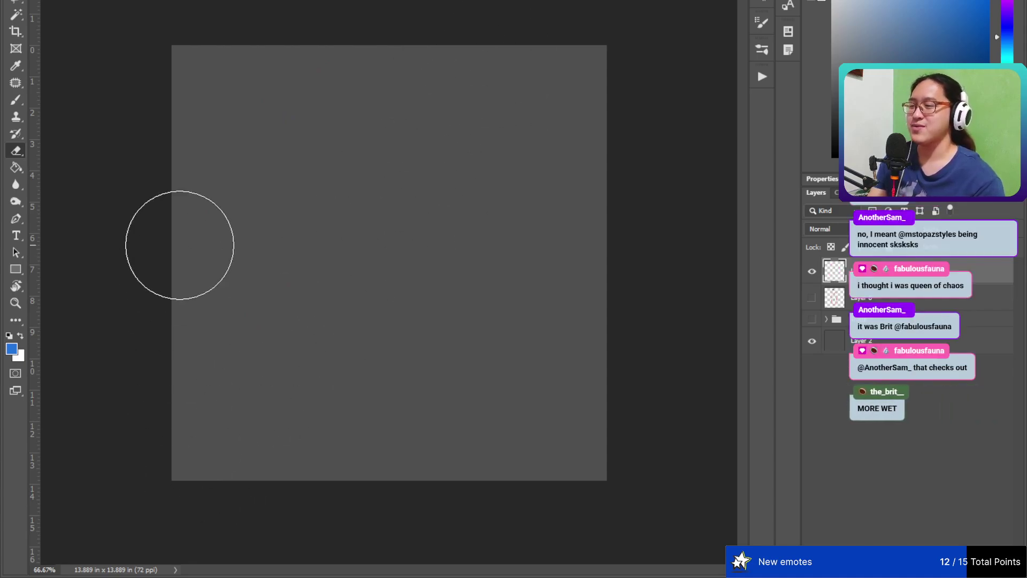
pyautogui.press('b')
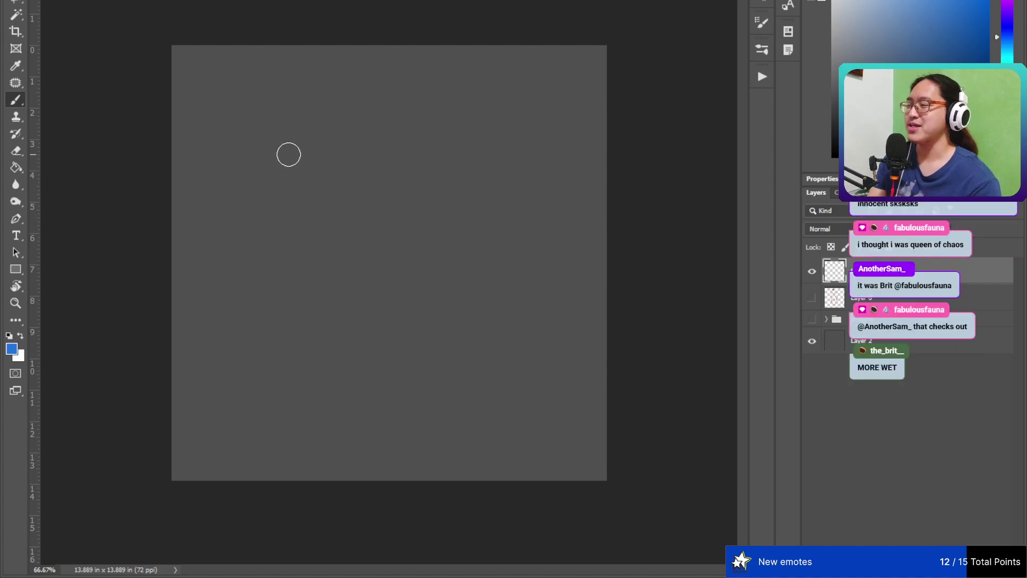
# - Try a small solid blue blob and a large looping red stroke, undoing the test strokes
pyautogui.moveTo(289, 153)
pyautogui.mouseDown()
pyautogui.moveTo(308, 188)
pyautogui.moveTo(310, 153)
pyautogui.moveTo(304, 180)
pyautogui.moveTo(312, 155)
pyautogui.moveTo(285, 174)
pyautogui.moveTo(315, 195)
pyautogui.moveTo(305, 142)
pyautogui.mouseUp()
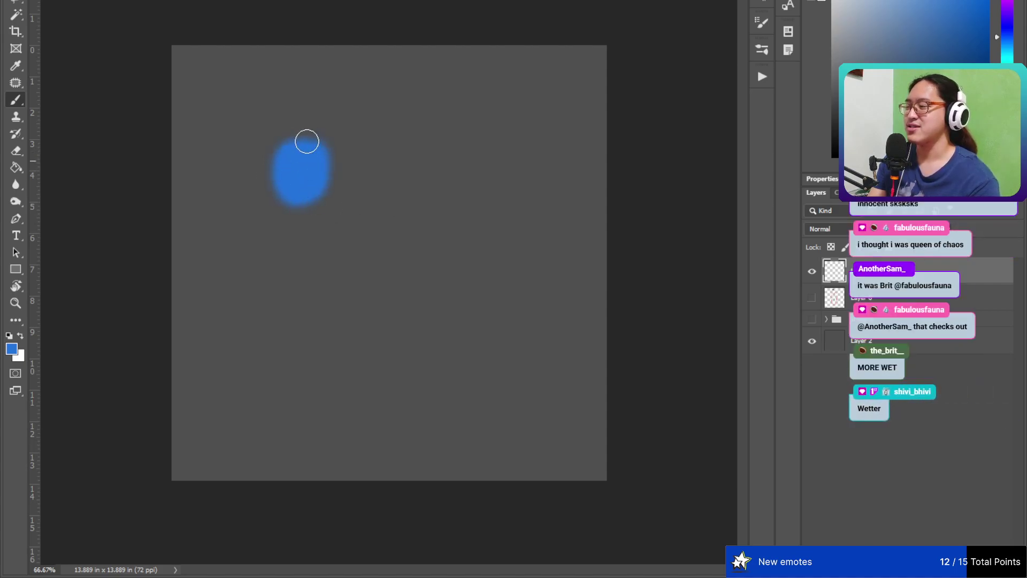
pyautogui.hotkey('ctrl', 'z')
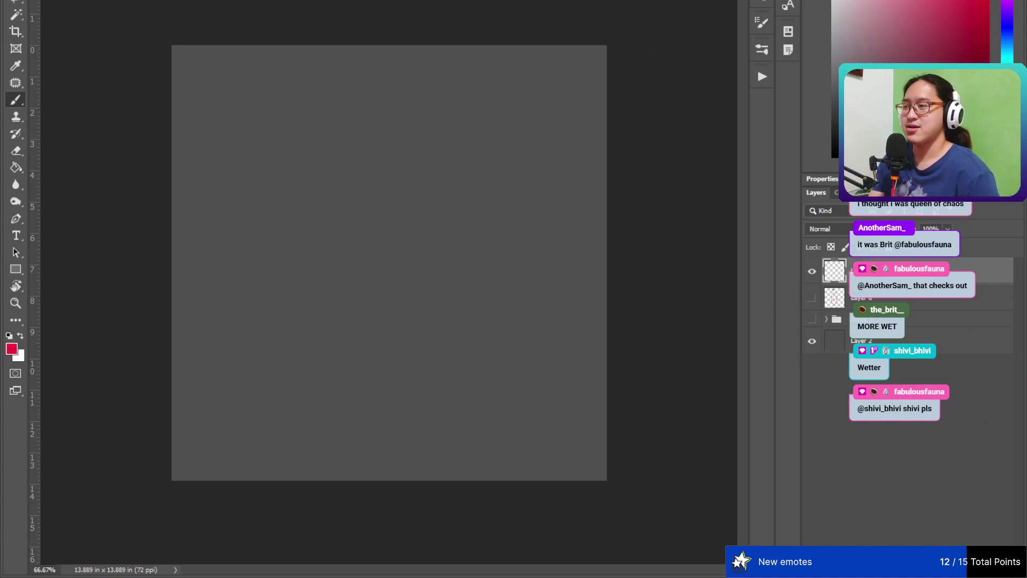
pyautogui.moveTo(383, 101); pyautogui.dragTo(282, 332)
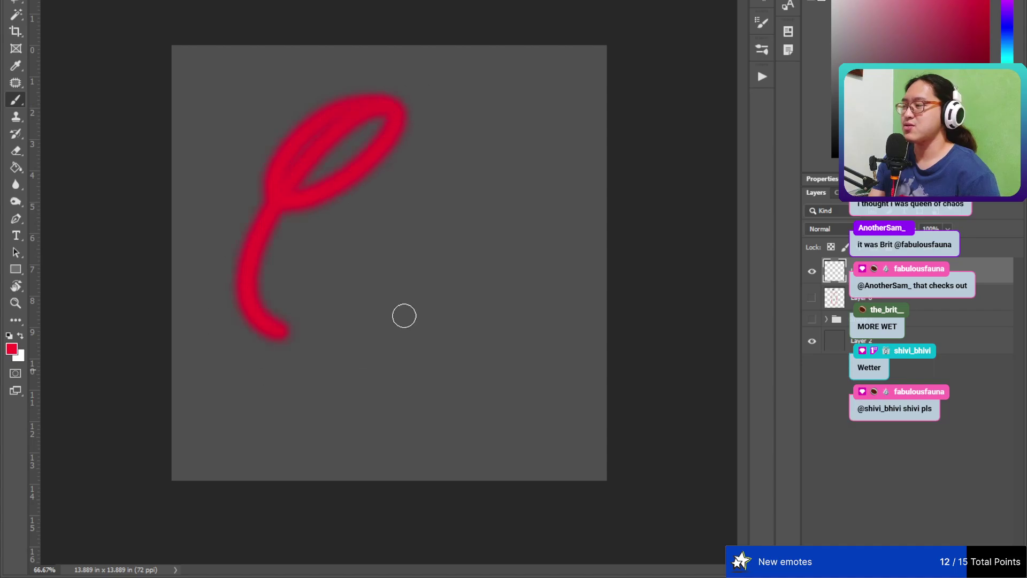
pyautogui.moveTo(404, 316); pyautogui.dragTo(399, 143)
pyautogui.hotkey('ctrl', 'z')
# - Fill most of the canvas with a large patch of overlapping soft red scribbles and lower its layer's opacity
pyautogui.moveTo(302, 101)
pyautogui.mouseDown()
pyautogui.moveTo(236, 171)
pyautogui.moveTo(242, 222)
pyautogui.moveTo(354, 248)
pyautogui.moveTo(358, 301)
pyautogui.moveTo(421, 321)
pyautogui.moveTo(513, 322)
pyautogui.moveTo(567, 203)
pyautogui.moveTo(565, 109)
pyautogui.moveTo(522, 66)
pyautogui.moveTo(398, 64)
pyautogui.moveTo(267, 108)
pyautogui.moveTo(255, 148)
pyautogui.mouseUp()
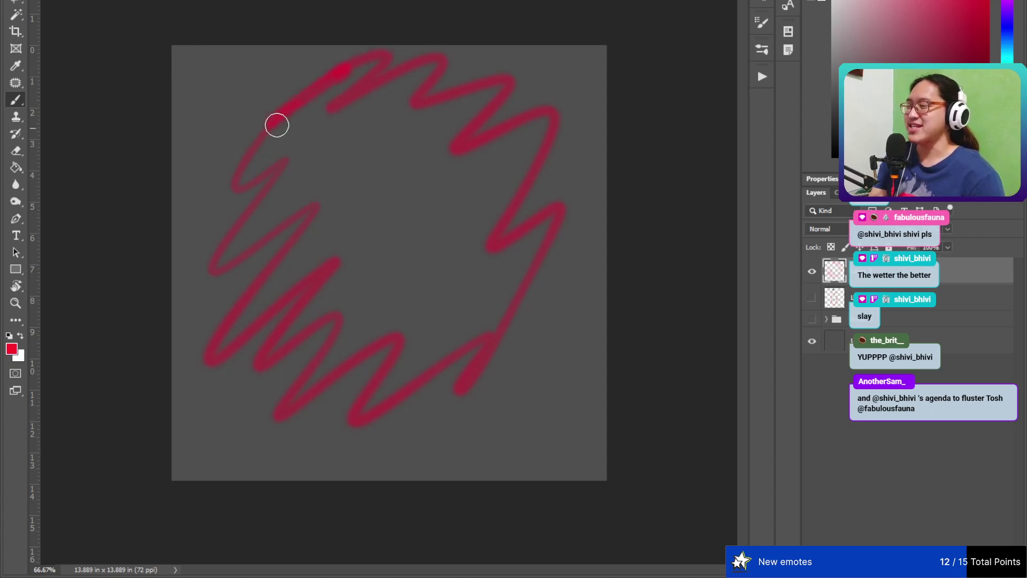
pyautogui.moveTo(249, 157)
pyautogui.mouseDown()
pyautogui.moveTo(357, 70)
pyautogui.moveTo(381, 76)
pyautogui.moveTo(268, 133)
pyautogui.moveTo(230, 181)
pyautogui.moveTo(315, 141)
pyautogui.moveTo(369, 131)
pyautogui.moveTo(268, 225)
pyautogui.moveTo(304, 196)
pyautogui.mouseUp()
pyautogui.moveTo(376, 117)
pyautogui.mouseDown()
pyautogui.moveTo(316, 164)
pyautogui.moveTo(453, 54)
pyautogui.moveTo(409, 75)
pyautogui.moveTo(390, 138)
pyautogui.moveTo(400, 136)
pyautogui.moveTo(325, 195)
pyautogui.moveTo(299, 242)
pyautogui.moveTo(331, 224)
pyautogui.moveTo(326, 213)
pyautogui.moveTo(341, 225)
pyautogui.moveTo(285, 292)
pyautogui.moveTo(297, 248)
pyautogui.moveTo(234, 291)
pyautogui.mouseUp()
pyautogui.moveTo(438, 142)
pyautogui.mouseDown()
pyautogui.moveTo(494, 117)
pyautogui.moveTo(483, 130)
pyautogui.moveTo(502, 111)
pyautogui.moveTo(399, 162)
pyautogui.moveTo(450, 144)
pyautogui.moveTo(499, 87)
pyautogui.moveTo(534, 71)
pyautogui.moveTo(492, 148)
pyautogui.moveTo(558, 109)
pyautogui.moveTo(533, 94)
pyautogui.moveTo(520, 100)
pyautogui.moveTo(517, 162)
pyautogui.moveTo(488, 158)
pyautogui.moveTo(421, 180)
pyautogui.moveTo(291, 305)
pyautogui.moveTo(272, 354)
pyautogui.moveTo(365, 302)
pyautogui.moveTo(344, 366)
pyautogui.moveTo(382, 327)
pyautogui.moveTo(409, 276)
pyautogui.moveTo(355, 410)
pyautogui.moveTo(442, 383)
pyautogui.moveTo(456, 410)
pyautogui.moveTo(444, 359)
pyautogui.moveTo(416, 336)
pyautogui.moveTo(508, 213)
pyautogui.moveTo(524, 236)
pyautogui.moveTo(568, 205)
pyautogui.moveTo(581, 249)
pyautogui.moveTo(529, 289)
pyautogui.moveTo(532, 328)
pyautogui.moveTo(565, 291)
pyautogui.moveTo(559, 265)
pyautogui.moveTo(425, 130)
pyautogui.moveTo(444, 93)
pyautogui.moveTo(352, 154)
pyautogui.moveTo(343, 132)
pyautogui.moveTo(381, 72)
pyautogui.moveTo(416, 51)
pyautogui.mouseUp()
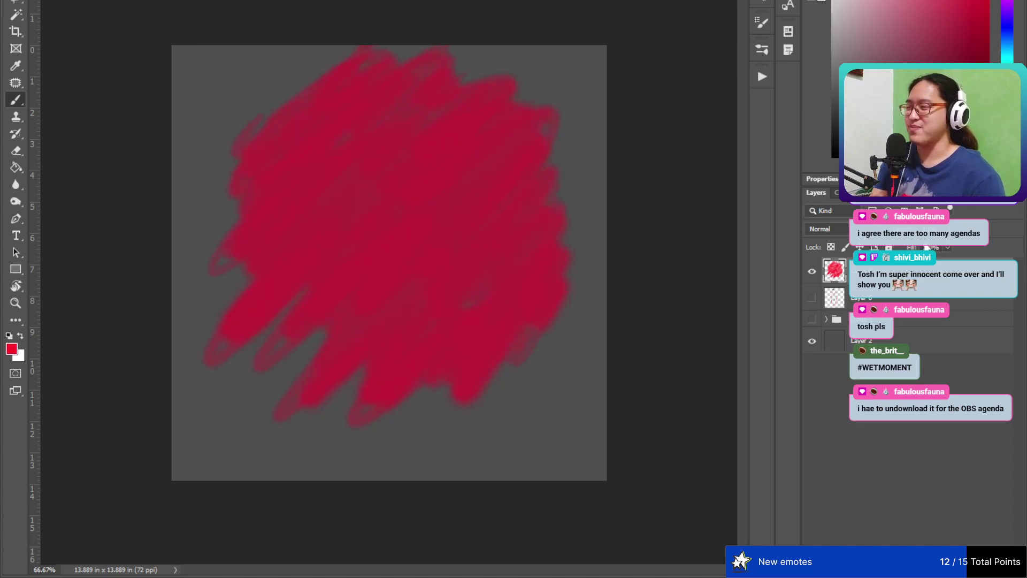
pyautogui.press('7')
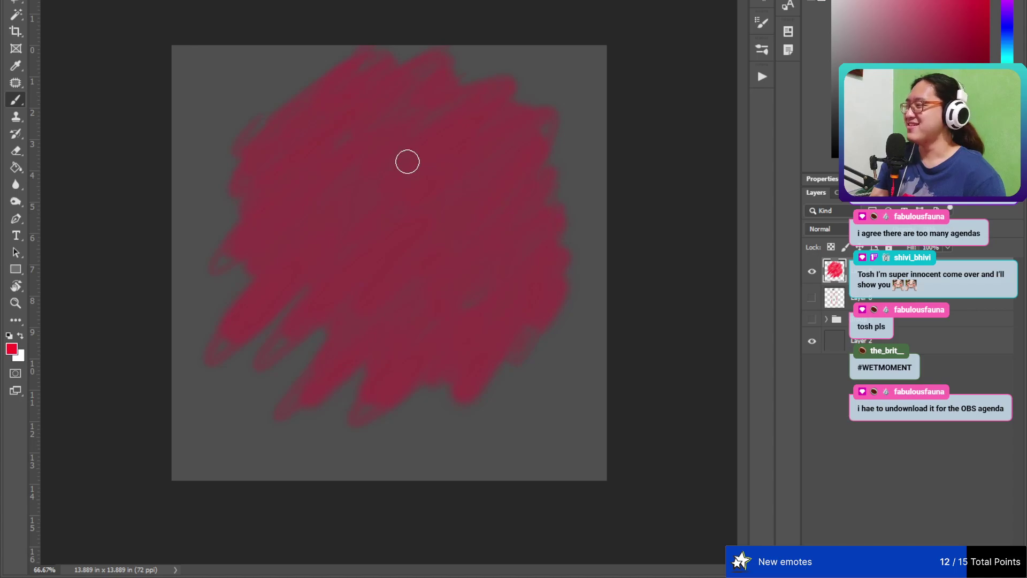
# - Move the red scribble patch slightly down on the canvas and add a new empty layer above it for brushwork
pyautogui.press('v')
pyautogui.moveTo(368, 153); pyautogui.dragTo(363, 172)
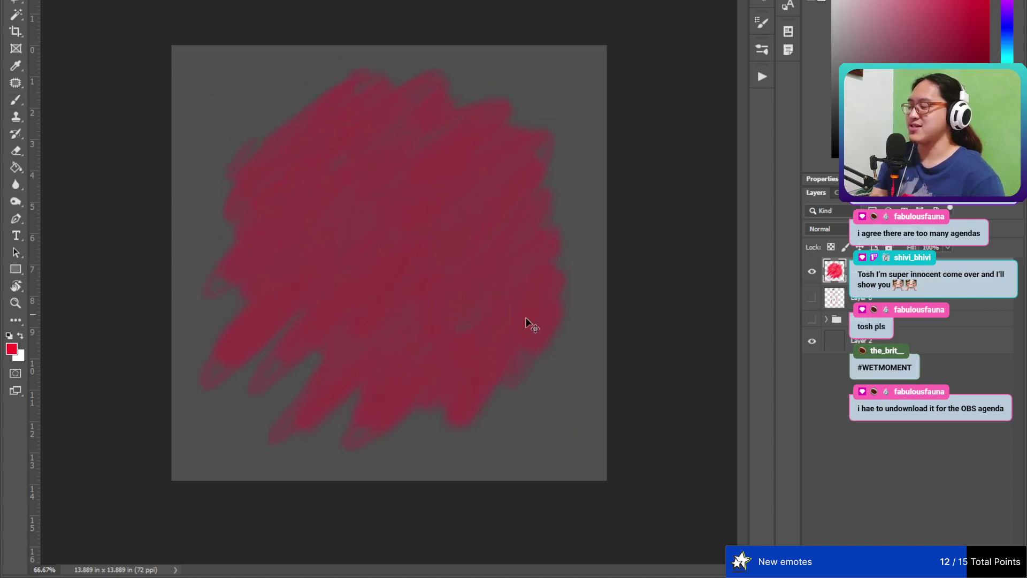
pyautogui.hotkey('ctrl', 'shift', 'alt', 'n')
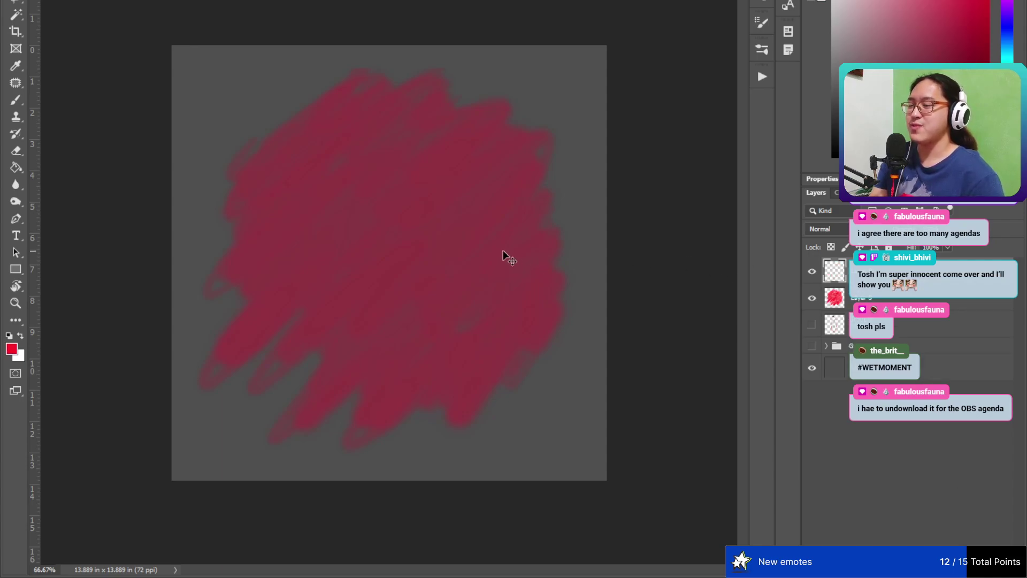
pyautogui.press('b')
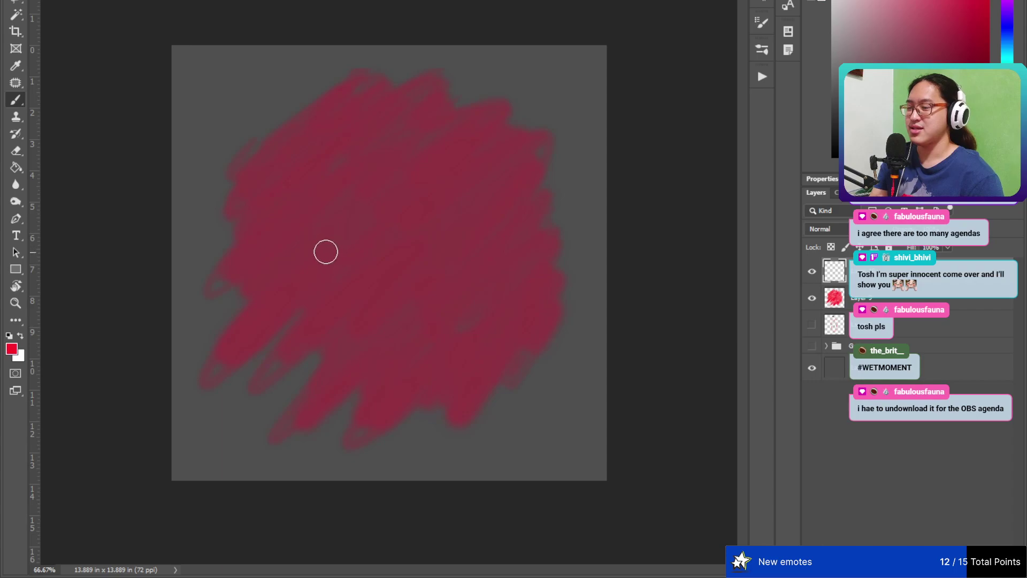
# - Try a red stroke and short black strokes over the red patch, undoing each one
pyautogui.moveTo(307, 176)
pyautogui.mouseDown()
pyautogui.moveTo(379, 152)
pyautogui.moveTo(433, 199)
pyautogui.mouseUp()
pyautogui.hotkey('ctrl', 'z')
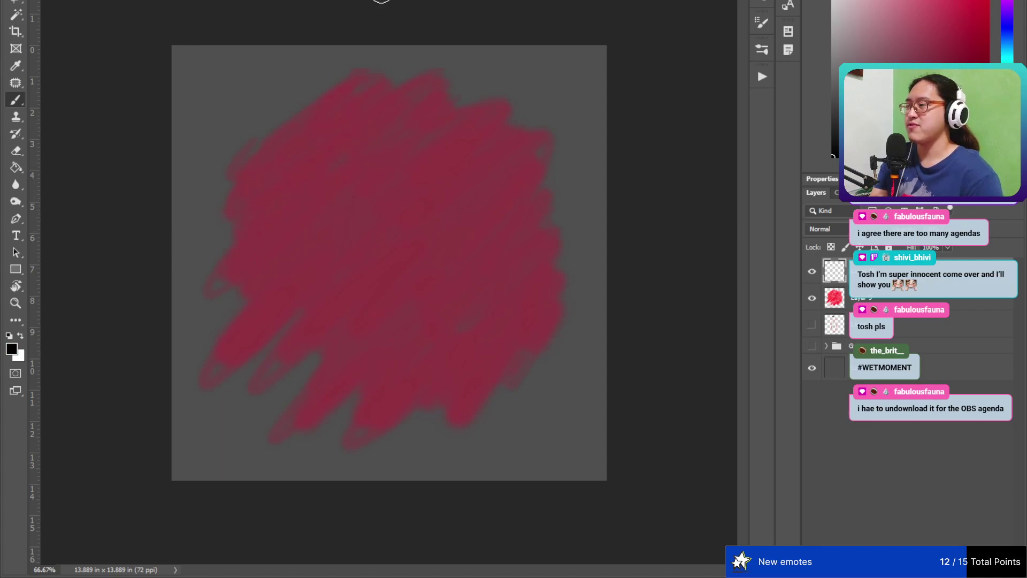
pyautogui.moveTo(332, 103); pyautogui.dragTo(314, 242)
pyautogui.hotkey('ctrl', 'z')
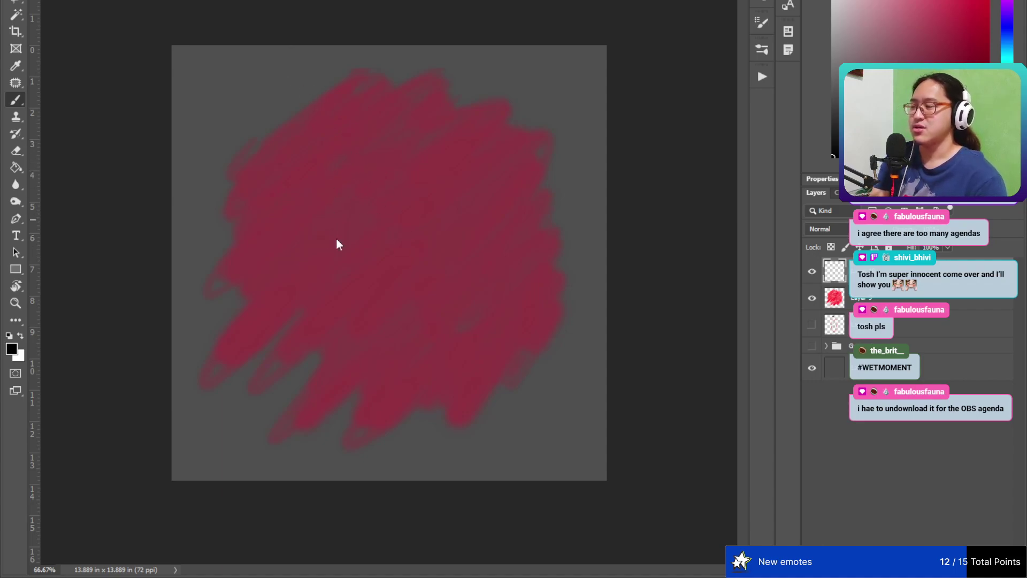
pyautogui.moveTo(328, 134); pyautogui.dragTo(319, 192)
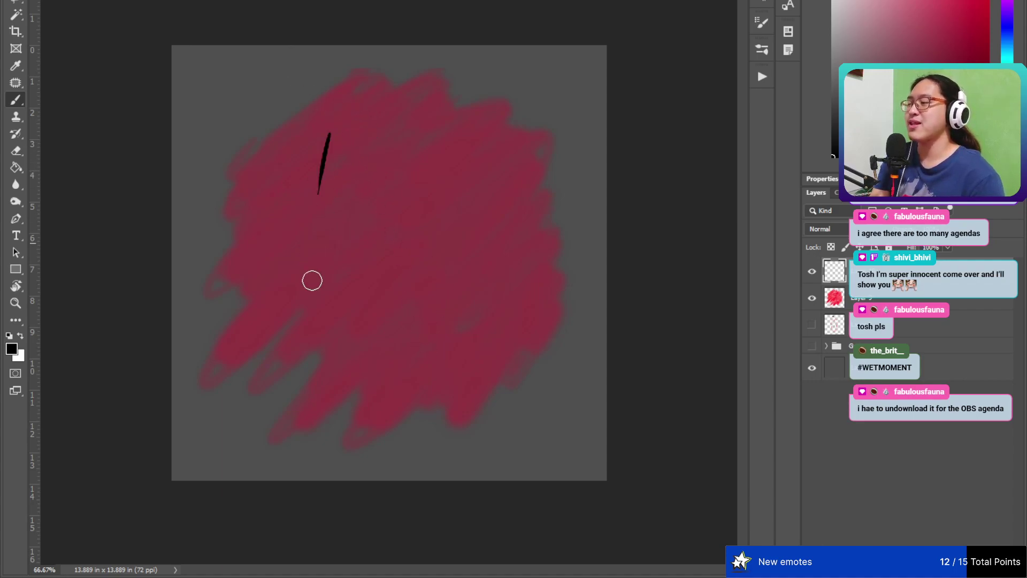
pyautogui.hotkey('ctrl', 'z')
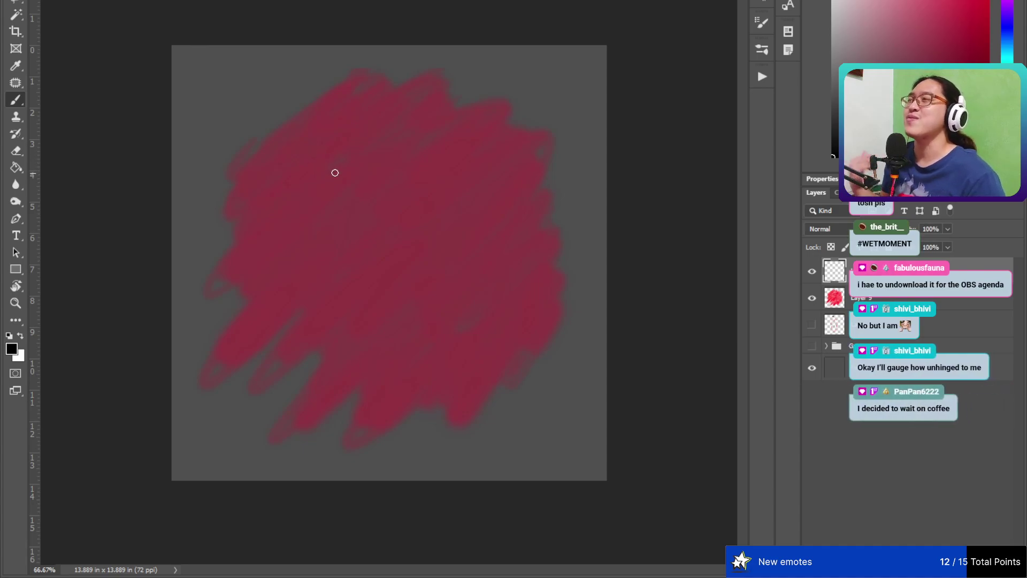
# - Sketch a tall can's left edge, base line and elliptical top rim in black, erasing and redrawing the rim's right end
pyautogui.moveTo(332, 259)
pyautogui.mouseDown()
pyautogui.moveTo(318, 259)
pyautogui.moveTo(335, 372)
pyautogui.moveTo(385, 377)
pyautogui.mouseUp()
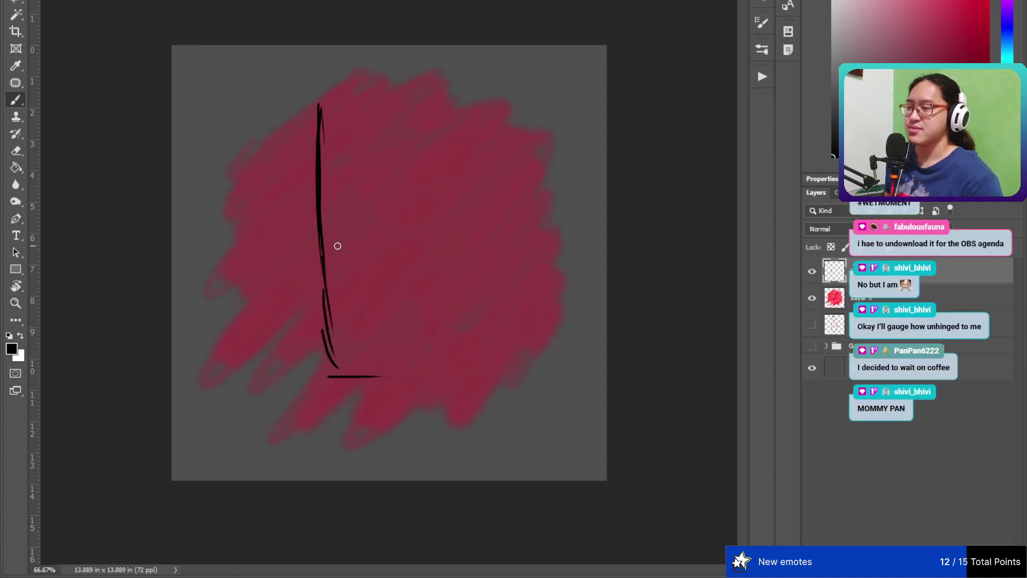
pyautogui.moveTo(320, 112)
pyautogui.mouseDown()
pyautogui.moveTo(430, 93)
pyautogui.moveTo(395, 81)
pyautogui.mouseUp()
pyautogui.moveTo(379, 76); pyautogui.dragTo(419, 77)
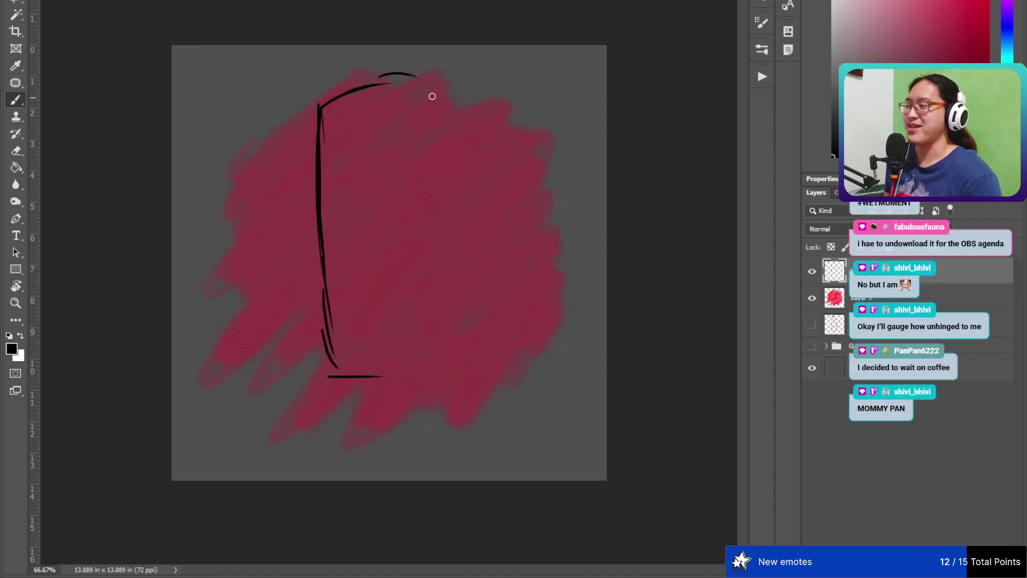
pyautogui.moveTo(321, 108); pyautogui.dragTo(382, 114)
pyautogui.moveTo(421, 69); pyautogui.dragTo(414, 111)
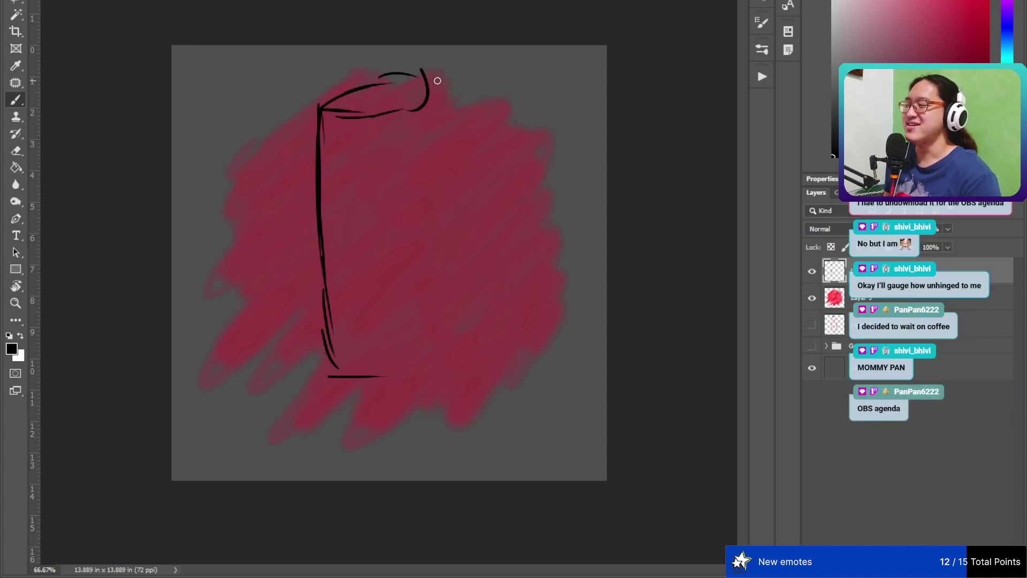
pyautogui.moveTo(419, 64); pyautogui.dragTo(427, 110)
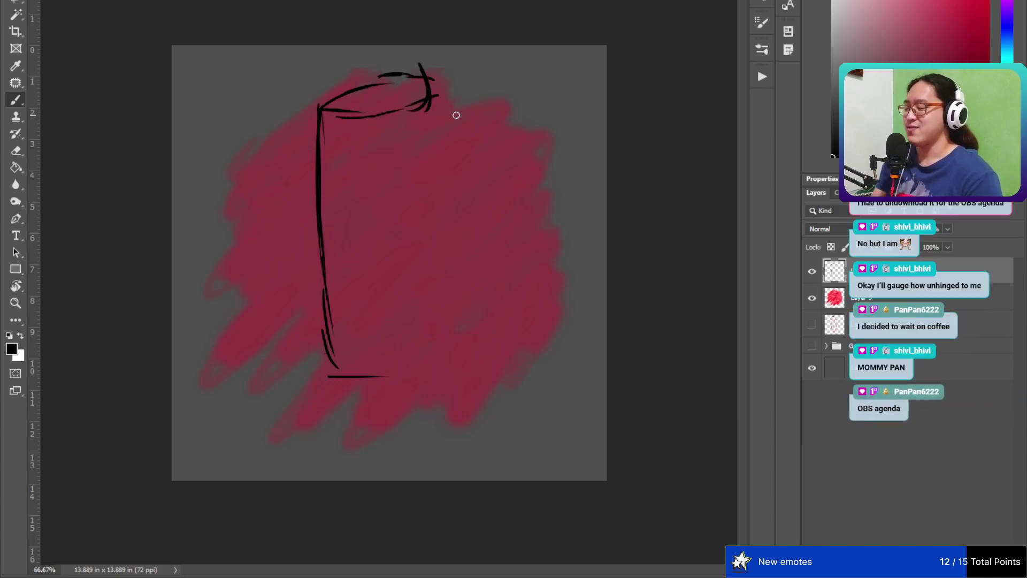
pyautogui.press('e')
pyautogui.moveTo(444, 46); pyautogui.dragTo(428, 101)
pyautogui.press('b')
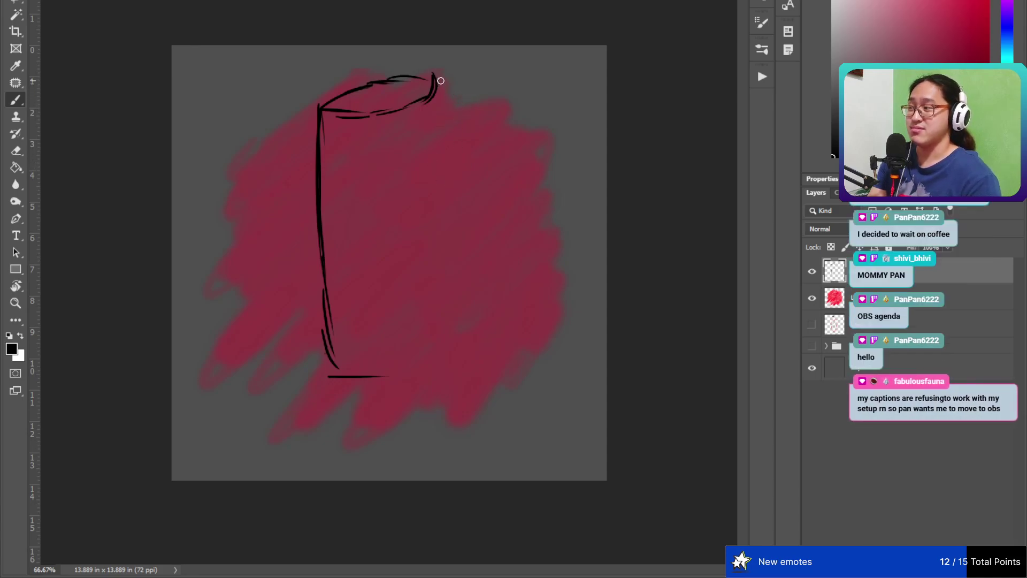
# - Draw the can's right edge with overlapping black strokes and close its base with a bottom line and corner
pyautogui.moveTo(441, 81); pyautogui.dragTo(442, 202)
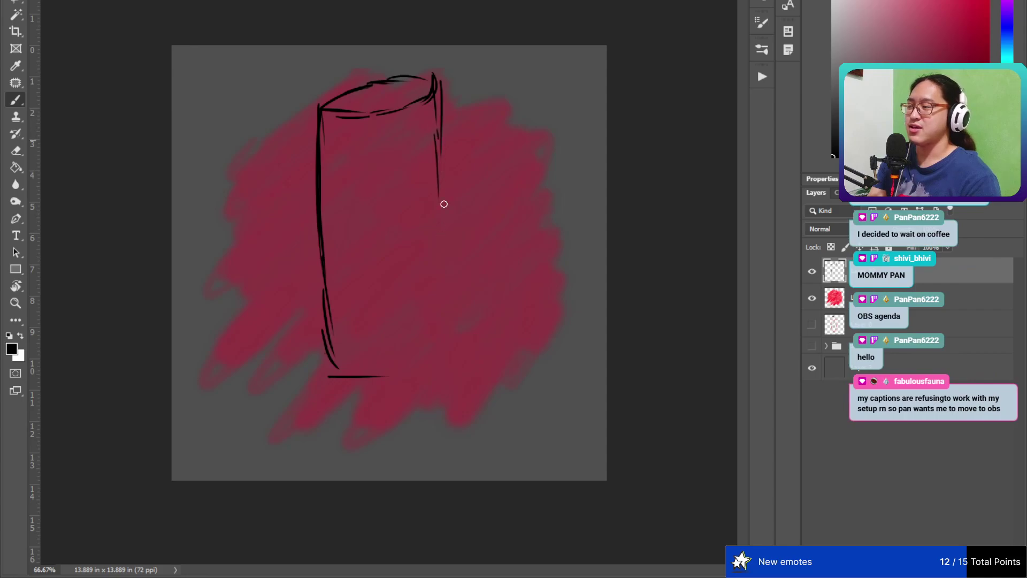
pyautogui.moveTo(439, 138); pyautogui.dragTo(446, 238)
pyautogui.moveTo(443, 168); pyautogui.dragTo(449, 316)
pyautogui.moveTo(443, 265); pyautogui.dragTo(450, 342)
pyautogui.moveTo(344, 375); pyautogui.dragTo(385, 378)
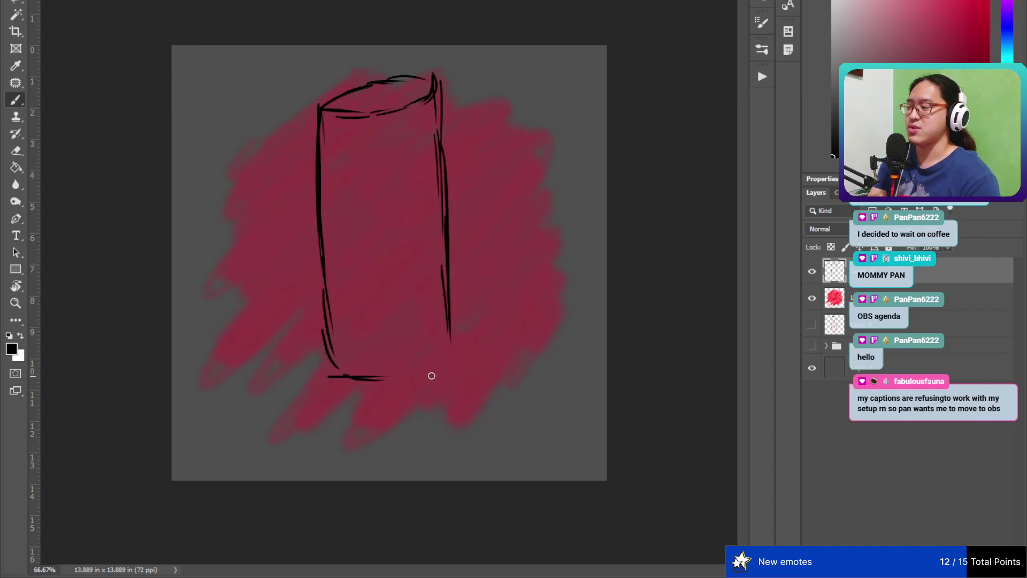
pyautogui.moveTo(454, 337)
pyautogui.mouseDown()
pyautogui.moveTo(394, 375)
pyautogui.moveTo(348, 375)
pyautogui.mouseUp()
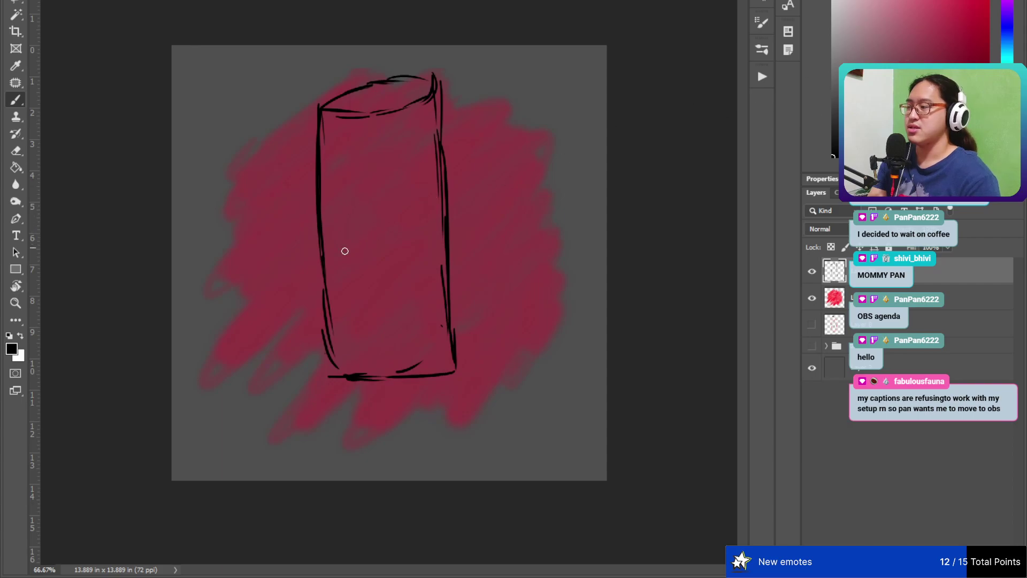
# - Divide the can's front with a horizontal and a diagonal black line, and scribble two small red emblem shapes at the crossing
pyautogui.moveTo(317, 236); pyautogui.dragTo(455, 217)
pyautogui.moveTo(431, 96)
pyautogui.mouseDown()
pyautogui.moveTo(362, 242)
pyautogui.moveTo(385, 198)
pyautogui.moveTo(345, 382)
pyautogui.mouseUp()
pyautogui.moveTo(423, 101); pyautogui.dragTo(383, 213)
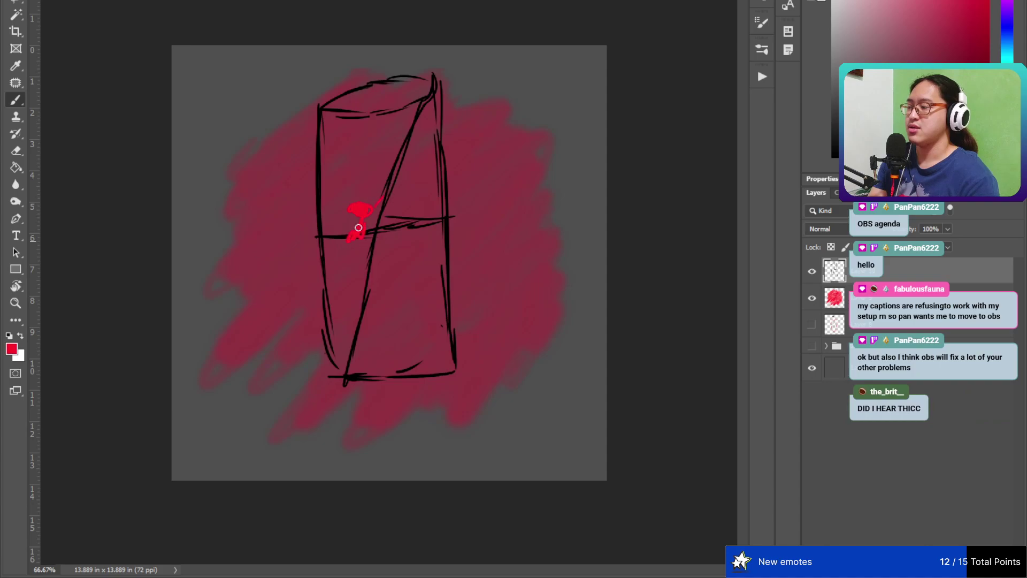
pyautogui.moveTo(358, 227)
pyautogui.mouseDown()
pyautogui.moveTo(326, 227)
pyautogui.moveTo(358, 202)
pyautogui.moveTo(400, 217)
pyautogui.moveTo(419, 204)
pyautogui.moveTo(413, 198)
pyautogui.moveTo(406, 228)
pyautogui.moveTo(428, 203)
pyautogui.mouseUp()
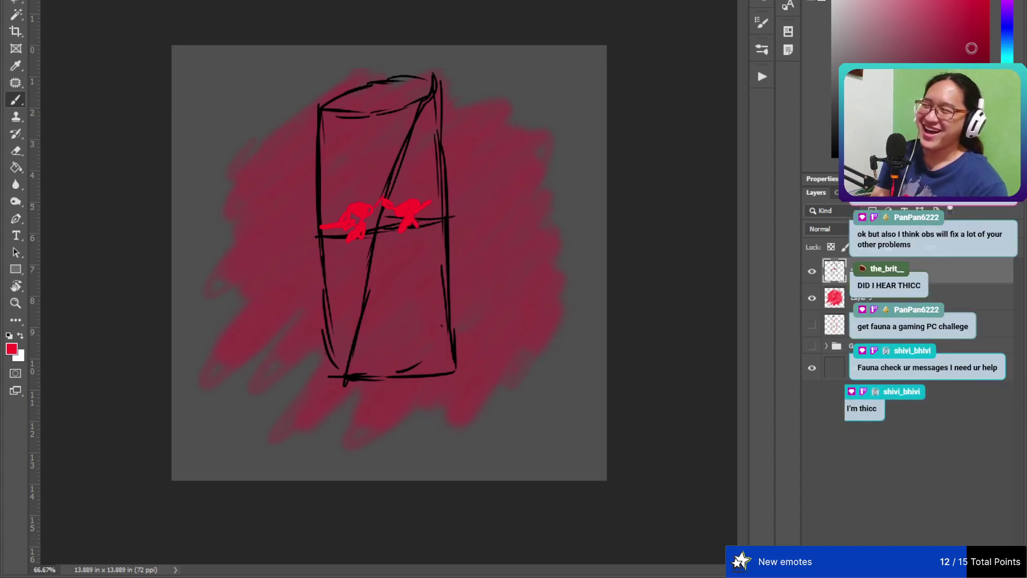
# - Hatch the can's upper-left and lower-right sections in blue on a new layer beneath the black line art
pyautogui.click(1007, 26)
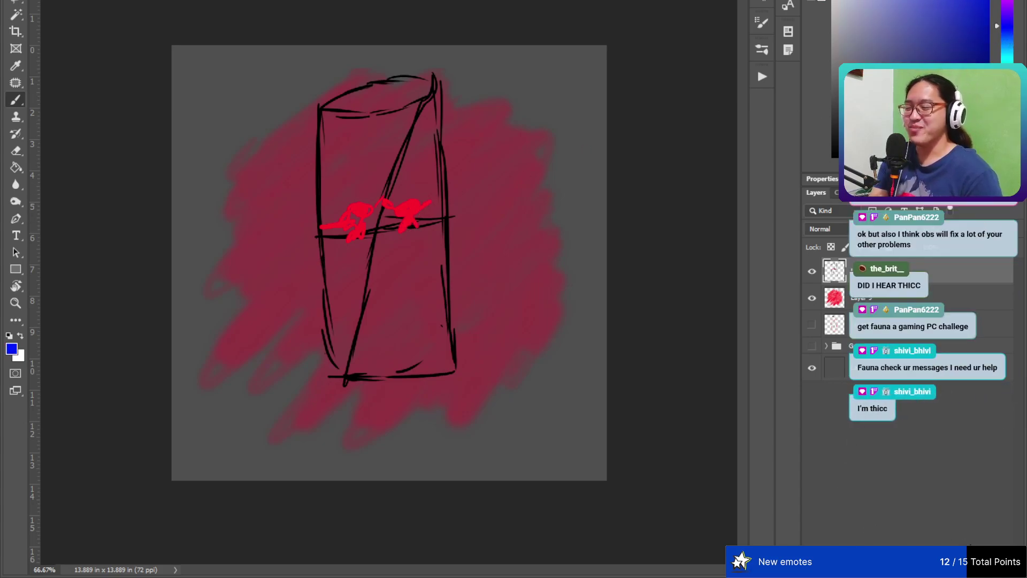
pyautogui.hotkey('ctrl', 'shift', 'alt', 'n')
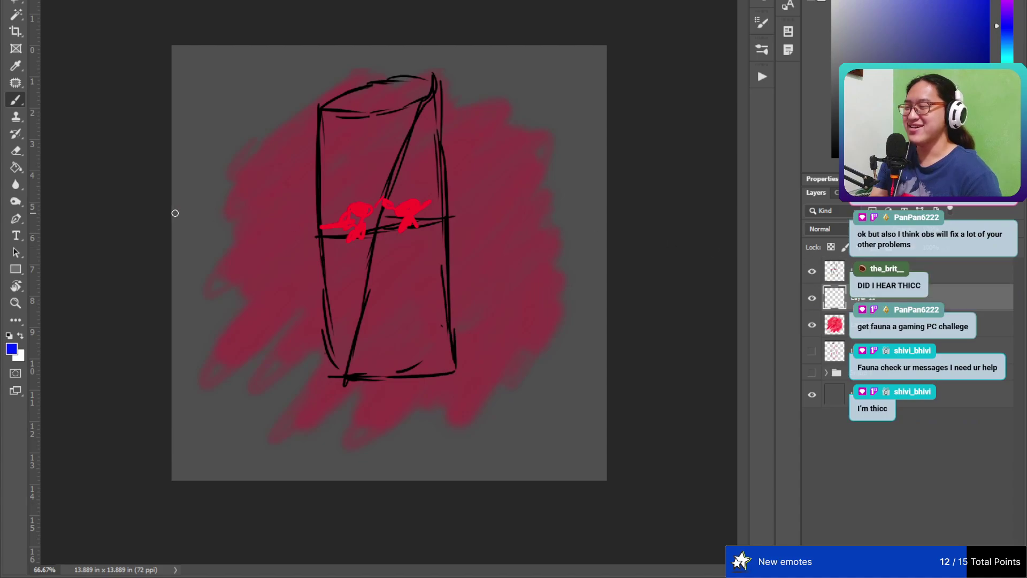
pyautogui.moveTo(337, 114)
pyautogui.mouseDown()
pyautogui.moveTo(329, 155)
pyautogui.moveTo(374, 179)
pyautogui.moveTo(404, 134)
pyautogui.mouseUp()
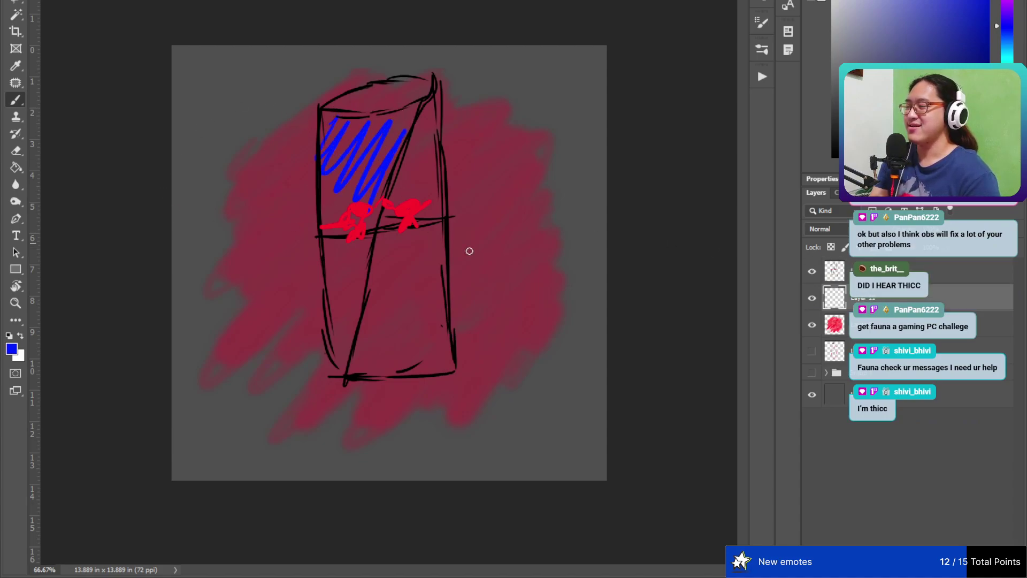
pyautogui.moveTo(392, 256)
pyautogui.mouseDown()
pyautogui.moveTo(360, 280)
pyautogui.moveTo(364, 374)
pyautogui.moveTo(396, 389)
pyautogui.moveTo(442, 371)
pyautogui.mouseUp()
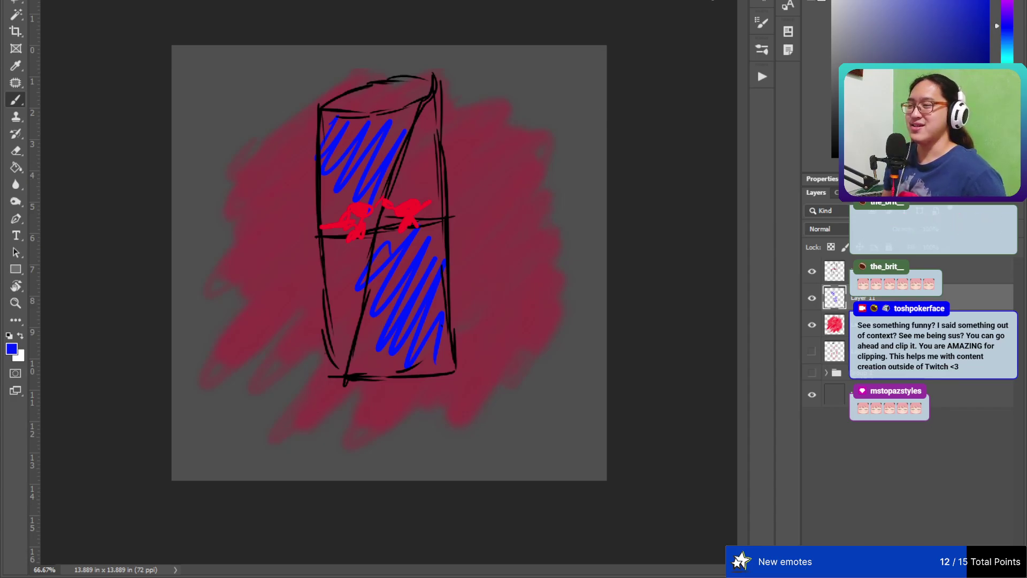
# - Hatch the can's upper-right and lower-left sections in light grey on the colour layer
pyautogui.click(833, 35)
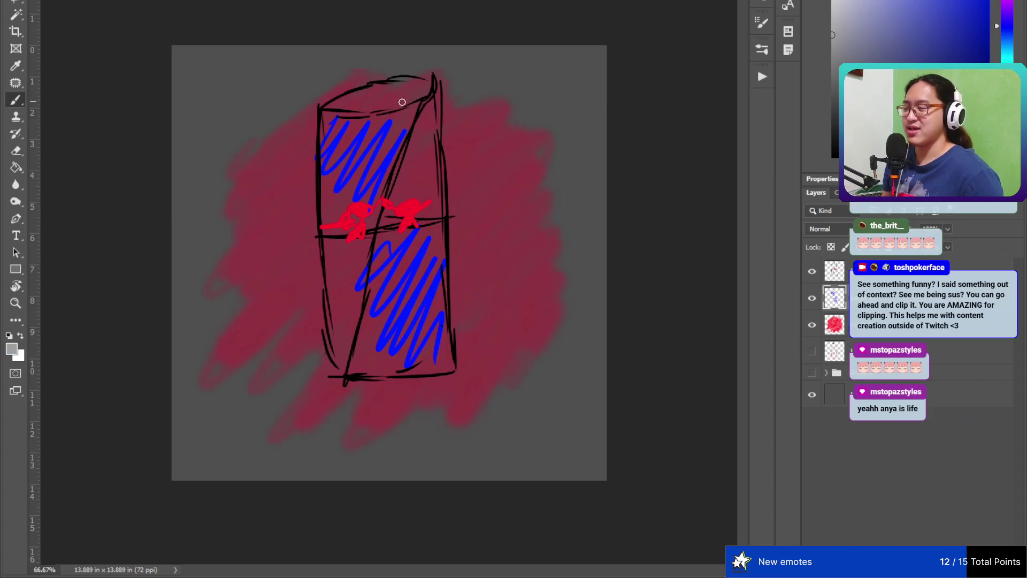
pyautogui.moveTo(428, 103)
pyautogui.mouseDown()
pyautogui.moveTo(434, 113)
pyautogui.moveTo(401, 201)
pyautogui.moveTo(442, 204)
pyautogui.mouseUp()
pyautogui.moveTo(321, 267)
pyautogui.mouseDown()
pyautogui.moveTo(340, 243)
pyautogui.moveTo(355, 307)
pyautogui.moveTo(339, 343)
pyautogui.mouseUp()
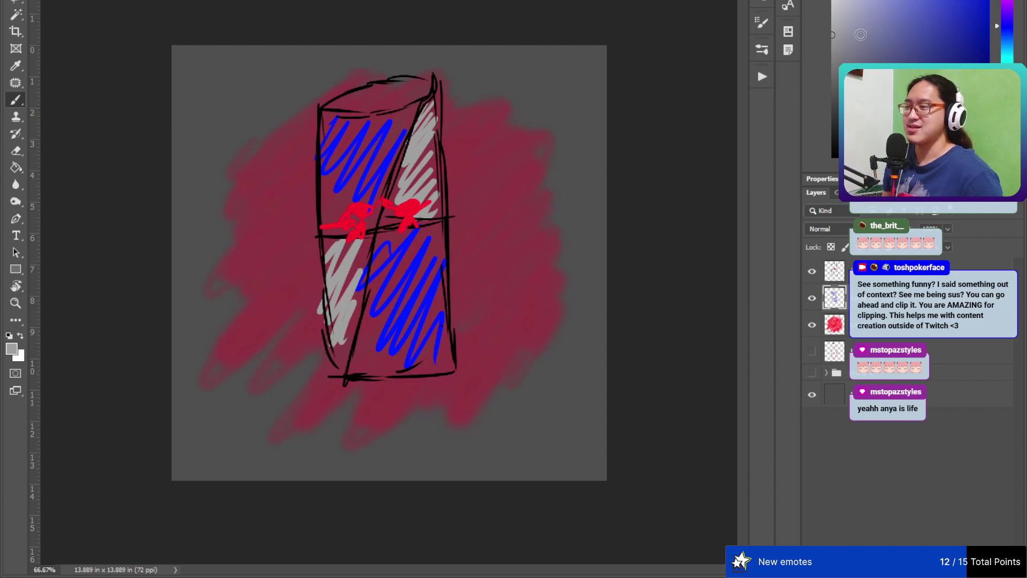
# - Draw a long vertical white highlight near the can's right edge on a new layer above the line art
pyautogui.click(851, 16)
pyautogui.moveTo(434, 128); pyautogui.dragTo(435, 217)
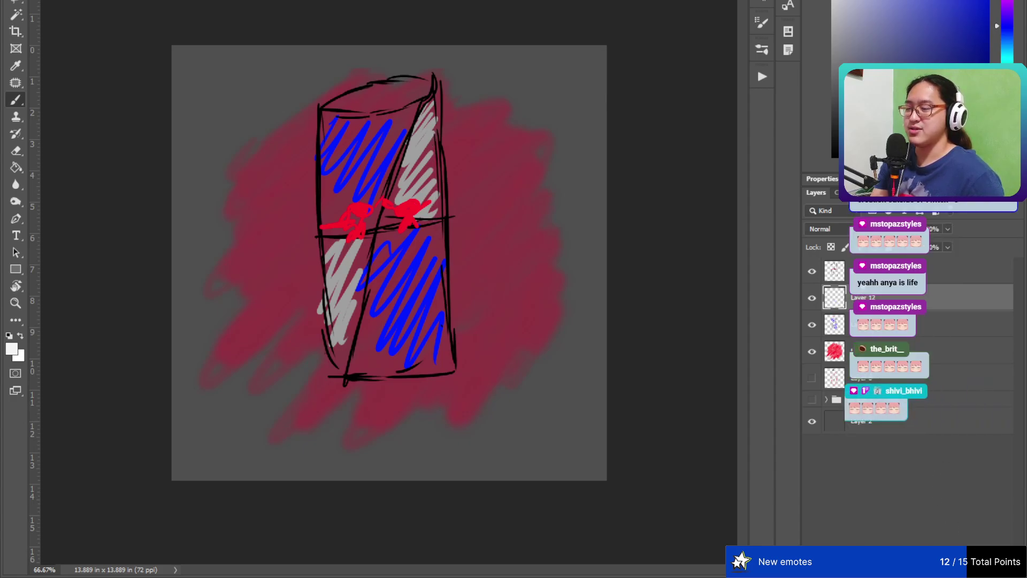
pyautogui.hotkey('ctrl', 'shift', 'alt', 'n')
pyautogui.moveTo(433, 112); pyautogui.dragTo(443, 305)
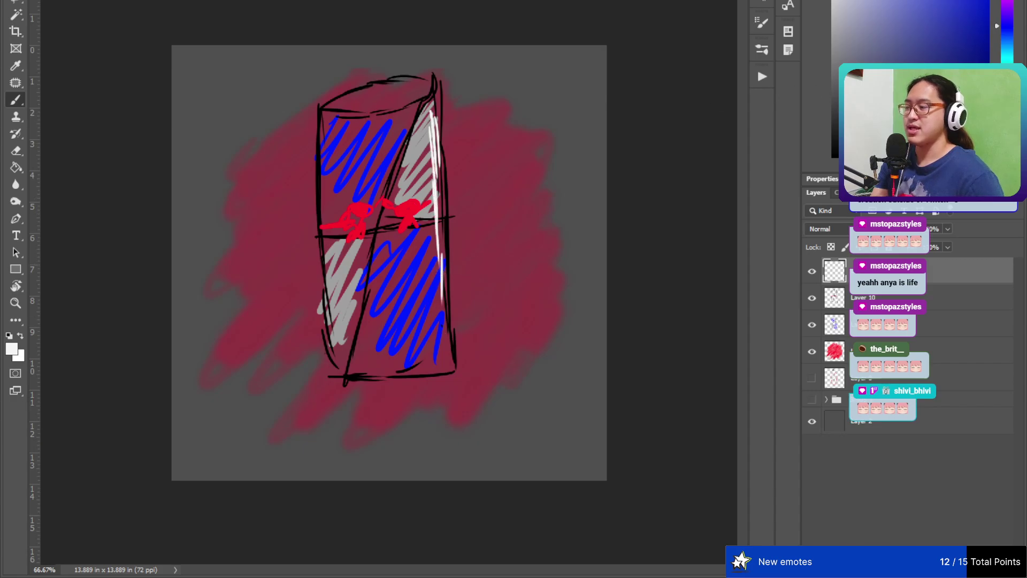
# - Add black shading strokes around the can's lower-left corner and a small dark opening on its top
pyautogui.press('d')
pyautogui.moveTo(342, 345)
pyautogui.mouseDown()
pyautogui.moveTo(338, 364)
pyautogui.moveTo(364, 361)
pyautogui.mouseUp()
pyautogui.moveTo(336, 313)
pyautogui.mouseDown()
pyautogui.moveTo(342, 355)
pyautogui.moveTo(345, 345)
pyautogui.mouseUp()
pyautogui.moveTo(382, 354); pyautogui.dragTo(360, 365)
pyautogui.moveTo(375, 105)
pyautogui.mouseDown()
pyautogui.moveTo(395, 99)
pyautogui.moveTo(372, 104)
pyautogui.mouseUp()
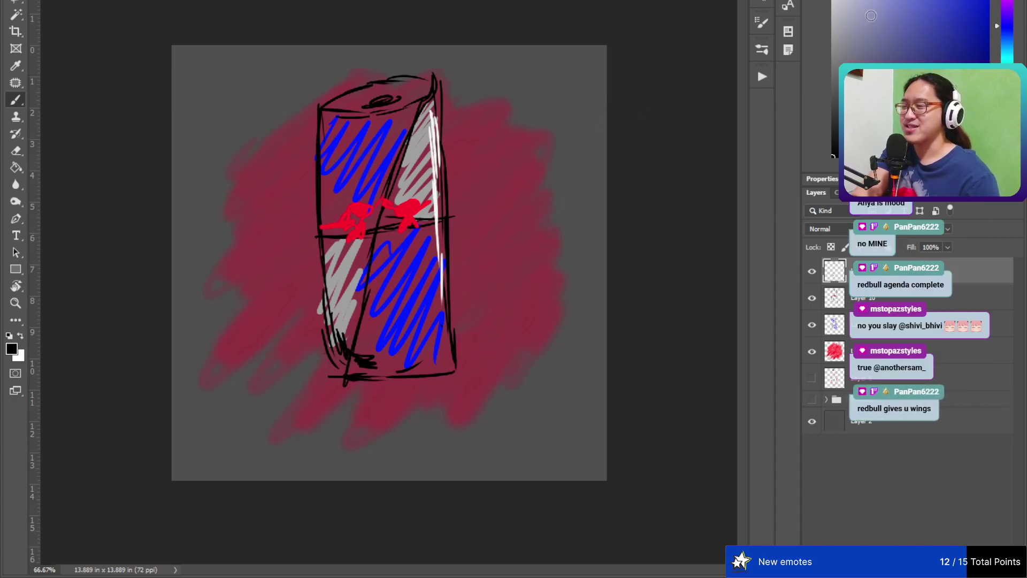
# - Scribble denser blue, sampled from the hatching, into the can's upper-left section on the colour layer
pyautogui.keyDown('alt'); pyautogui.click(333, 186); pyautogui.keyUp('alt')
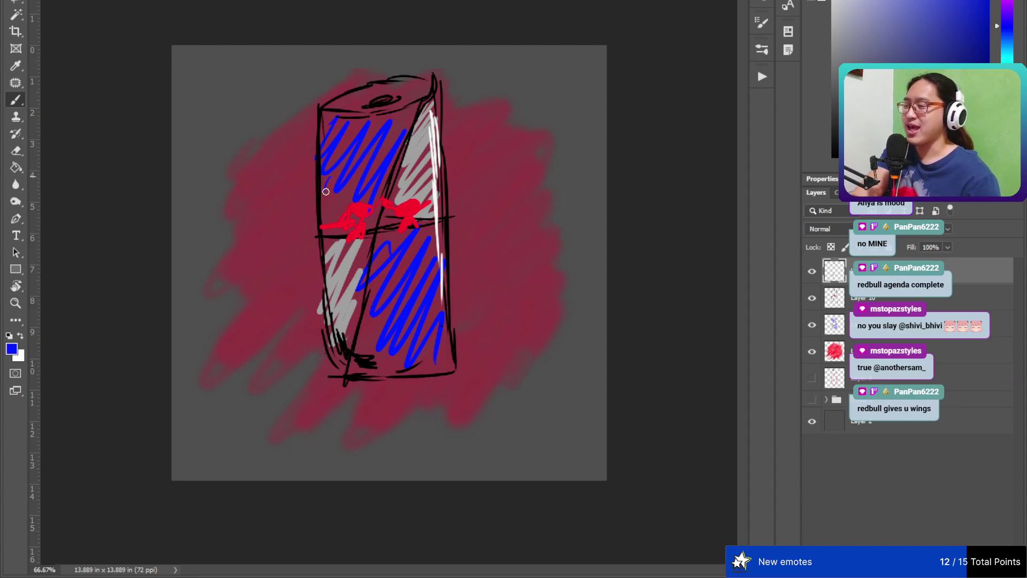
pyautogui.moveTo(327, 185); pyautogui.dragTo(386, 165)
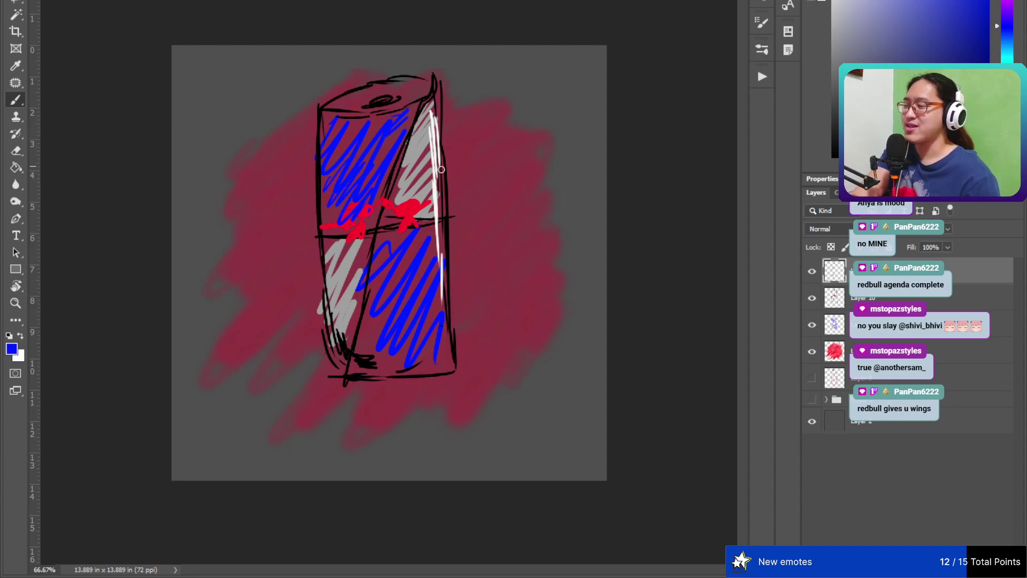
pyautogui.hotkey('ctrl', 'z')
pyautogui.hotkey('alt', '[')
pyautogui.hotkey('alt', '[')
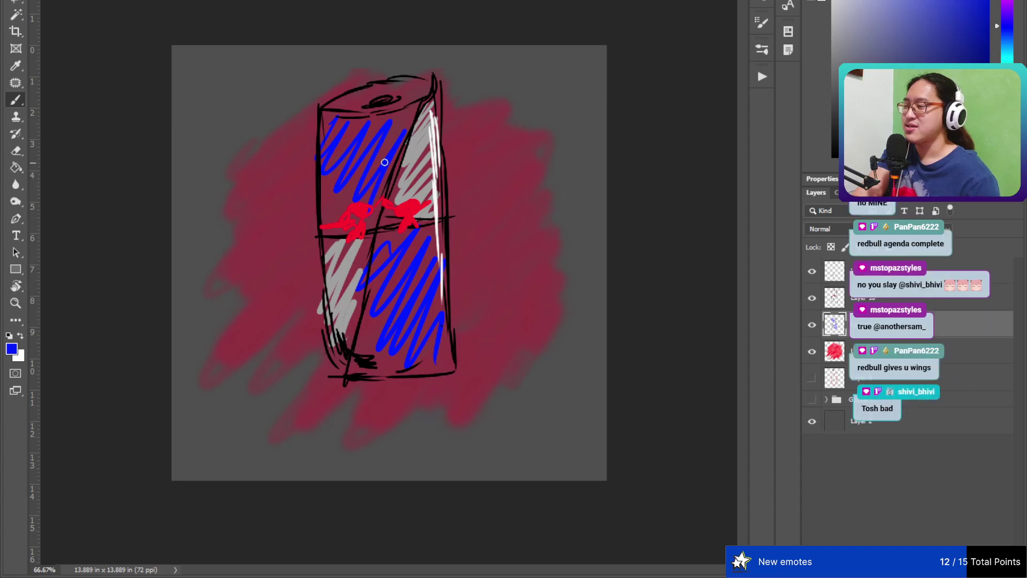
pyautogui.moveTo(386, 124)
pyautogui.mouseDown()
pyautogui.moveTo(373, 145)
pyautogui.moveTo(357, 118)
pyautogui.moveTo(328, 151)
pyautogui.moveTo(329, 202)
pyautogui.moveTo(371, 182)
pyautogui.moveTo(383, 210)
pyautogui.mouseUp()
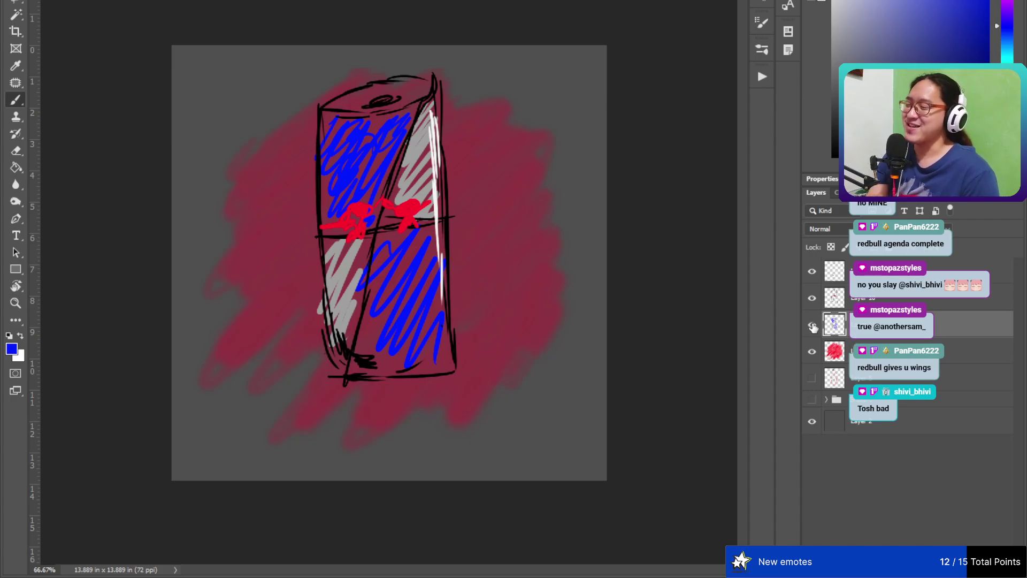
# - Raise the opacity of the red scribble patch's layer
pyautogui.click(846, 352)
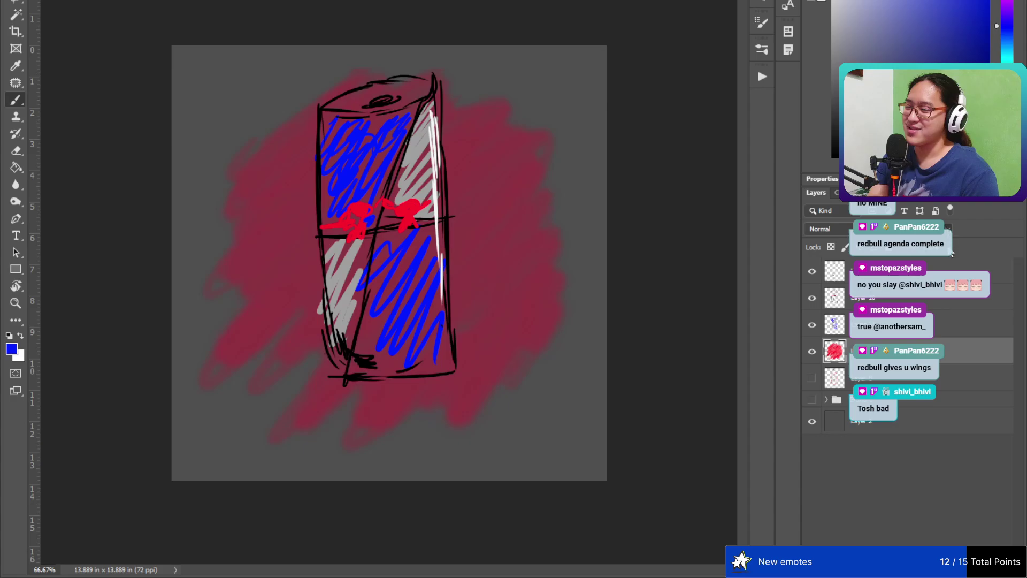
pyautogui.moveTo(965, 245); pyautogui.dragTo(961, 255)
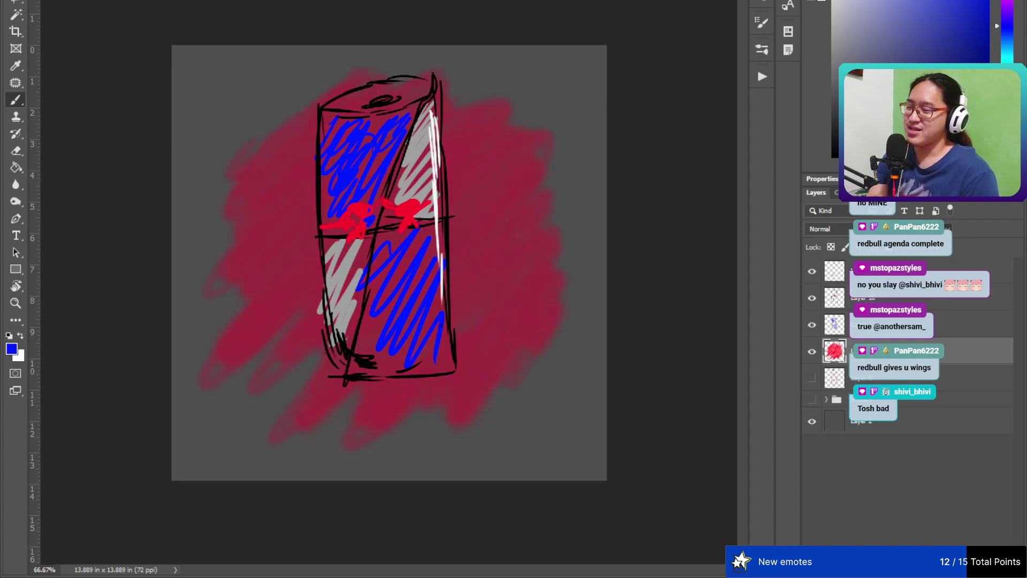
# - Enlarge the three can layers together, tilt them slightly clockwise, and position the can over the centre of the red backdrop
pyautogui.click(873, 331)
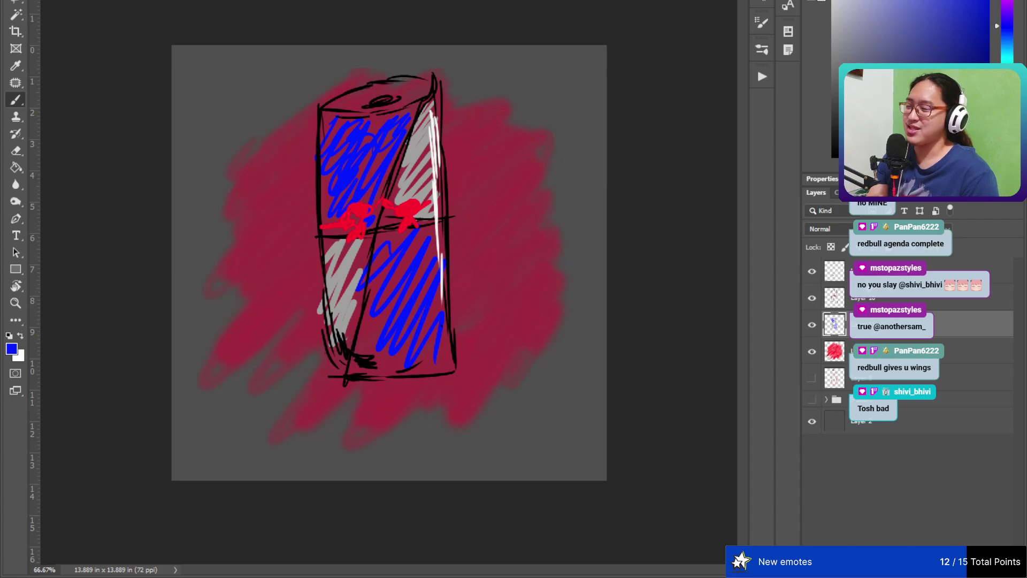
pyautogui.keyDown('shift'); pyautogui.click(867, 272); pyautogui.keyUp('shift')
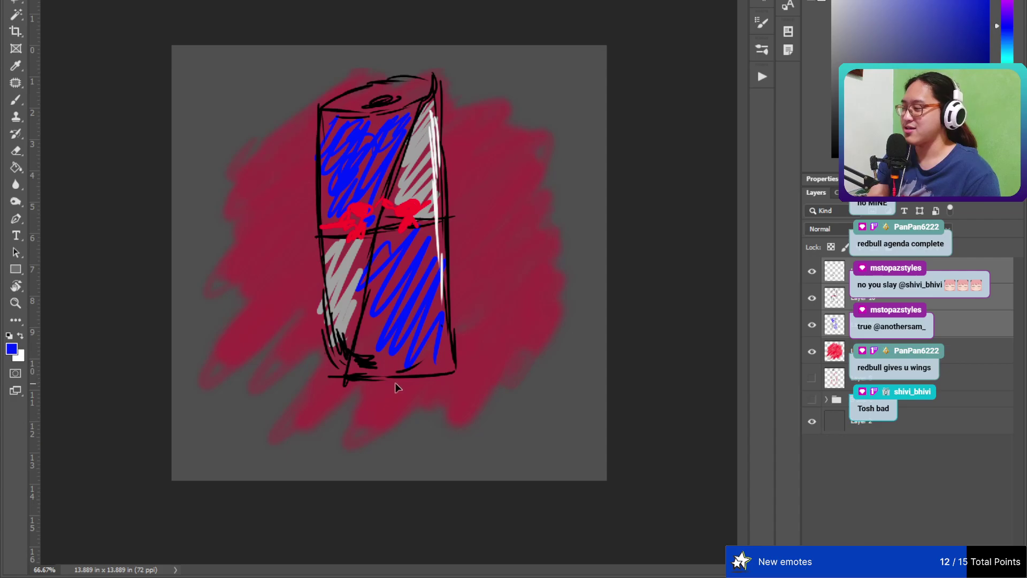
pyautogui.hotkey('ctrl', 't')
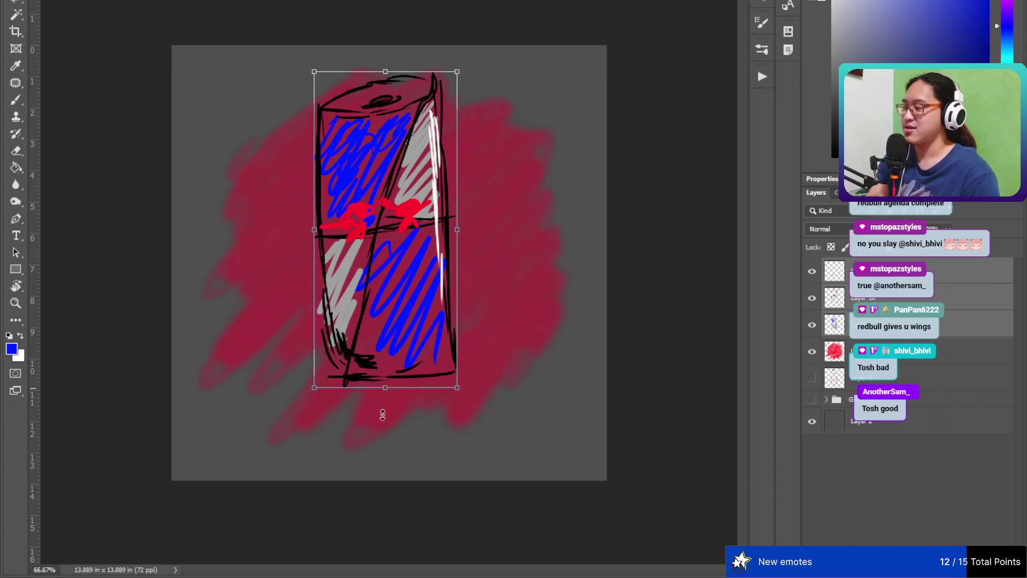
pyautogui.moveTo(385, 399)
pyautogui.mouseDown()
pyautogui.moveTo(373, 475)
pyautogui.moveTo(384, 446)
pyautogui.moveTo(383, 473)
pyautogui.moveTo(386, 464)
pyautogui.mouseUp()
pyautogui.moveTo(417, 377); pyautogui.dragTo(442, 356)
pyautogui.moveTo(432, 190)
pyautogui.mouseDown()
pyautogui.moveTo(412, 221)
pyautogui.moveTo(407, 208)
pyautogui.mouseUp()
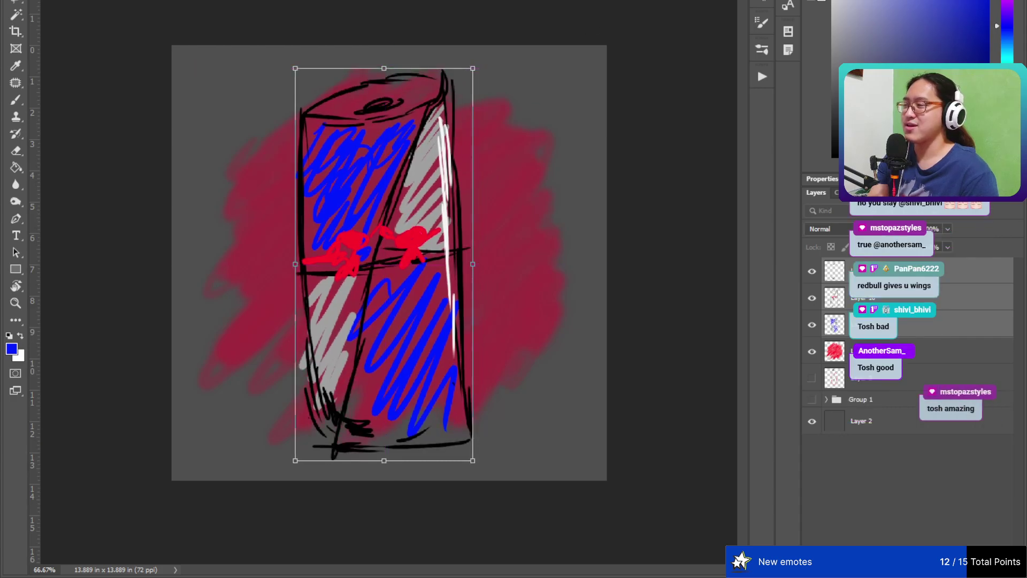
pyautogui.press('Return')
pyautogui.press('b')
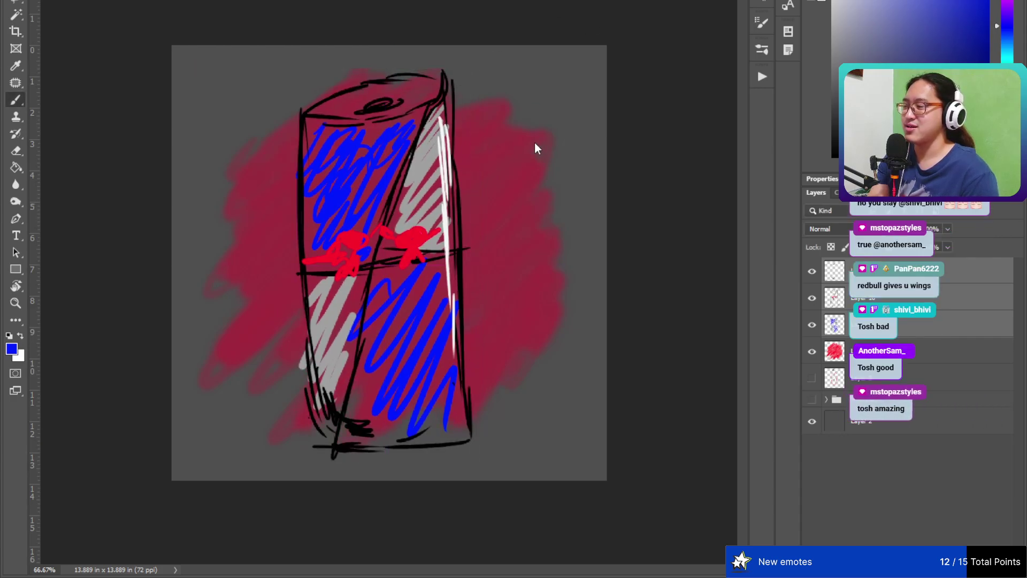
pyautogui.press('v')
pyautogui.moveTo(386, 215); pyautogui.dragTo(393, 218)
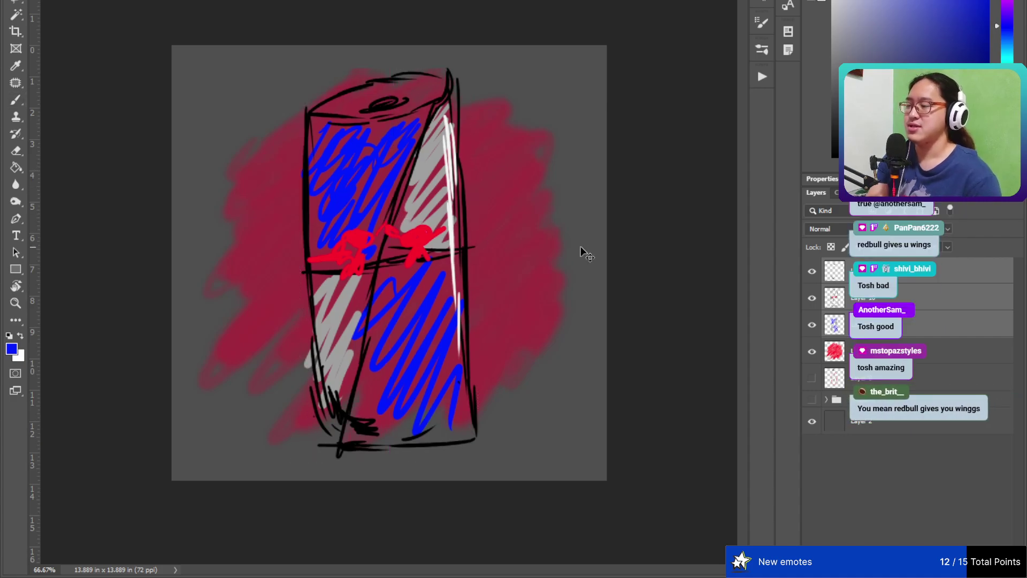
pyautogui.click(871, 328)
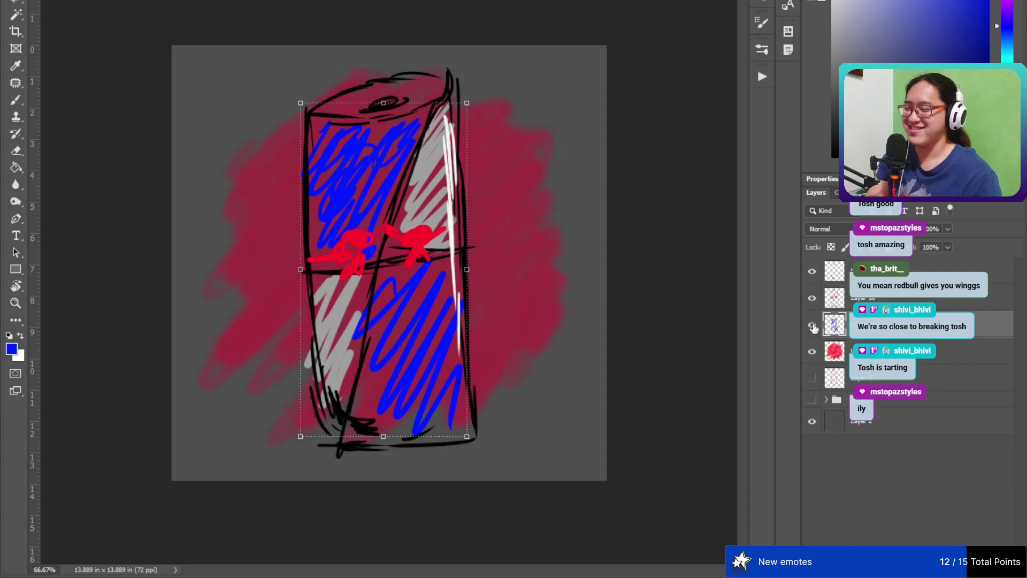
pyautogui.click(835, 298)
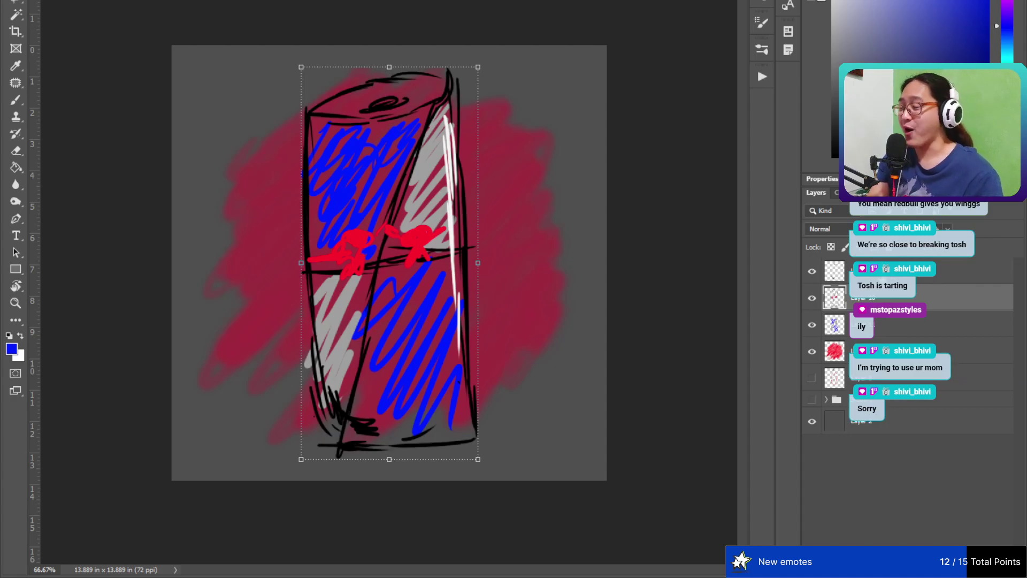
pyautogui.hotkey('alt', ']')
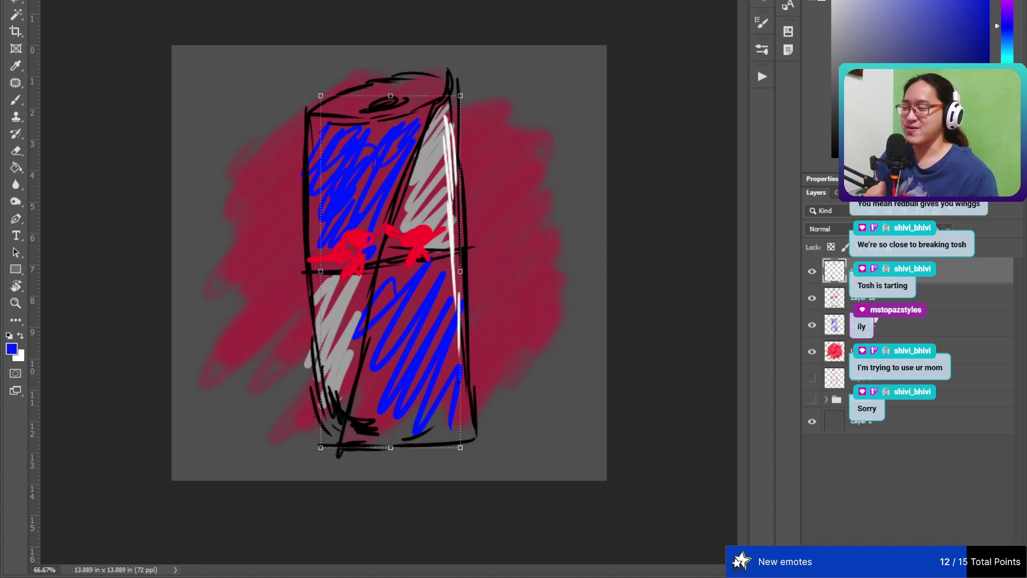
pyautogui.hotkey('alt', '[')
pyautogui.hotkey('alt', '[')
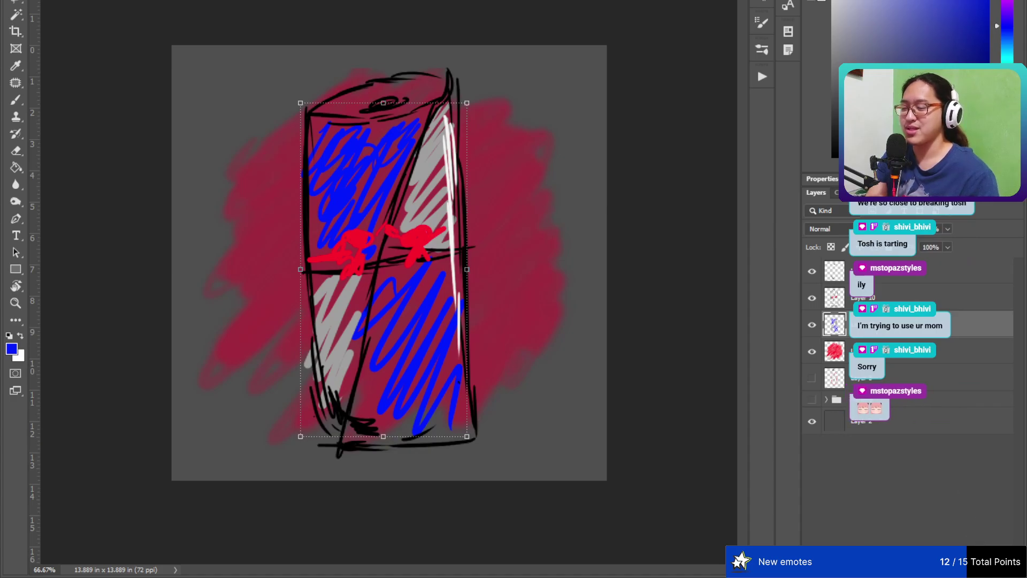
pyautogui.hotkey('alt', ']')
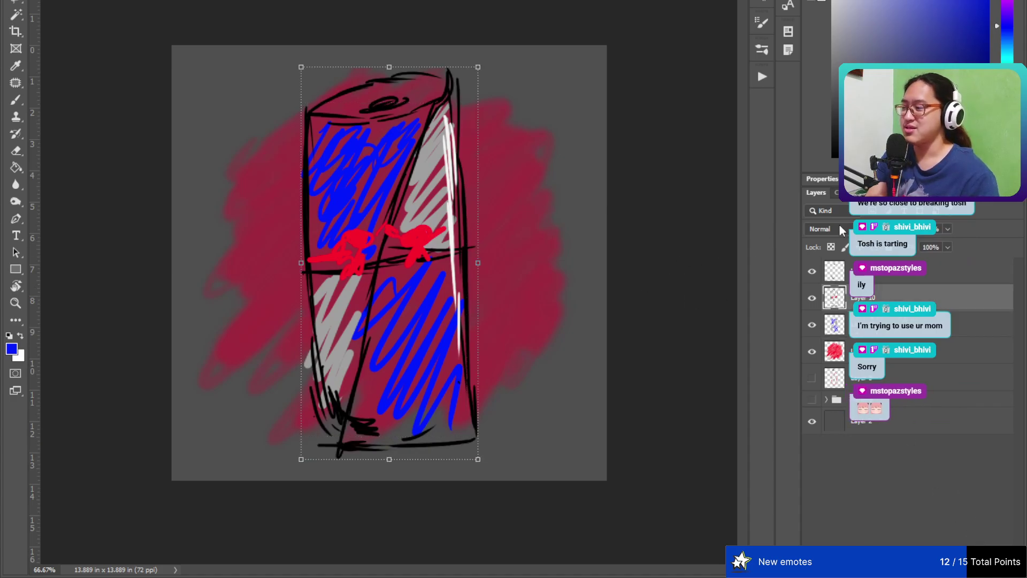
pyautogui.press('b')
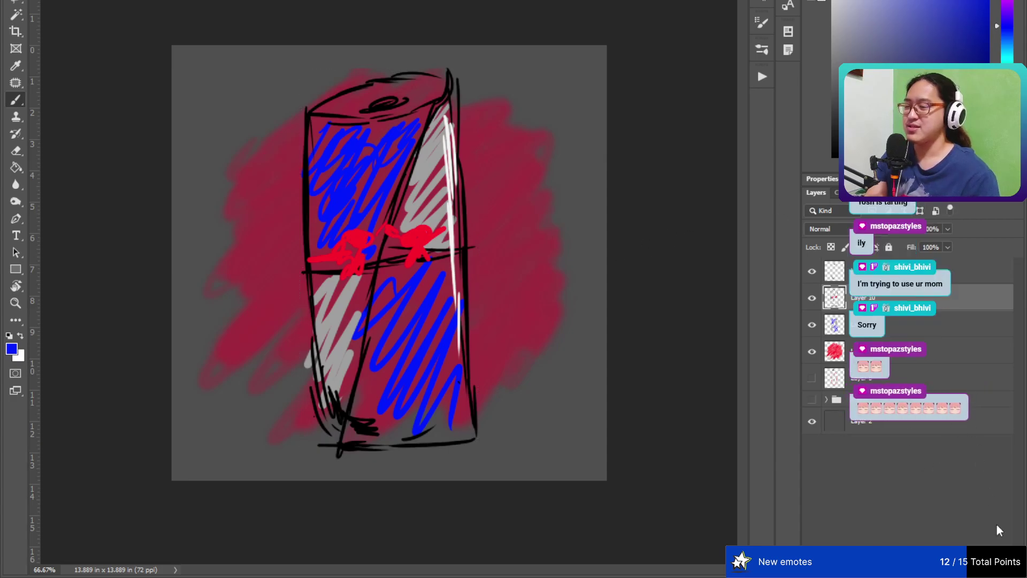
# - Group the can's highlight, line art and colour layers, and lower the group's opacity so the sketch is faded
pyautogui.hotkey('alt', 'shift', ']')
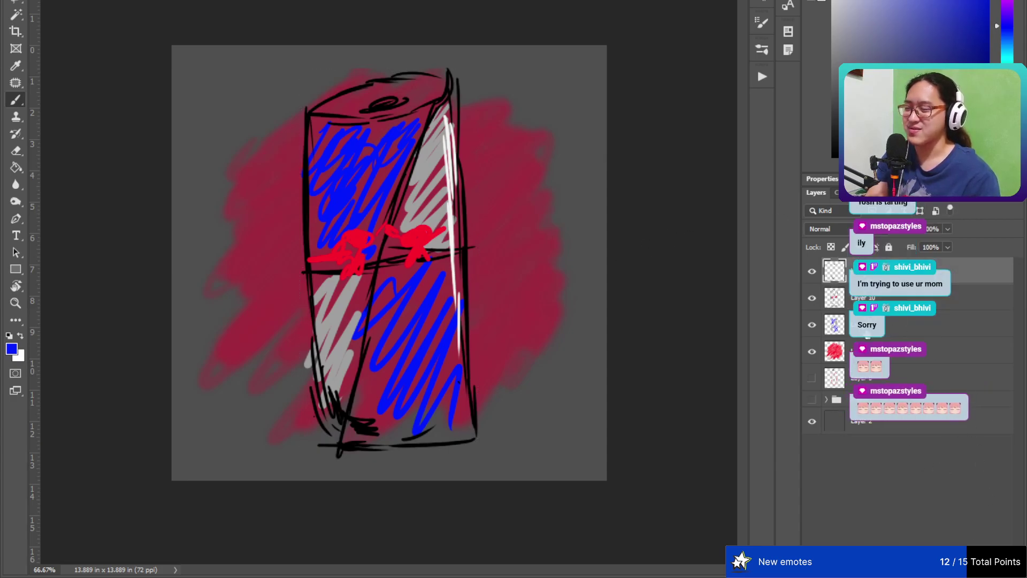
pyautogui.hotkey('alt', 'shift', '[')
pyautogui.hotkey('ctrl', 'g')
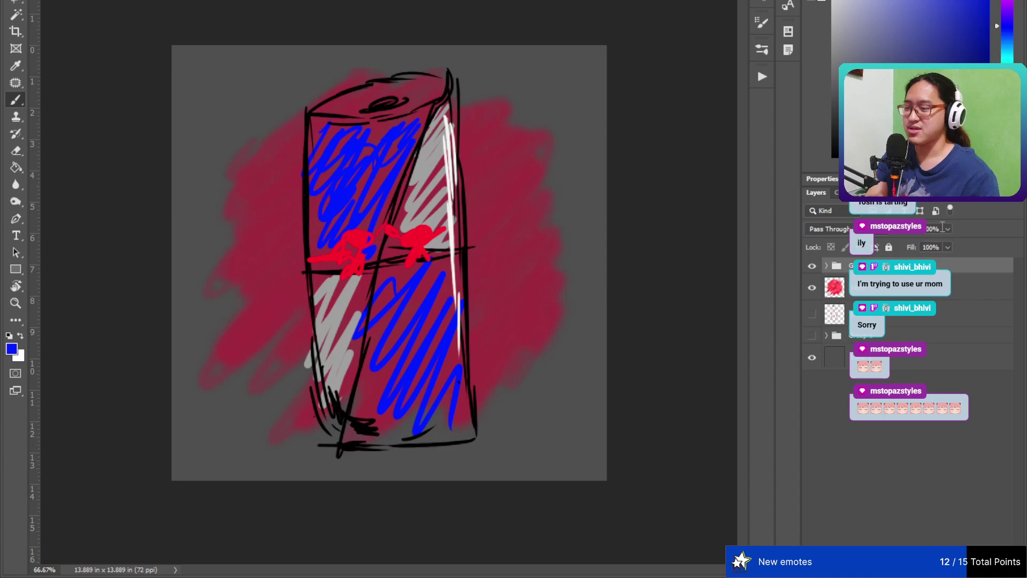
pyautogui.moveTo(921, 249); pyautogui.dragTo(869, 257)
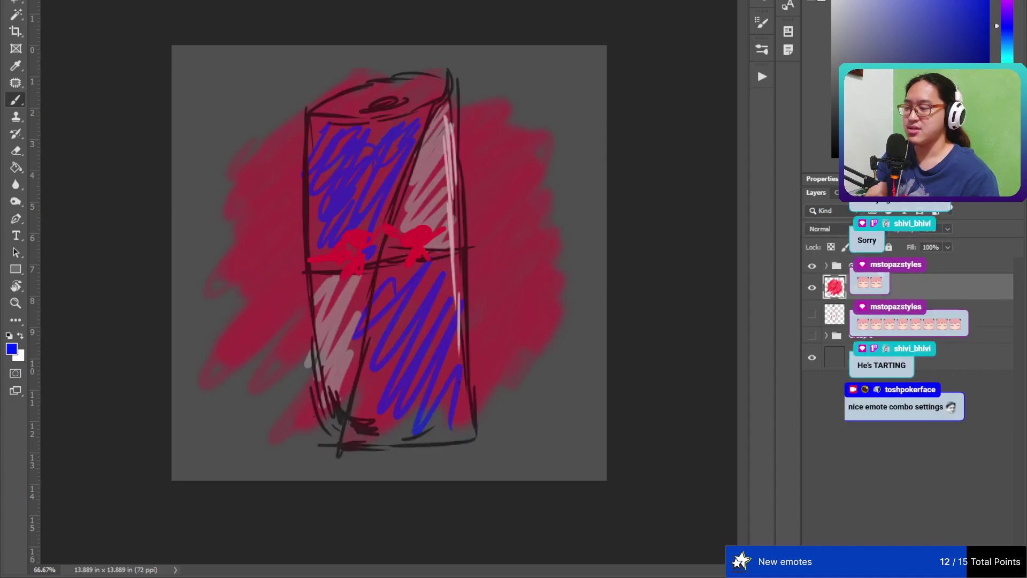
# - Lock the can sketch group, add a new layer above it, and reset the foreground colour to black
pyautogui.click(889, 249)
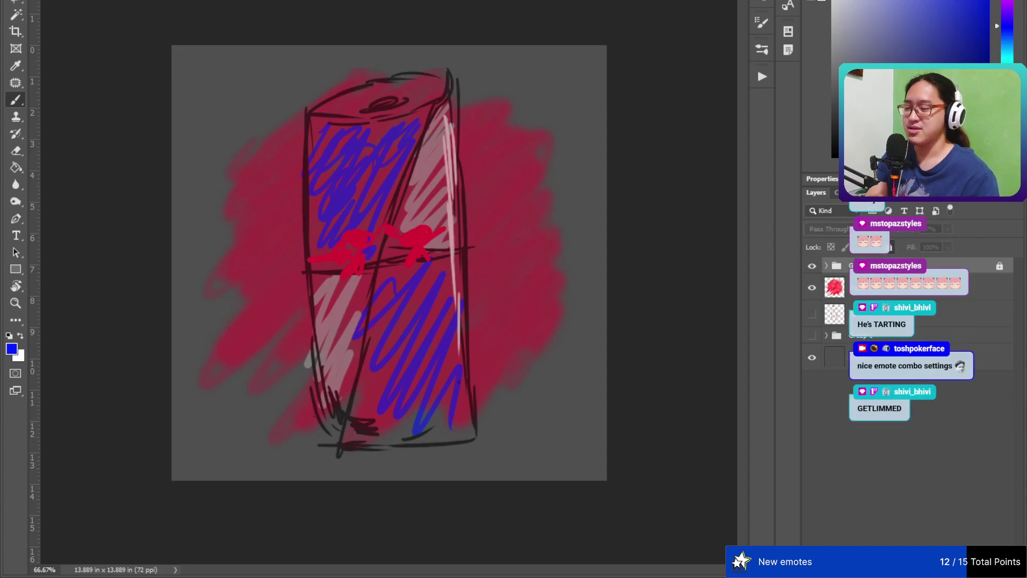
pyautogui.hotkey('ctrl', 'shift', 'alt', 'n')
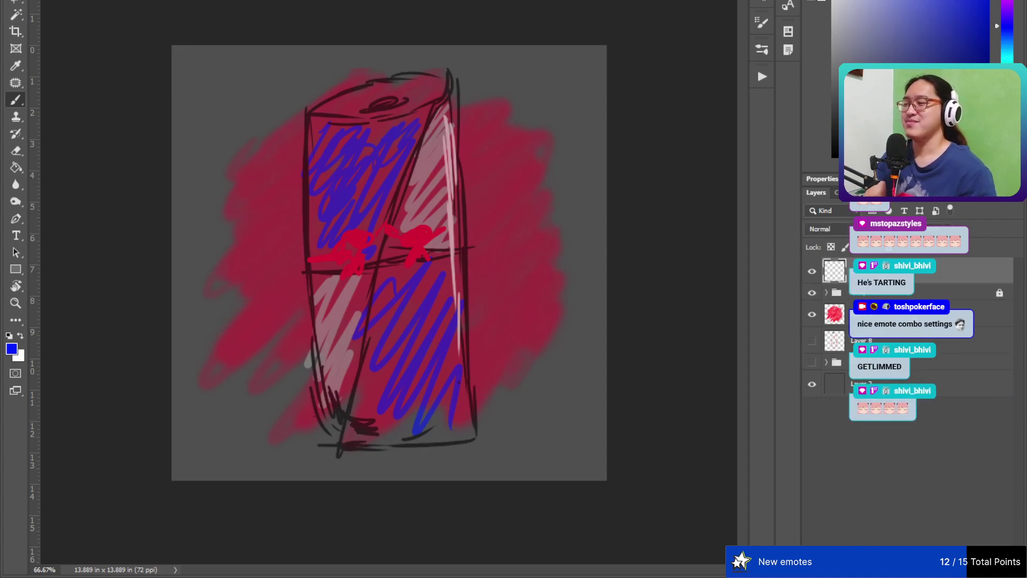
pyautogui.press('d')
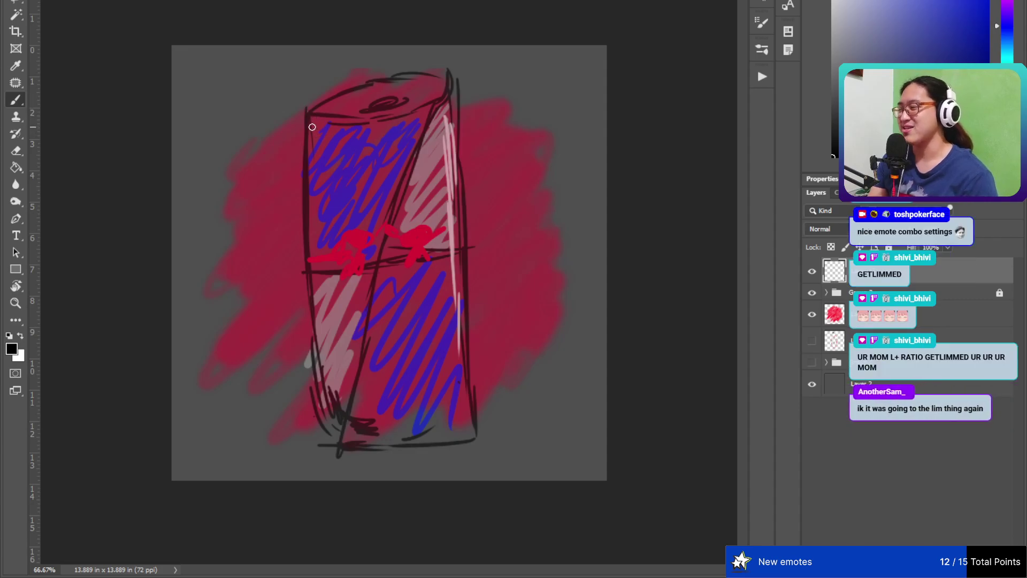
# - Try black outline strokes down the can's left edge on the new layer, undoing each attempt
pyautogui.moveTo(307, 116)
pyautogui.mouseDown()
pyautogui.moveTo(316, 336)
pyautogui.moveTo(353, 444)
pyautogui.mouseUp()
pyautogui.hotkey('ctrl', 'z')
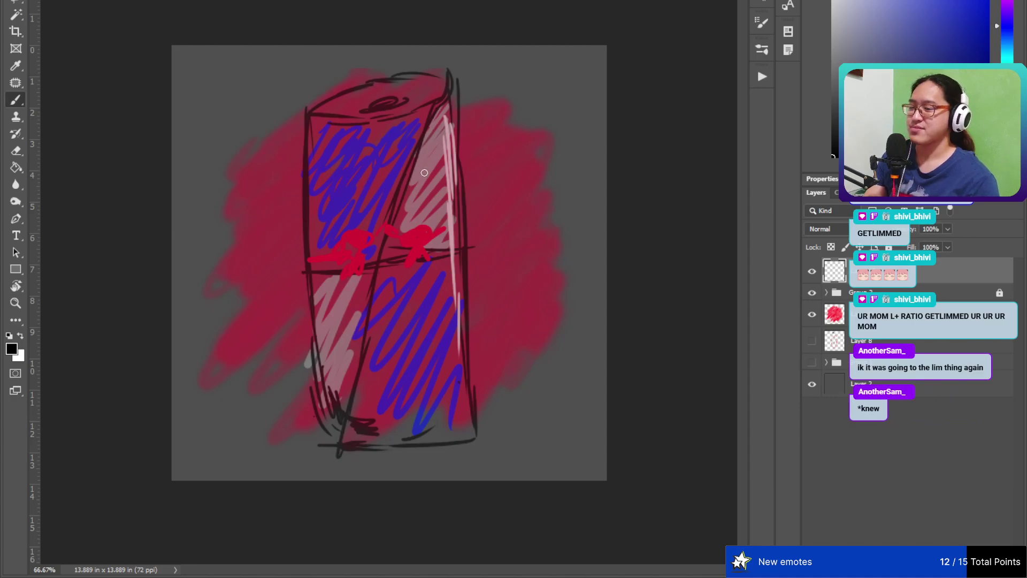
pyautogui.moveTo(424, 171); pyautogui.dragTo(463, 263)
pyautogui.hotkey('ctrl', 'z')
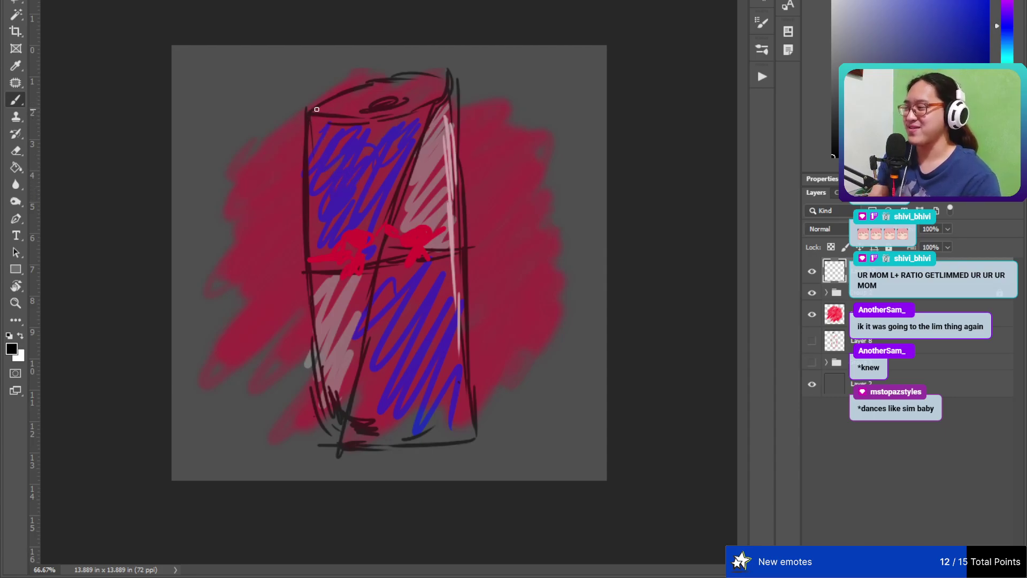
pyautogui.moveTo(307, 109)
pyautogui.mouseDown()
pyautogui.moveTo(300, 203)
pyautogui.moveTo(329, 451)
pyautogui.mouseUp()
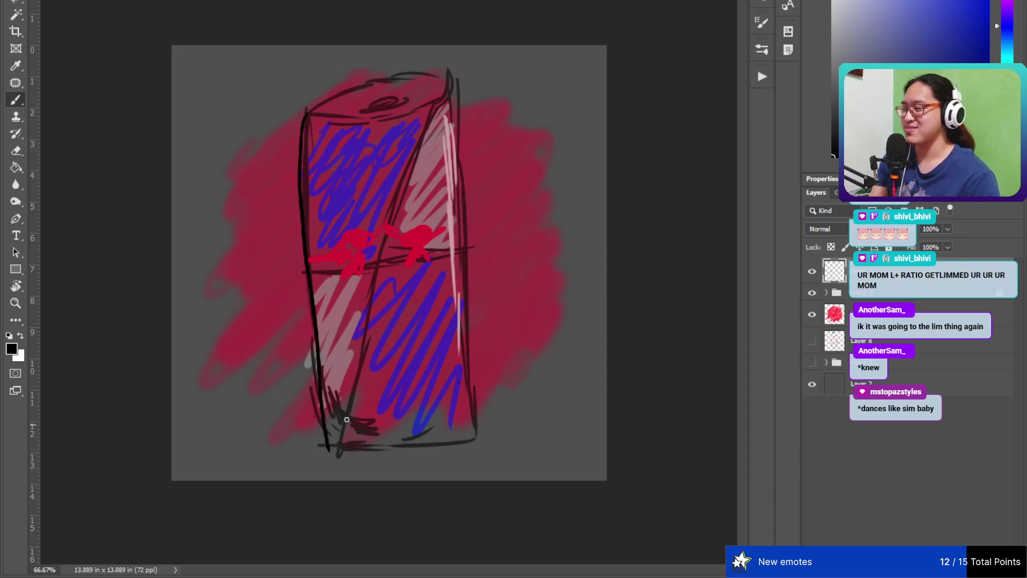
pyautogui.hotkey('ctrl', 'z')
pyautogui.hotkey('ctrl', 'z')
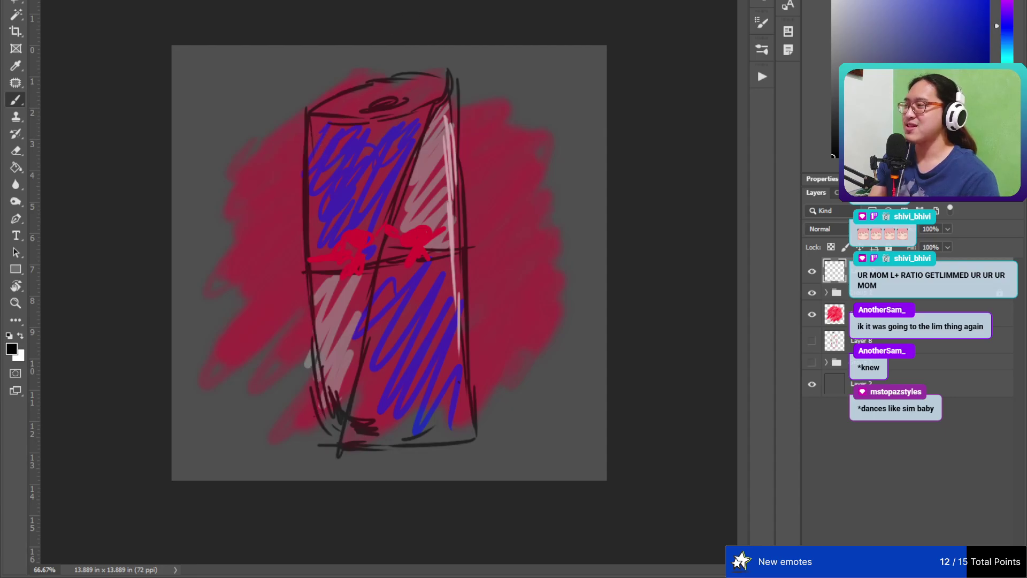
pyautogui.moveTo(306, 120)
pyautogui.mouseDown()
pyautogui.moveTo(303, 312)
pyautogui.moveTo(329, 436)
pyautogui.mouseUp()
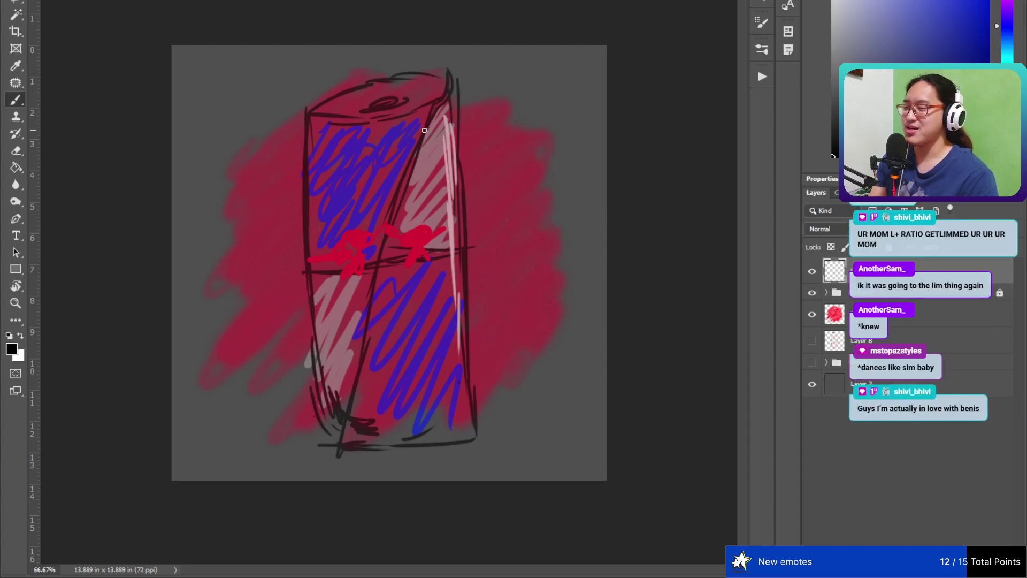
# - Try a continuous wavy black line from the can's top rim down across its body, and undo it
pyautogui.moveTo(304, 114)
pyautogui.mouseDown()
pyautogui.moveTo(473, 89)
pyautogui.moveTo(423, 131)
pyautogui.moveTo(399, 230)
pyautogui.moveTo(554, 385)
pyautogui.mouseUp()
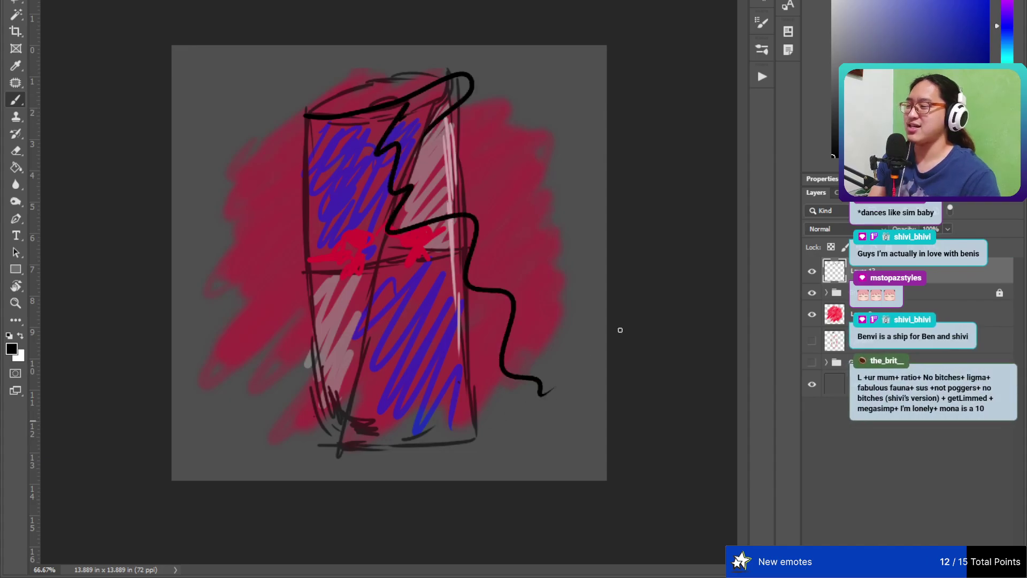
pyautogui.hotkey('ctrl', 'z')
pyautogui.hotkey('ctrl', 'z')
pyautogui.hotkey('ctrl', 'z')
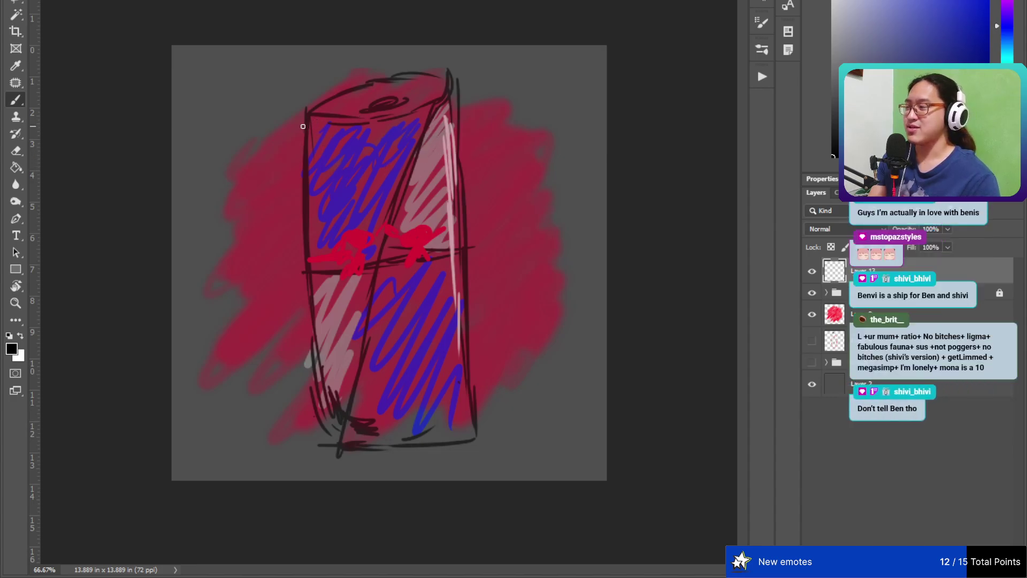
# - Retry the black outline along the full height of the can's left side, and remove the strokes
pyautogui.moveTo(309, 109)
pyautogui.mouseDown()
pyautogui.moveTo(305, 278)
pyautogui.moveTo(305, 206)
pyautogui.moveTo(326, 444)
pyautogui.mouseUp()
pyautogui.press('e')
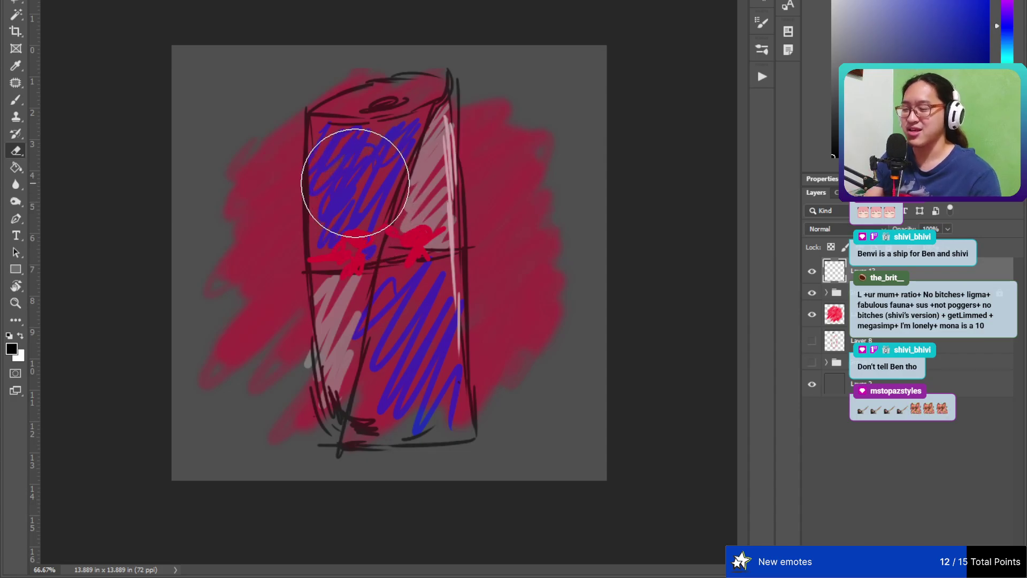
pyautogui.press('b')
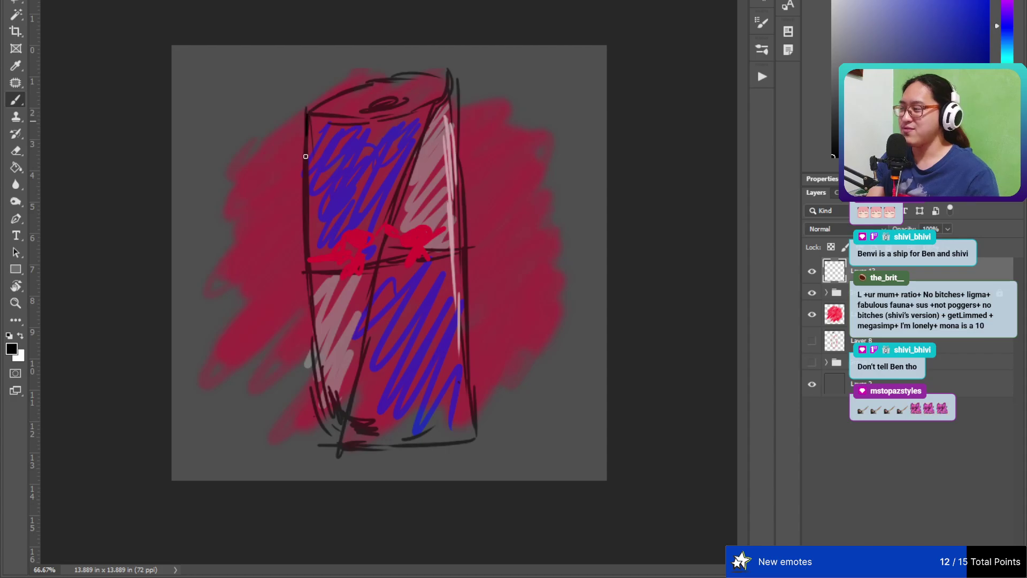
pyautogui.moveTo(305, 156)
pyautogui.mouseDown()
pyautogui.moveTo(305, 343)
pyautogui.moveTo(304, 332)
pyautogui.mouseUp()
pyautogui.hotkey('ctrl', 'z')
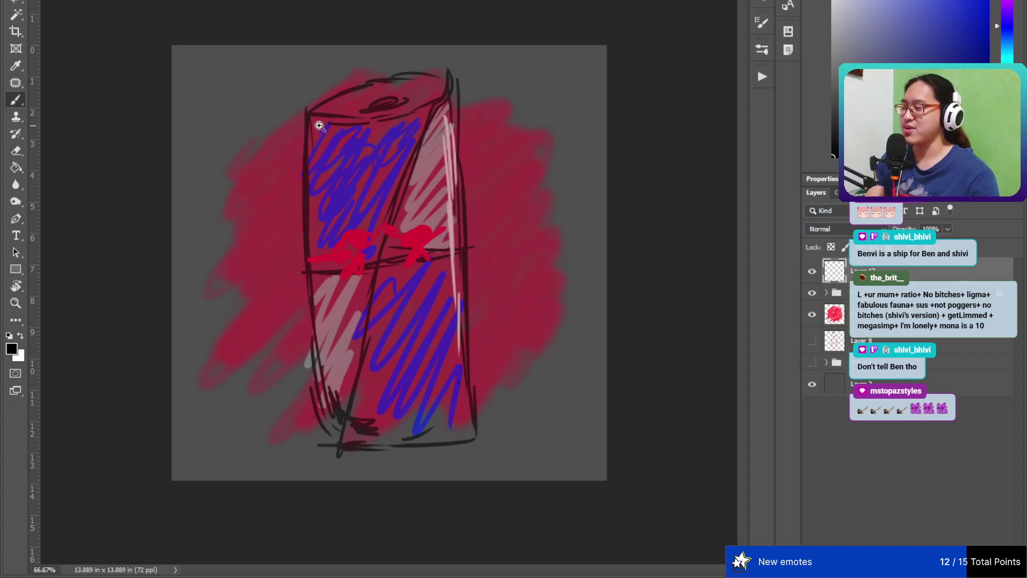
# - Try thicker black strokes from the can's upper-left corner down its side at closer view, and clear them
pyautogui.click(319, 125)
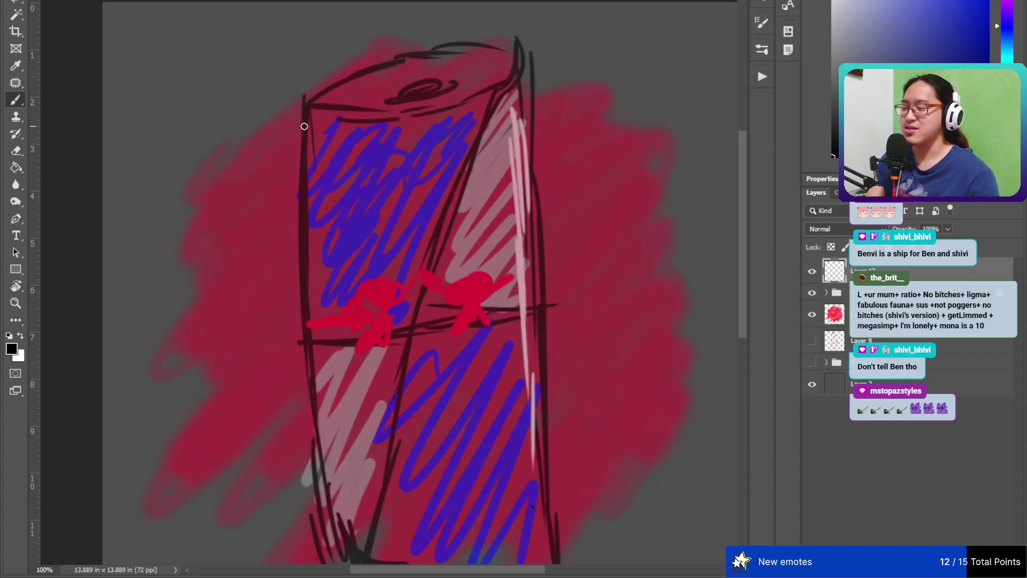
pyautogui.moveTo(300, 123); pyautogui.dragTo(286, 246)
pyautogui.hotkey('ctrl', 'z')
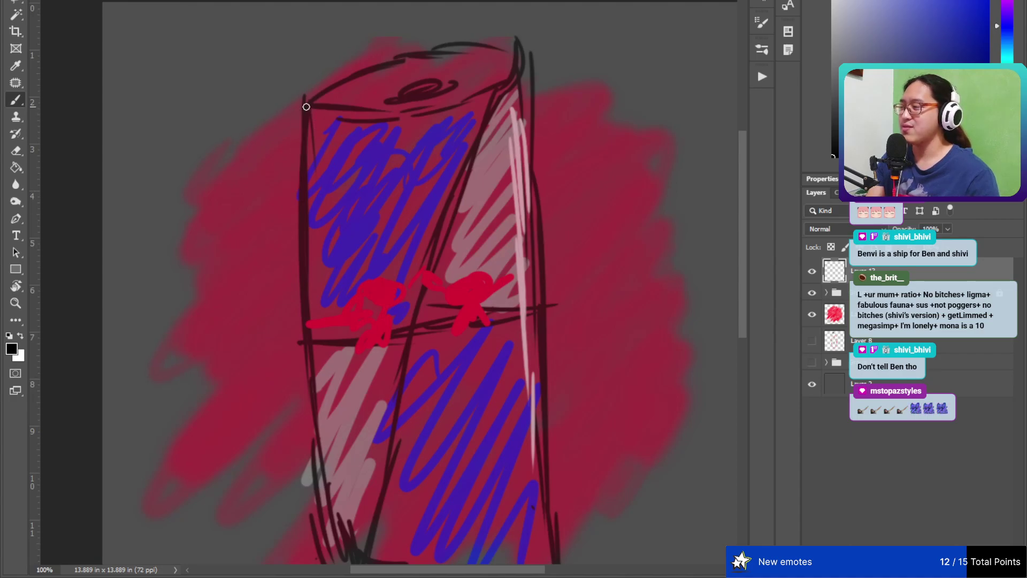
pyautogui.moveTo(306, 107)
pyautogui.mouseDown()
pyautogui.moveTo(296, 223)
pyautogui.moveTo(312, 404)
pyautogui.mouseUp()
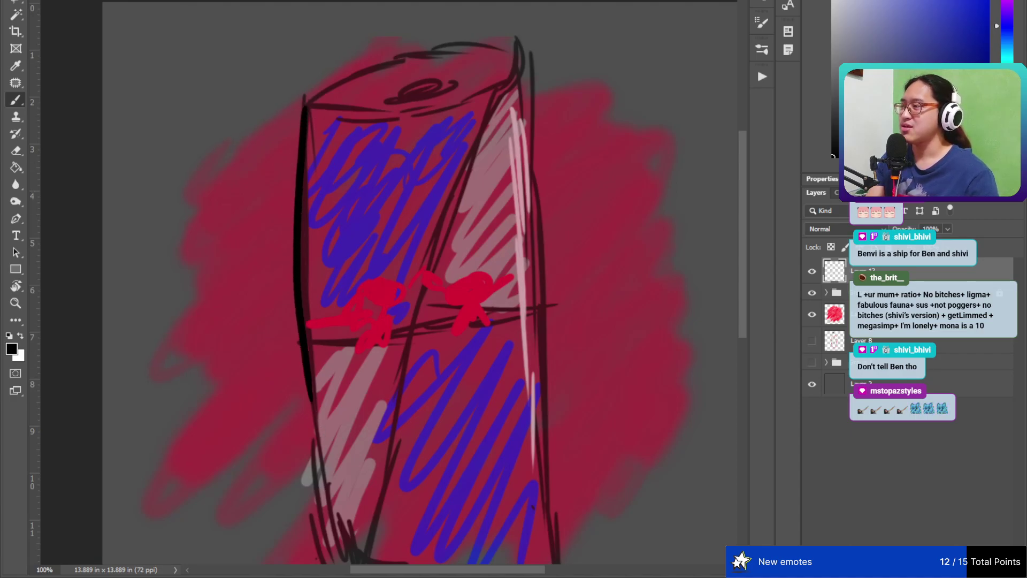
pyautogui.hotkey('ctrl', 'z')
pyautogui.moveTo(312, 103); pyautogui.dragTo(294, 266)
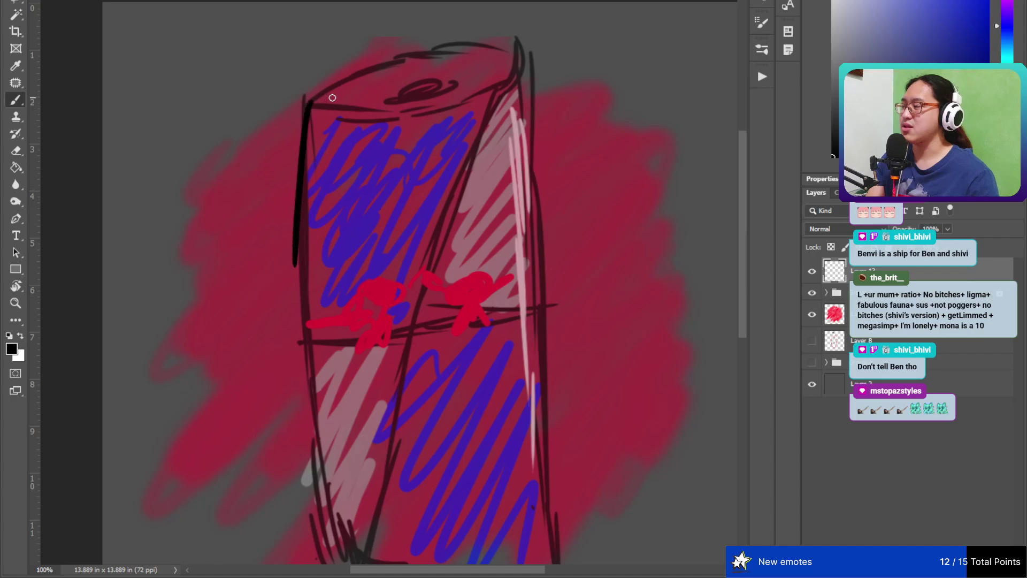
pyautogui.moveTo(332, 98)
pyautogui.mouseDown()
pyautogui.moveTo(413, 83)
pyautogui.moveTo(383, 209)
pyautogui.mouseUp()
pyautogui.moveTo(431, 59); pyautogui.dragTo(420, 202)
pyautogui.moveTo(442, 51)
pyautogui.mouseDown()
pyautogui.moveTo(413, 157)
pyautogui.moveTo(458, 46)
pyautogui.moveTo(344, 103)
pyautogui.mouseUp()
pyautogui.press('e')
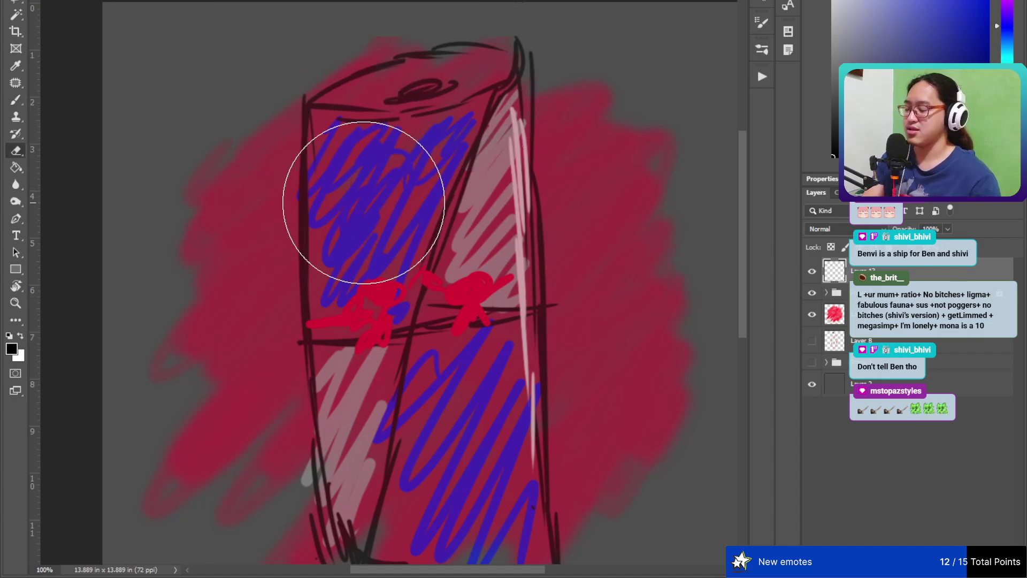
# - Try a short and a long black brush stroke down the can's left edge, undoing the first and erasing the second
pyautogui.press('b')
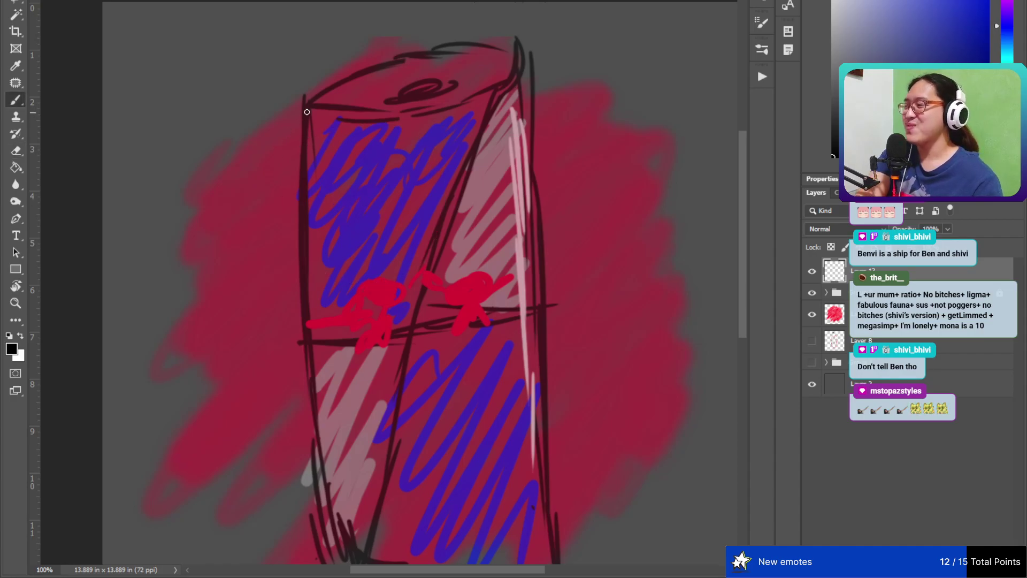
pyautogui.moveTo(308, 112)
pyautogui.mouseDown()
pyautogui.moveTo(294, 242)
pyautogui.moveTo(292, 232)
pyautogui.mouseUp()
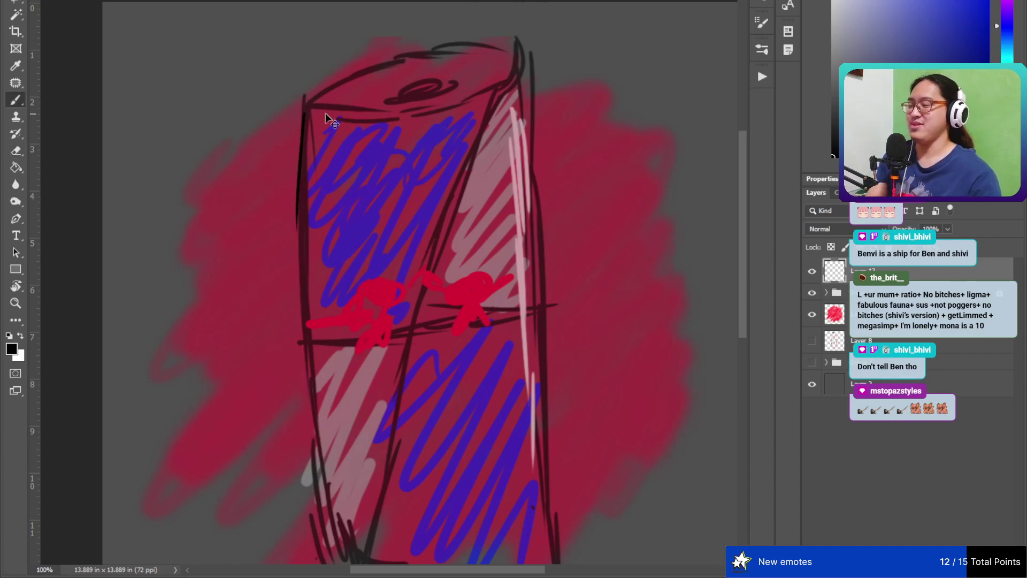
pyautogui.hotkey('ctrl', 'z')
pyautogui.moveTo(300, 101)
pyautogui.mouseDown()
pyautogui.moveTo(297, 279)
pyautogui.moveTo(314, 424)
pyautogui.moveTo(299, 473)
pyautogui.mouseUp()
pyautogui.press('e')
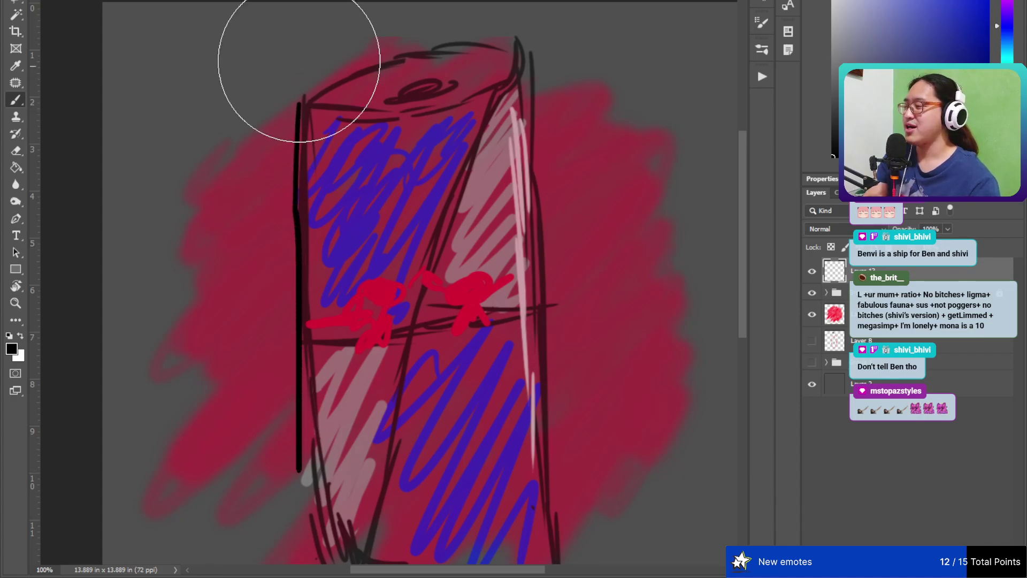
pyautogui.moveTo(296, 48)
pyautogui.mouseDown()
pyautogui.moveTo(300, 314)
pyautogui.moveTo(331, 561)
pyautogui.mouseUp()
pyautogui.press('b')
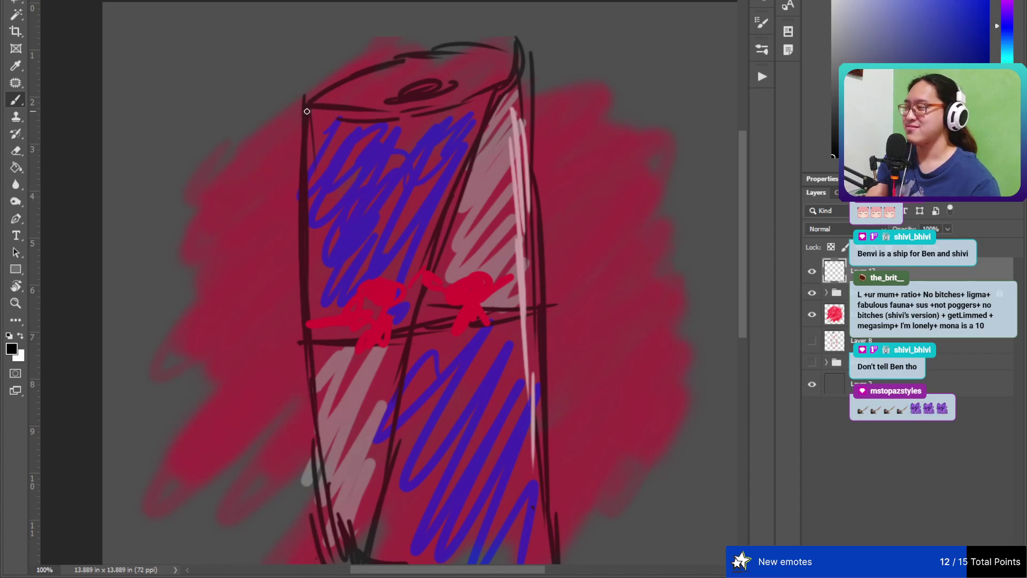
# - Try curved black strokes from the can's upper-left corner down toward its base, undoing each attempt
pyautogui.moveTo(303, 109)
pyautogui.mouseDown()
pyautogui.moveTo(309, 341)
pyautogui.moveTo(326, 481)
pyautogui.mouseUp()
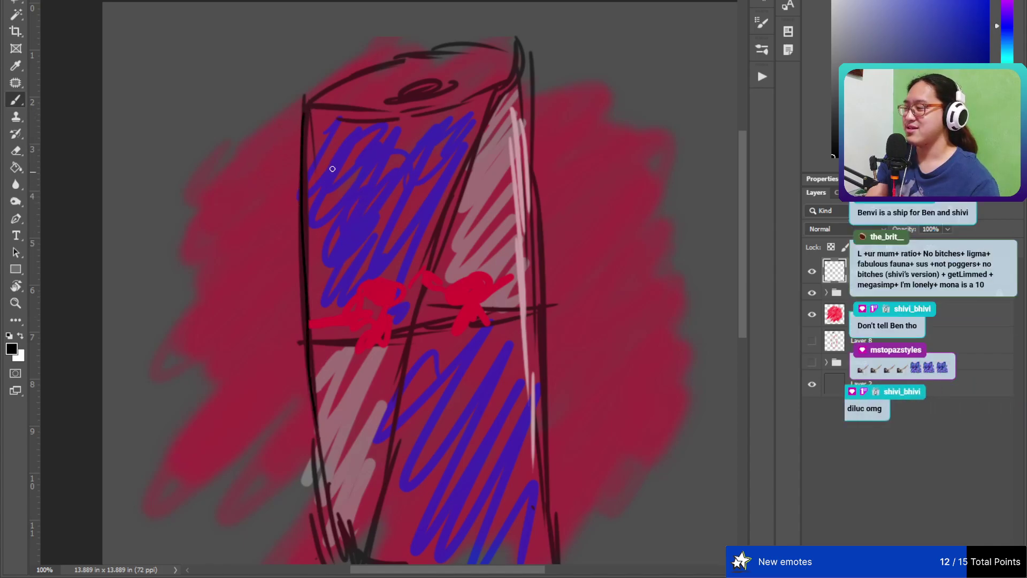
pyautogui.hotkey('ctrl', 'z')
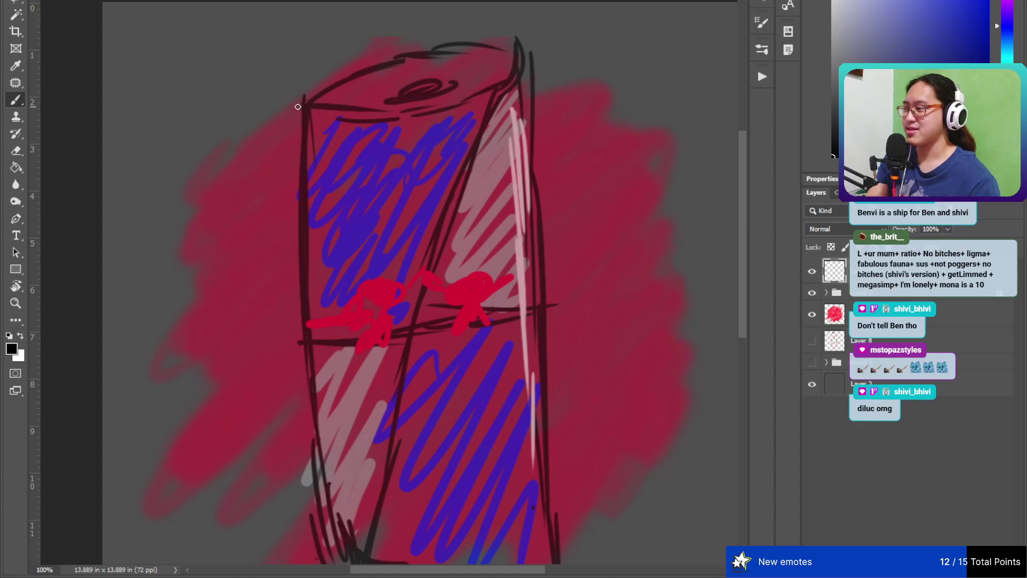
pyautogui.moveTo(299, 107)
pyautogui.mouseDown()
pyautogui.moveTo(303, 300)
pyautogui.moveTo(326, 481)
pyautogui.mouseUp()
pyautogui.hotkey('ctrl', 'z')
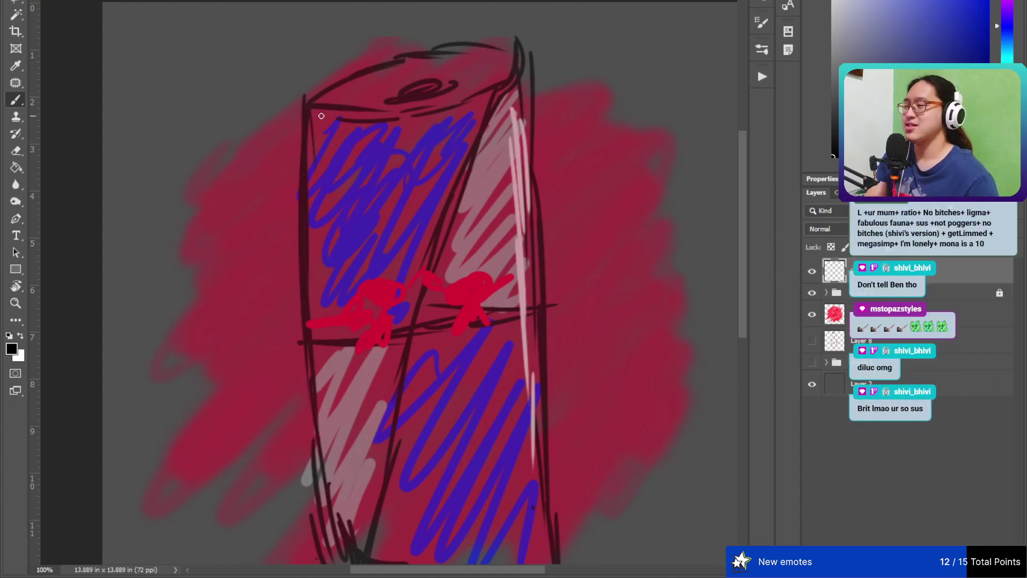
pyautogui.moveTo(307, 108)
pyautogui.mouseDown()
pyautogui.moveTo(304, 360)
pyautogui.moveTo(336, 560)
pyautogui.mouseUp()
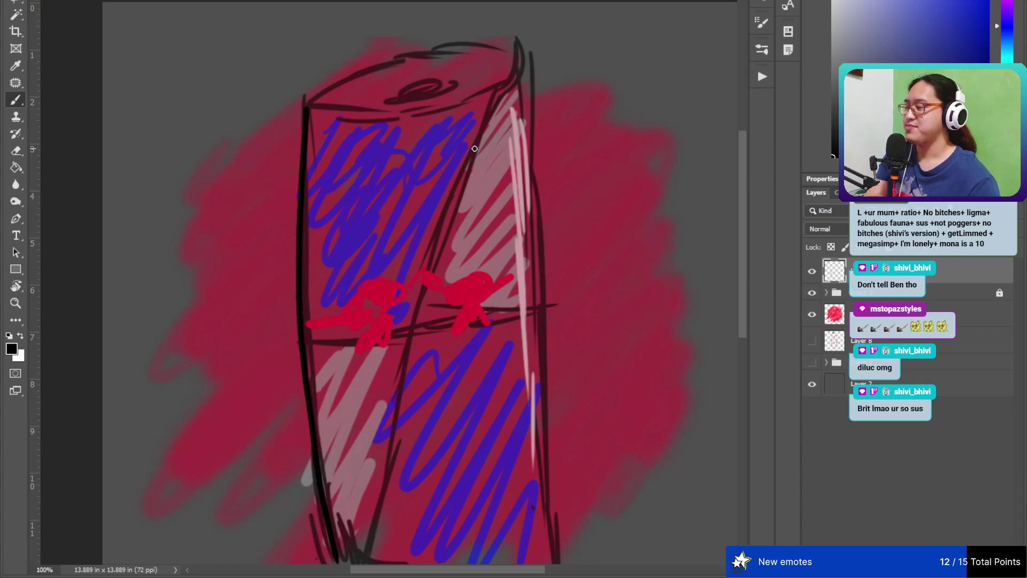
pyautogui.hotkey('ctrl', 'z')
# - Pick a light grey brush colour and try strokes at the can's upper-right corner and along its right side, undoing them
pyautogui.moveTo(475, 148)
pyautogui.mouseDown()
pyautogui.moveTo(447, 80)
pyautogui.moveTo(499, 18)
pyautogui.moveTo(486, 88)
pyautogui.moveTo(488, 76)
pyautogui.mouseUp()
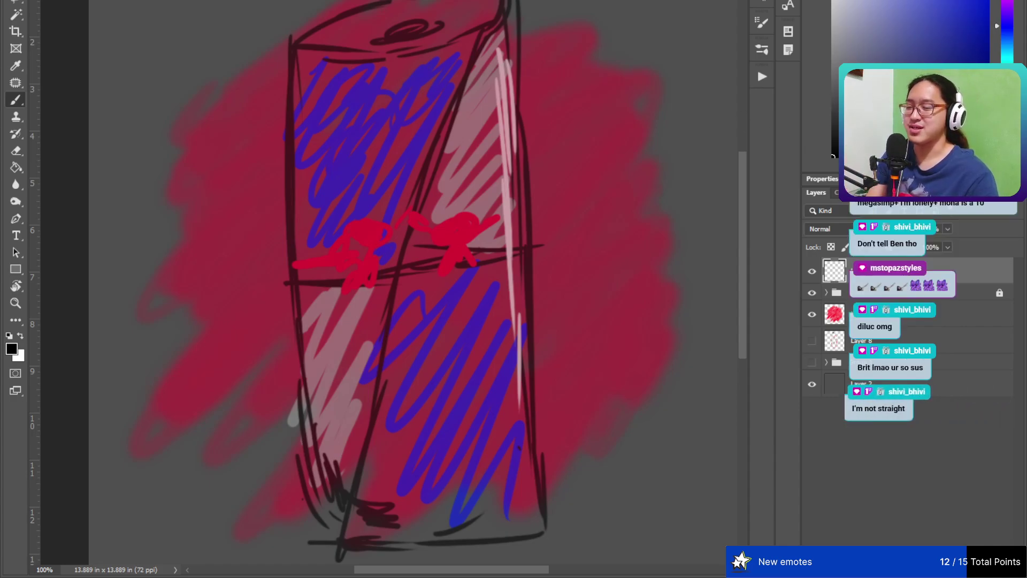
pyautogui.click(856, 24)
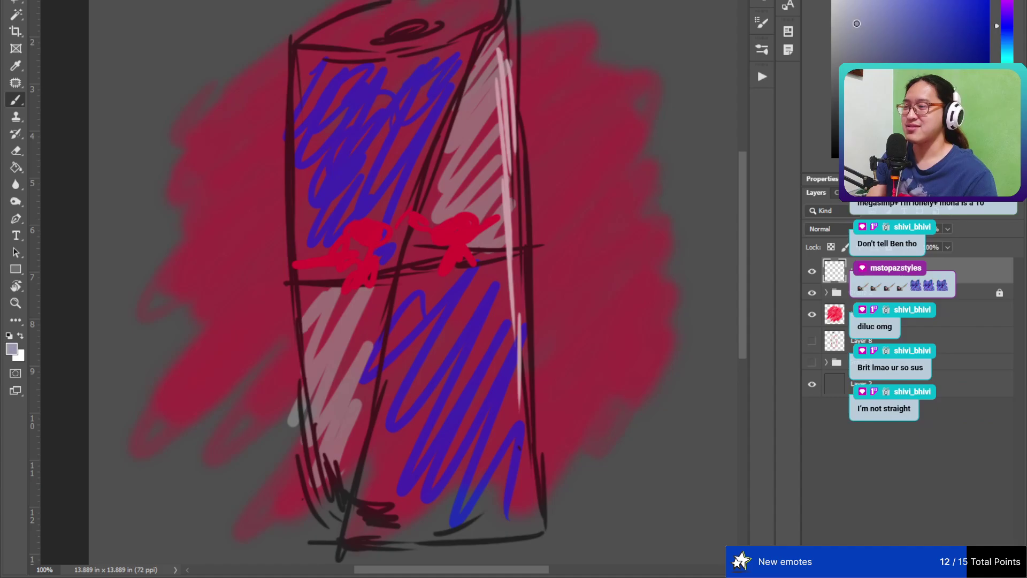
pyautogui.moveTo(856, 23)
pyautogui.mouseDown()
pyautogui.moveTo(833, 42)
pyautogui.moveTo(761, 40)
pyautogui.mouseUp()
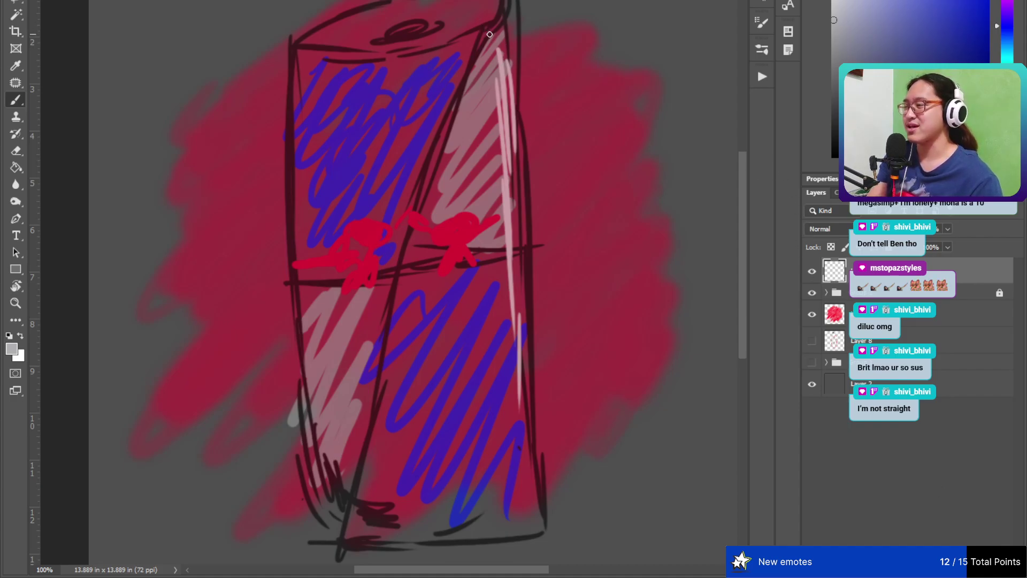
pyautogui.moveTo(483, 32); pyautogui.dragTo(530, 35)
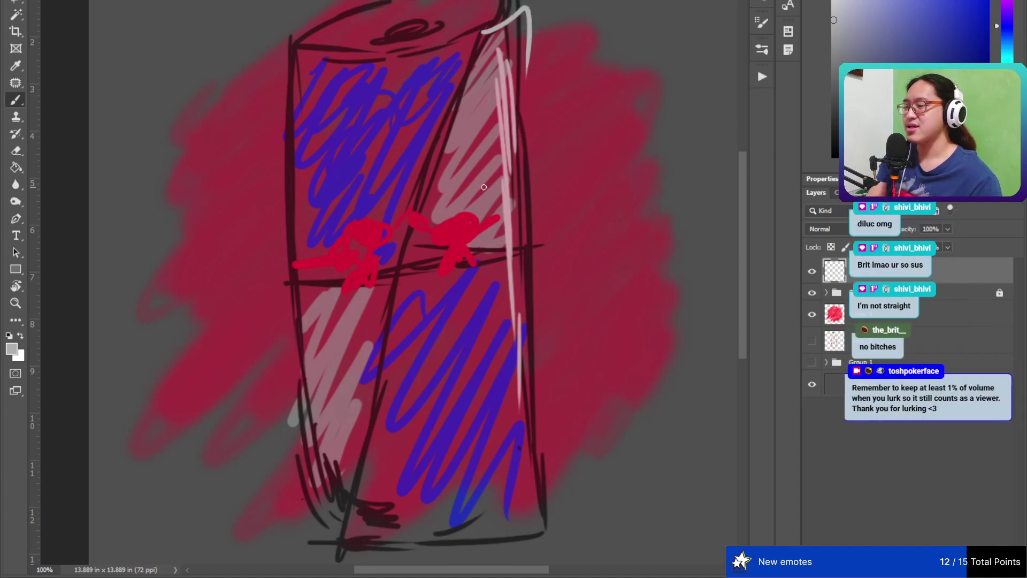
pyautogui.hotkey('ctrl', 'z')
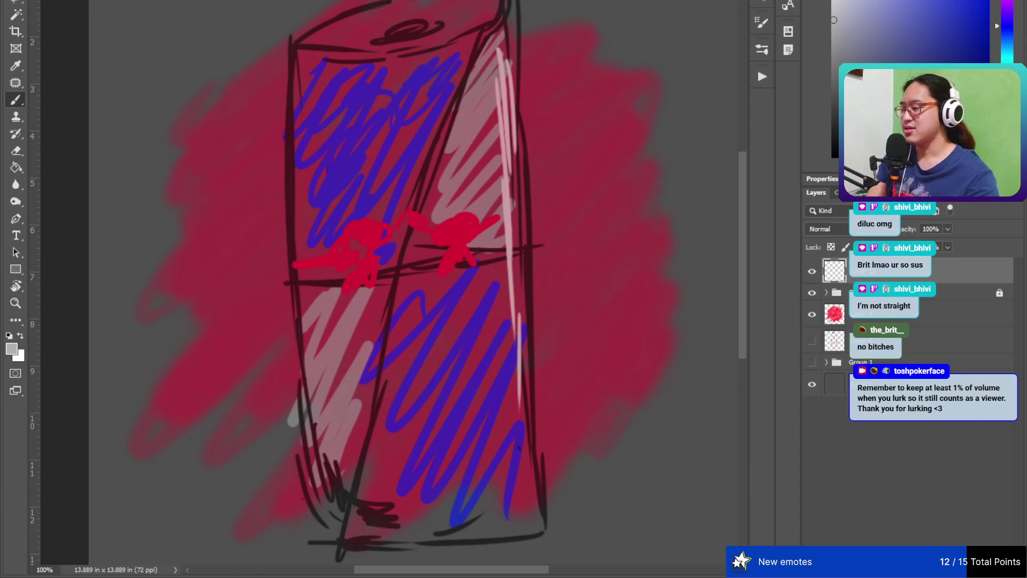
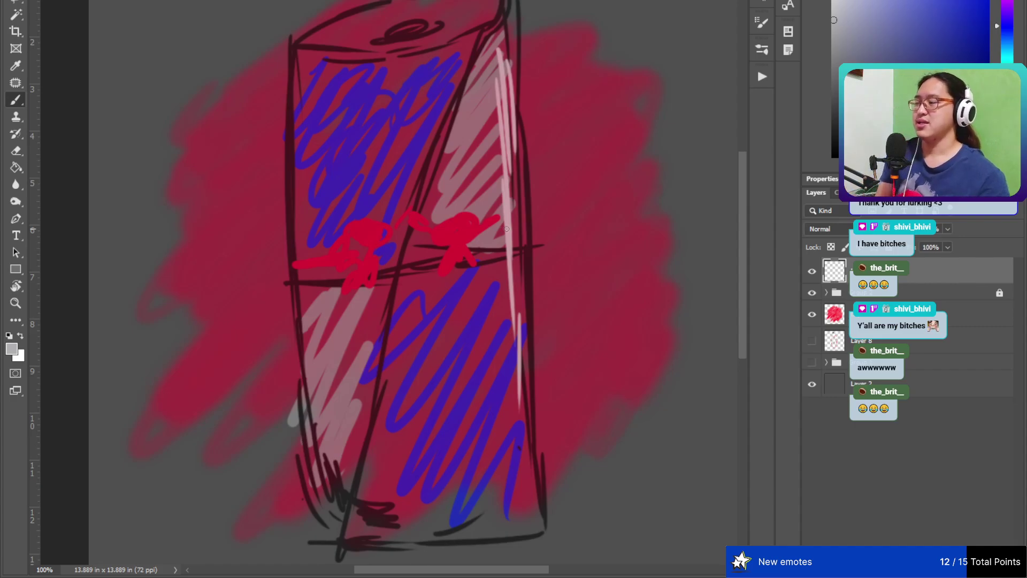
pyautogui.moveTo(508, 131); pyautogui.dragTo(524, 247)
pyautogui.hotkey('ctrl', 'z')
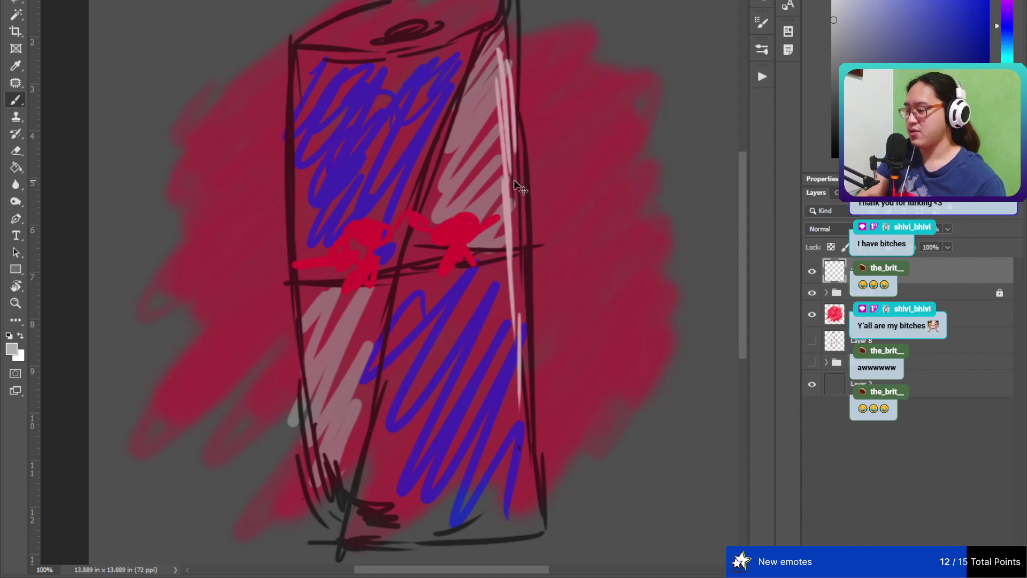
# - Paste the silver can reference photo and move it to the right of the sketched can's top, checking it by toggling its visibility
pyautogui.hotkey('ctrl', 'v')
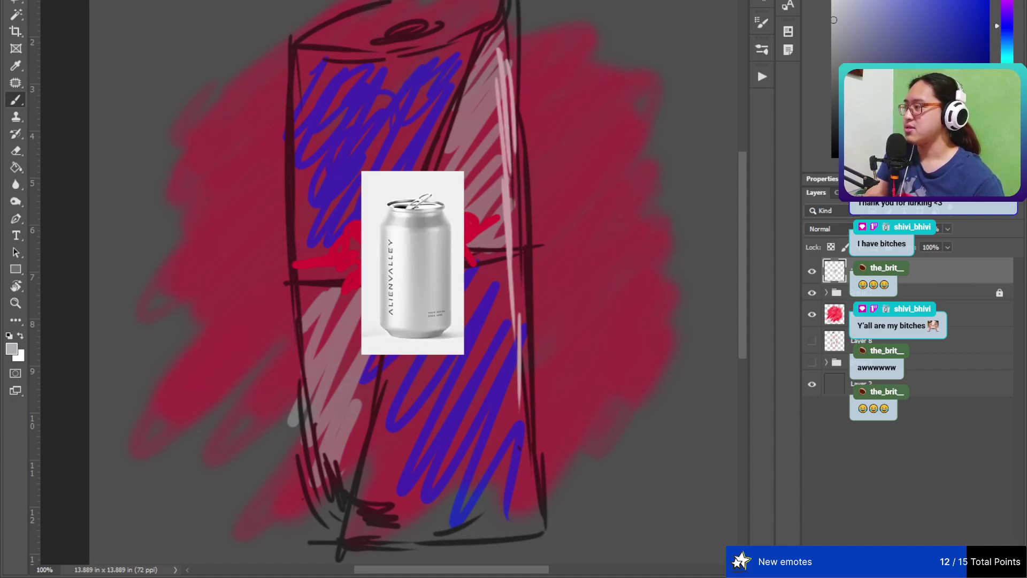
pyautogui.hotkey('ctrl', 't')
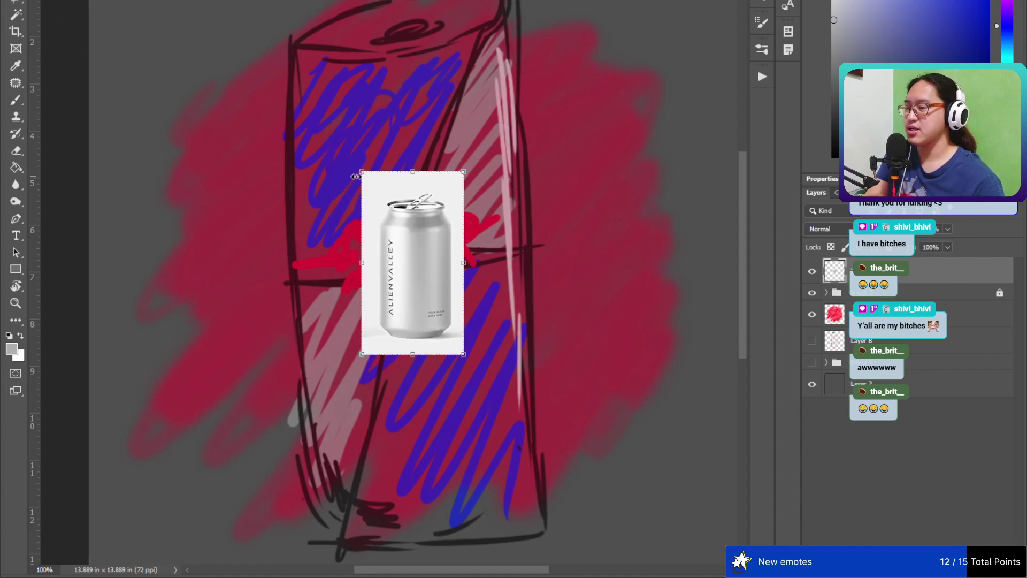
pyautogui.moveTo(406, 278); pyautogui.dragTo(617, 142)
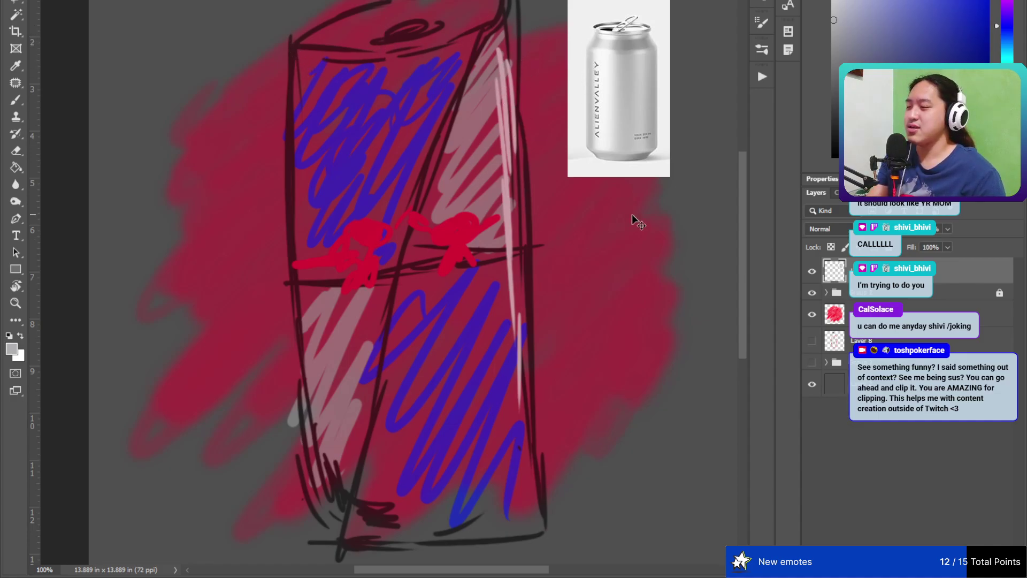
pyautogui.click(807, 271)
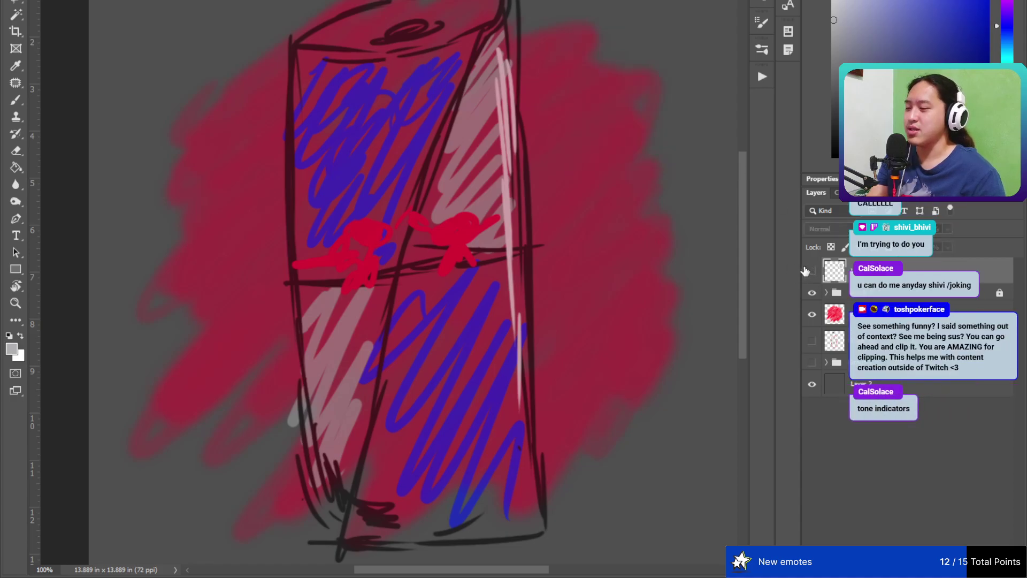
pyautogui.click(809, 271)
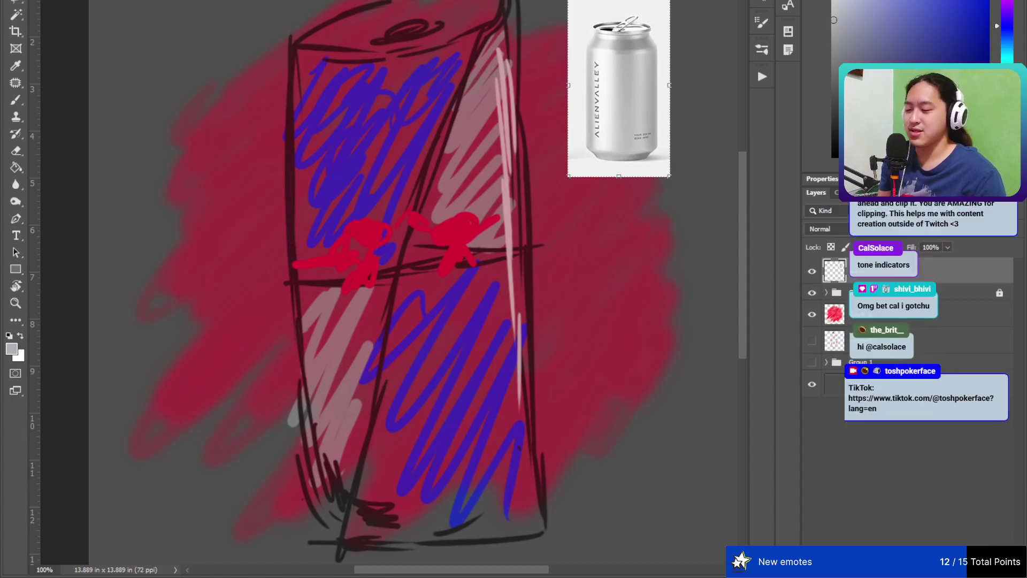
# - Add a new layer, reset the brush colour to black, and draw a bowed outline down the full left edge of the can
pyautogui.hotkey('ctrl', 'shift', 'alt', 'n')
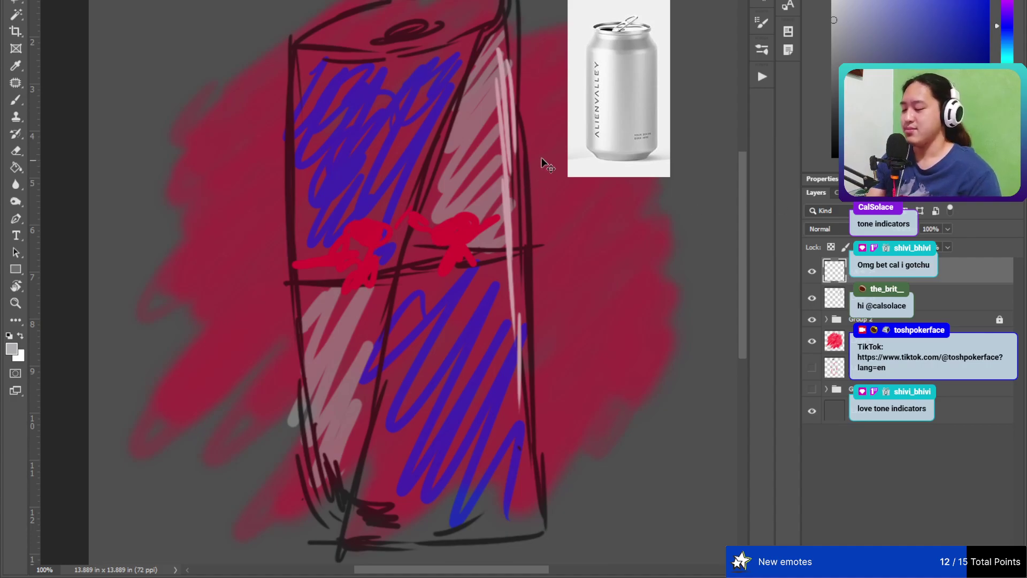
pyautogui.press('d')
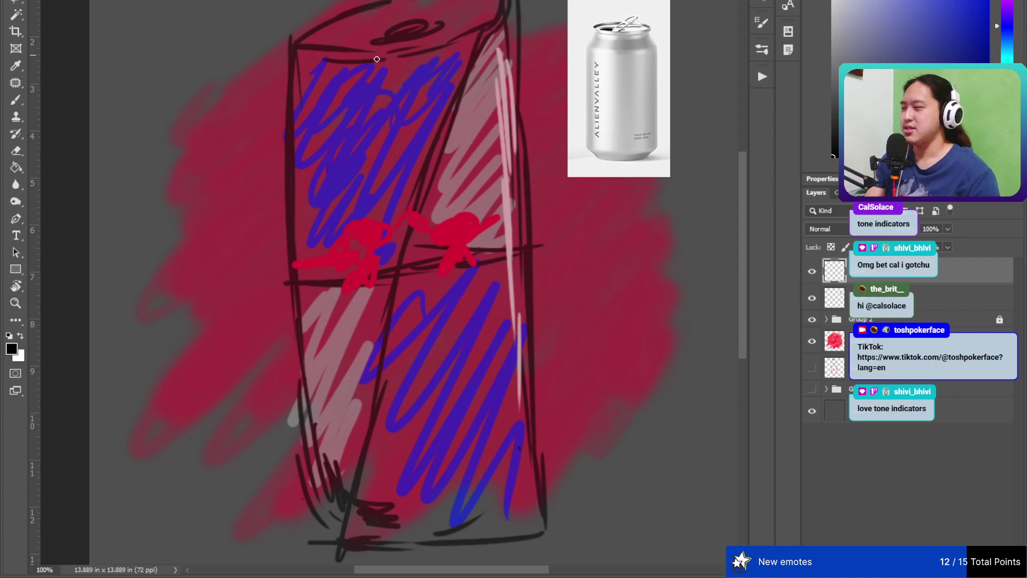
pyautogui.press('b')
pyautogui.moveTo(298, 44); pyautogui.dragTo(286, 107)
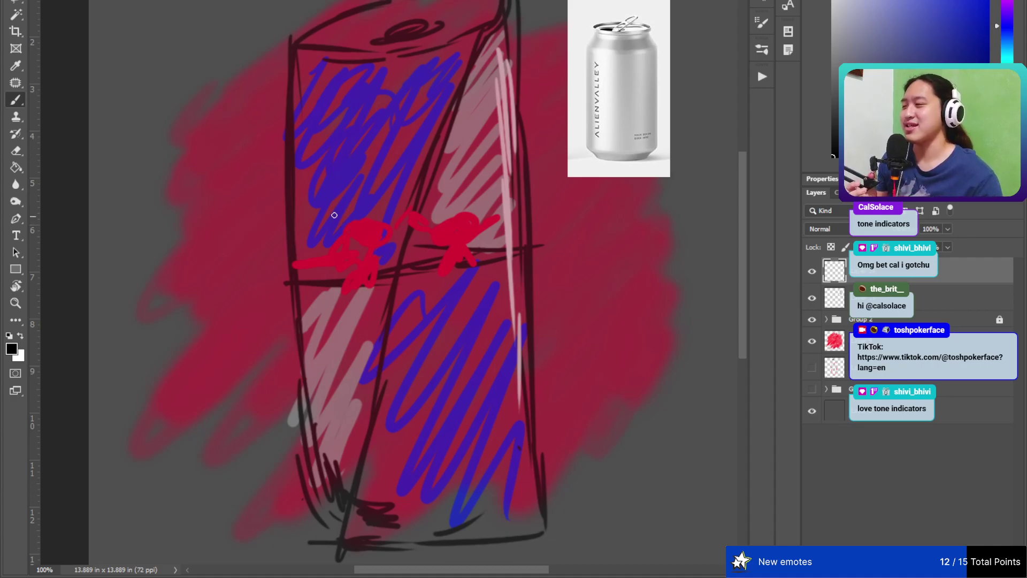
pyautogui.moveTo(299, 29)
pyautogui.mouseDown()
pyautogui.moveTo(284, 132)
pyautogui.moveTo(282, 293)
pyautogui.moveTo(322, 516)
pyautogui.mouseUp()
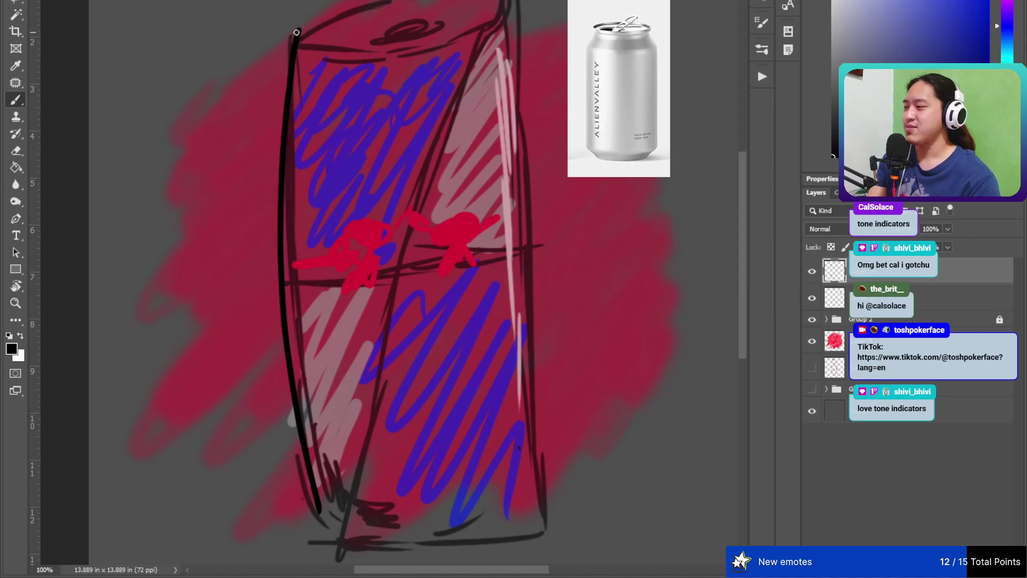
# - Try outlining the can's elliptical top rim in black, and undo those strokes
pyautogui.moveTo(297, 32)
pyautogui.mouseDown()
pyautogui.moveTo(365, 49)
pyautogui.moveTo(507, 14)
pyautogui.moveTo(327, 7)
pyautogui.moveTo(423, 44)
pyautogui.moveTo(345, 47)
pyautogui.moveTo(305, 24)
pyautogui.moveTo(377, 0)
pyautogui.moveTo(486, 18)
pyautogui.moveTo(435, 42)
pyautogui.moveTo(297, 34)
pyautogui.mouseUp()
pyautogui.hotkey('ctrl', 'z')
pyautogui.hotkey('ctrl', 'z')
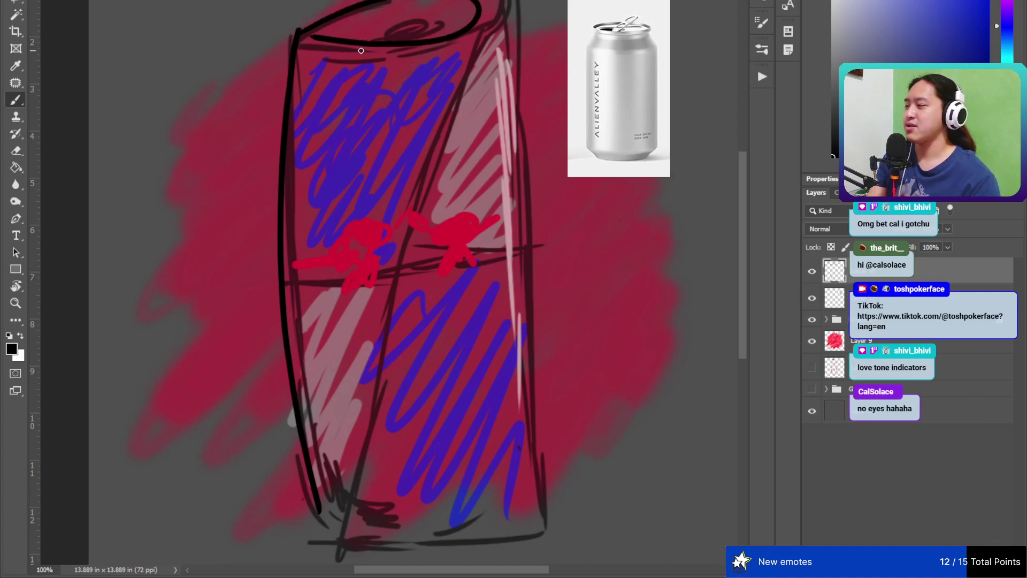
pyautogui.hotkey('ctrl', 'z')
# - Draw the can's right edge as one long black line, redoing the first attempt, and add a curved black line along its base
pyautogui.moveTo(512, 16)
pyautogui.mouseDown()
pyautogui.moveTo(497, 250)
pyautogui.moveTo(503, 422)
pyautogui.mouseUp()
pyautogui.hotkey('ctrl', 'z')
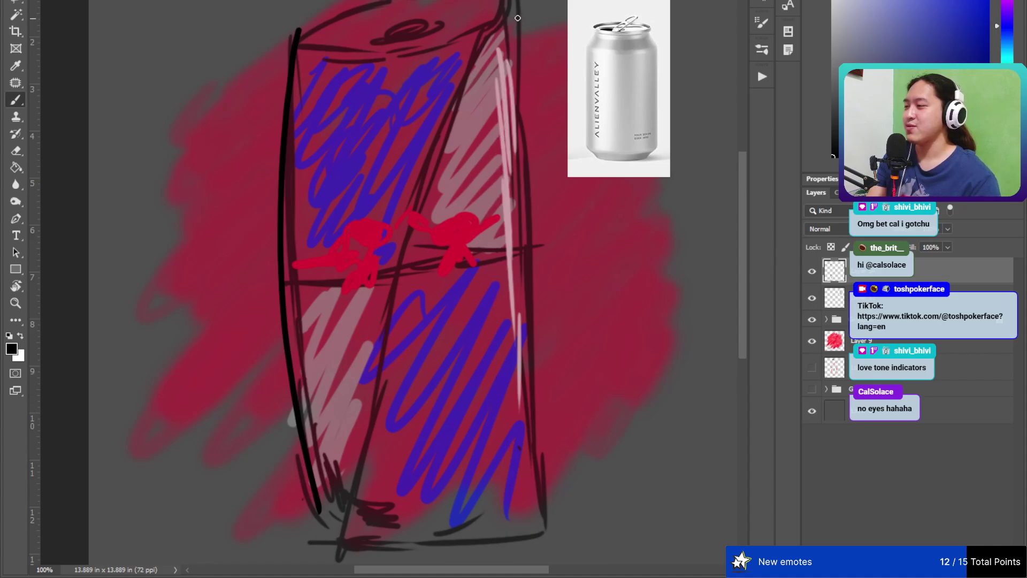
pyautogui.moveTo(517, 18)
pyautogui.mouseDown()
pyautogui.moveTo(532, 277)
pyautogui.moveTo(533, 484)
pyautogui.mouseUp()
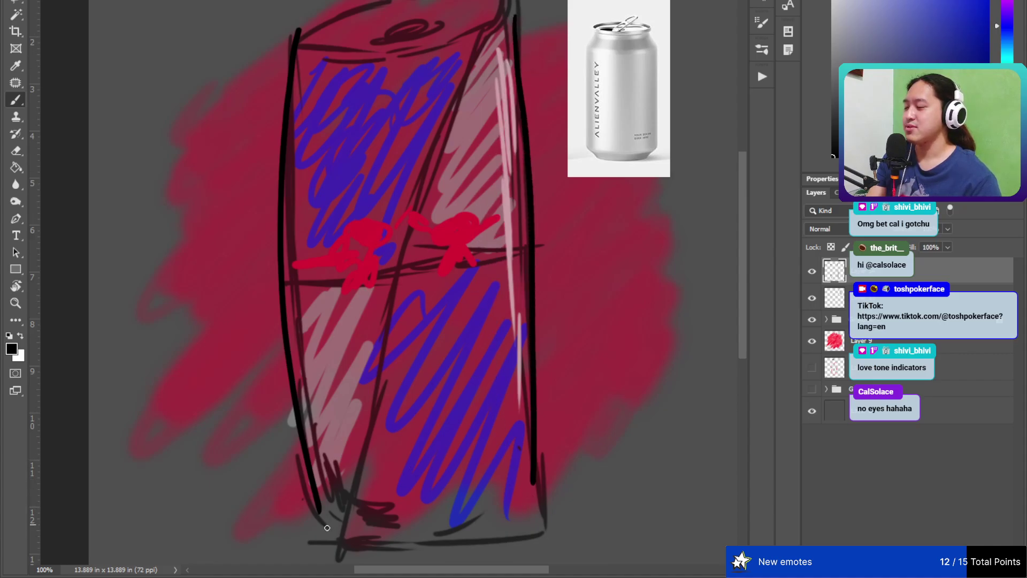
pyautogui.moveTo(318, 526); pyautogui.dragTo(513, 501)
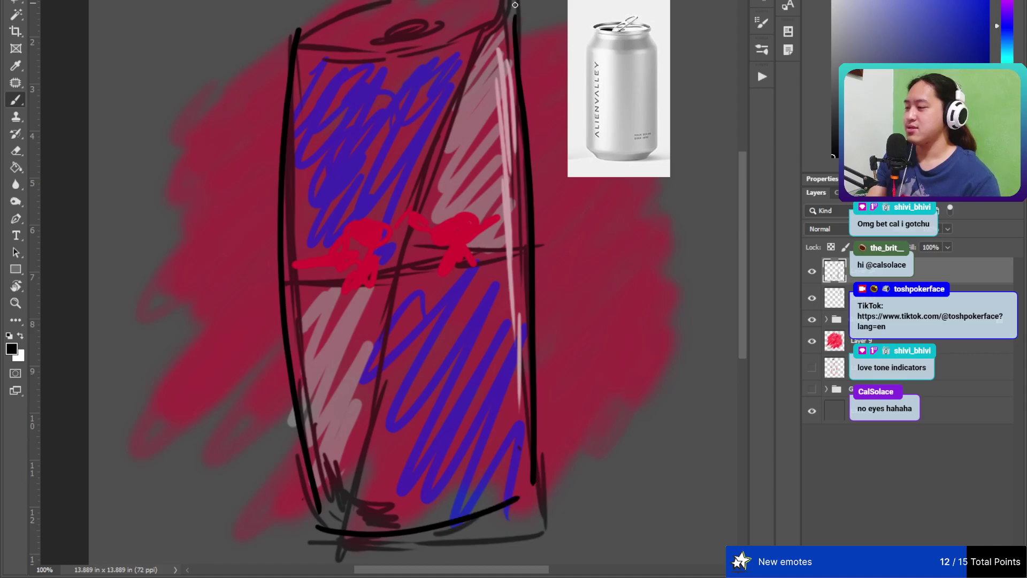
# - Pick a light lavender-grey, add another new layer, and paint a small colour swatch to the right of the can
pyautogui.moveTo(912, 37); pyautogui.dragTo(891, 10)
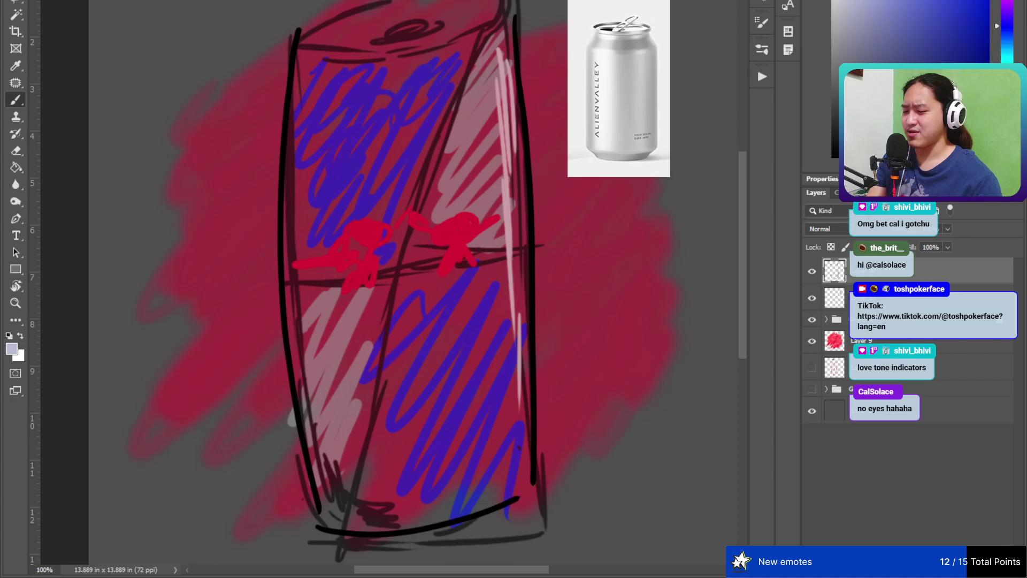
pyautogui.hotkey('ctrl', 'shift', 'alt', 'n')
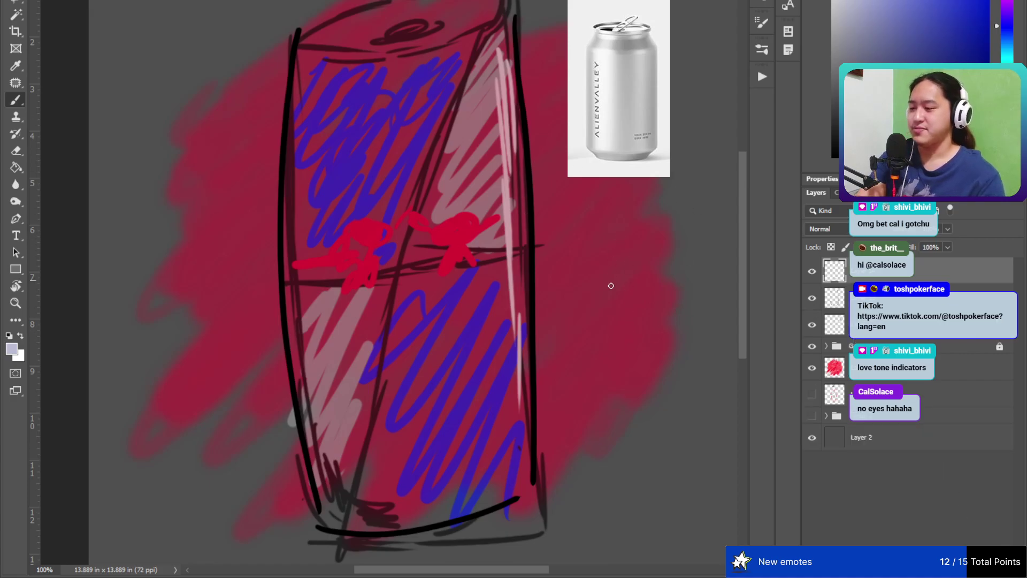
pyautogui.moveTo(647, 278)
pyautogui.mouseDown()
pyautogui.moveTo(663, 314)
pyautogui.moveTo(666, 272)
pyautogui.moveTo(640, 294)
pyautogui.moveTo(660, 310)
pyautogui.moveTo(671, 251)
pyautogui.moveTo(646, 271)
pyautogui.moveTo(640, 331)
pyautogui.mouseUp()
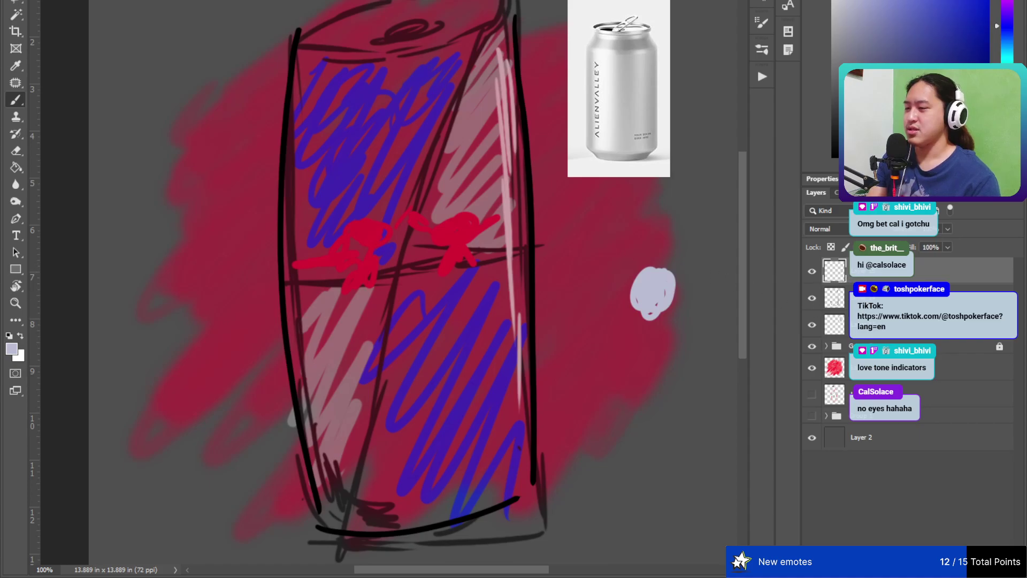
# - Pick a medium blue and paint a larger blue colour swatch directly below the lavender-grey one
pyautogui.moveTo(968, 4); pyautogui.dragTo(887, 5)
pyautogui.moveTo(664, 334)
pyautogui.mouseDown()
pyautogui.moveTo(660, 377)
pyautogui.moveTo(660, 346)
pyautogui.mouseUp()
pyautogui.click(974, 3)
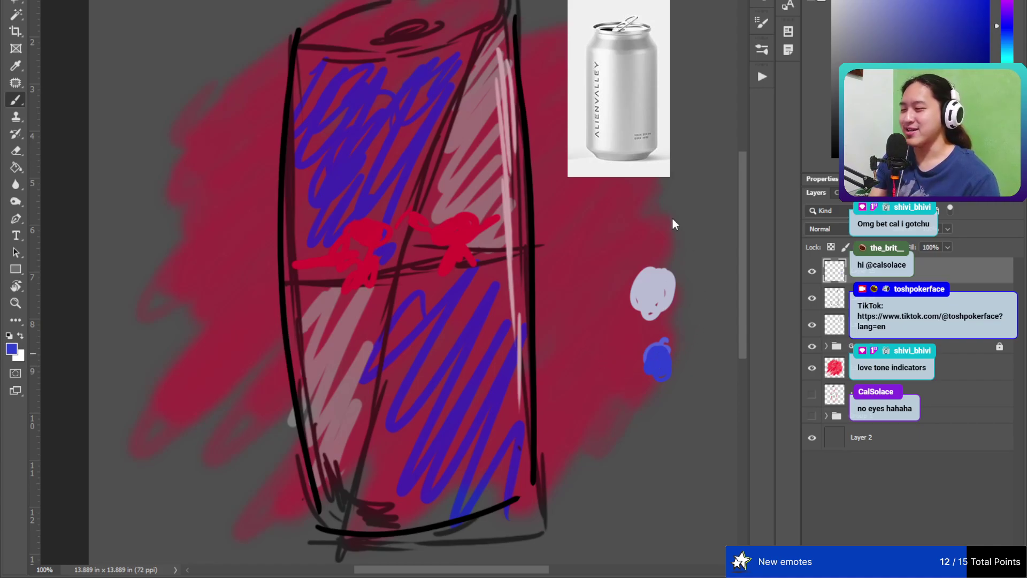
pyautogui.click(559, 282)
pyautogui.moveTo(665, 357)
pyautogui.mouseDown()
pyautogui.moveTo(660, 334)
pyautogui.moveTo(663, 351)
pyautogui.moveTo(640, 366)
pyautogui.moveTo(647, 395)
pyautogui.moveTo(668, 386)
pyautogui.mouseUp()
# - Sample the lavender-grey from its swatch, fill in the gaps to make a solid oval, and switch to the Move tool
pyautogui.keyDown('alt'); pyautogui.click(660, 283); pyautogui.keyUp('alt')
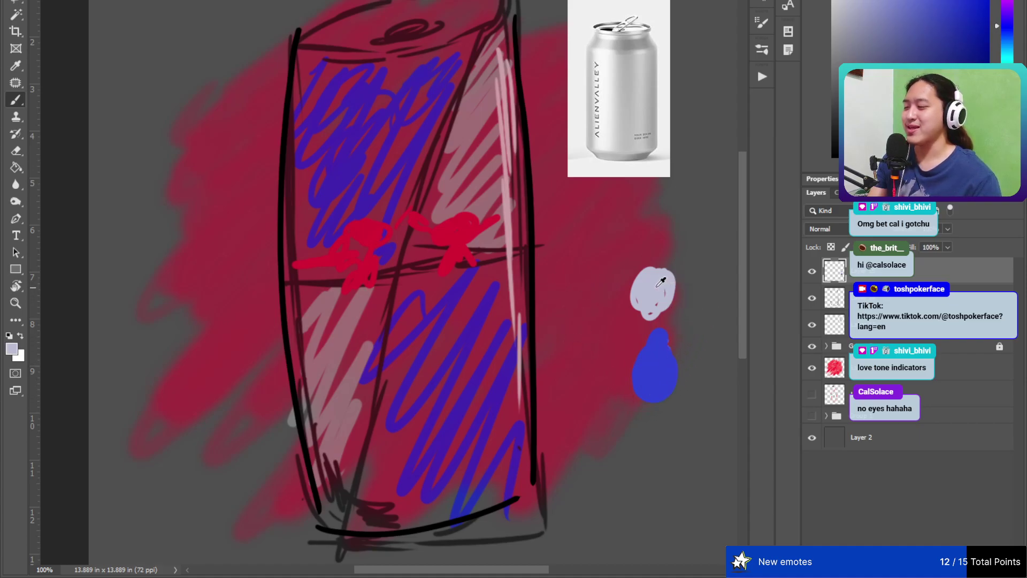
pyautogui.moveTo(650, 275); pyautogui.dragTo(686, 299)
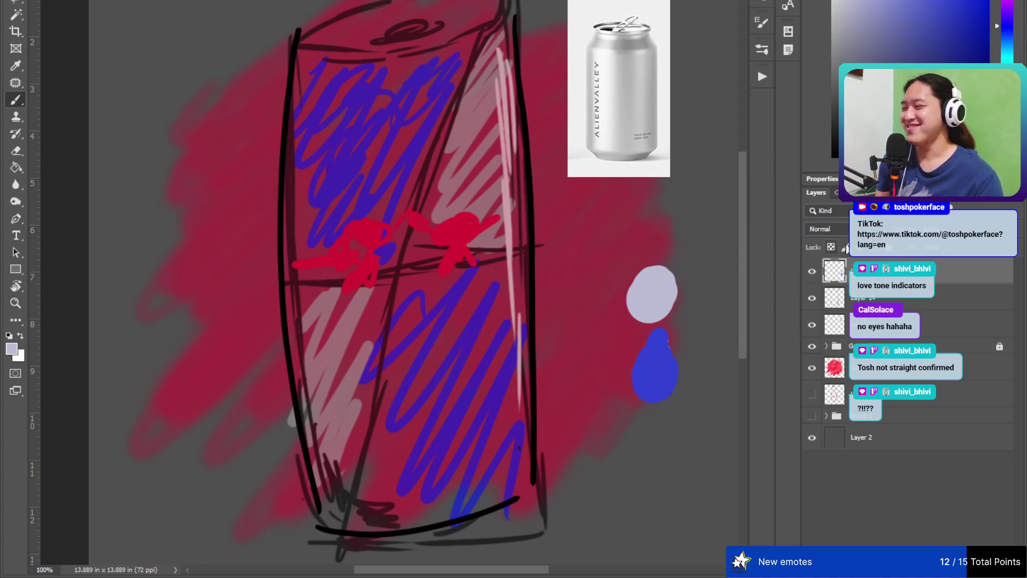
pyautogui.press('v')
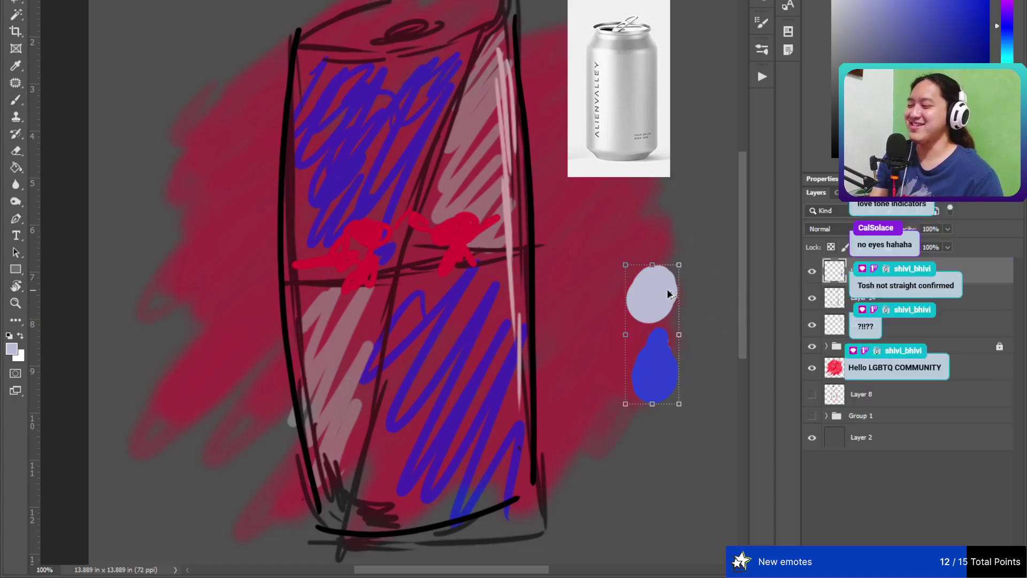
# - Try a lavender-grey brush stroke down the can's upper-right panel on the layer below the swatches, and undo it
pyautogui.press('b')
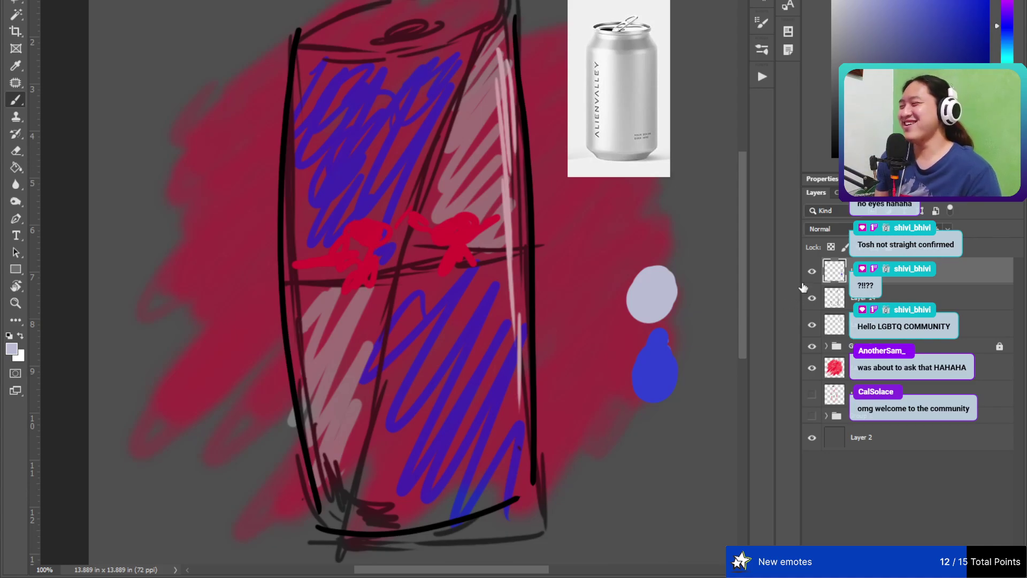
pyautogui.click(843, 306)
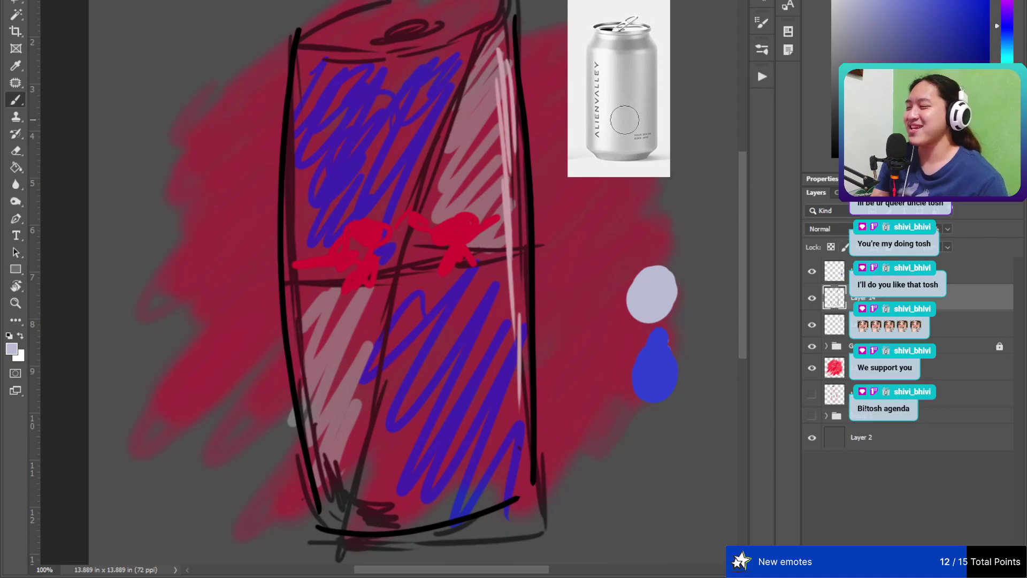
pyautogui.moveTo(503, 50); pyautogui.dragTo(447, 163)
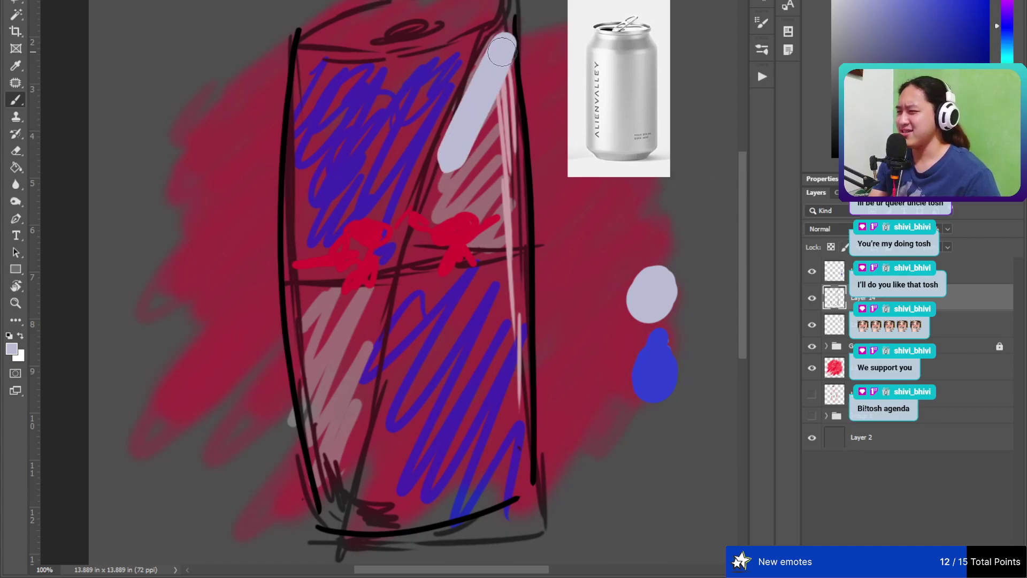
pyautogui.hotkey('ctrl', 'z')
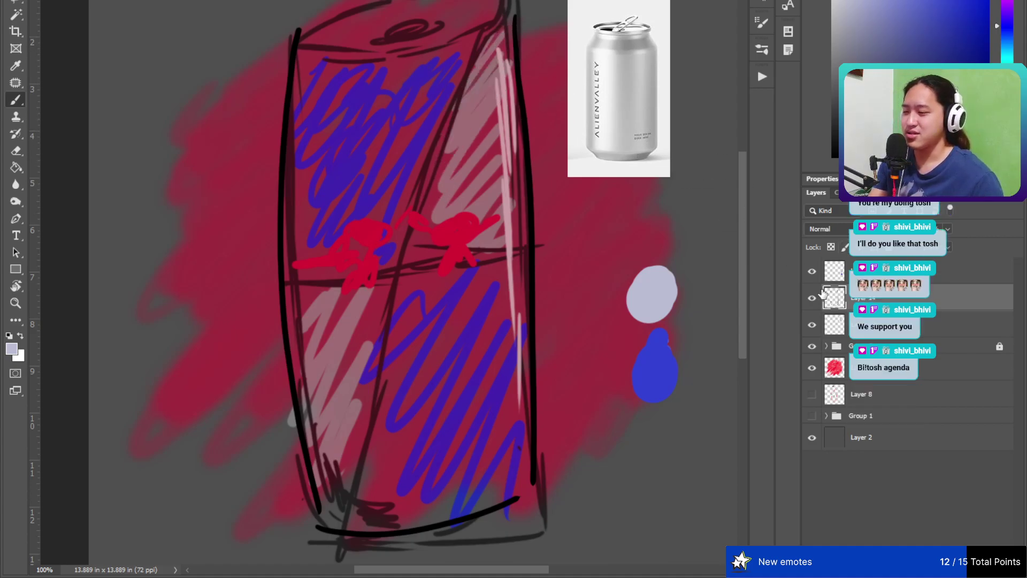
pyautogui.click(813, 298)
pyautogui.click(813, 298)
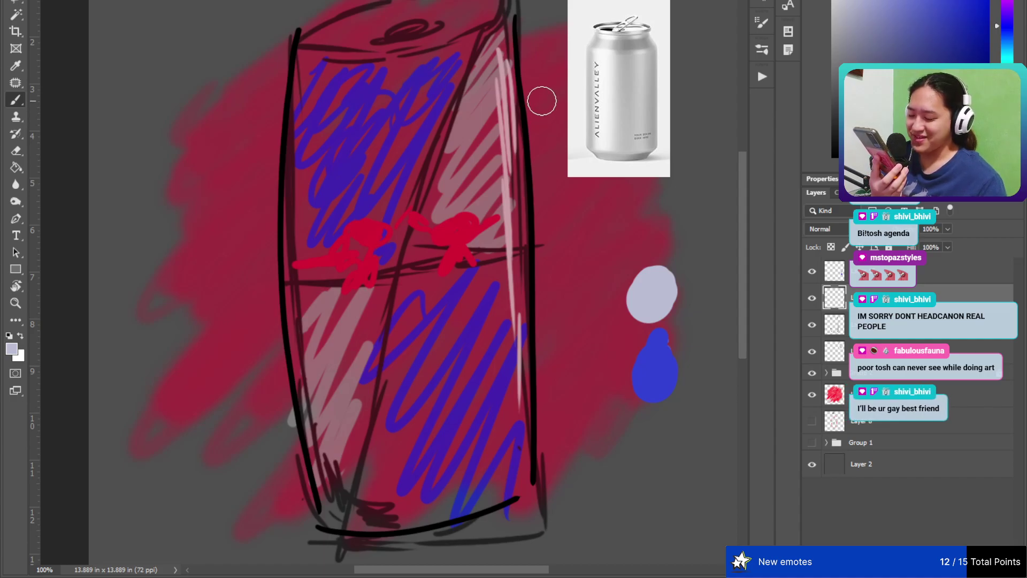
# - Try blocking in the can's upper-right panel with broad lavender-grey strokes, erasing them and undoing a further test stroke
pyautogui.moveTo(503, 34)
pyautogui.mouseDown()
pyautogui.moveTo(395, 255)
pyautogui.moveTo(411, 242)
pyautogui.moveTo(509, 34)
pyautogui.moveTo(501, 251)
pyautogui.mouseUp()
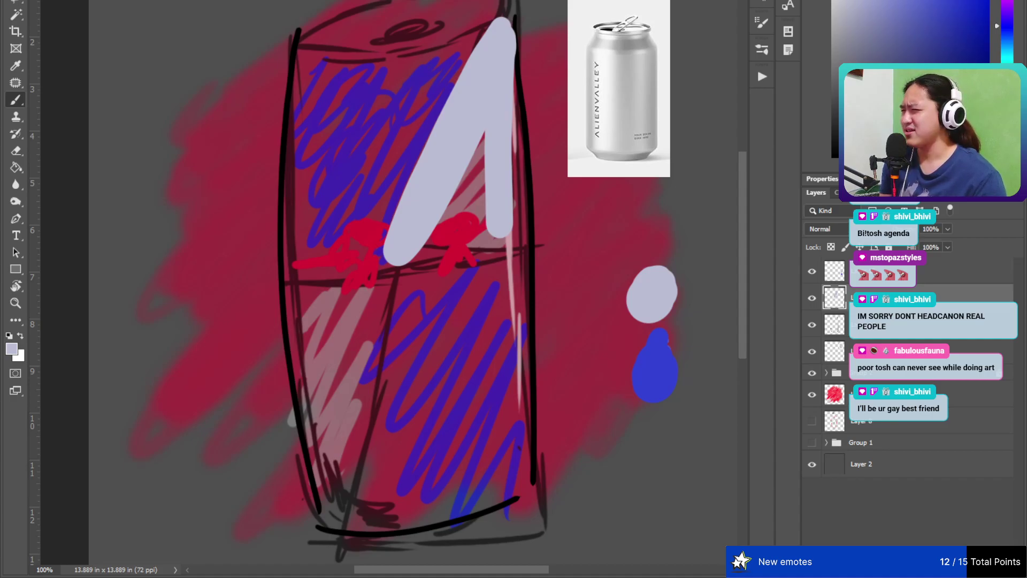
pyautogui.moveTo(456, 172)
pyautogui.mouseDown()
pyautogui.moveTo(424, 245)
pyautogui.moveTo(449, 188)
pyautogui.moveTo(503, 249)
pyautogui.mouseUp()
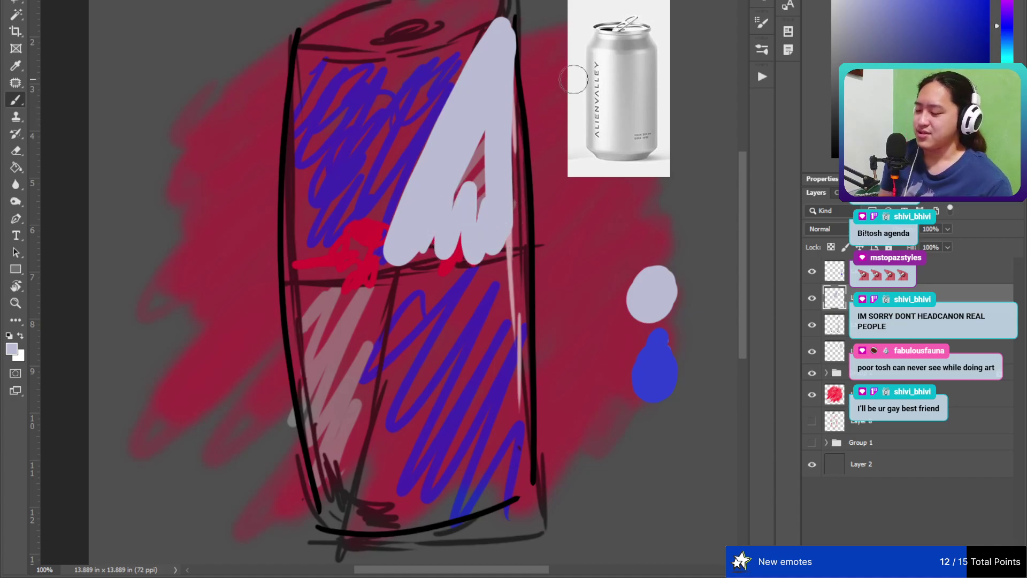
pyautogui.press('e')
pyautogui.moveTo(443, 156); pyautogui.dragTo(492, 97)
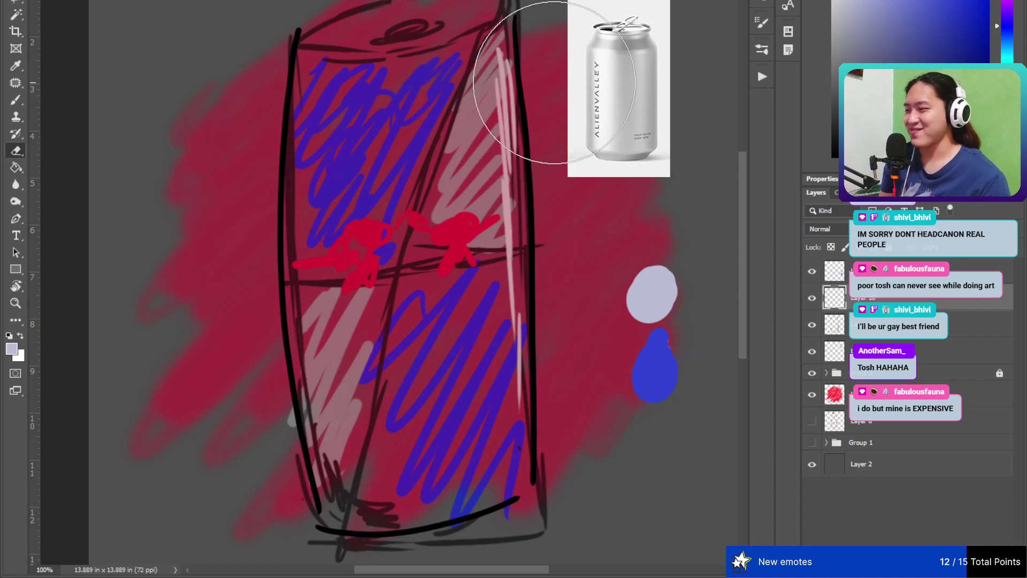
pyautogui.press('v')
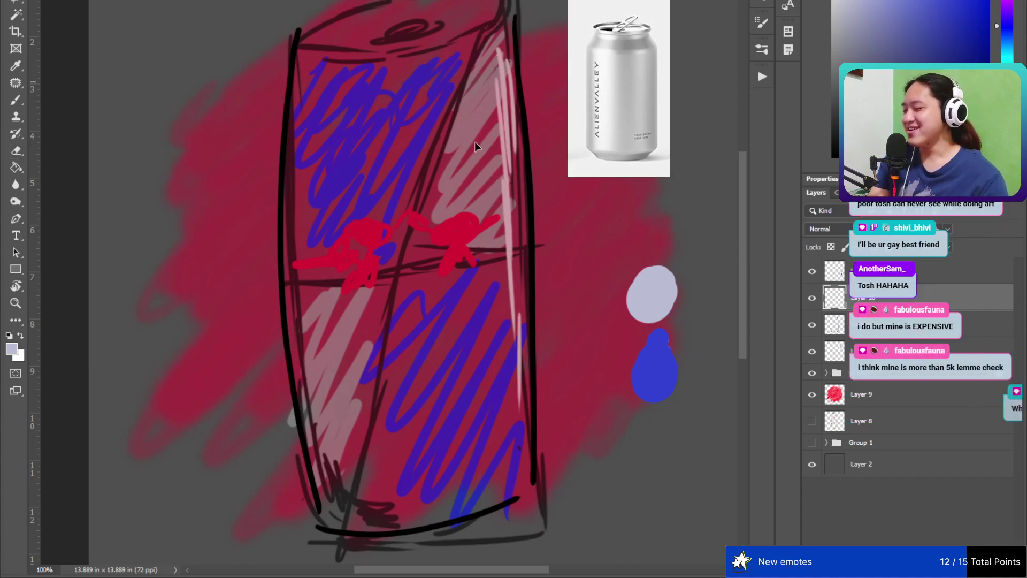
pyautogui.press('b')
pyautogui.moveTo(459, 165)
pyautogui.mouseDown()
pyautogui.moveTo(490, 123)
pyautogui.moveTo(483, 183)
pyautogui.mouseUp()
pyautogui.hotkey('ctrl', 'z')
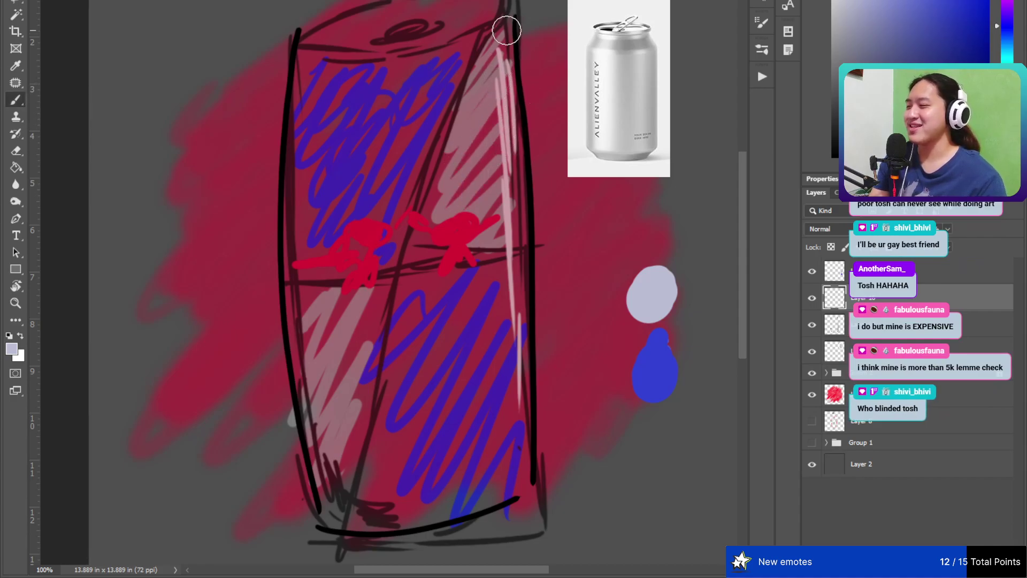
# - Paint the can's upper-right and lower-left panels solid lavender-grey, joining the two shapes at the middle of the can
pyautogui.moveTo(506, 16); pyautogui.dragTo(511, 229)
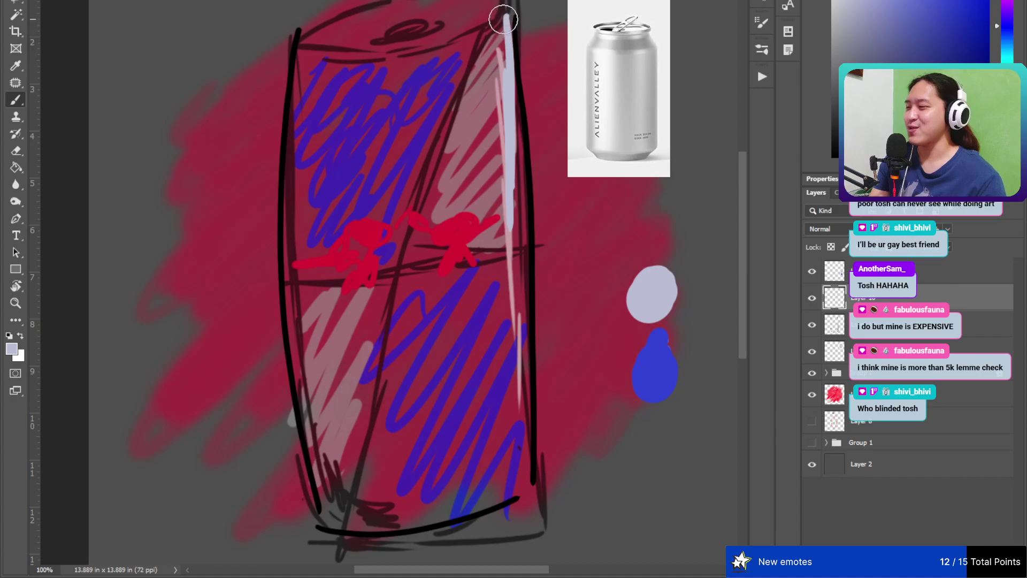
pyautogui.moveTo(506, 16)
pyautogui.mouseDown()
pyautogui.moveTo(407, 256)
pyautogui.moveTo(481, 225)
pyautogui.moveTo(497, 231)
pyautogui.moveTo(474, 243)
pyautogui.moveTo(492, 236)
pyautogui.moveTo(444, 238)
pyautogui.moveTo(417, 225)
pyautogui.moveTo(474, 134)
pyautogui.moveTo(481, 204)
pyautogui.moveTo(500, 123)
pyautogui.moveTo(492, 59)
pyautogui.moveTo(505, 24)
pyautogui.mouseUp()
pyautogui.moveTo(374, 277)
pyautogui.mouseDown()
pyautogui.moveTo(305, 278)
pyautogui.moveTo(323, 415)
pyautogui.moveTo(367, 291)
pyautogui.moveTo(337, 374)
pyautogui.moveTo(318, 336)
pyautogui.moveTo(382, 300)
pyautogui.mouseUp()
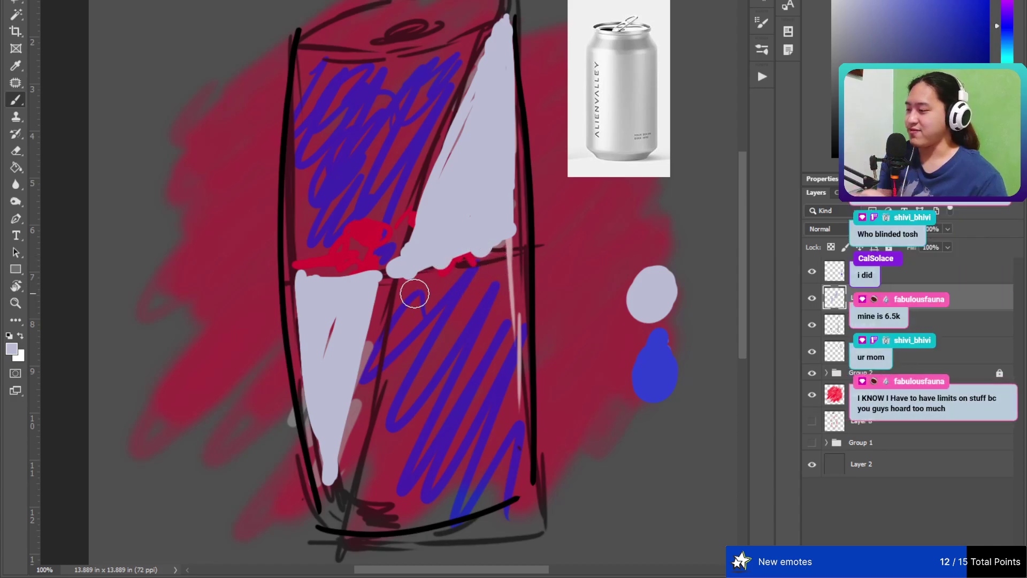
pyautogui.moveTo(412, 294)
pyautogui.mouseDown()
pyautogui.moveTo(365, 281)
pyautogui.moveTo(406, 268)
pyautogui.moveTo(371, 368)
pyautogui.moveTo(361, 389)
pyautogui.moveTo(356, 367)
pyautogui.moveTo(331, 430)
pyautogui.moveTo(363, 296)
pyautogui.moveTo(349, 376)
pyautogui.moveTo(353, 361)
pyautogui.moveTo(324, 370)
pyautogui.moveTo(308, 392)
pyautogui.moveTo(370, 297)
pyautogui.moveTo(392, 329)
pyautogui.moveTo(415, 287)
pyautogui.mouseUp()
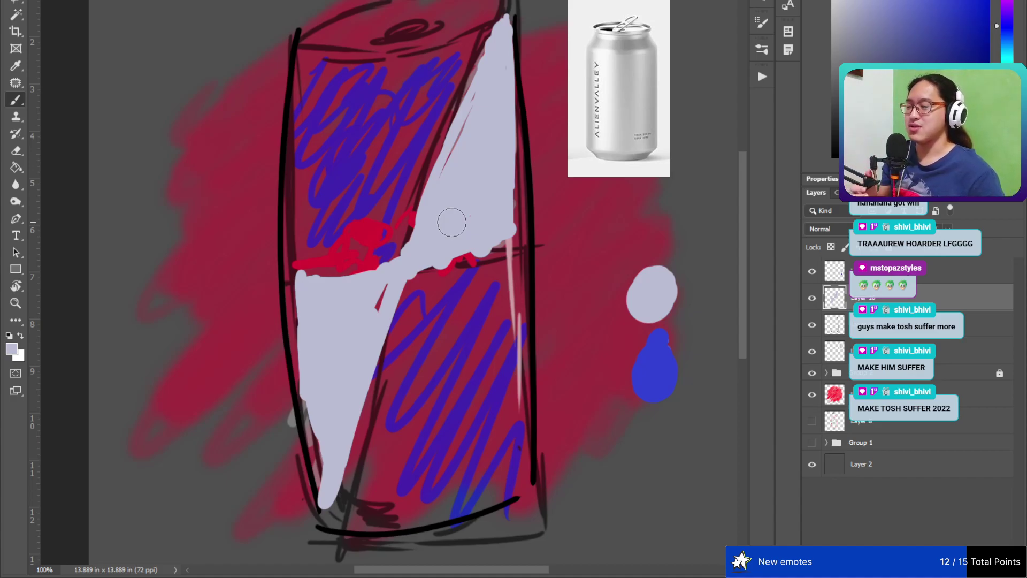
# - Sample the blue from its swatch, outline and fill the can's lower-right panel, and fill the upper-left panel with it
pyautogui.keyDown('alt'); pyautogui.click(658, 372); pyautogui.keyUp('alt')
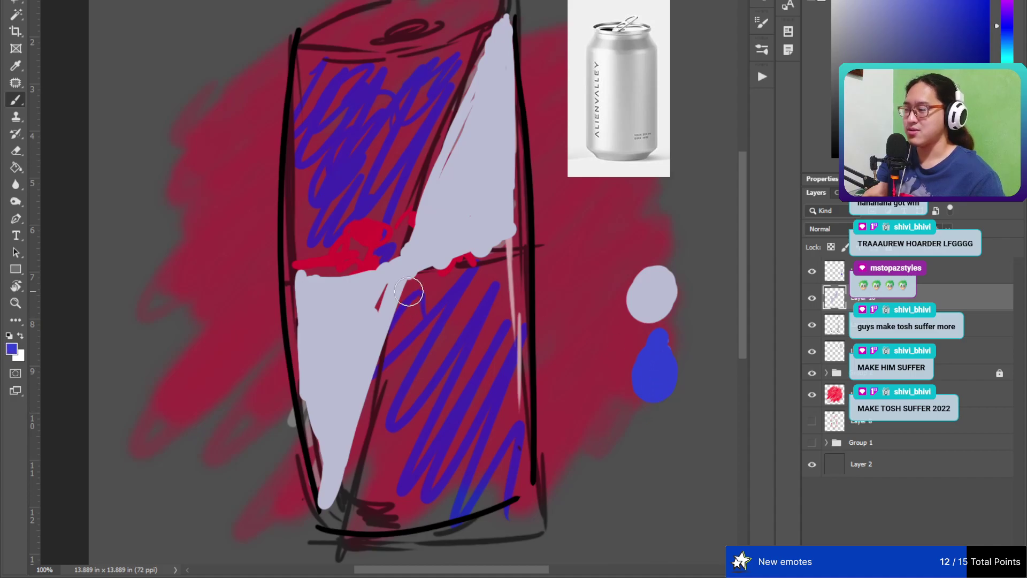
pyautogui.moveTo(409, 292)
pyautogui.mouseDown()
pyautogui.moveTo(406, 284)
pyautogui.moveTo(512, 247)
pyautogui.moveTo(535, 484)
pyautogui.mouseUp()
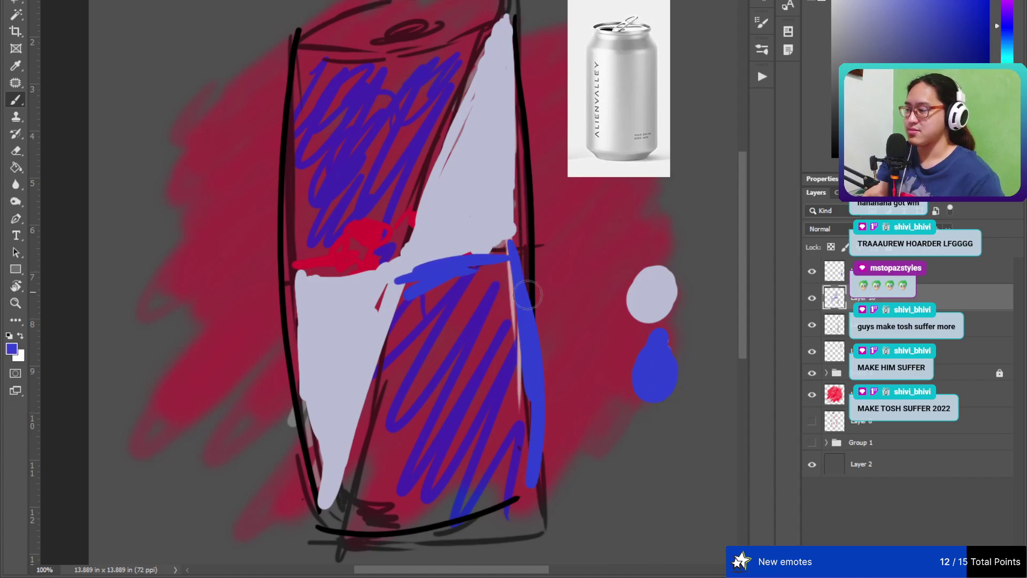
pyautogui.moveTo(406, 281)
pyautogui.mouseDown()
pyautogui.moveTo(400, 398)
pyautogui.moveTo(381, 426)
pyautogui.moveTo(395, 417)
pyautogui.moveTo(372, 535)
pyautogui.moveTo(514, 493)
pyautogui.mouseUp()
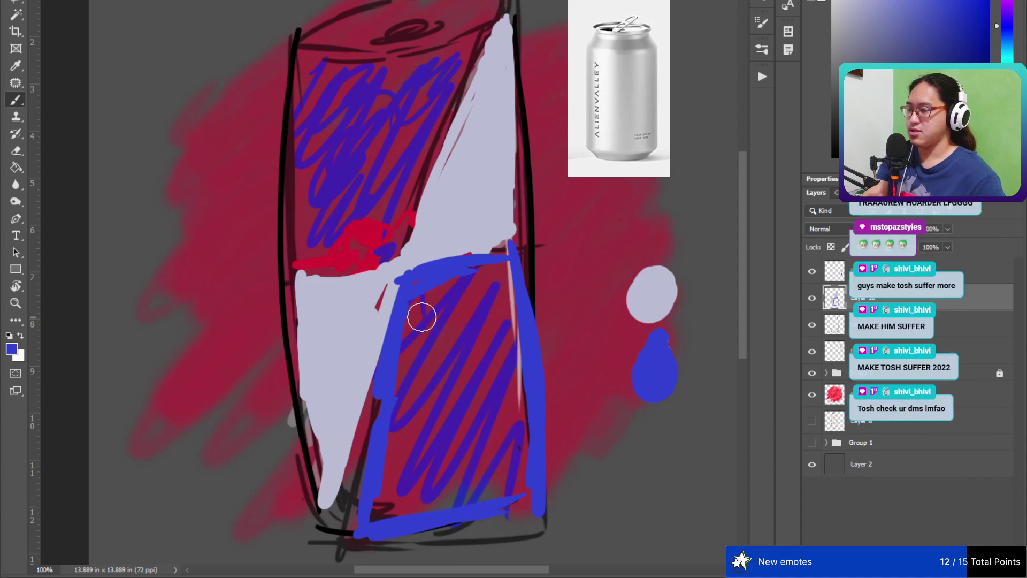
pyautogui.moveTo(421, 317)
pyautogui.mouseDown()
pyautogui.moveTo(418, 305)
pyautogui.moveTo(493, 271)
pyautogui.moveTo(508, 298)
pyautogui.moveTo(511, 324)
pyautogui.moveTo(490, 374)
pyautogui.moveTo(516, 402)
pyautogui.moveTo(484, 509)
pyautogui.moveTo(532, 437)
pyautogui.mouseUp()
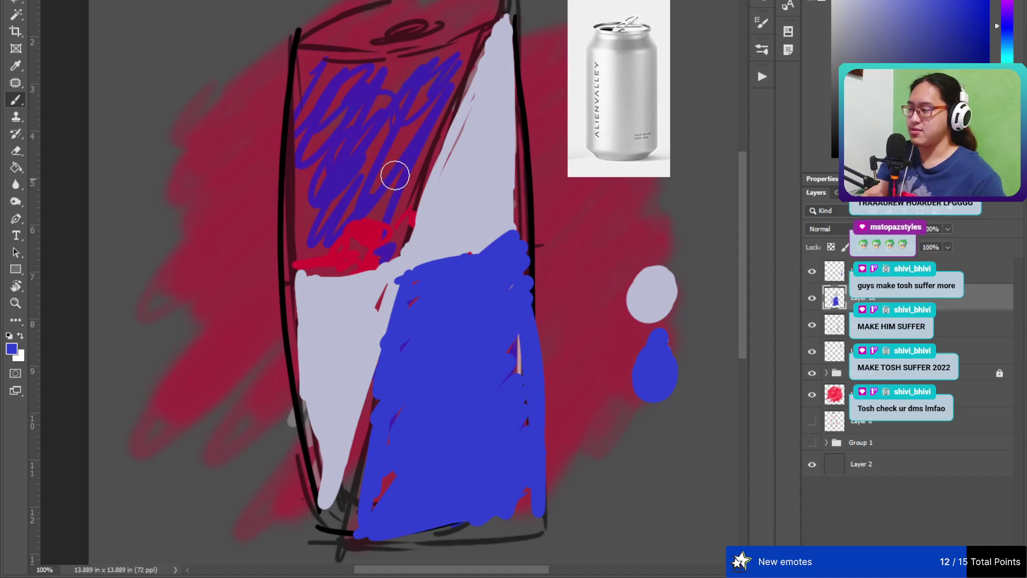
pyautogui.moveTo(298, 85)
pyautogui.mouseDown()
pyautogui.moveTo(310, 225)
pyautogui.moveTo(303, 165)
pyautogui.moveTo(347, 255)
pyautogui.moveTo(332, 265)
pyautogui.moveTo(374, 257)
pyautogui.moveTo(398, 235)
pyautogui.moveTo(448, 109)
pyautogui.moveTo(371, 96)
pyautogui.moveTo(316, 62)
pyautogui.moveTo(447, 62)
pyautogui.moveTo(407, 170)
pyautogui.mouseUp()
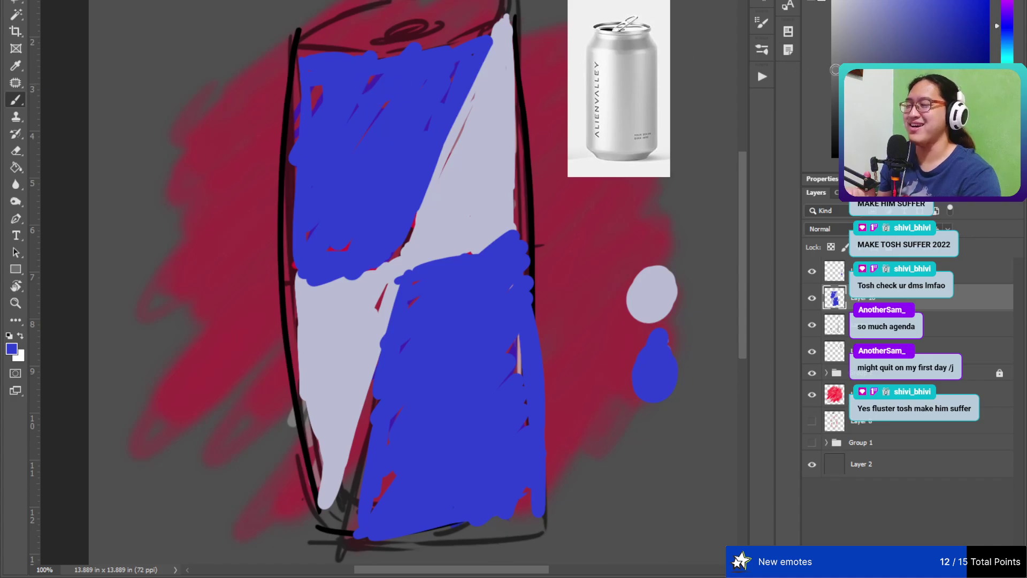
# - Pick a strong red and paint a red swatch directly above the lavender-grey one, redoing the first, paler attempt
pyautogui.click(1007, 3)
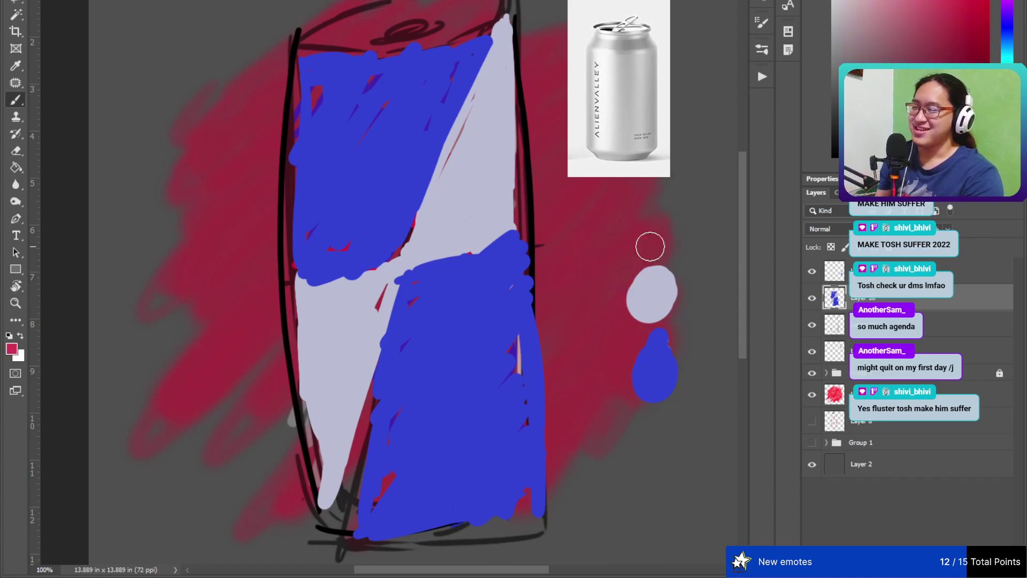
pyautogui.moveTo(658, 214)
pyautogui.mouseDown()
pyautogui.moveTo(650, 234)
pyautogui.moveTo(670, 242)
pyautogui.mouseUp()
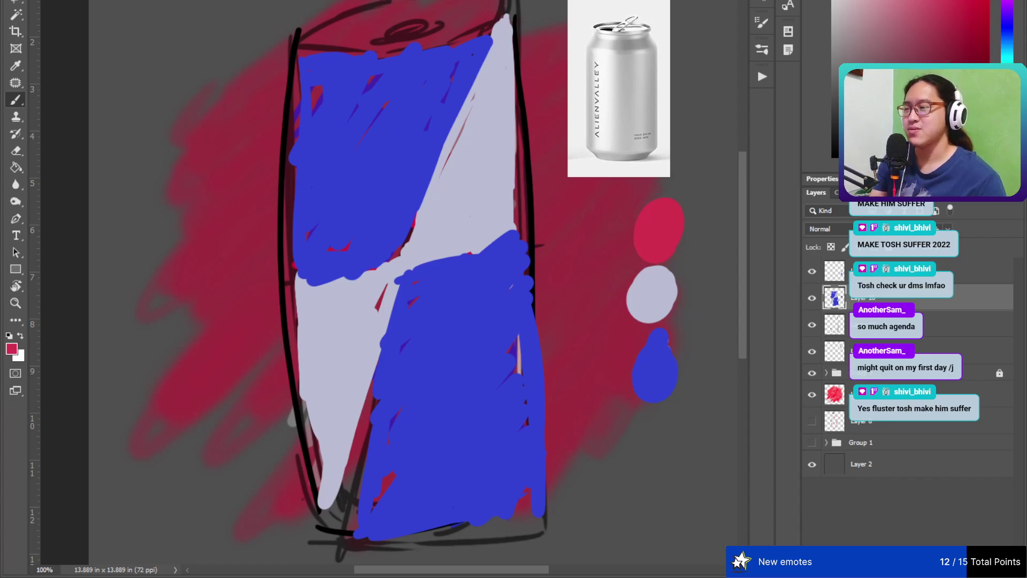
pyautogui.hotkey('ctrl', 'z')
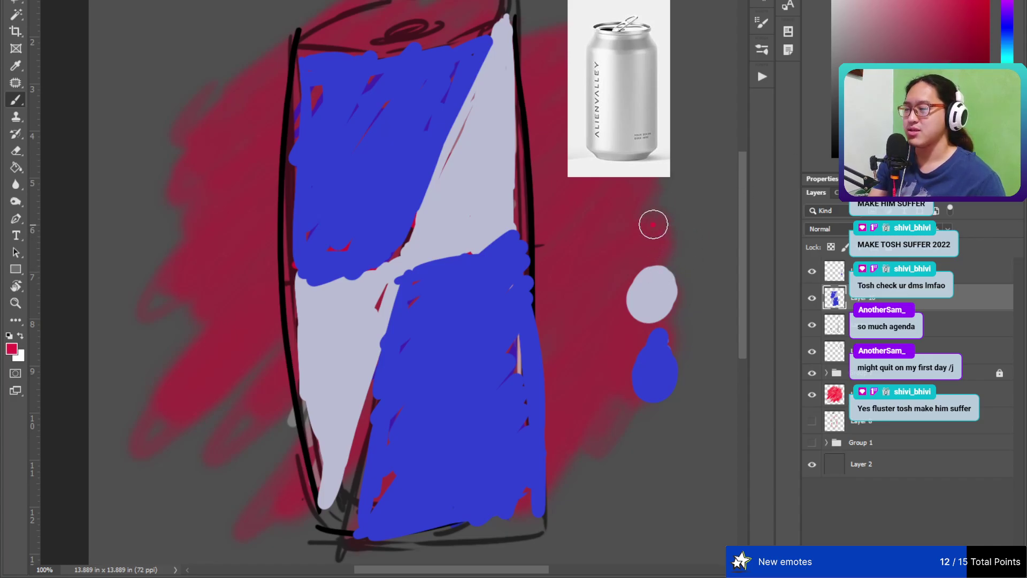
pyautogui.moveTo(654, 224); pyautogui.dragTo(666, 205)
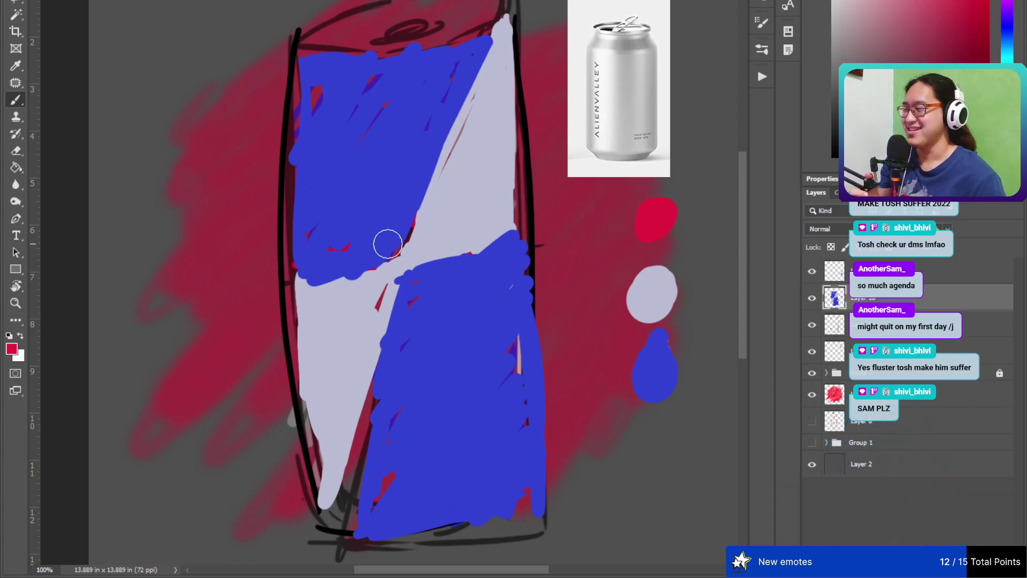
# - Undo a red test dab on the colour layer, add a new layer, and paint rough red logo lettering across the can's upper half
pyautogui.moveTo(372, 250); pyautogui.dragTo(389, 239)
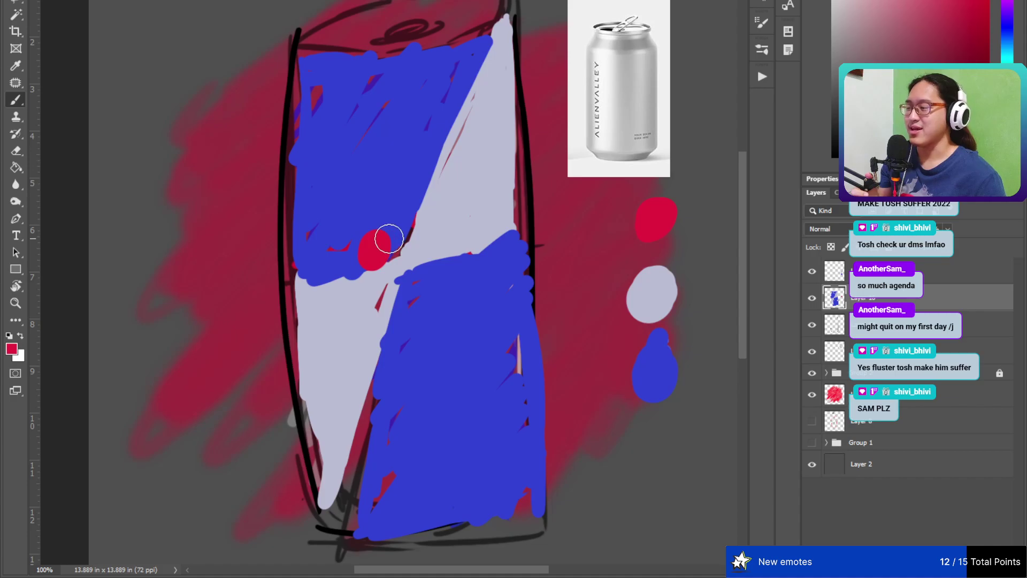
pyautogui.hotkey('ctrl', 'z')
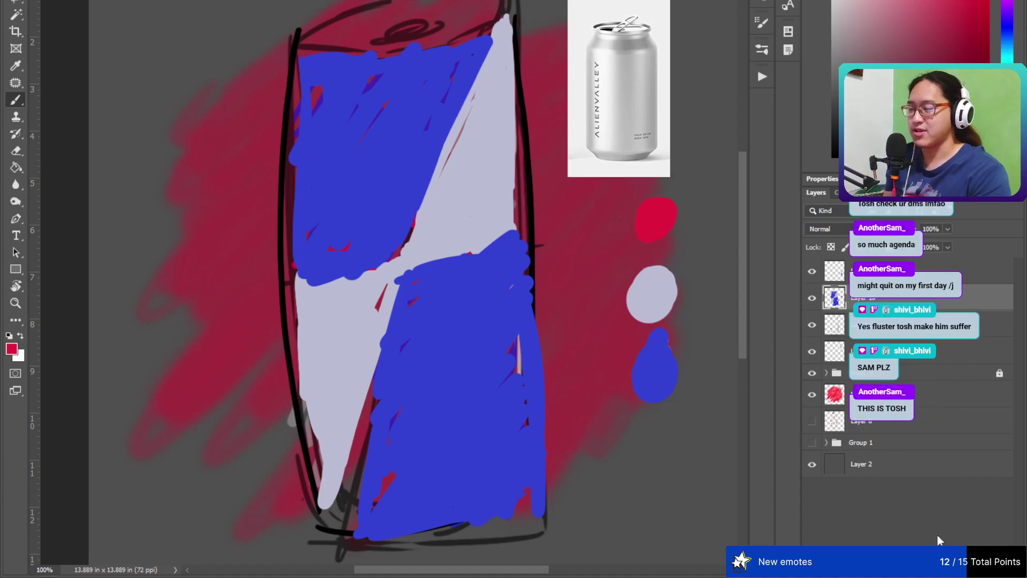
pyautogui.hotkey('ctrl', 'shift', 'alt', 'n')
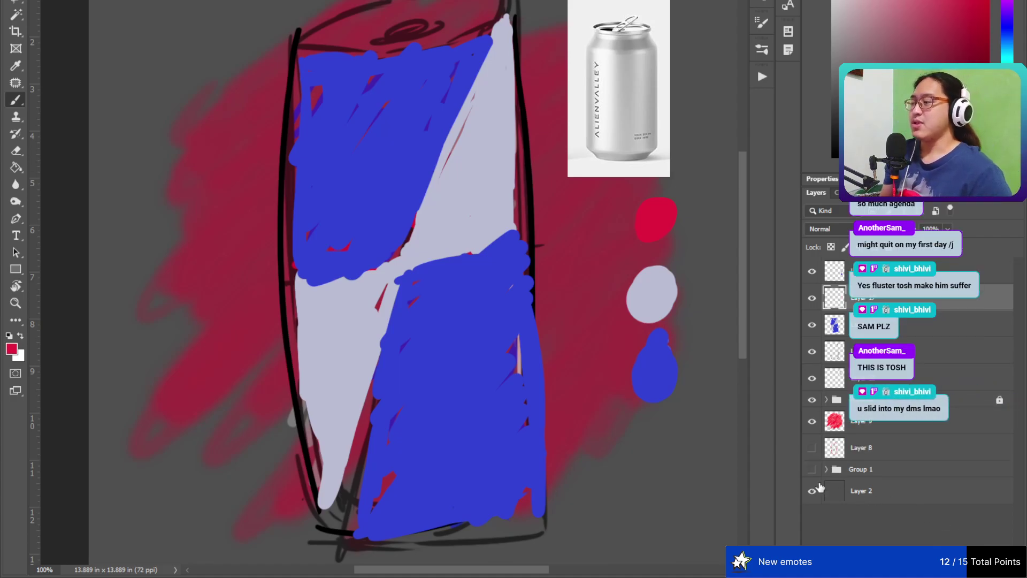
pyautogui.moveTo(335, 179)
pyautogui.mouseDown()
pyautogui.moveTo(377, 218)
pyautogui.moveTo(404, 153)
pyautogui.moveTo(400, 218)
pyautogui.moveTo(443, 183)
pyautogui.moveTo(448, 199)
pyautogui.moveTo(472, 187)
pyautogui.moveTo(506, 158)
pyautogui.moveTo(504, 205)
pyautogui.mouseUp()
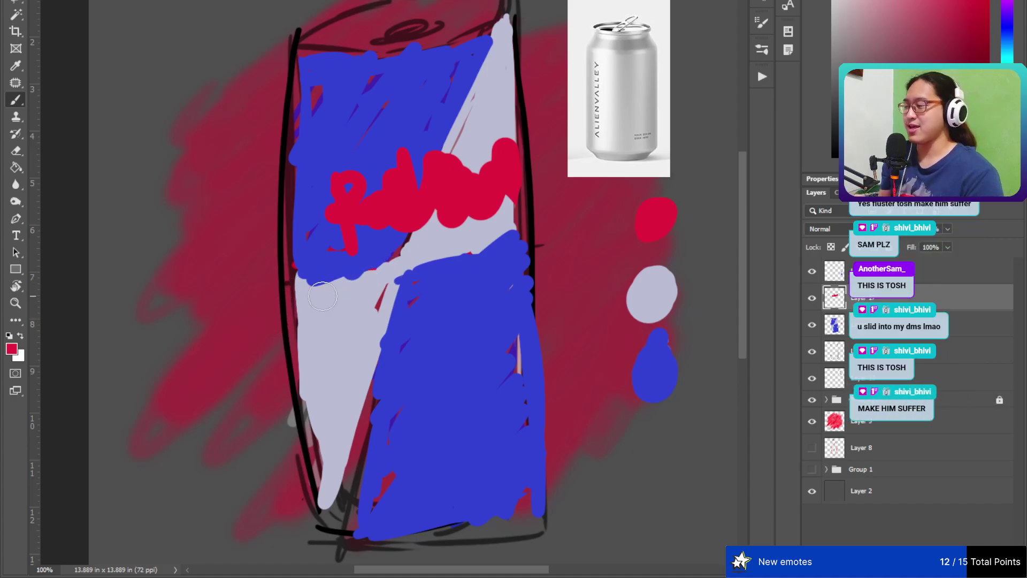
# - Paint two small red bull shapes below the lettering and a few short red marks beneath them
pyautogui.moveTo(339, 268)
pyautogui.mouseDown()
pyautogui.moveTo(401, 261)
pyautogui.moveTo(393, 271)
pyautogui.moveTo(413, 241)
pyautogui.moveTo(375, 287)
pyautogui.moveTo(428, 255)
pyautogui.moveTo(413, 246)
pyautogui.moveTo(430, 262)
pyautogui.moveTo(490, 238)
pyautogui.moveTo(455, 270)
pyautogui.mouseUp()
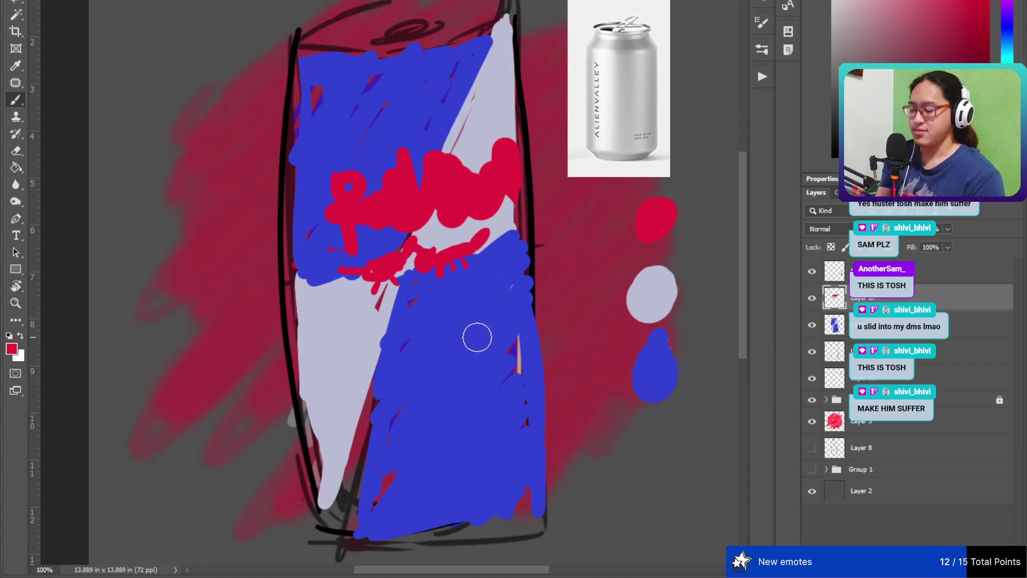
pyautogui.click(341, 328)
pyautogui.moveTo(353, 335); pyautogui.dragTo(394, 327)
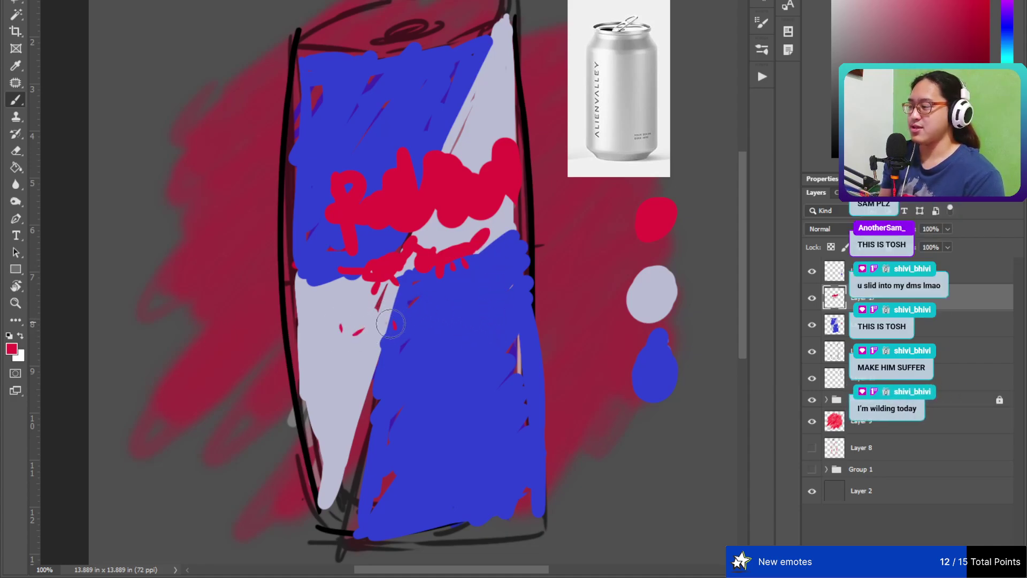
pyautogui.moveTo(461, 307); pyautogui.dragTo(478, 297)
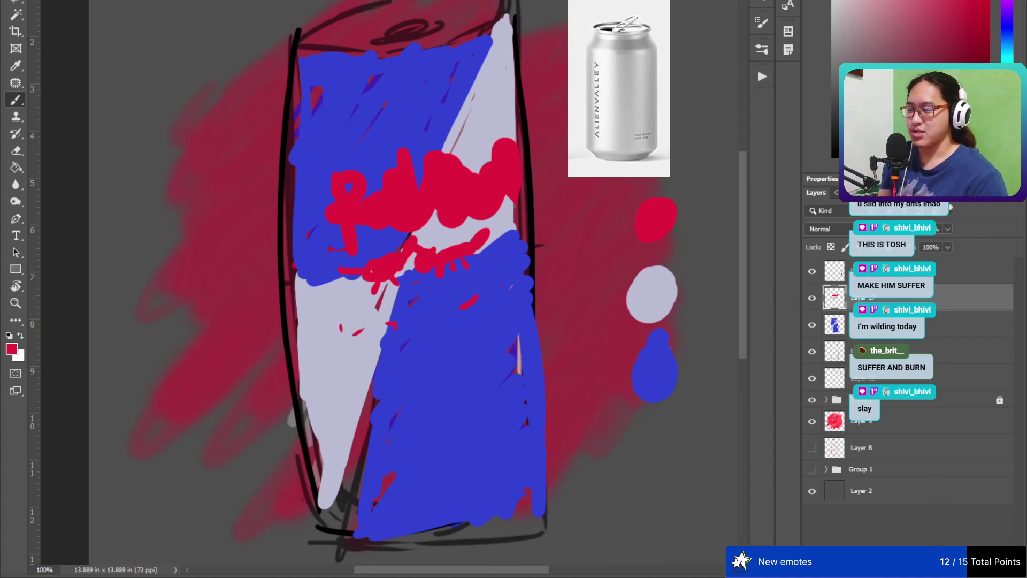
# - Add a new layer beneath the red lettering layer and paint a solid golden-yellow circle behind the two bulls
pyautogui.hotkey('ctrl', 'shift', 'alt', 'n')
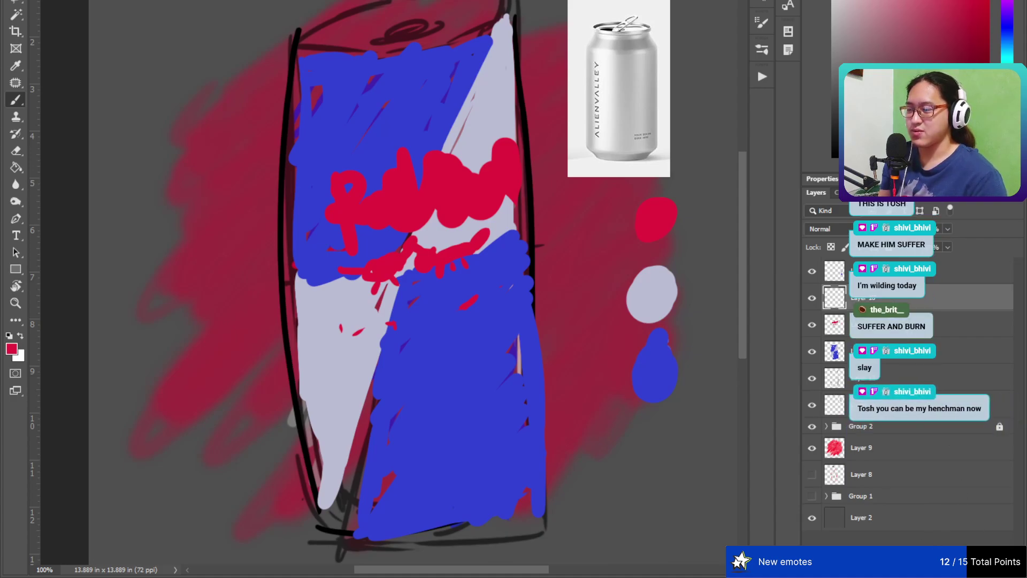
pyautogui.hotkey('ctrl', '[')
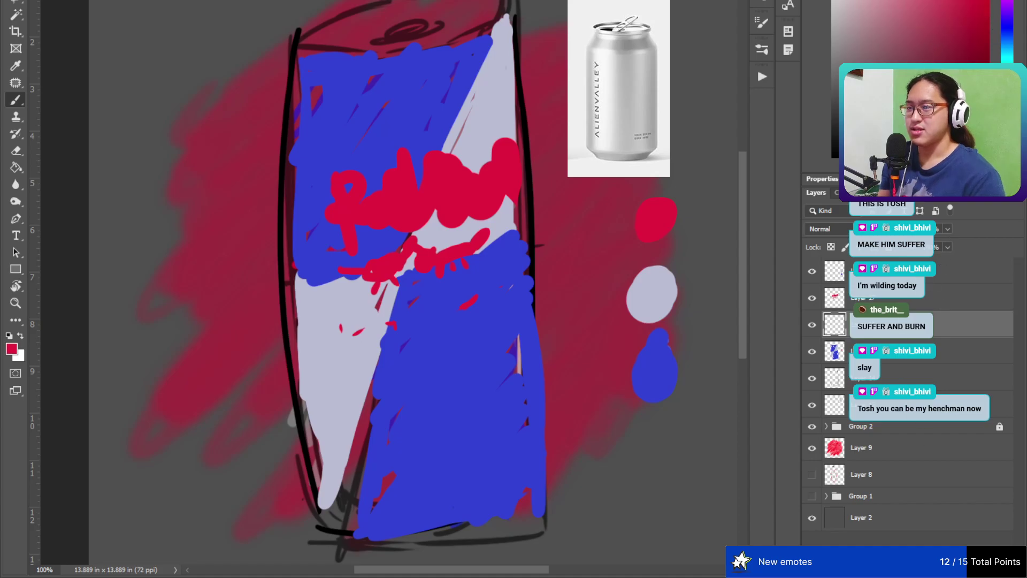
pyautogui.moveTo(1007, 155); pyautogui.dragTo(1007, 131)
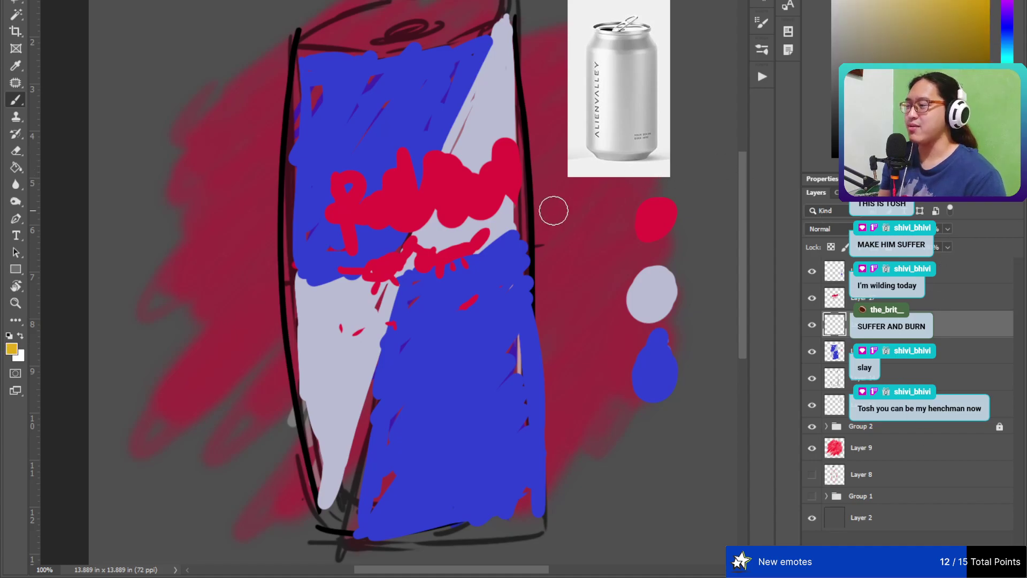
pyautogui.moveTo(423, 239)
pyautogui.mouseDown()
pyautogui.moveTo(394, 253)
pyautogui.moveTo(396, 265)
pyautogui.moveTo(416, 275)
pyautogui.moveTo(437, 261)
pyautogui.moveTo(430, 238)
pyautogui.mouseUp()
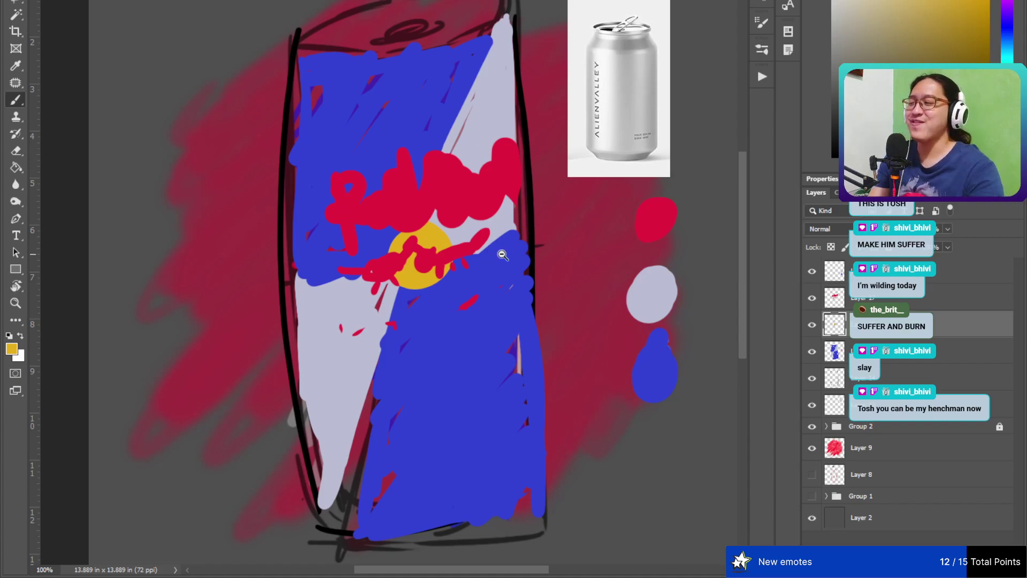
pyautogui.scroll(-5, 489, 256)
pyautogui.scroll(-1, 494, 260)
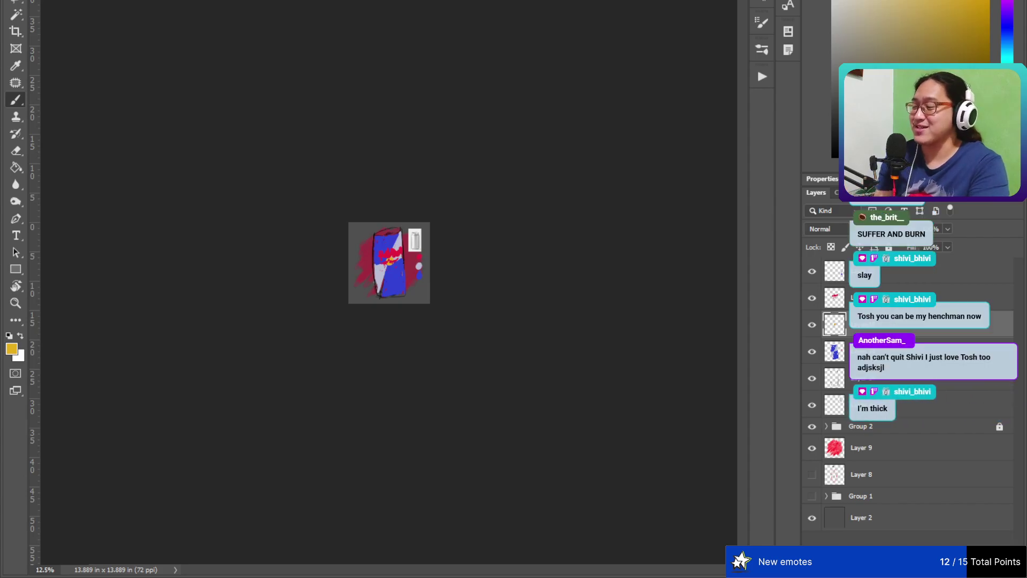
pyautogui.scroll(5, 407, 292)
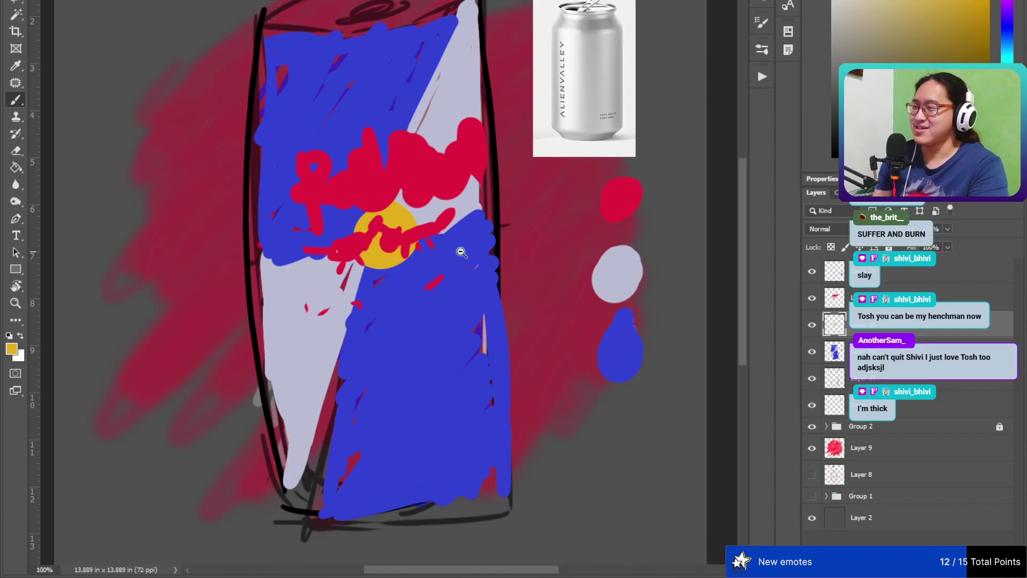
pyautogui.keyDown('alt'); pyautogui.click(461, 252); pyautogui.keyUp('alt')
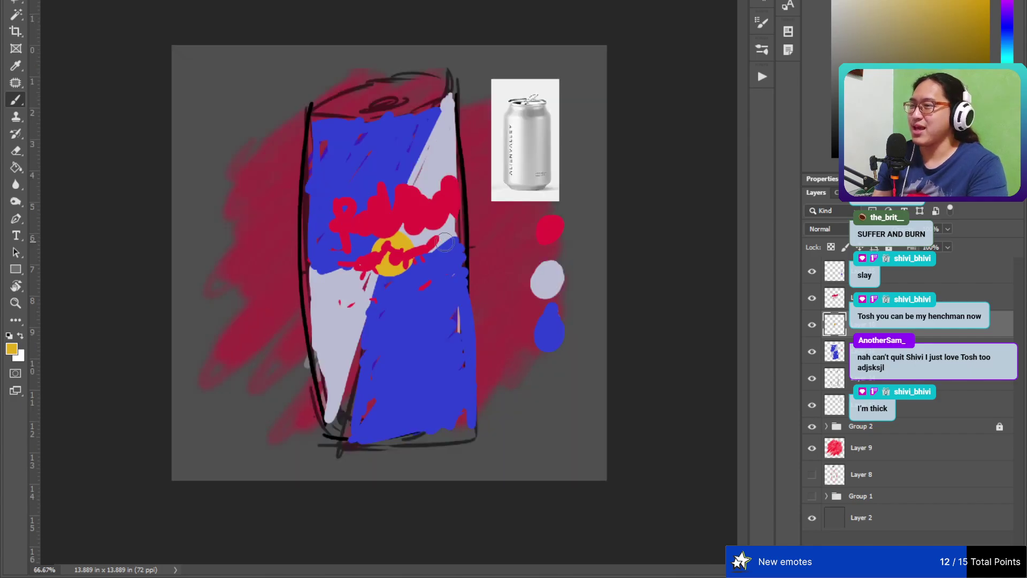